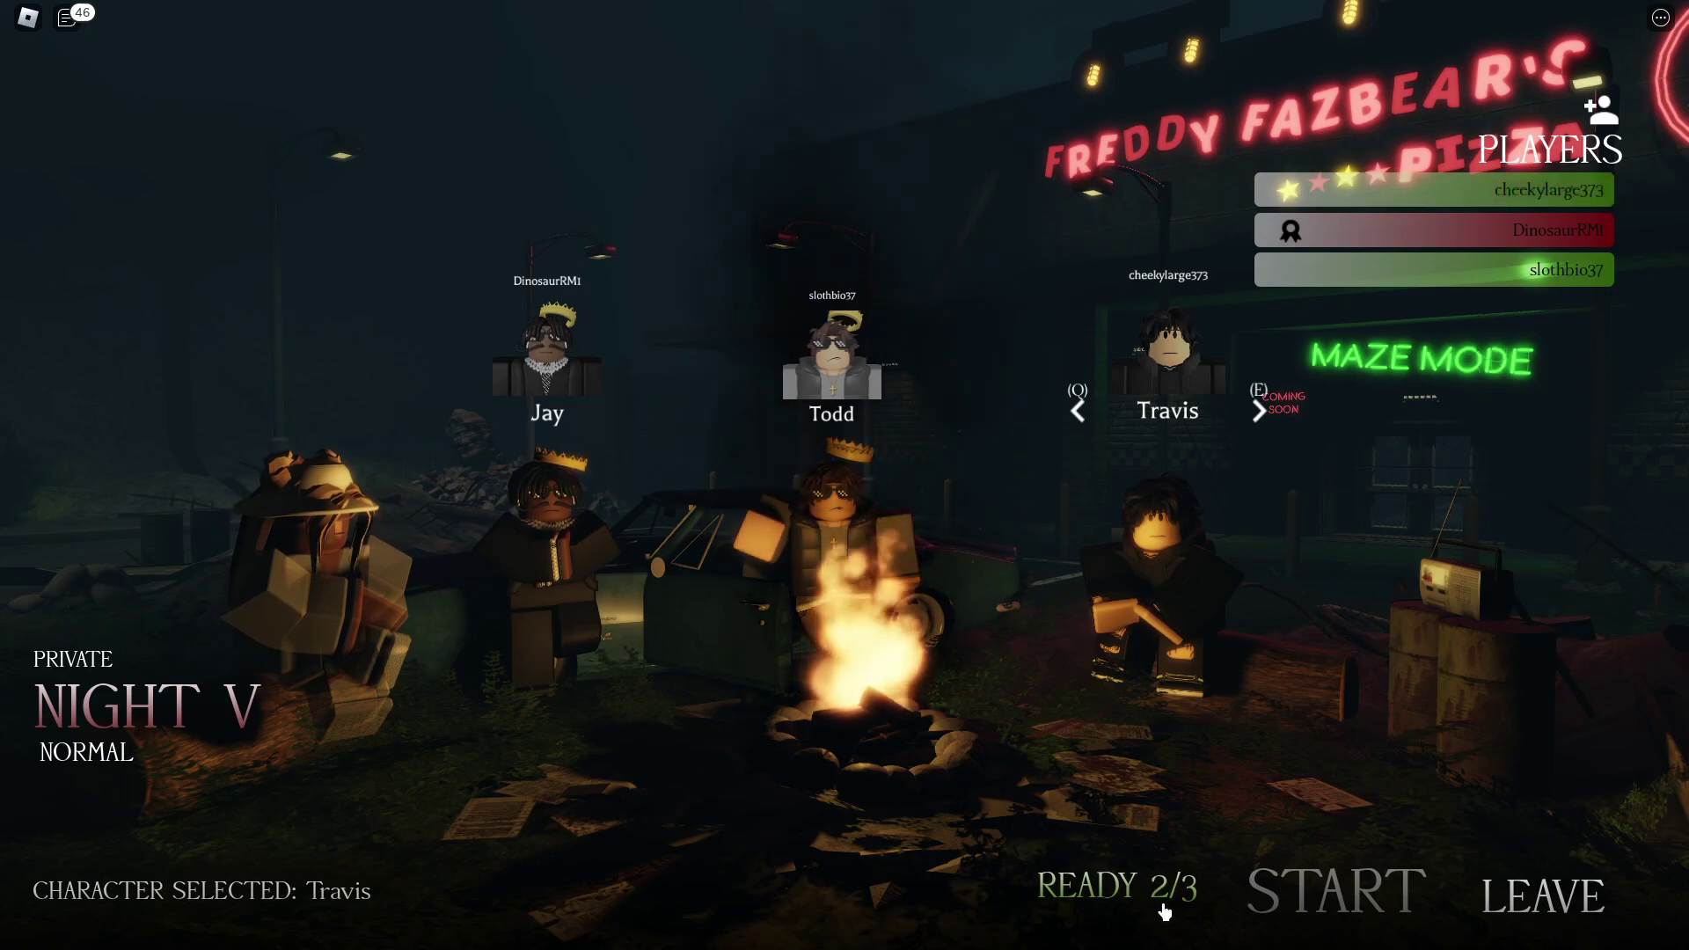
- Start Night V on Normal with the two ready teammates
left_click(1163, 910)
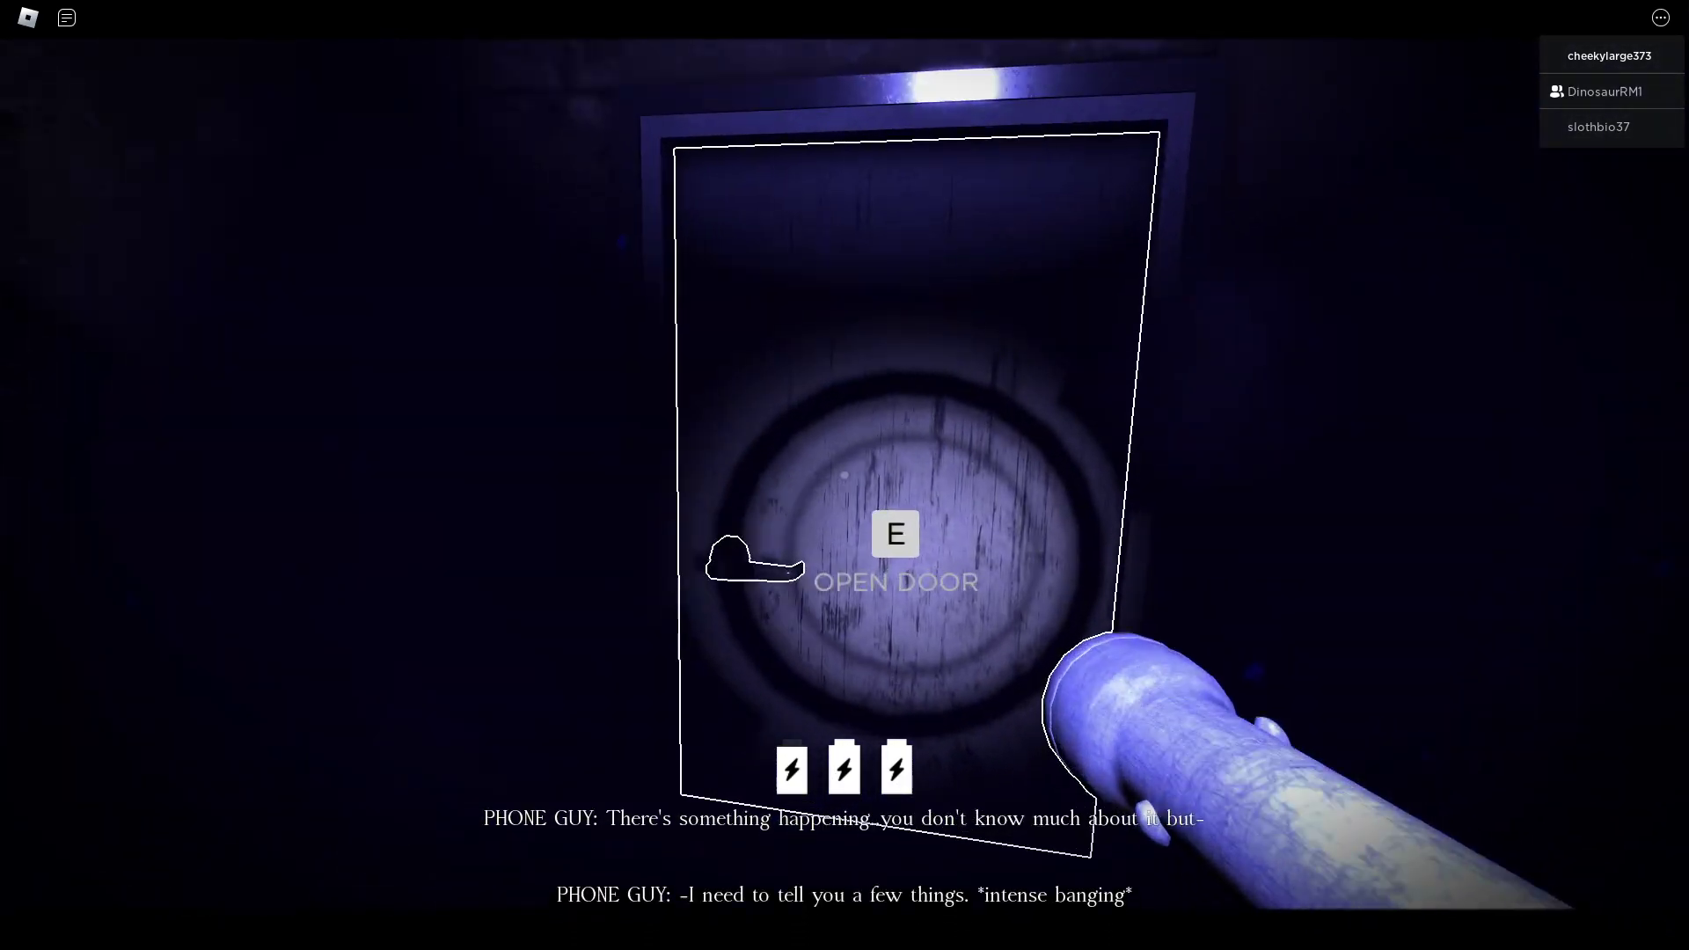
- Open the door ahead and switch off the flashlight while exploring toward the battery room
key("e")
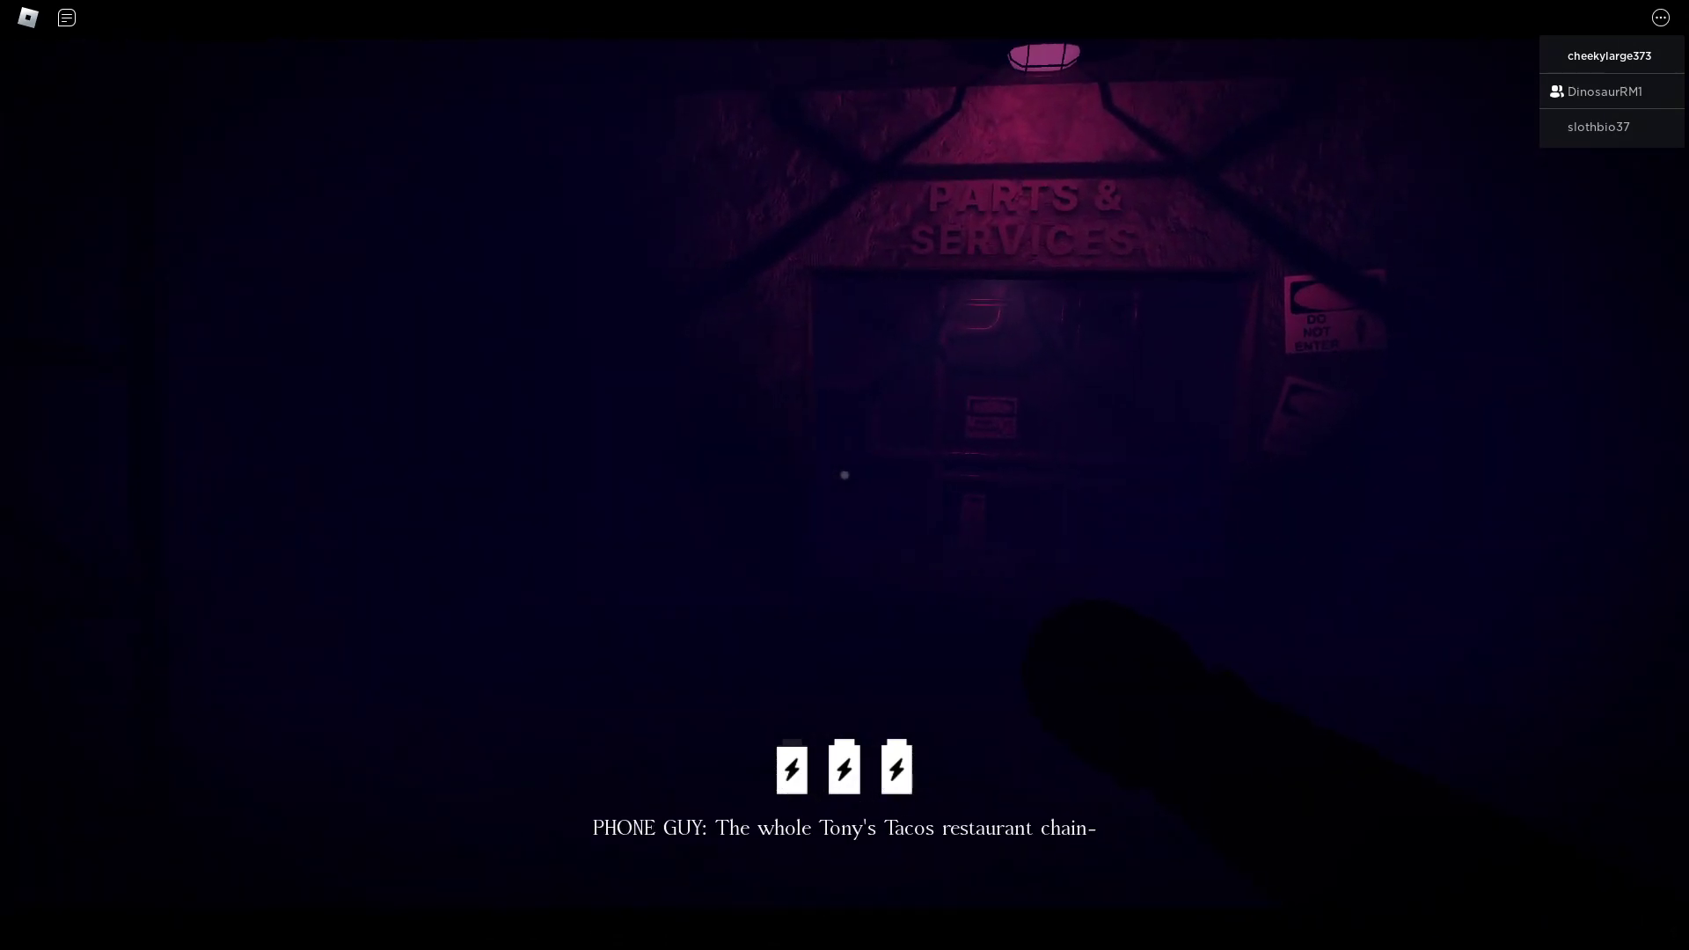
key("f")
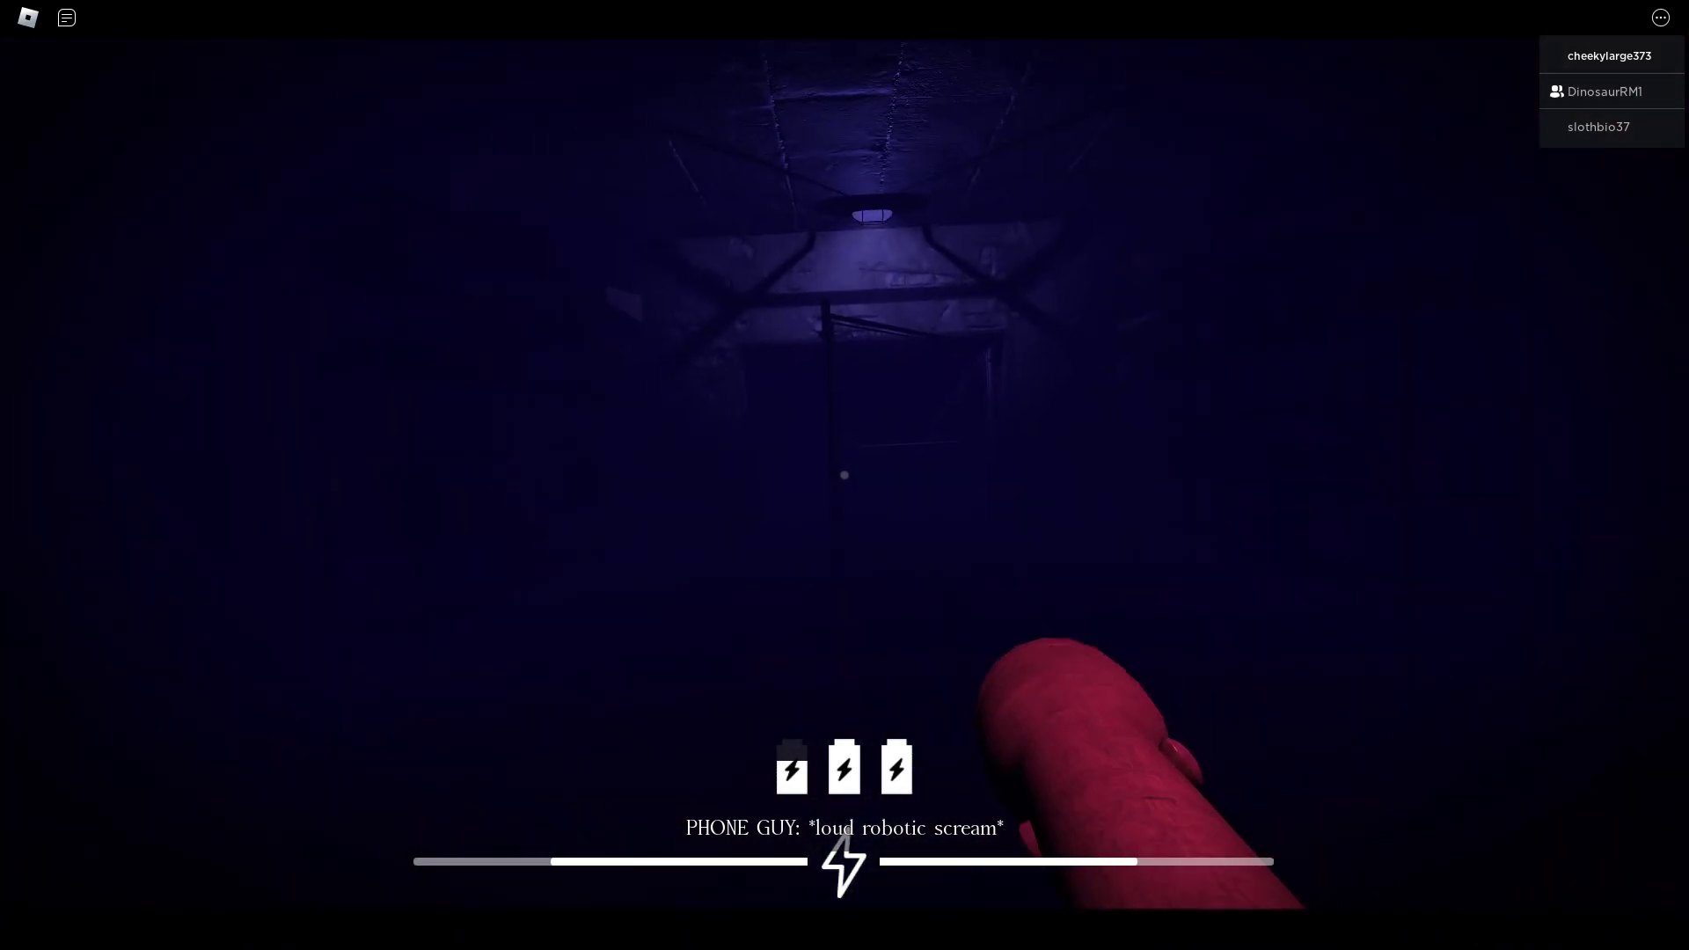
left_click(845, 476)
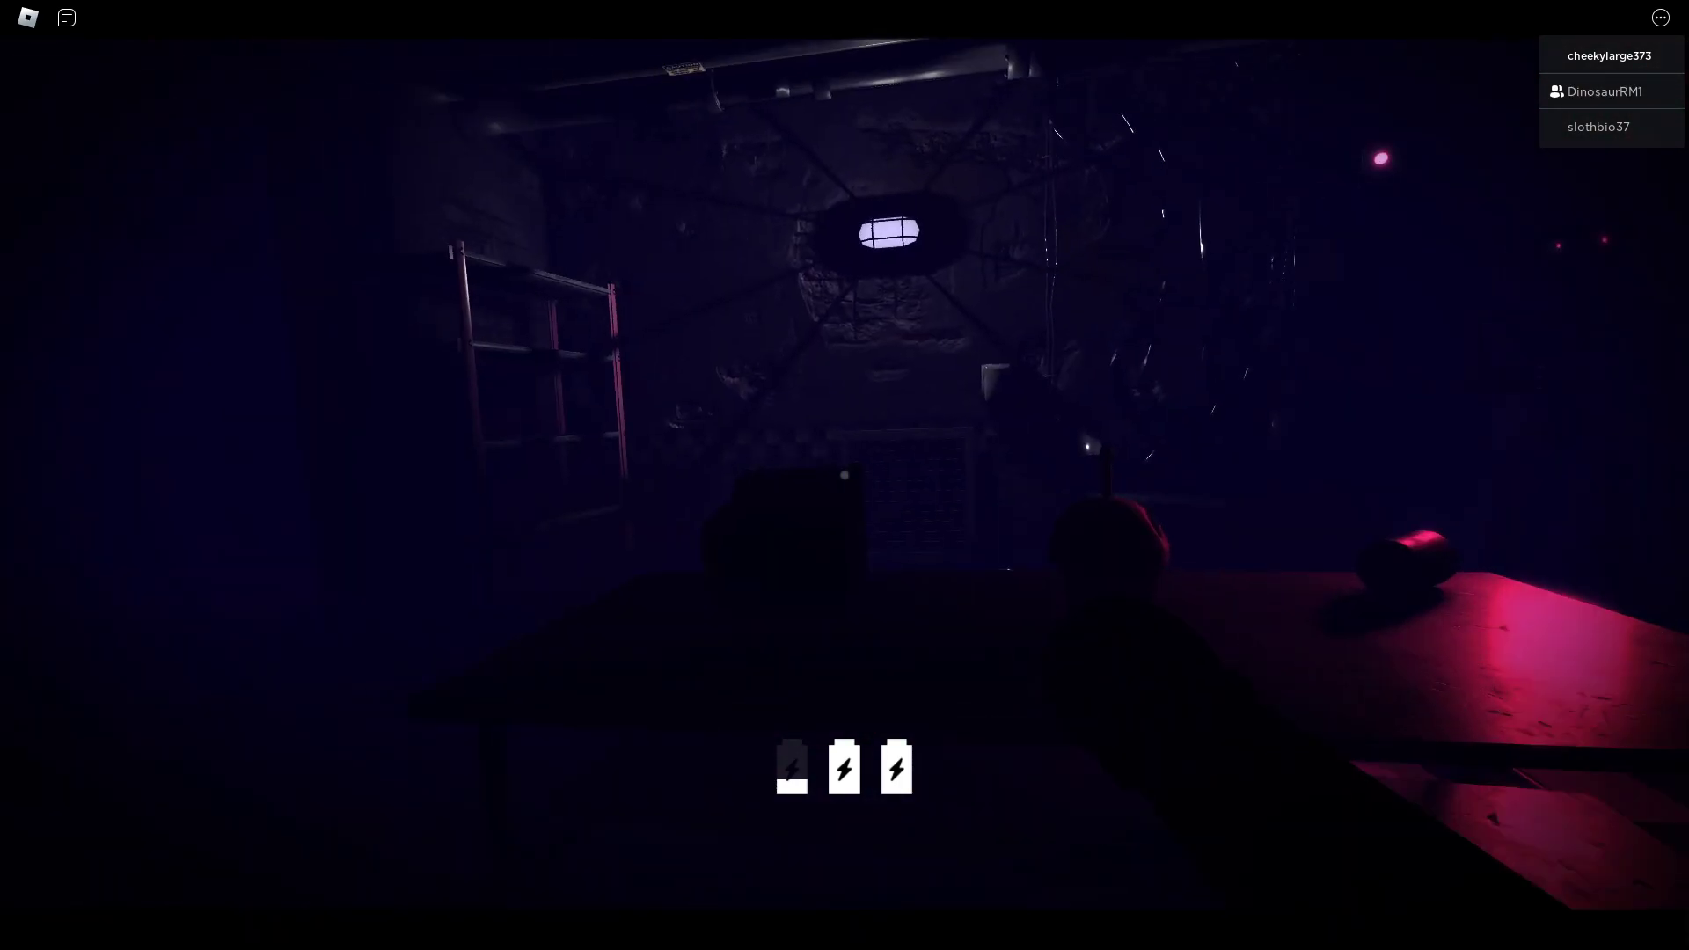
- Sprint through the checkered back rooms and open the door to the red-lit doorway
key("e")
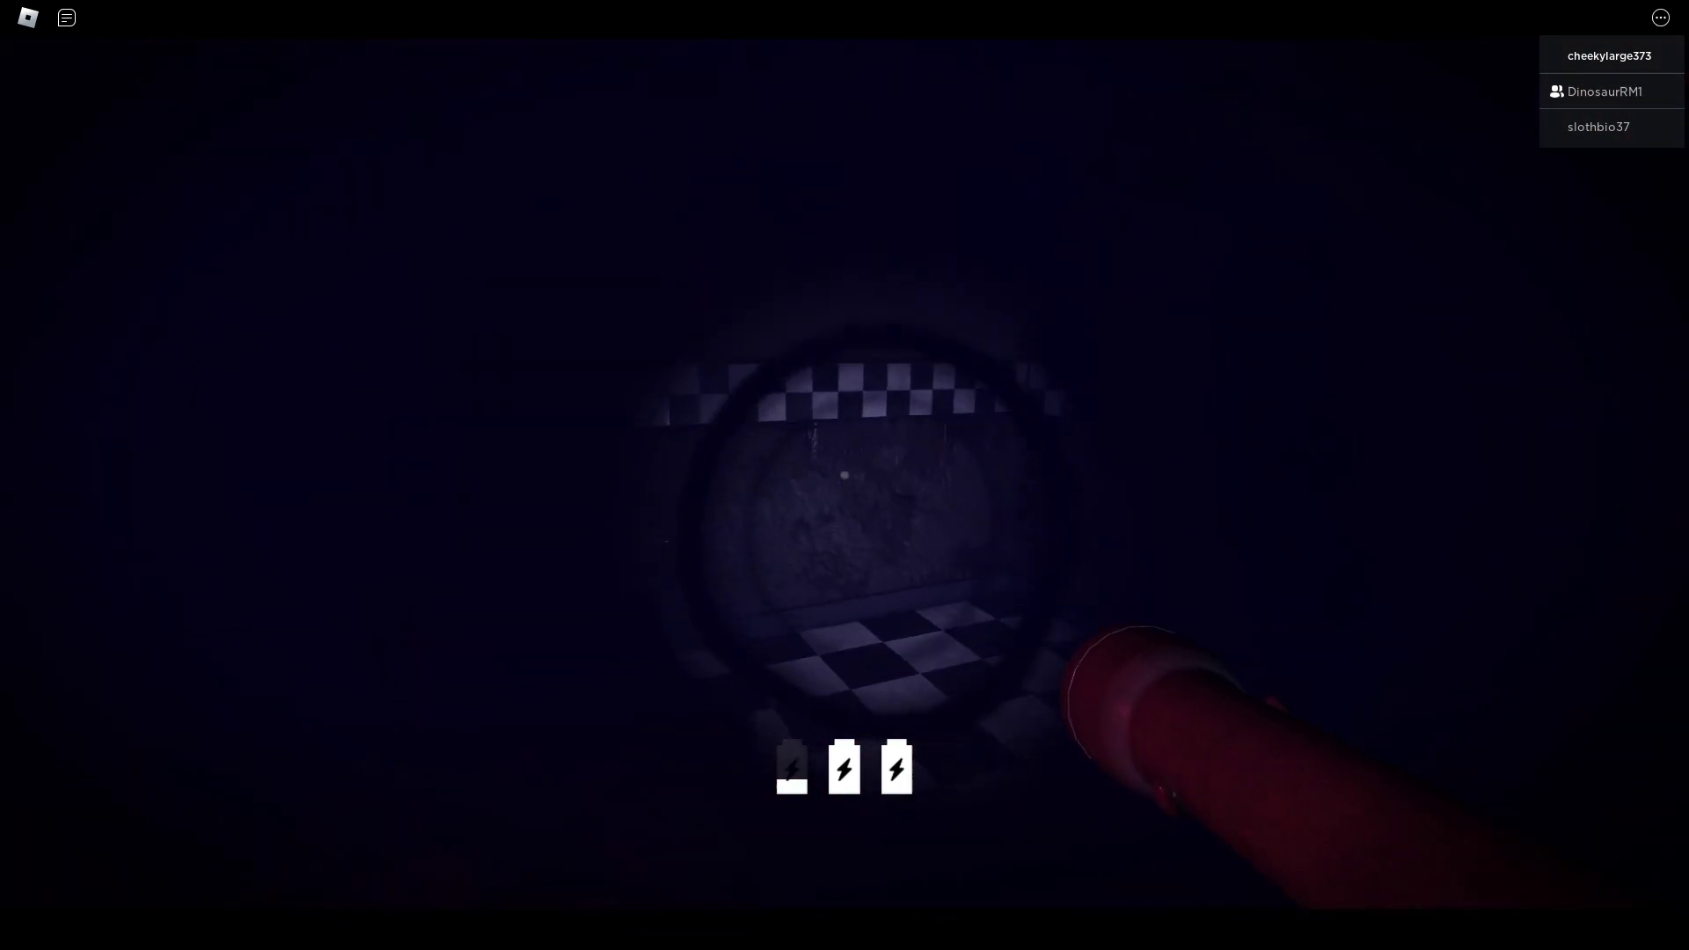
key("e")
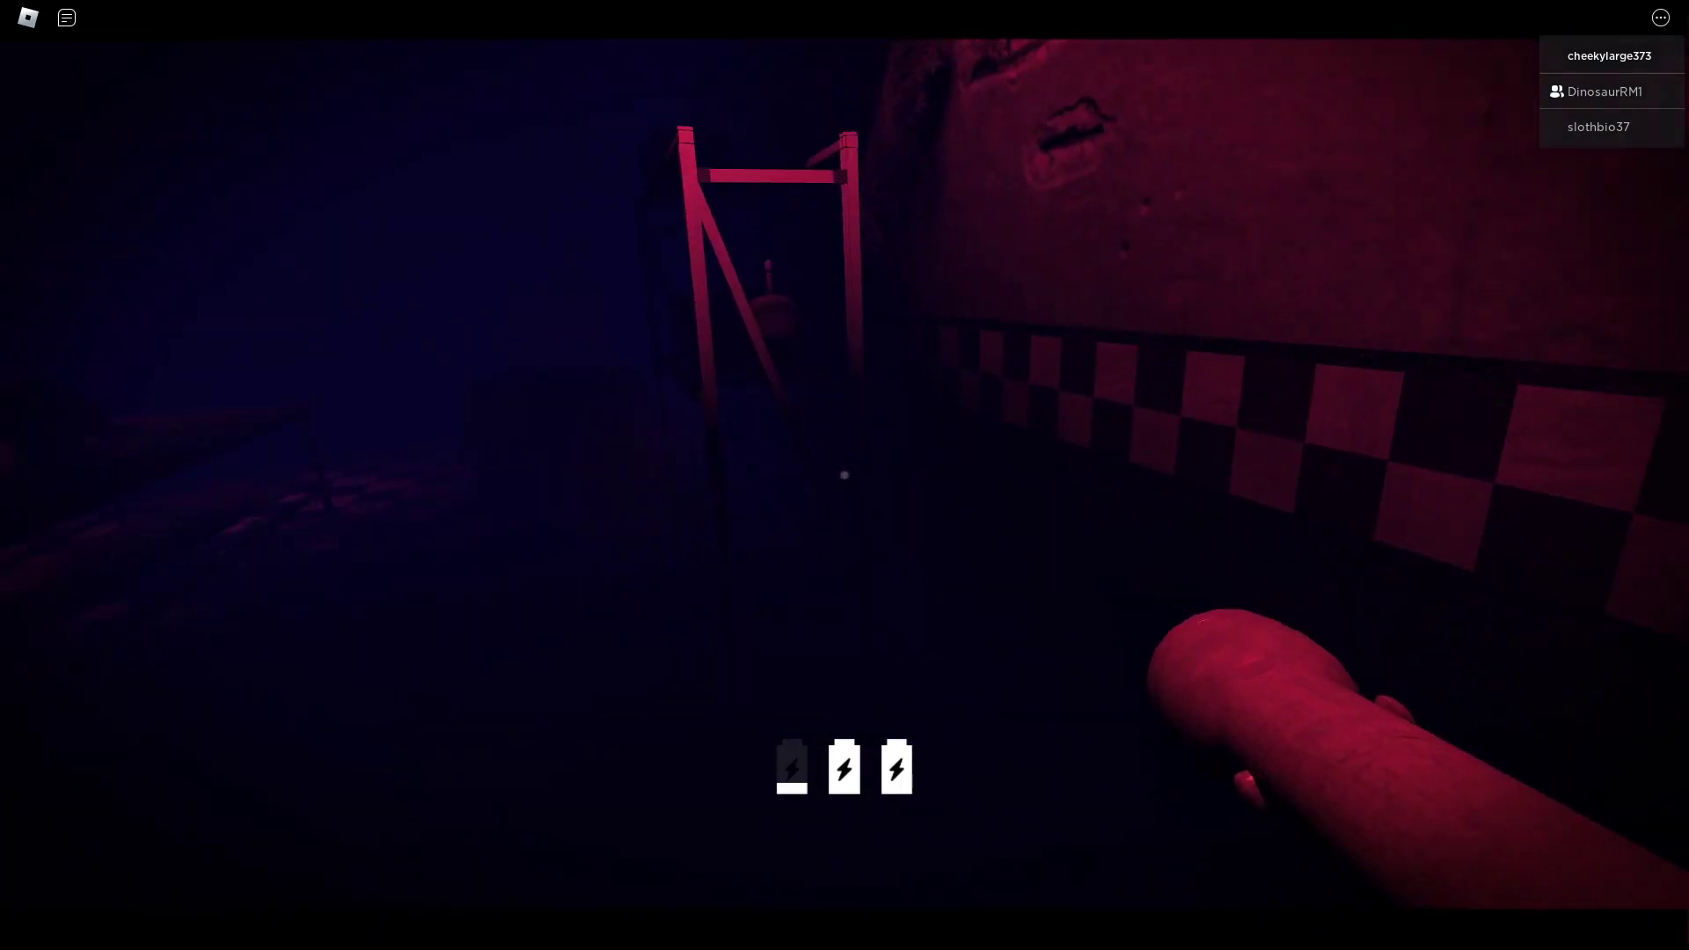
key("shift")
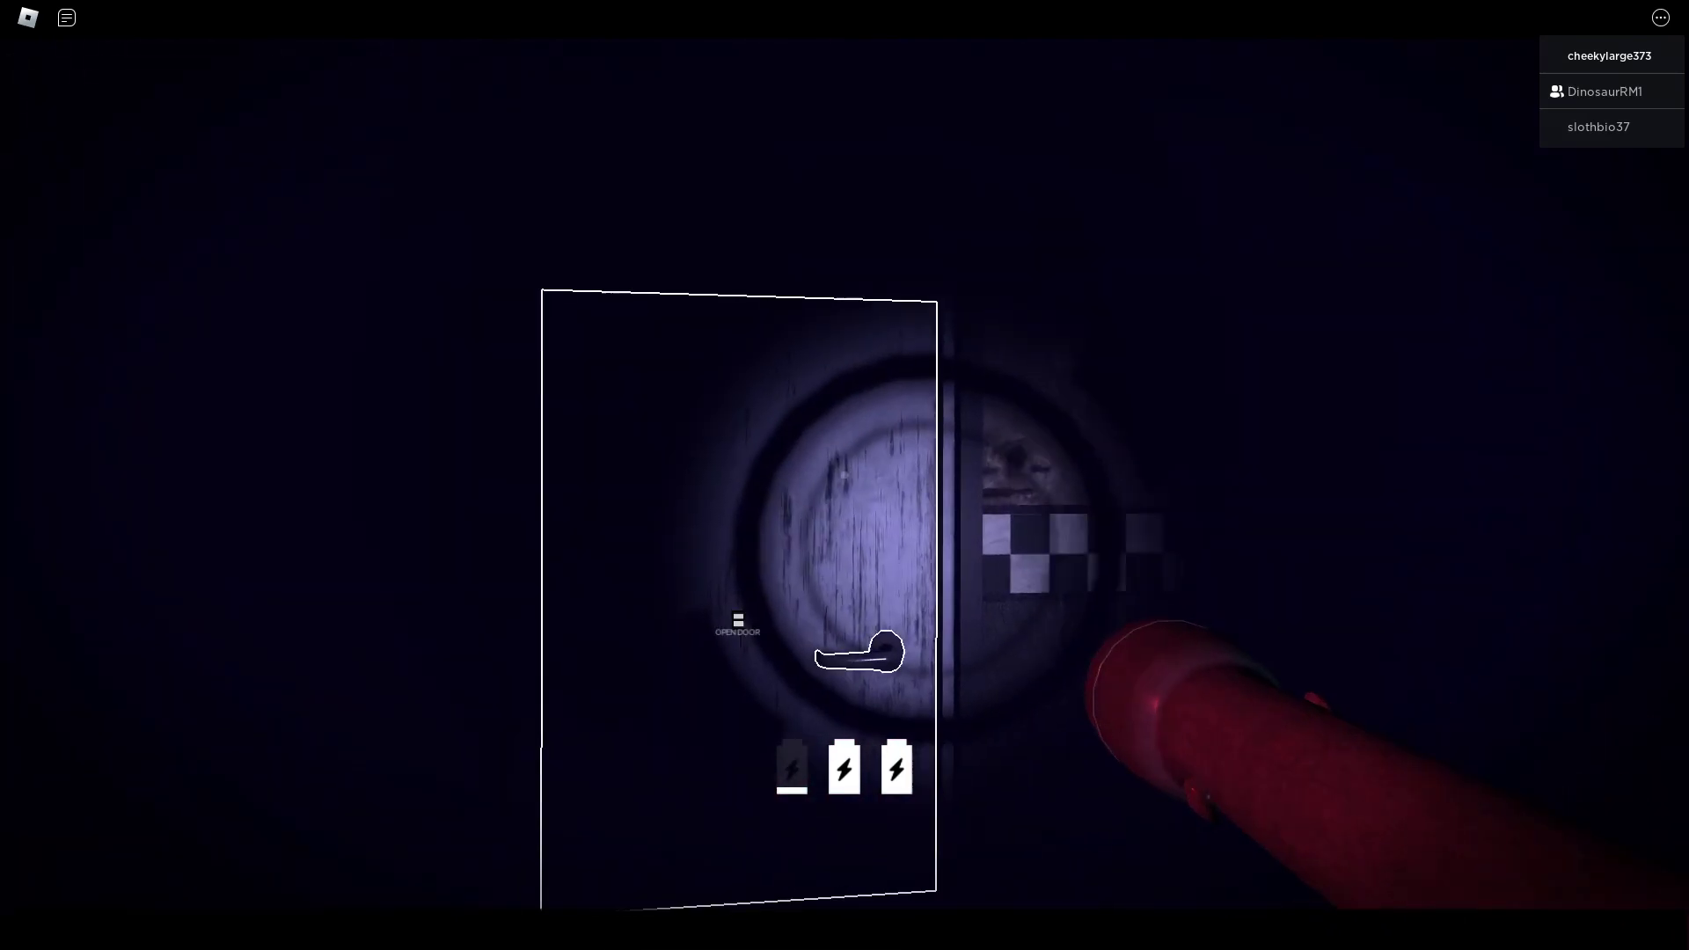
key("e")
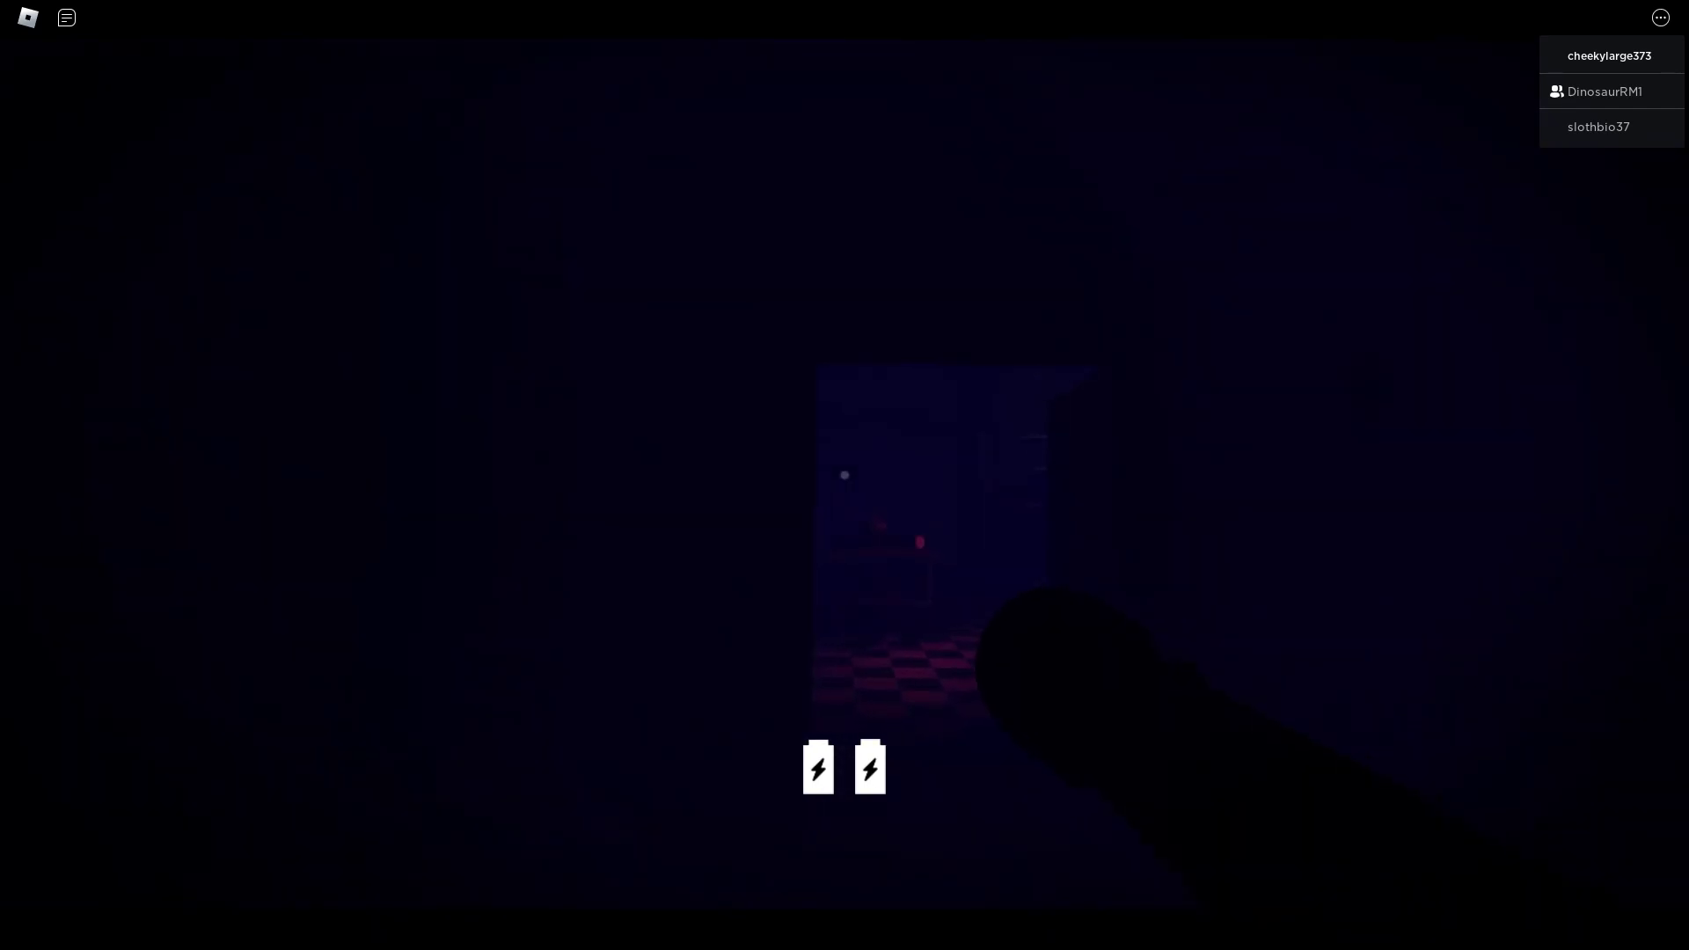
- Walk past the battery table and through the dark checkered room with the flashlight on
key("w")
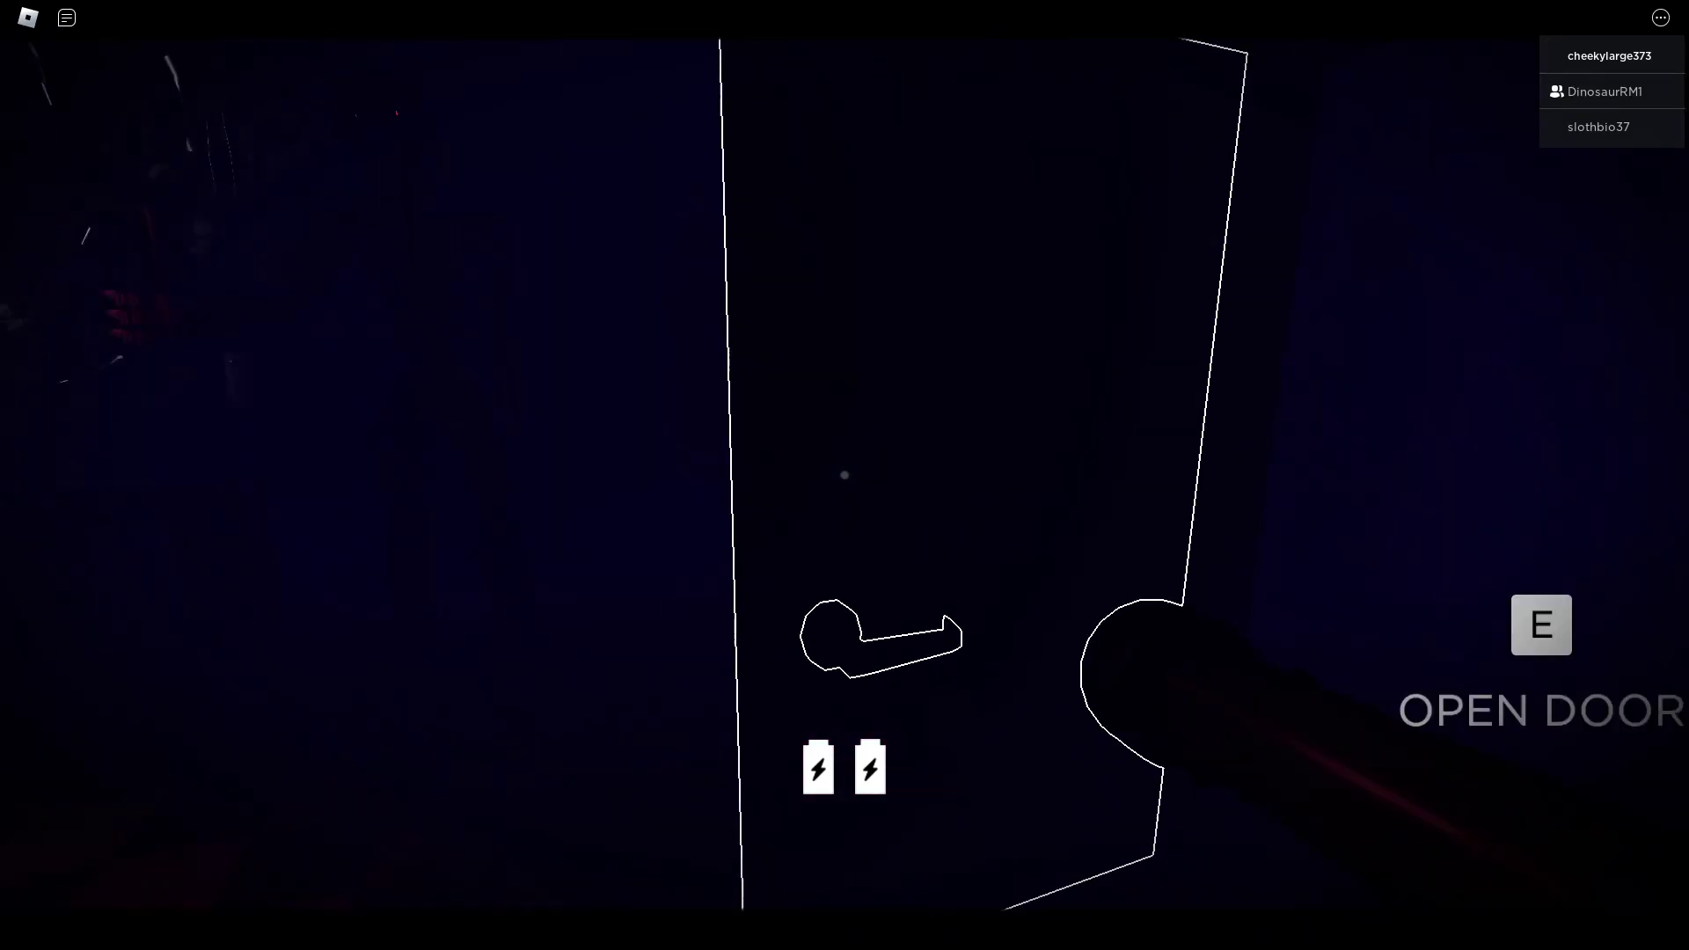
key("w")
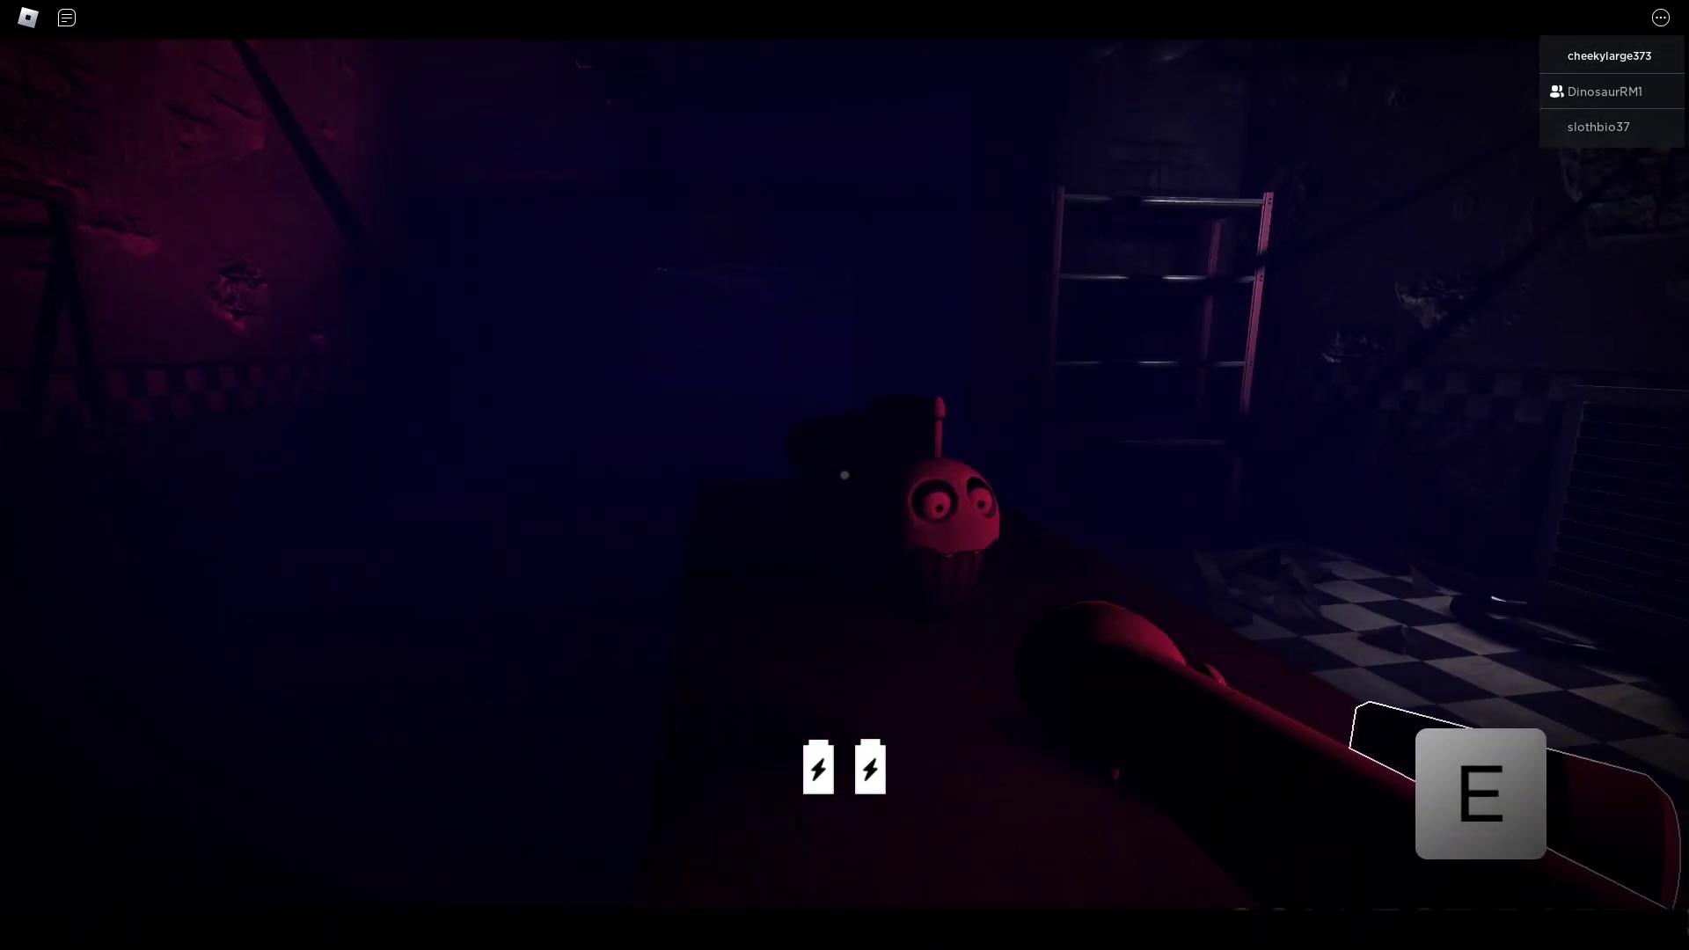
key("w")
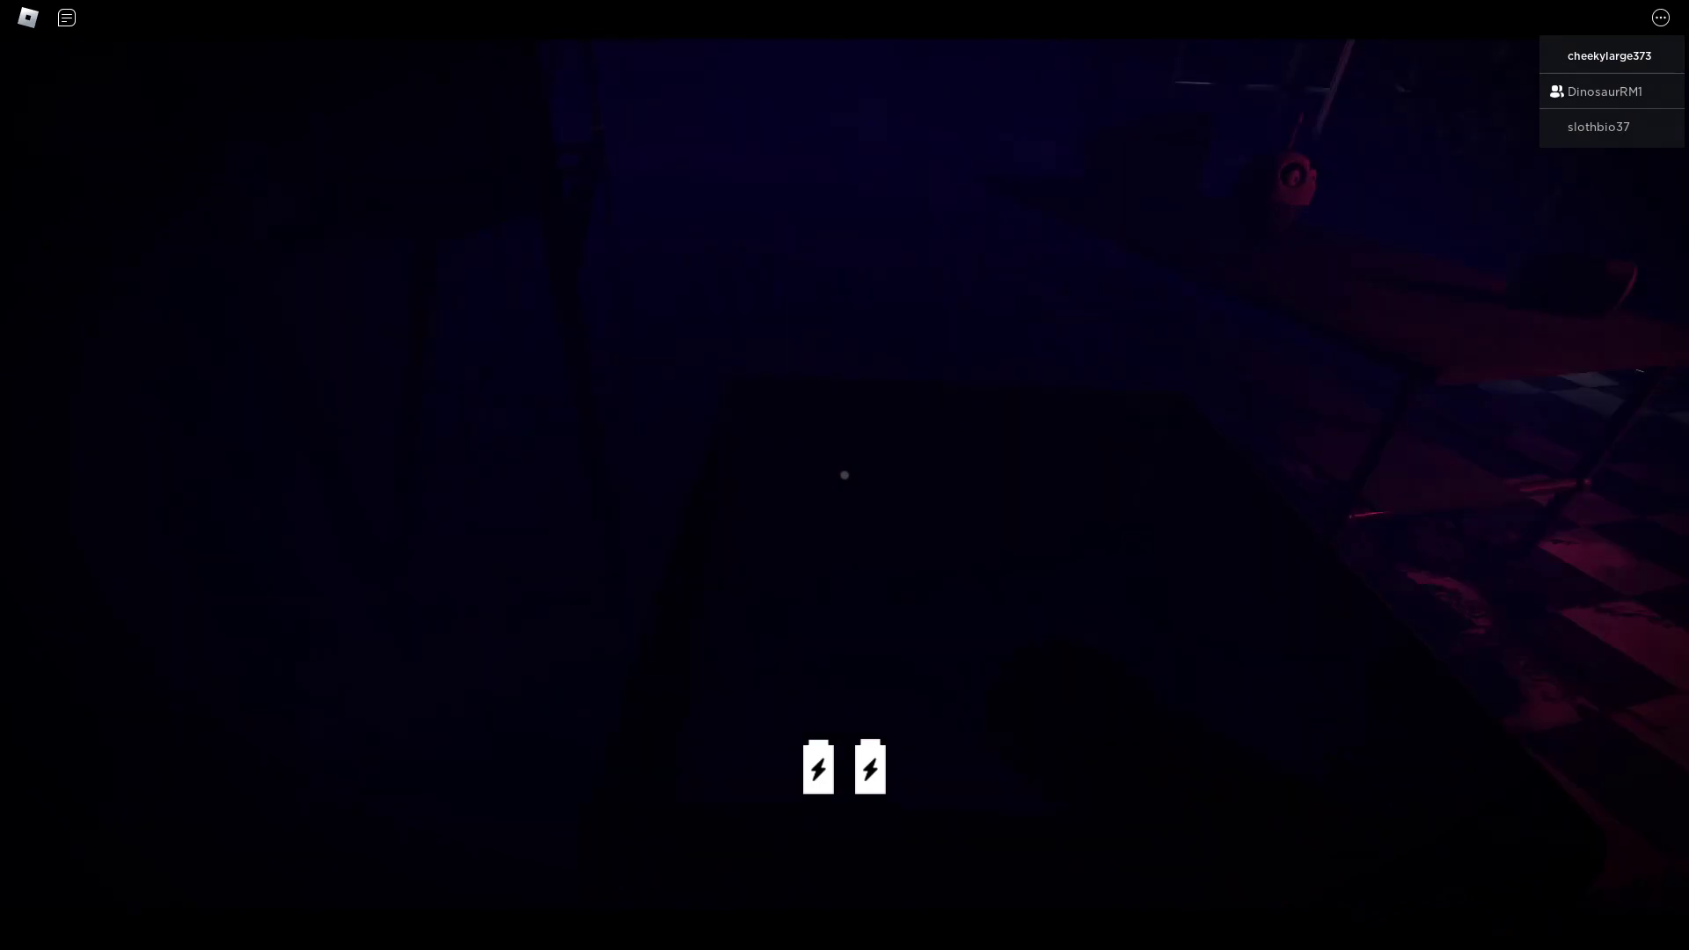
key("w")
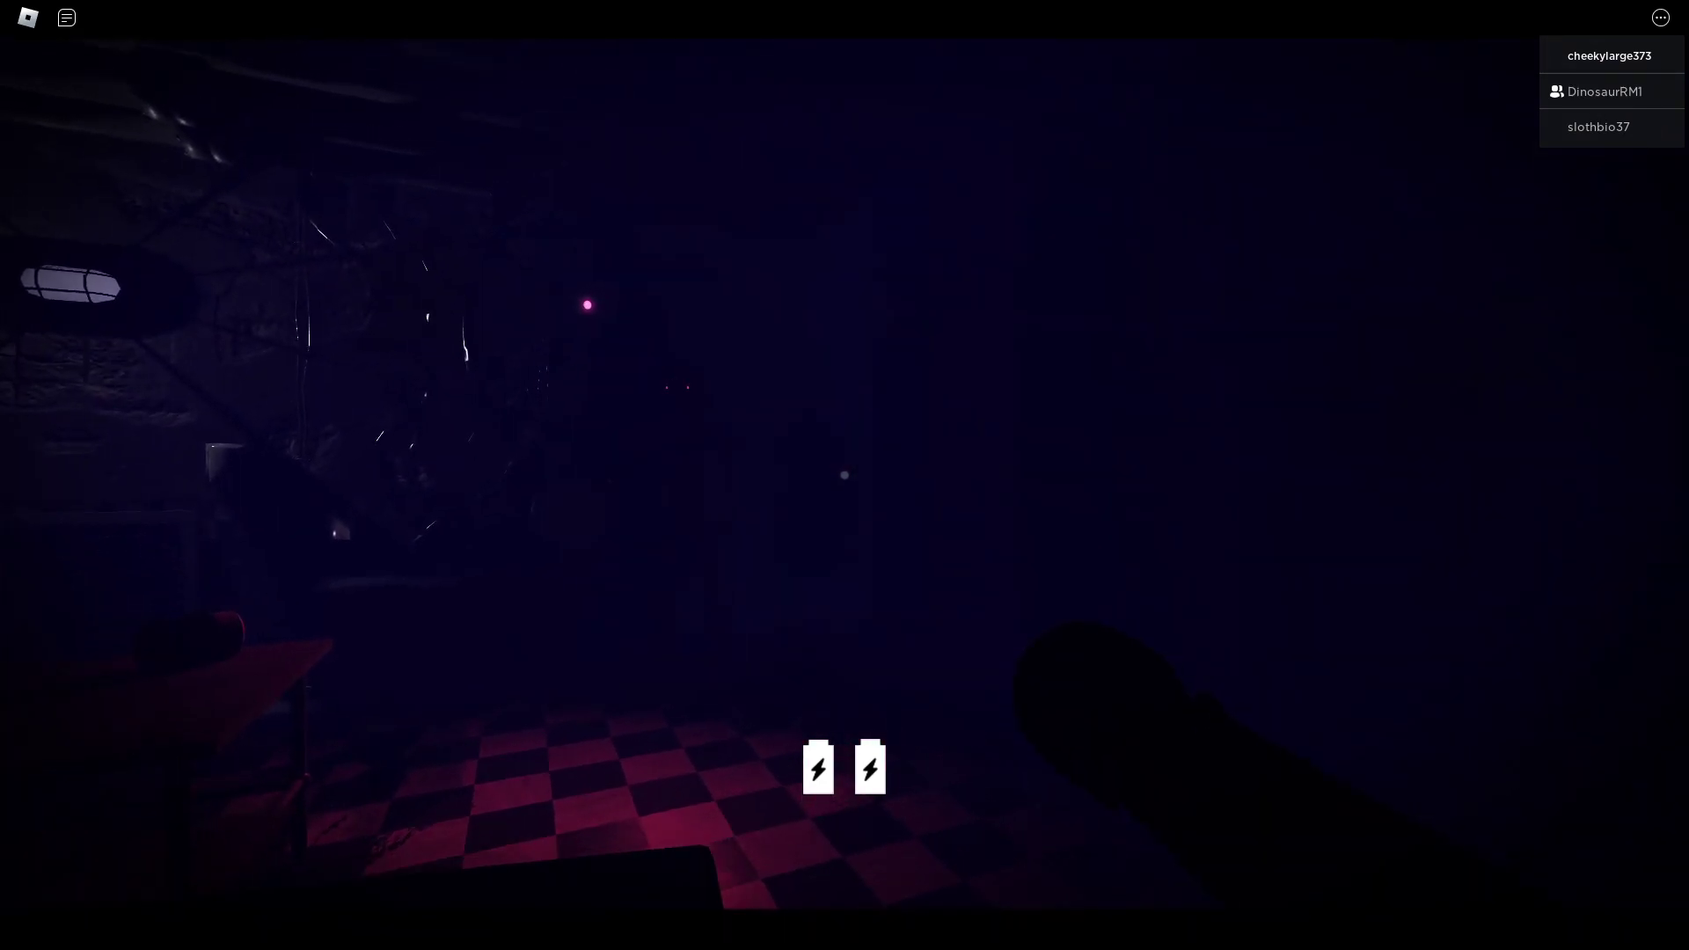
key("w")
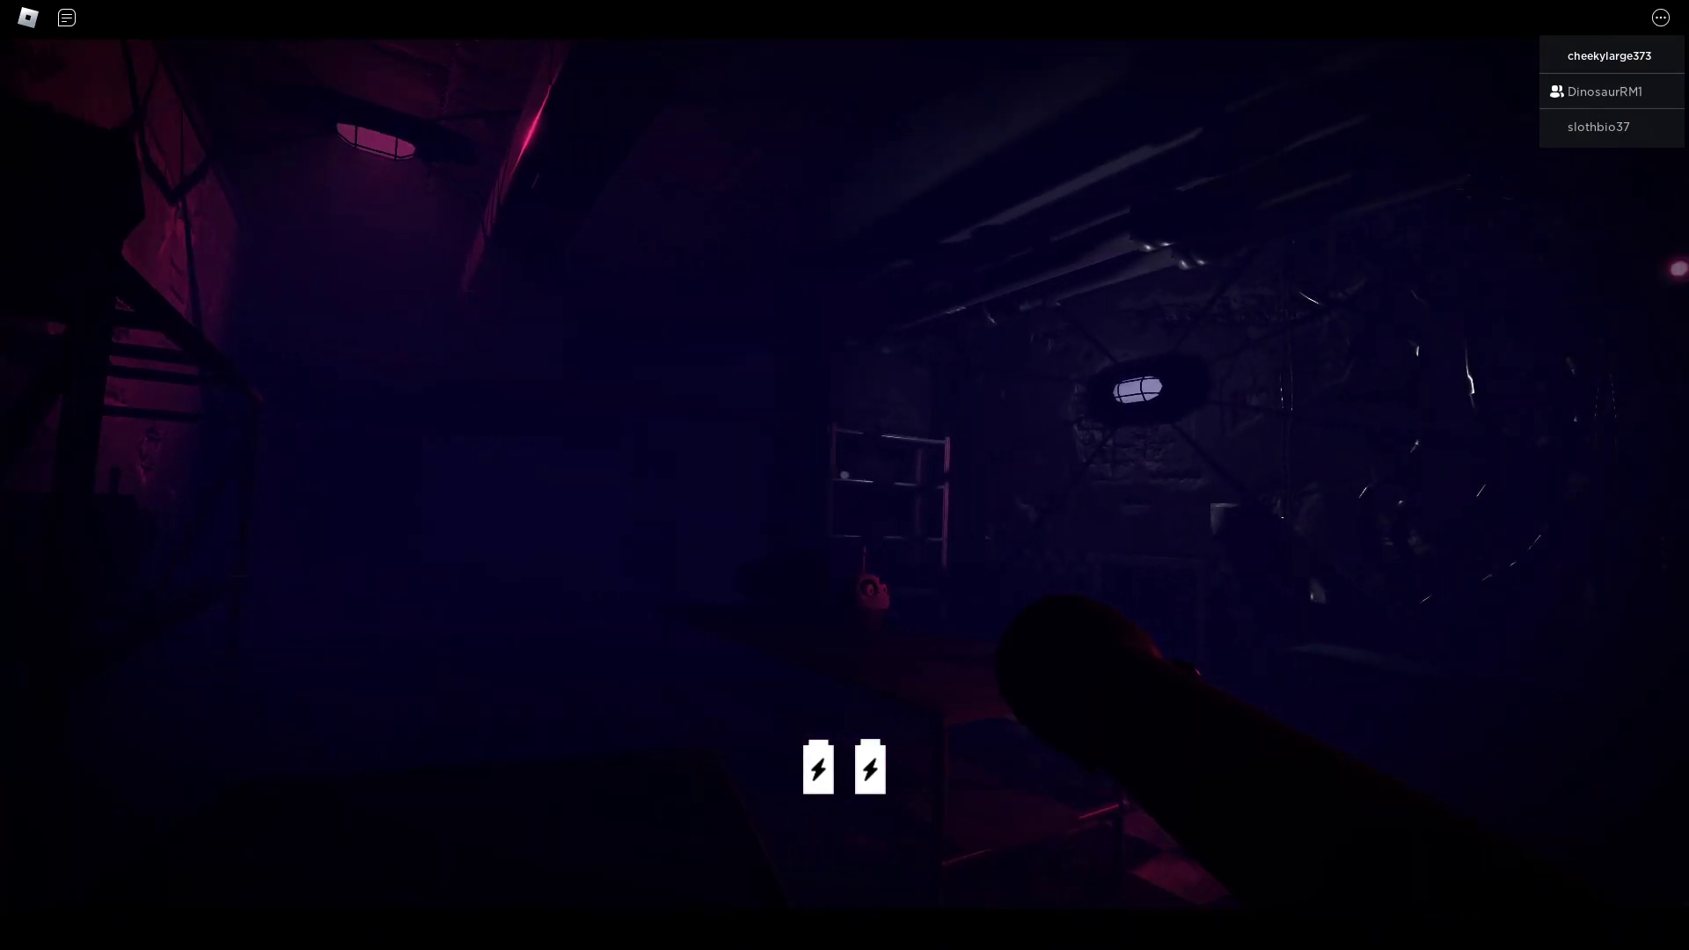
key("w")
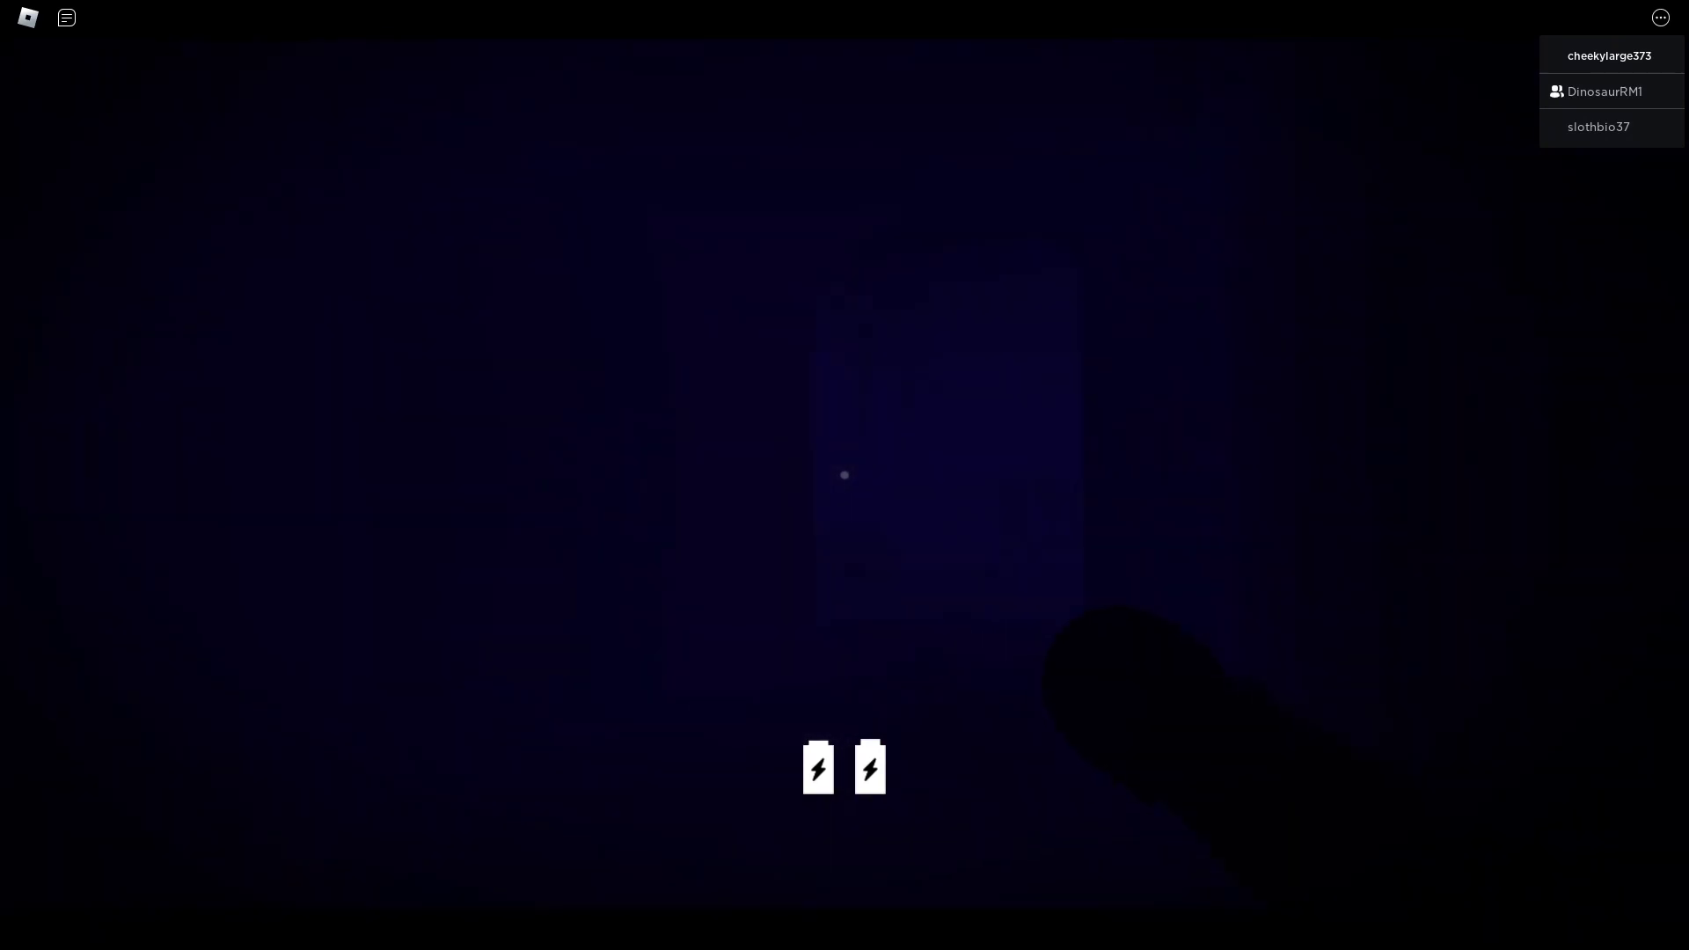
key("w")
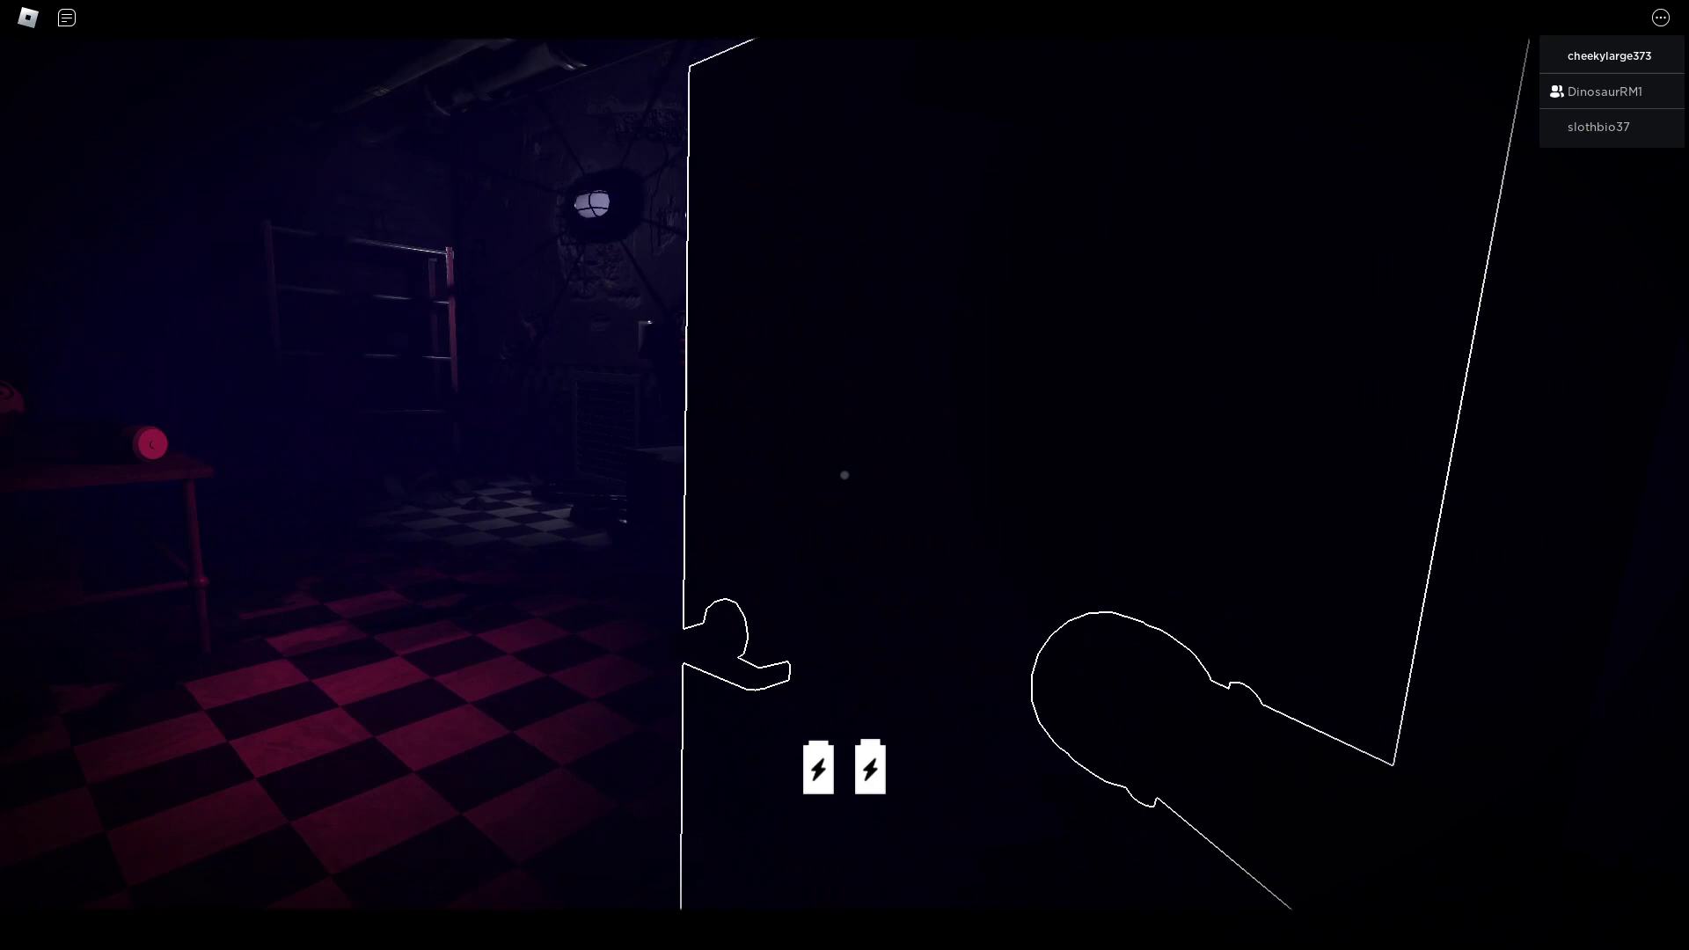
key("w")
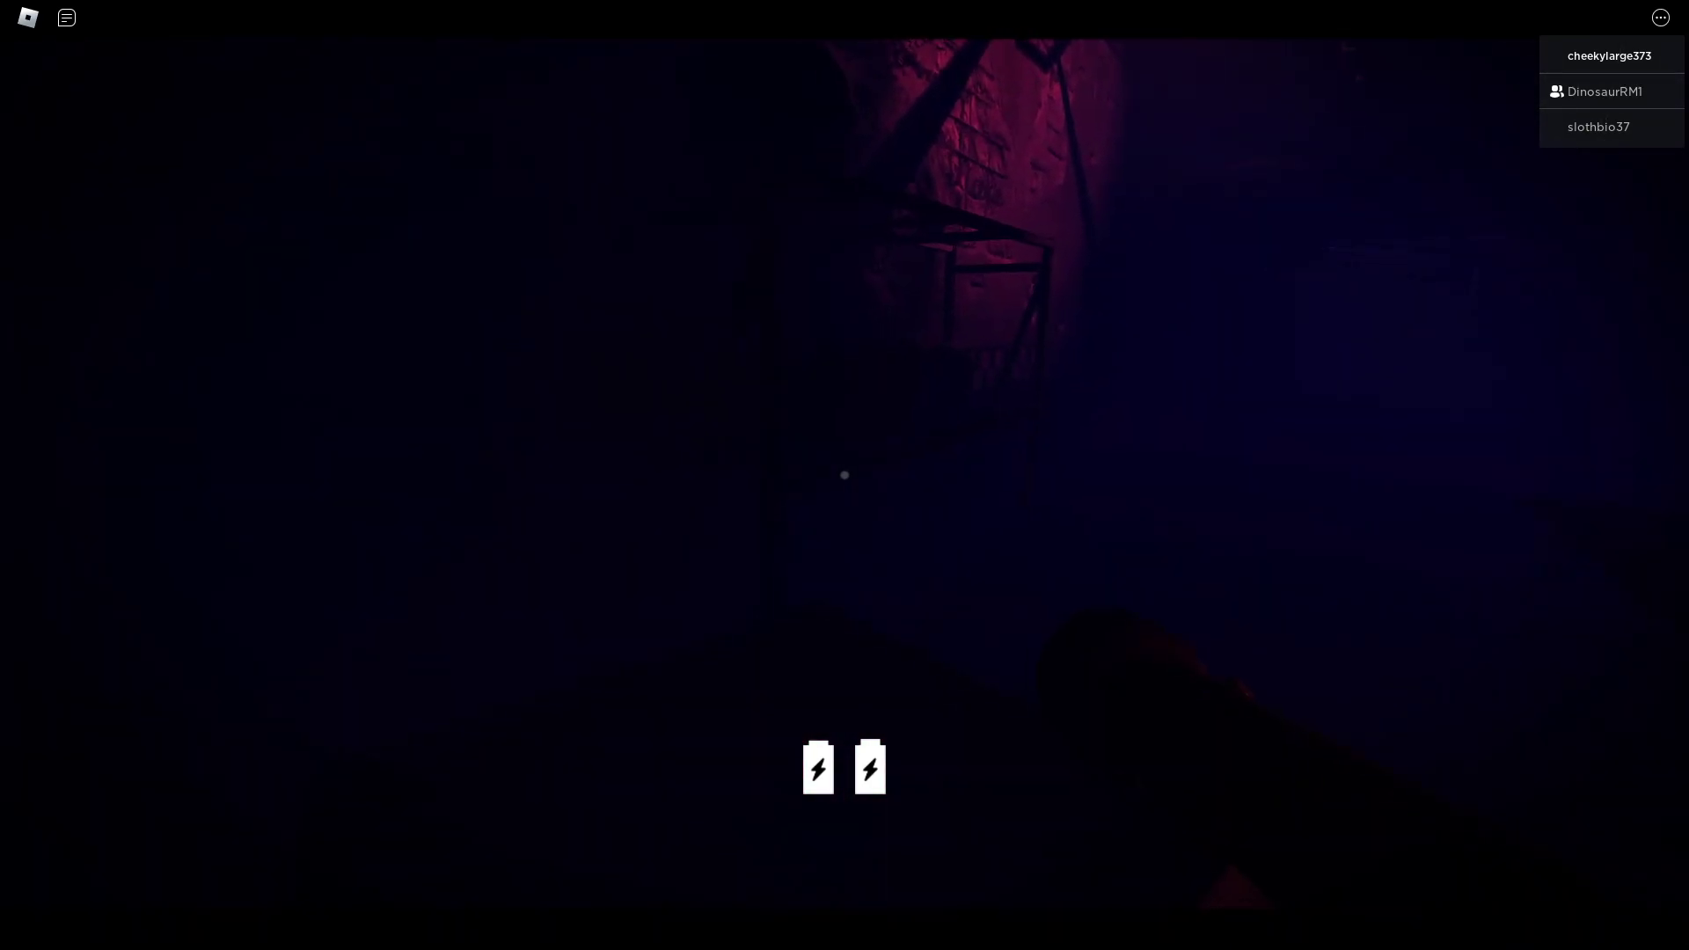
key("w")
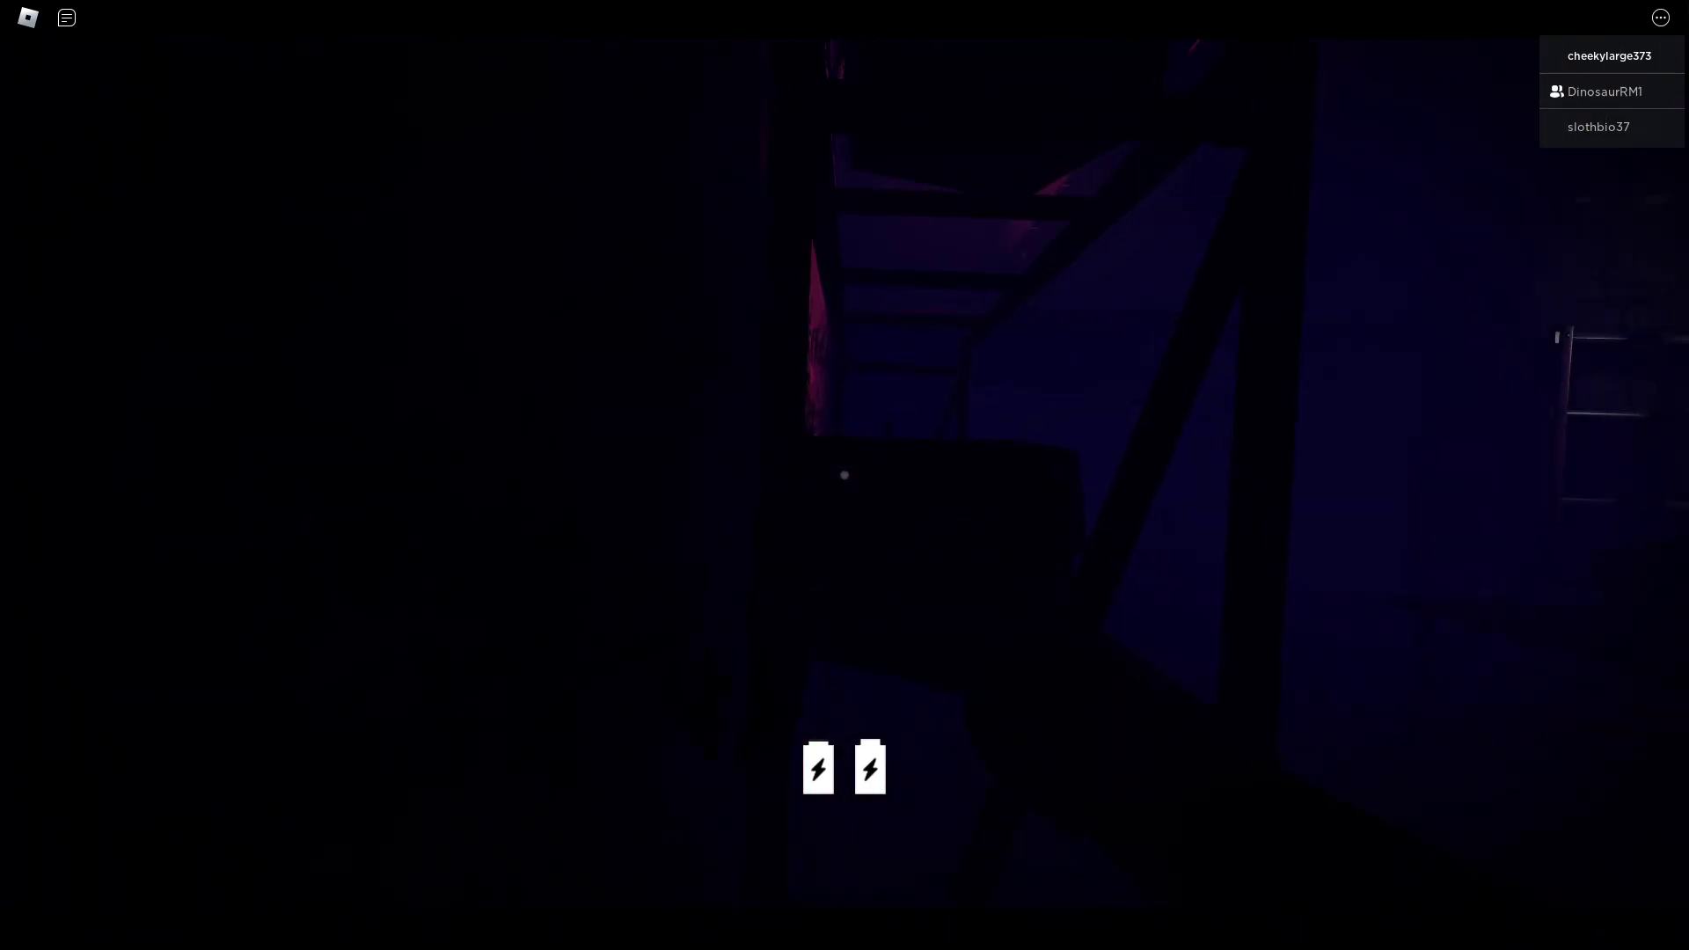
key("w")
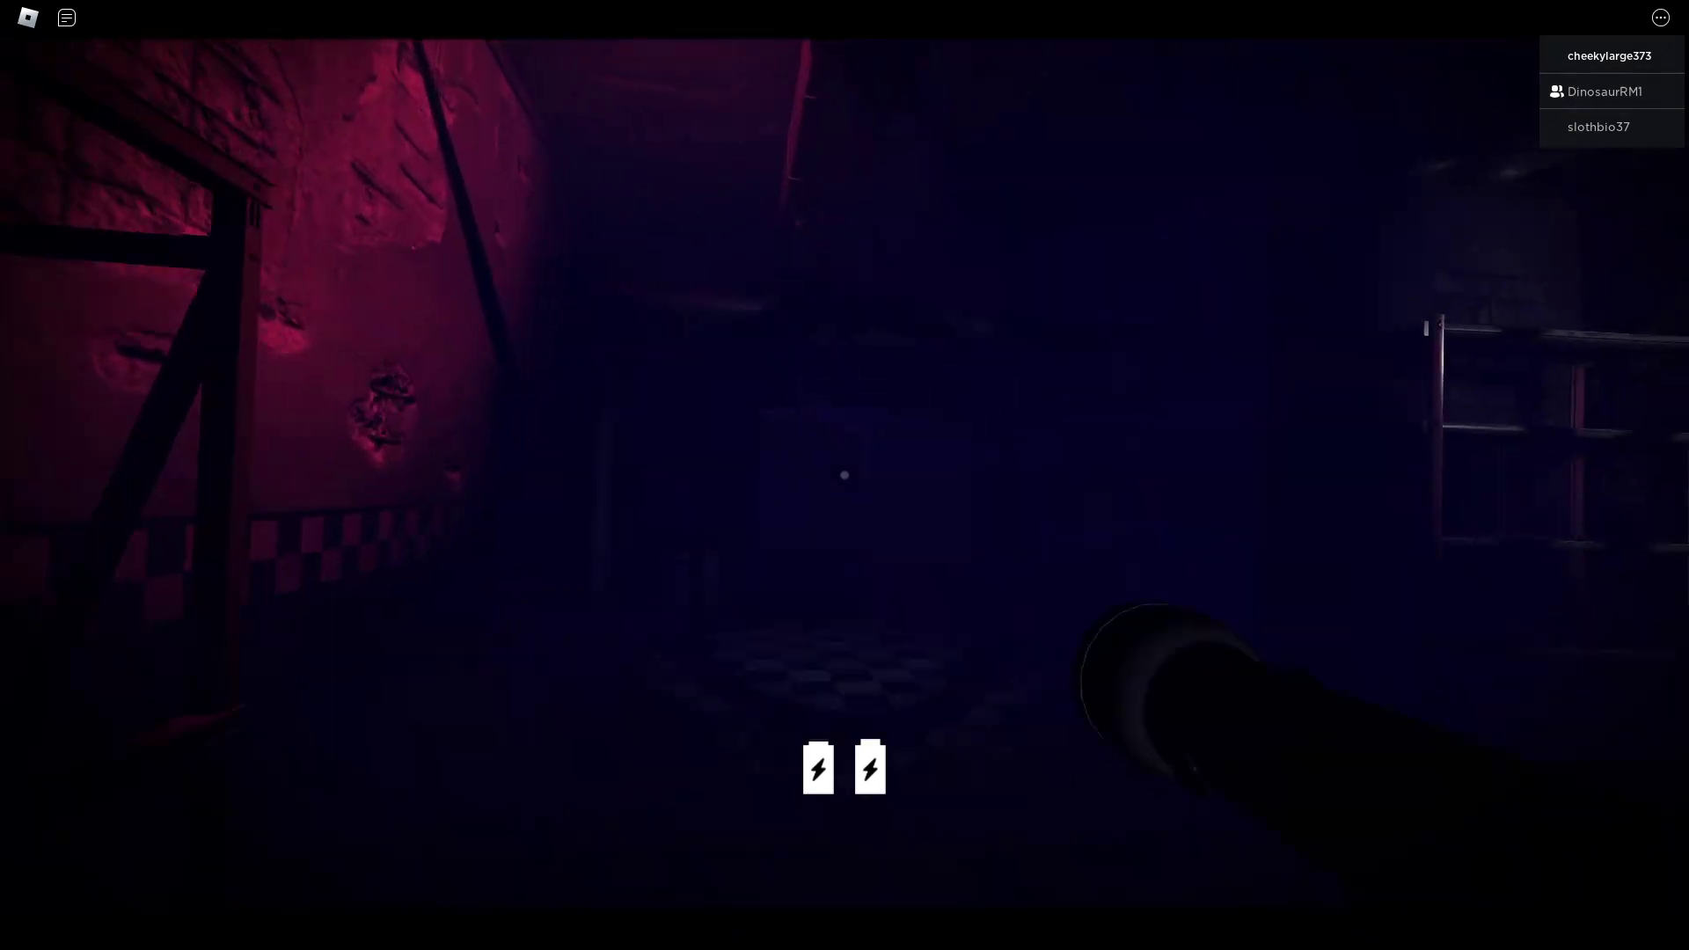
key("w")
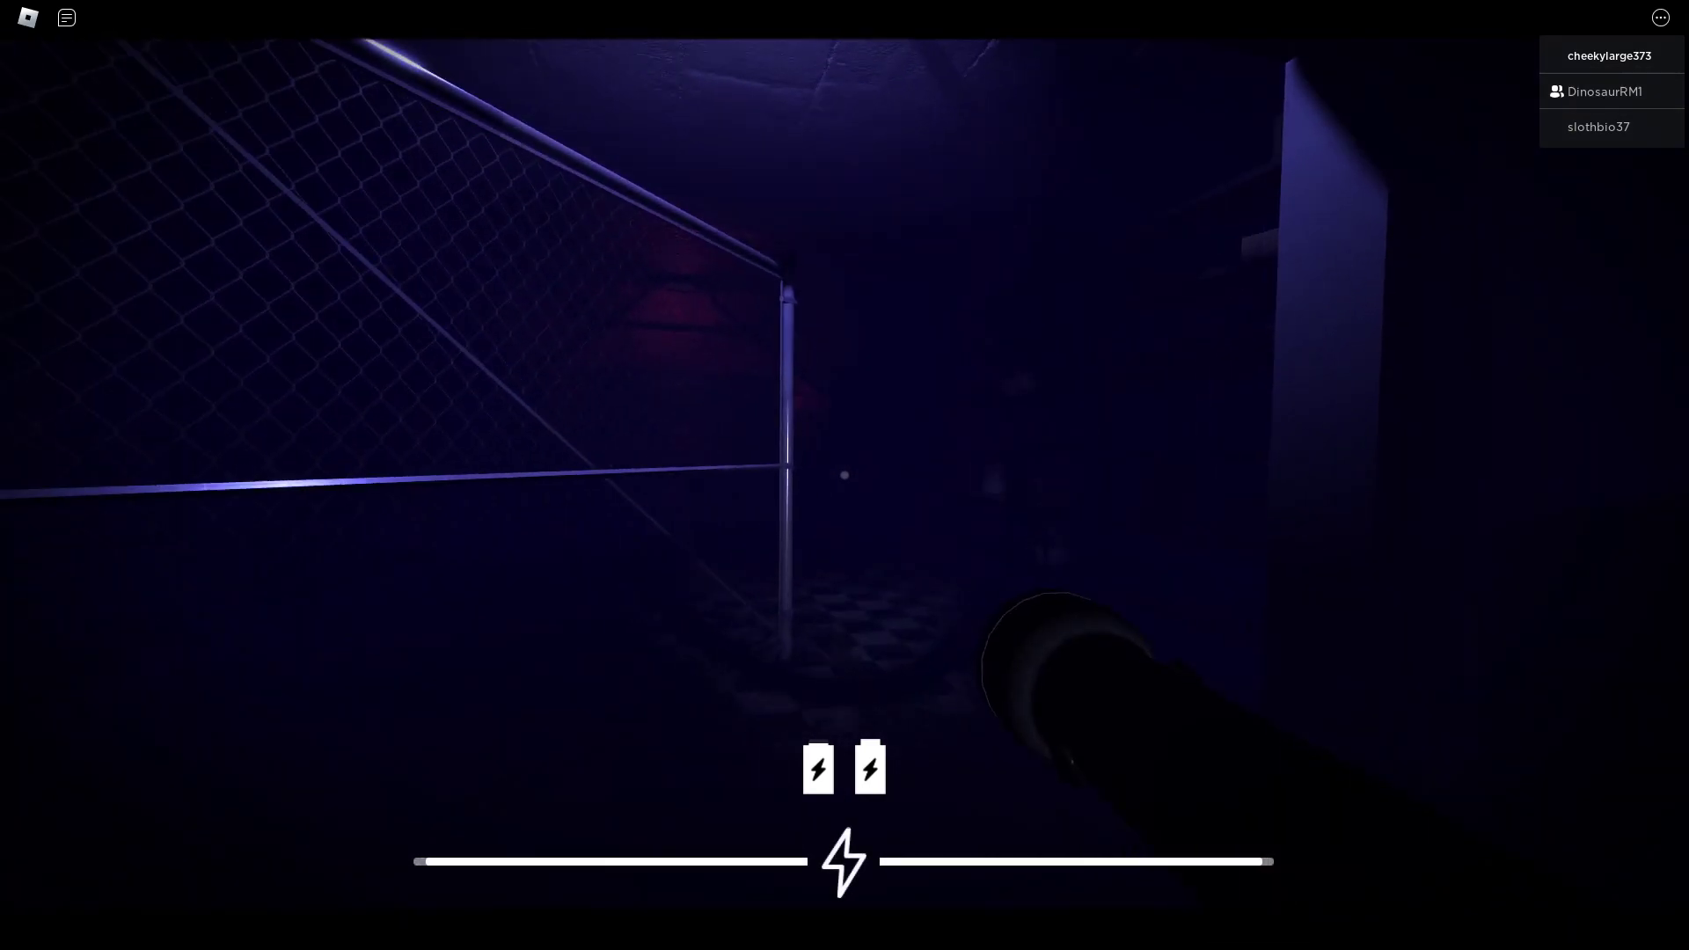
- Pass through PARTS & SERVICES and sprint down the pipe corridor to the red-lit door
key("w")
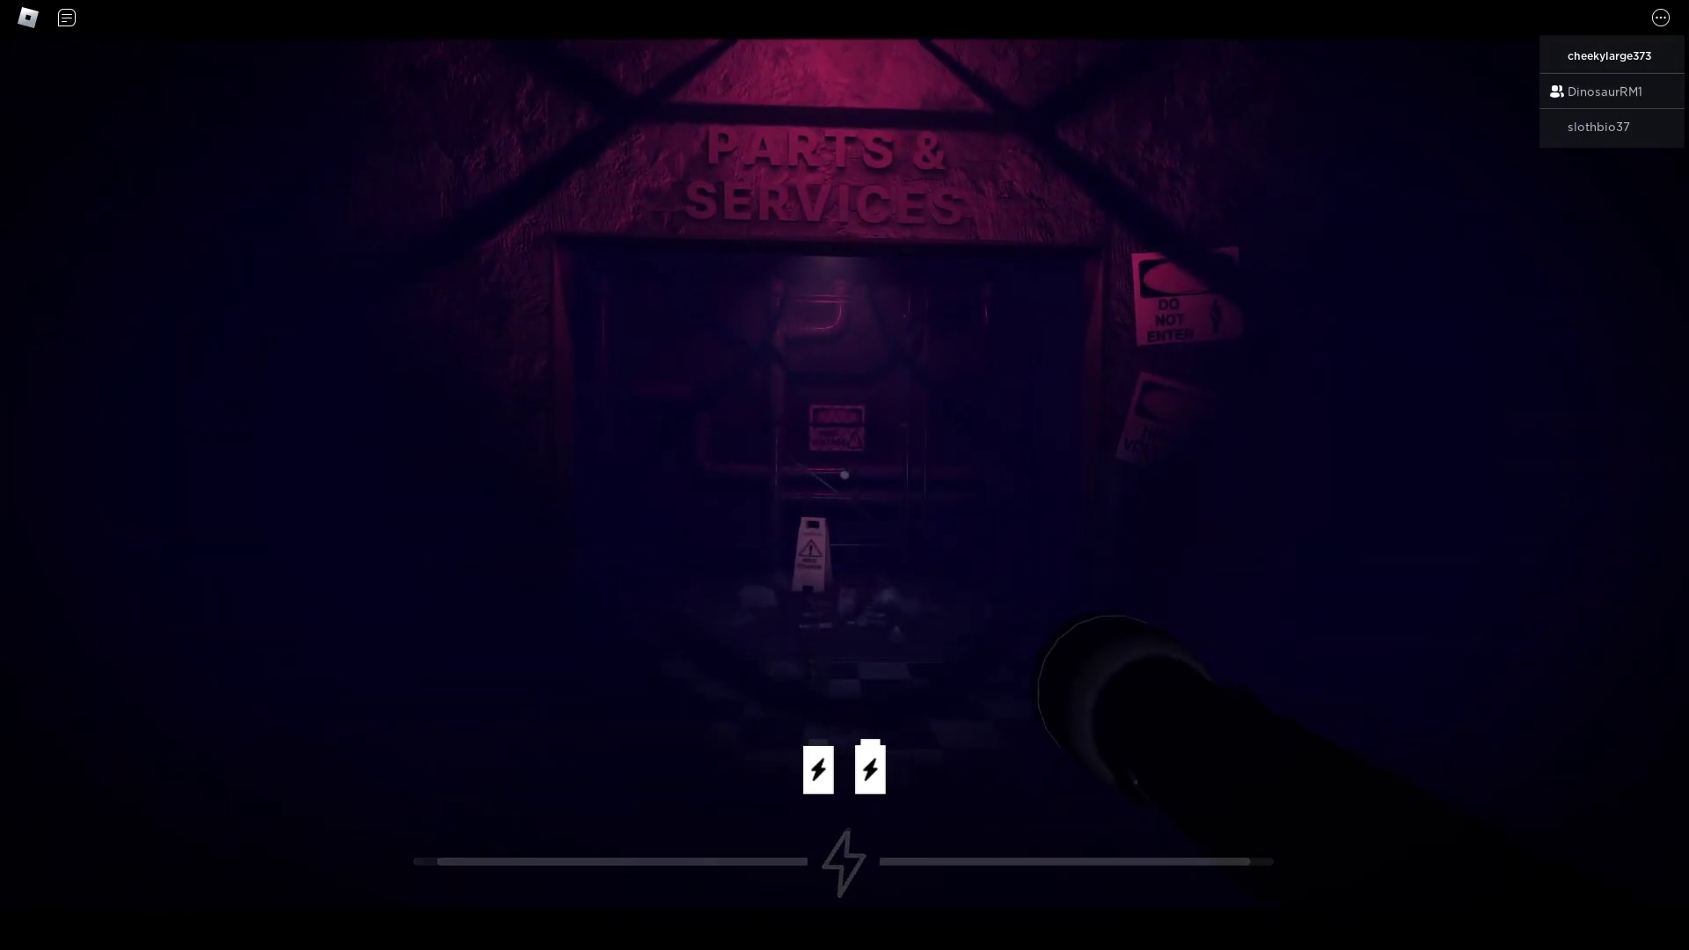
key("w")
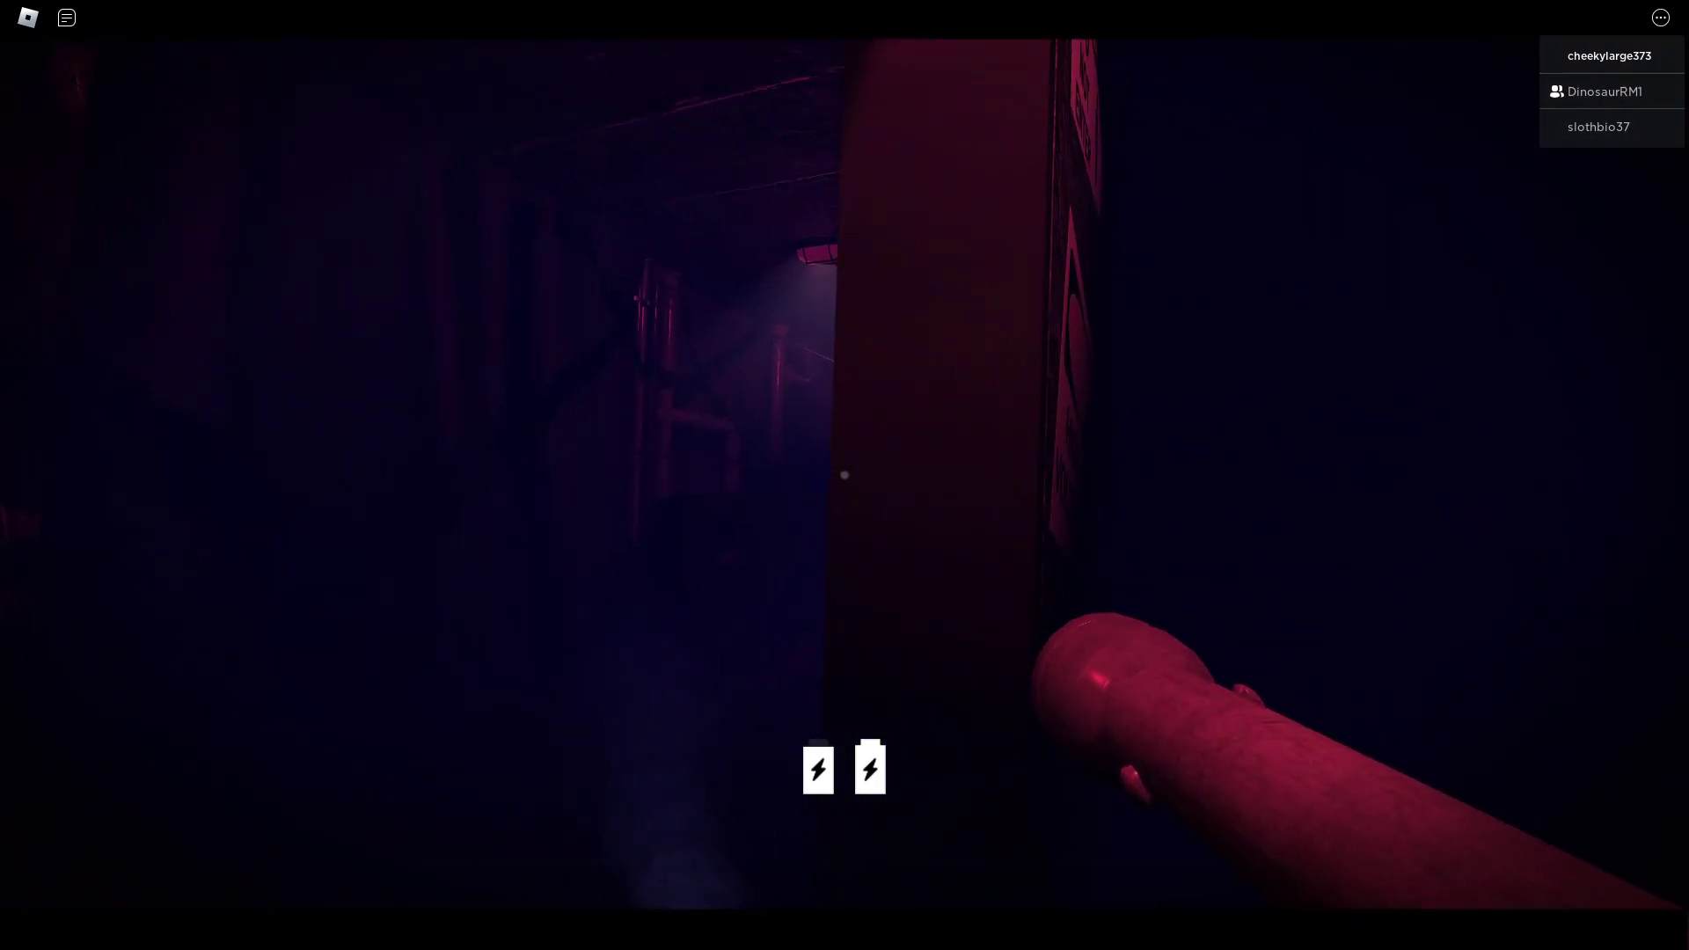
key("w")
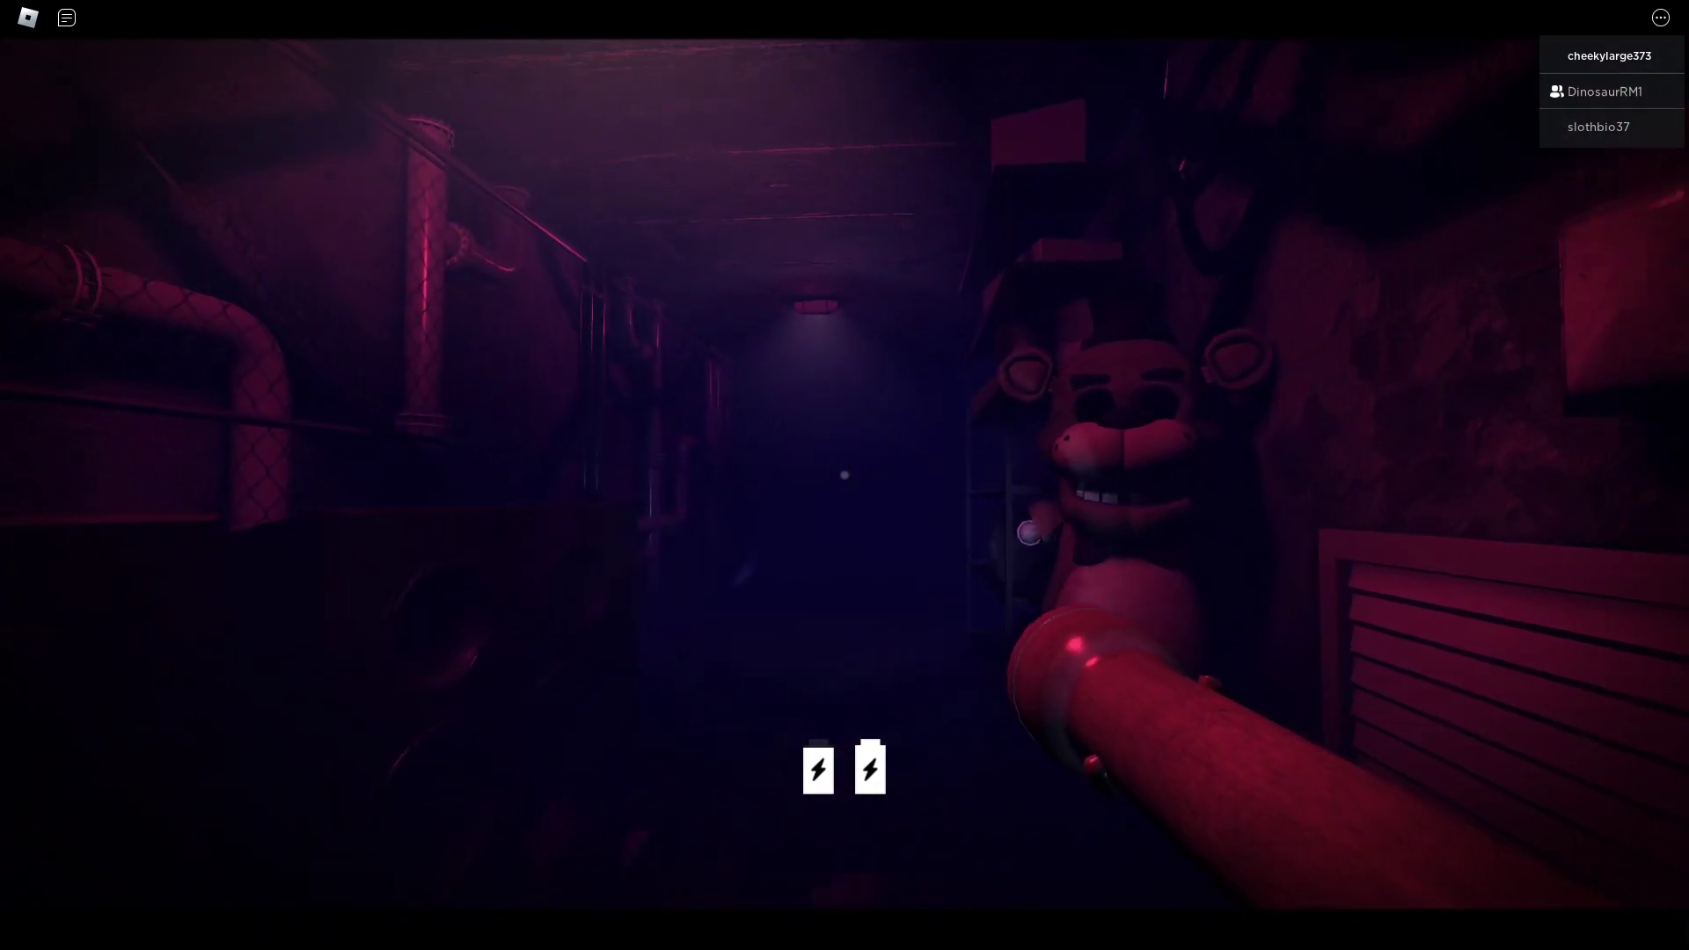
key("w")
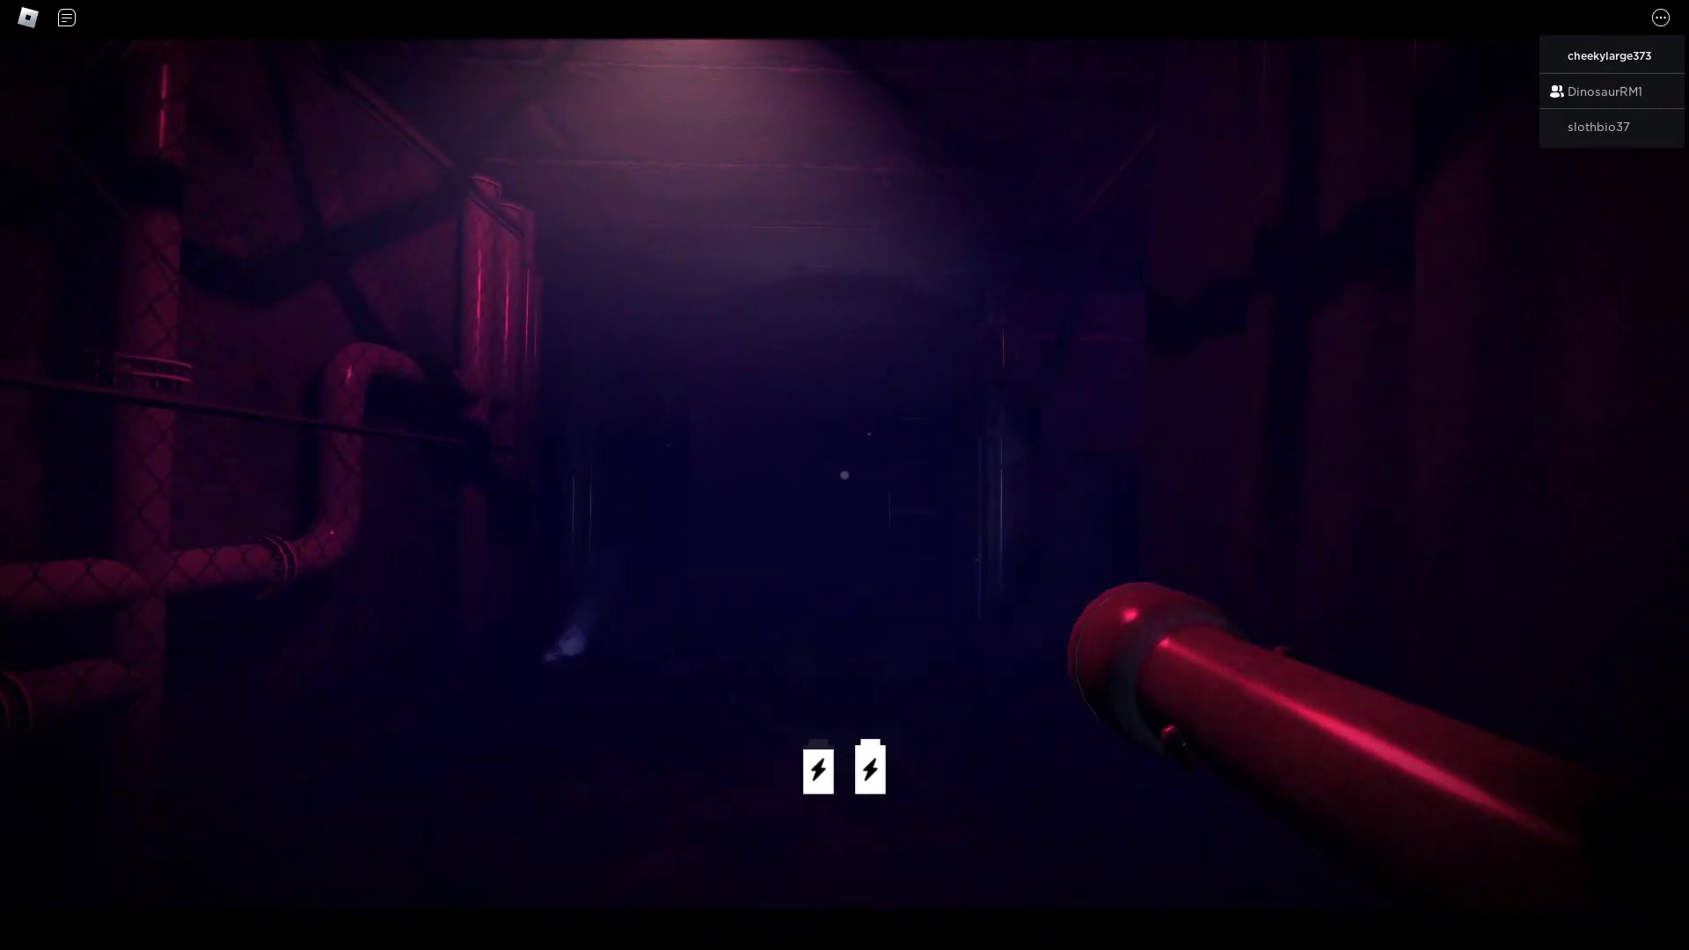
key("w")
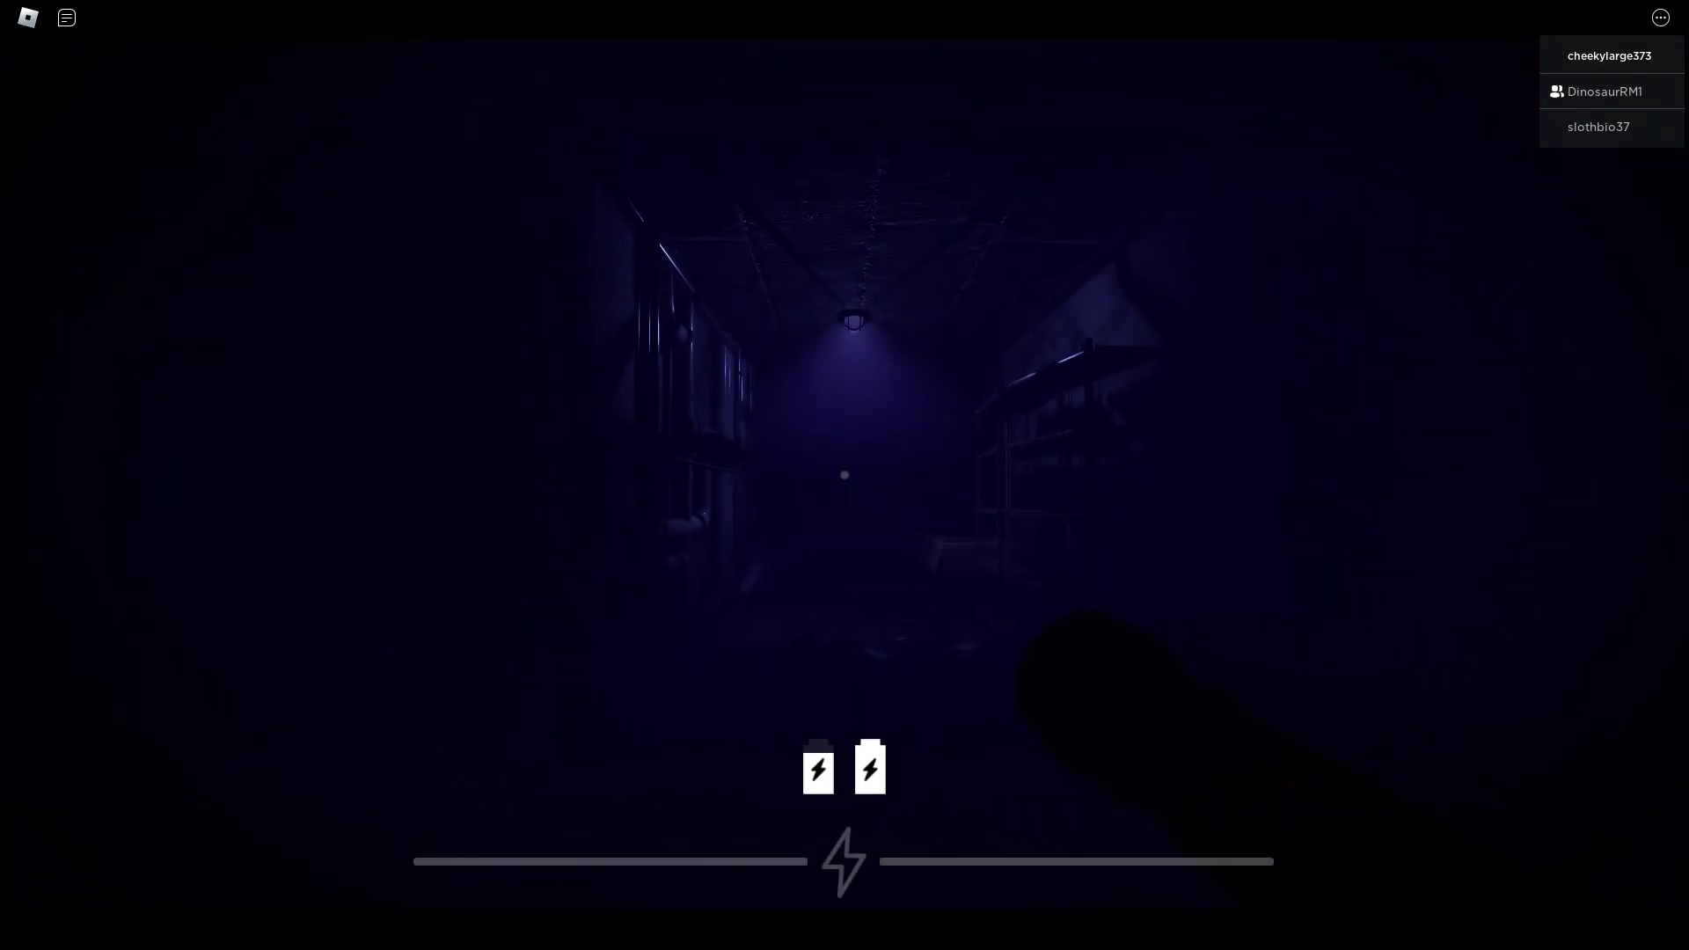
key("w")
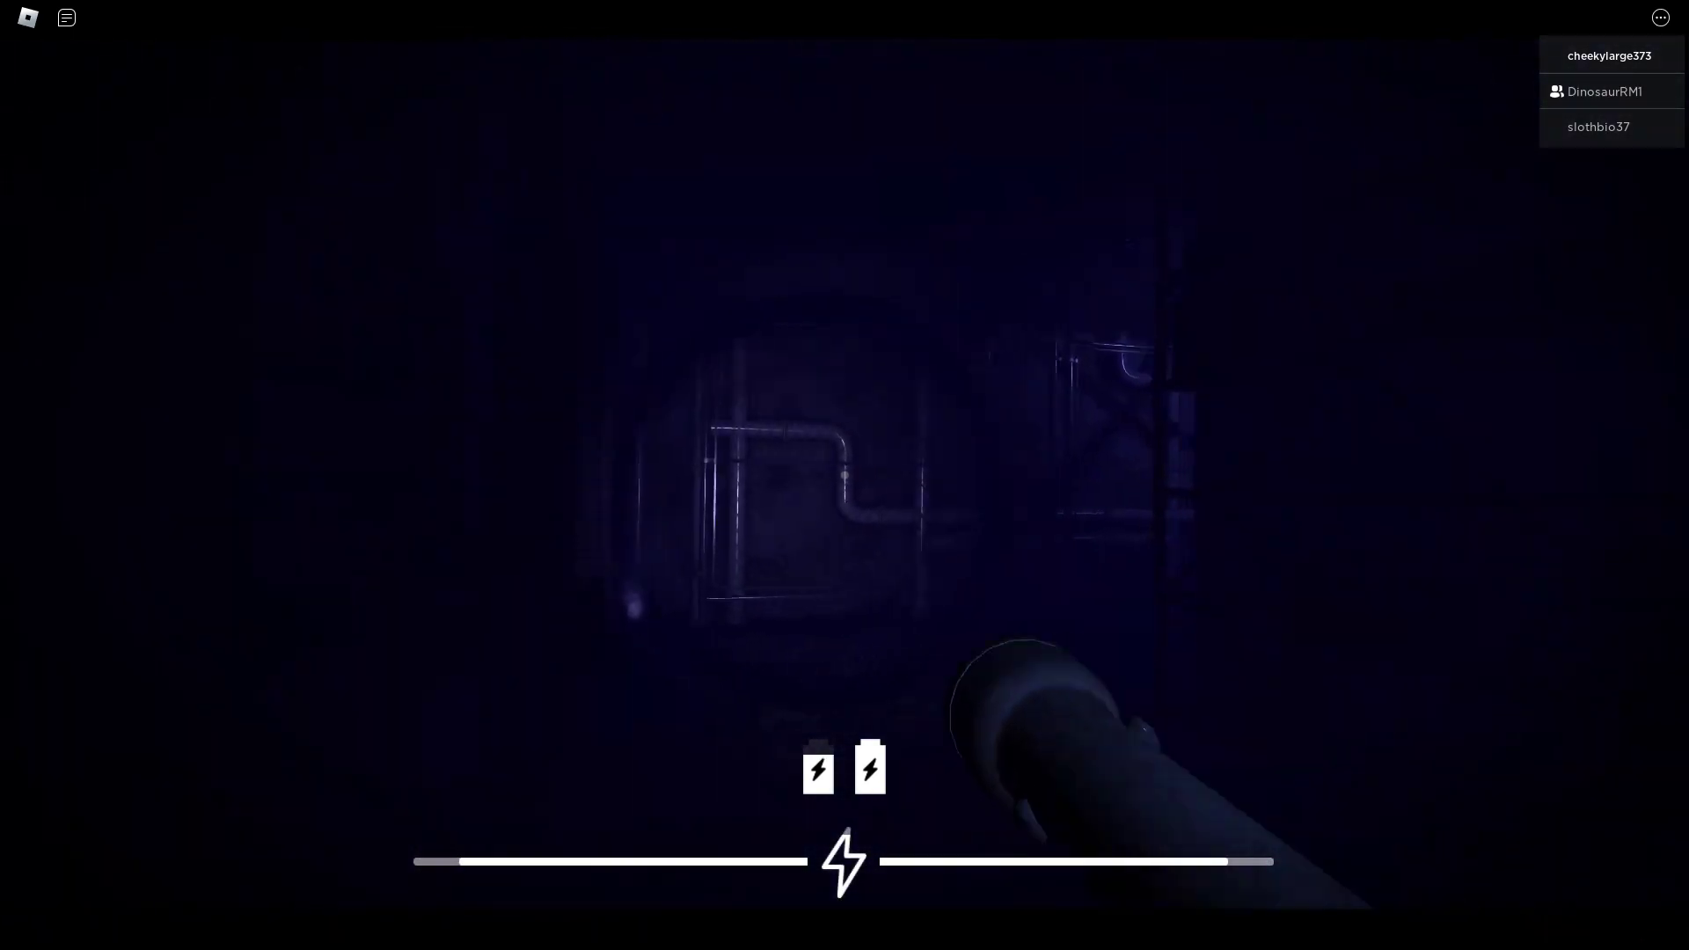
key("w")
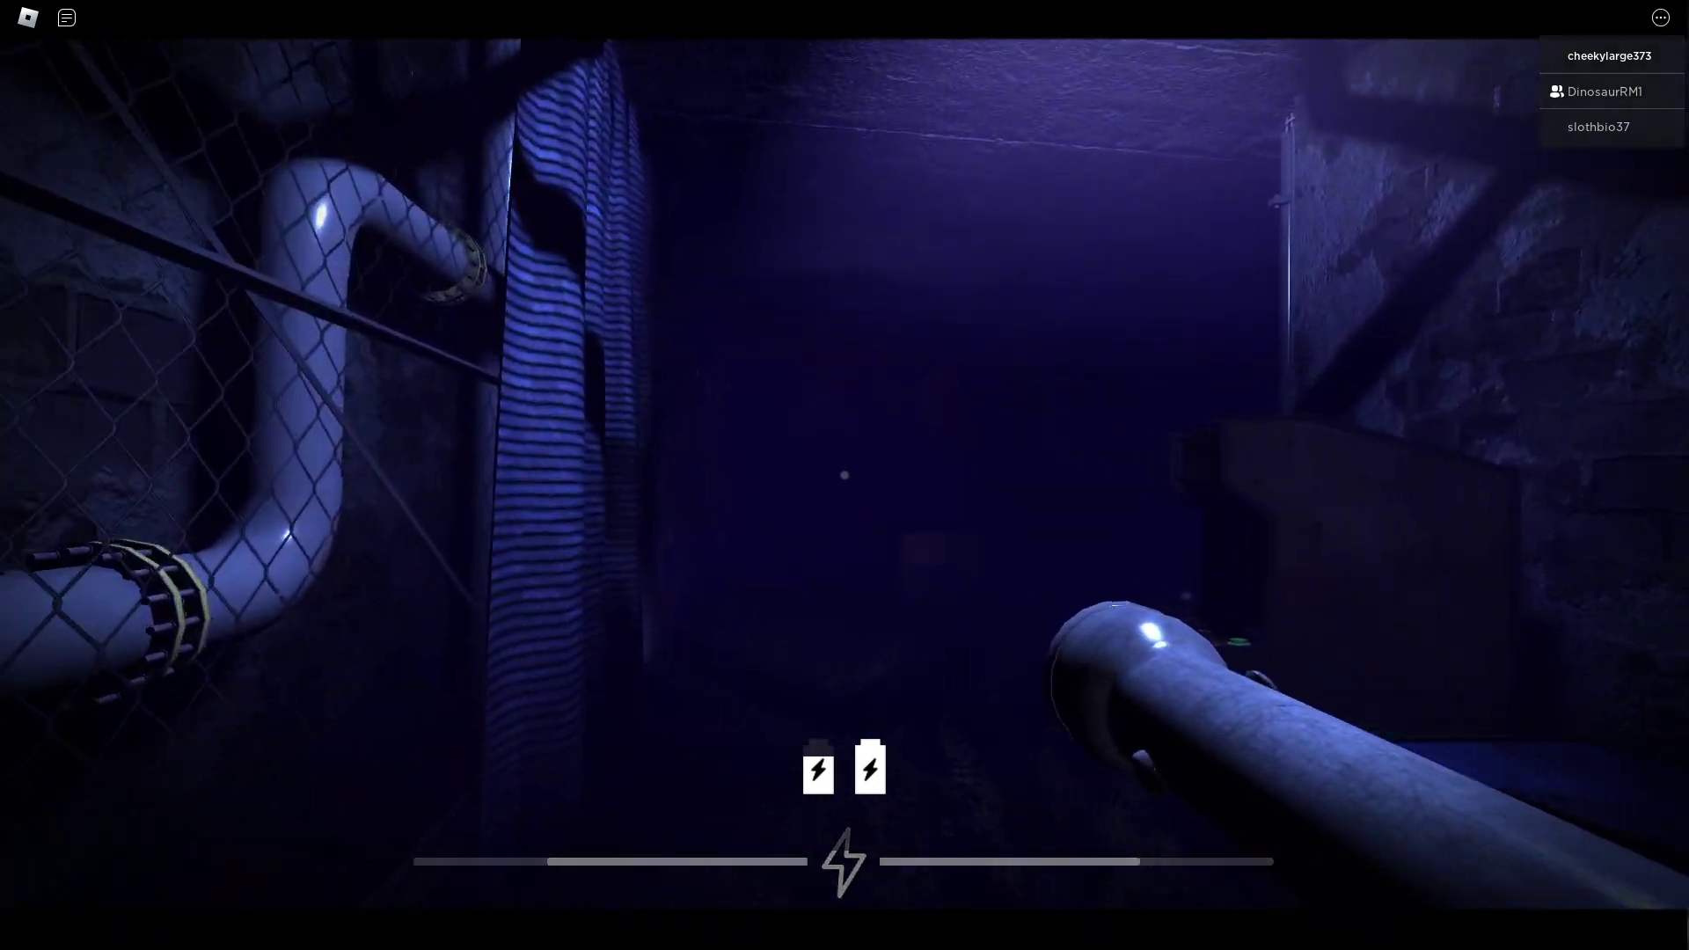
key("w")
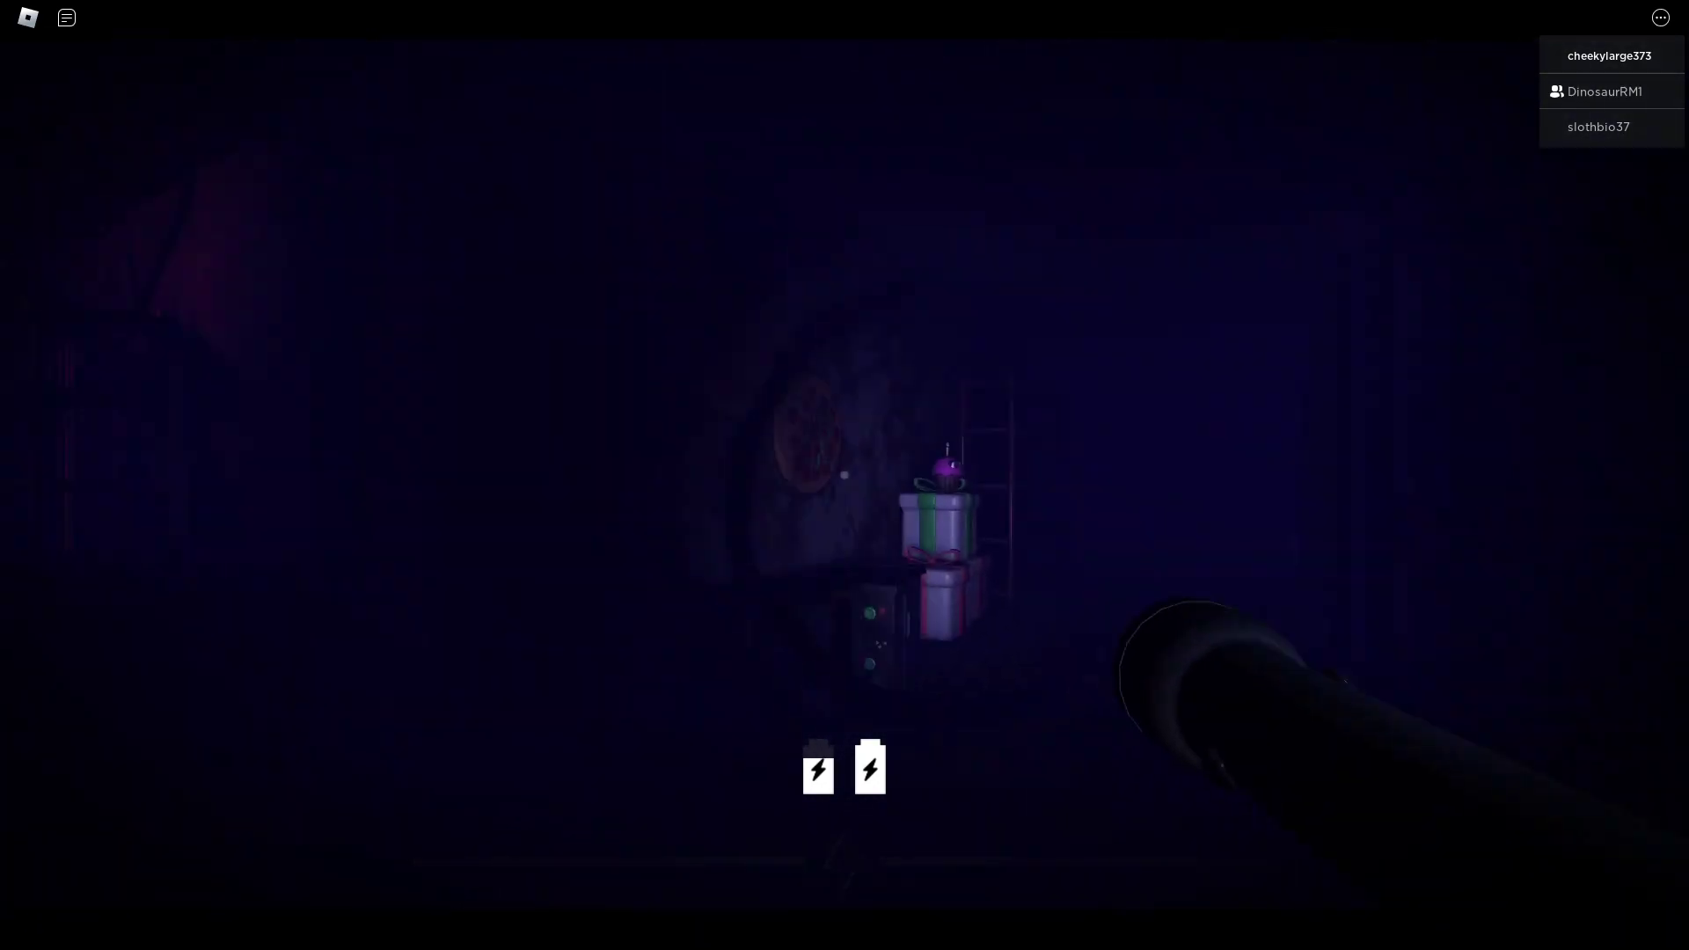
key("shift+w")
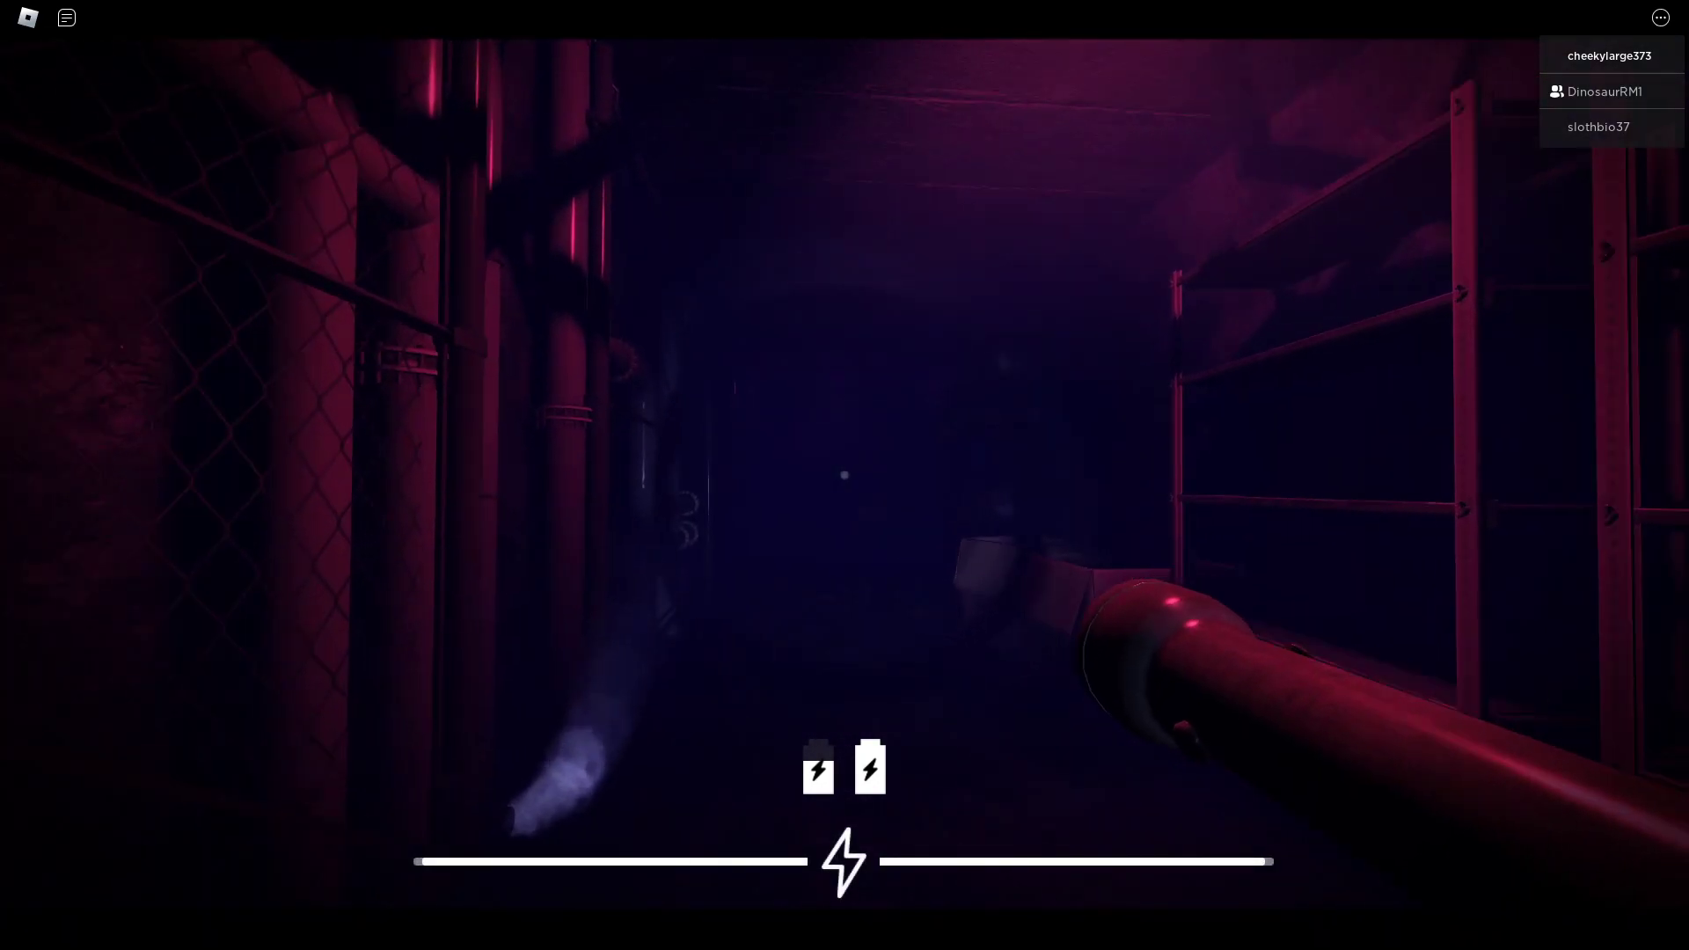
key("w")
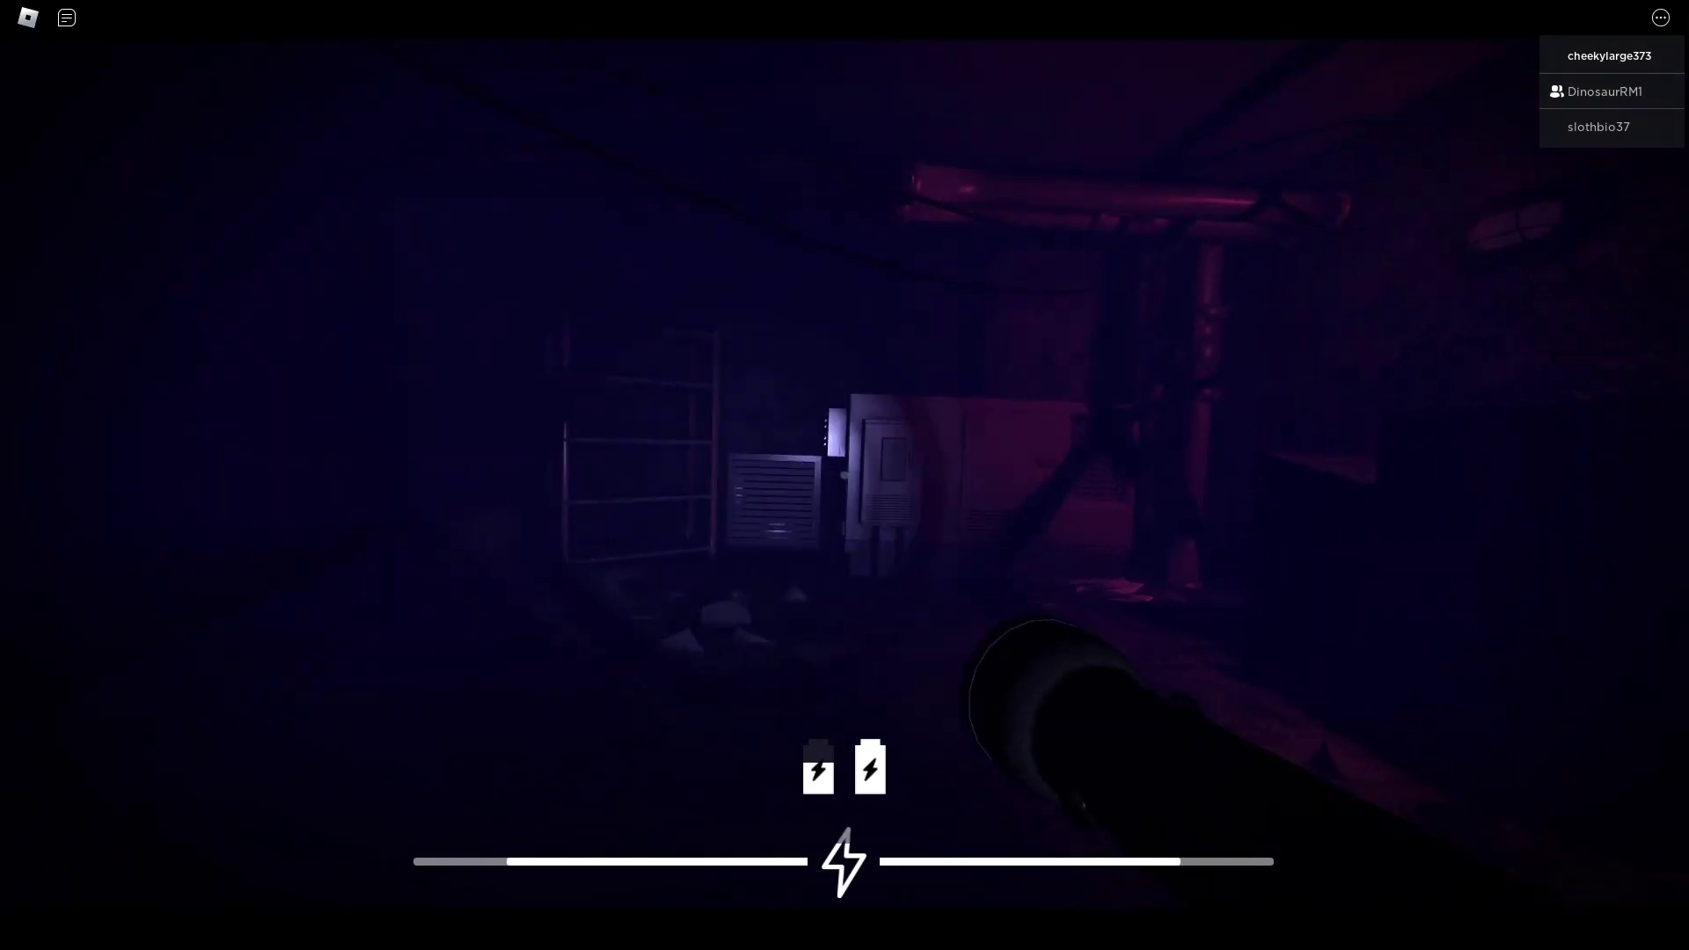
- Open the generator room door and fill the Restart Generator progress bar
key("w")
key("e")
key("w")
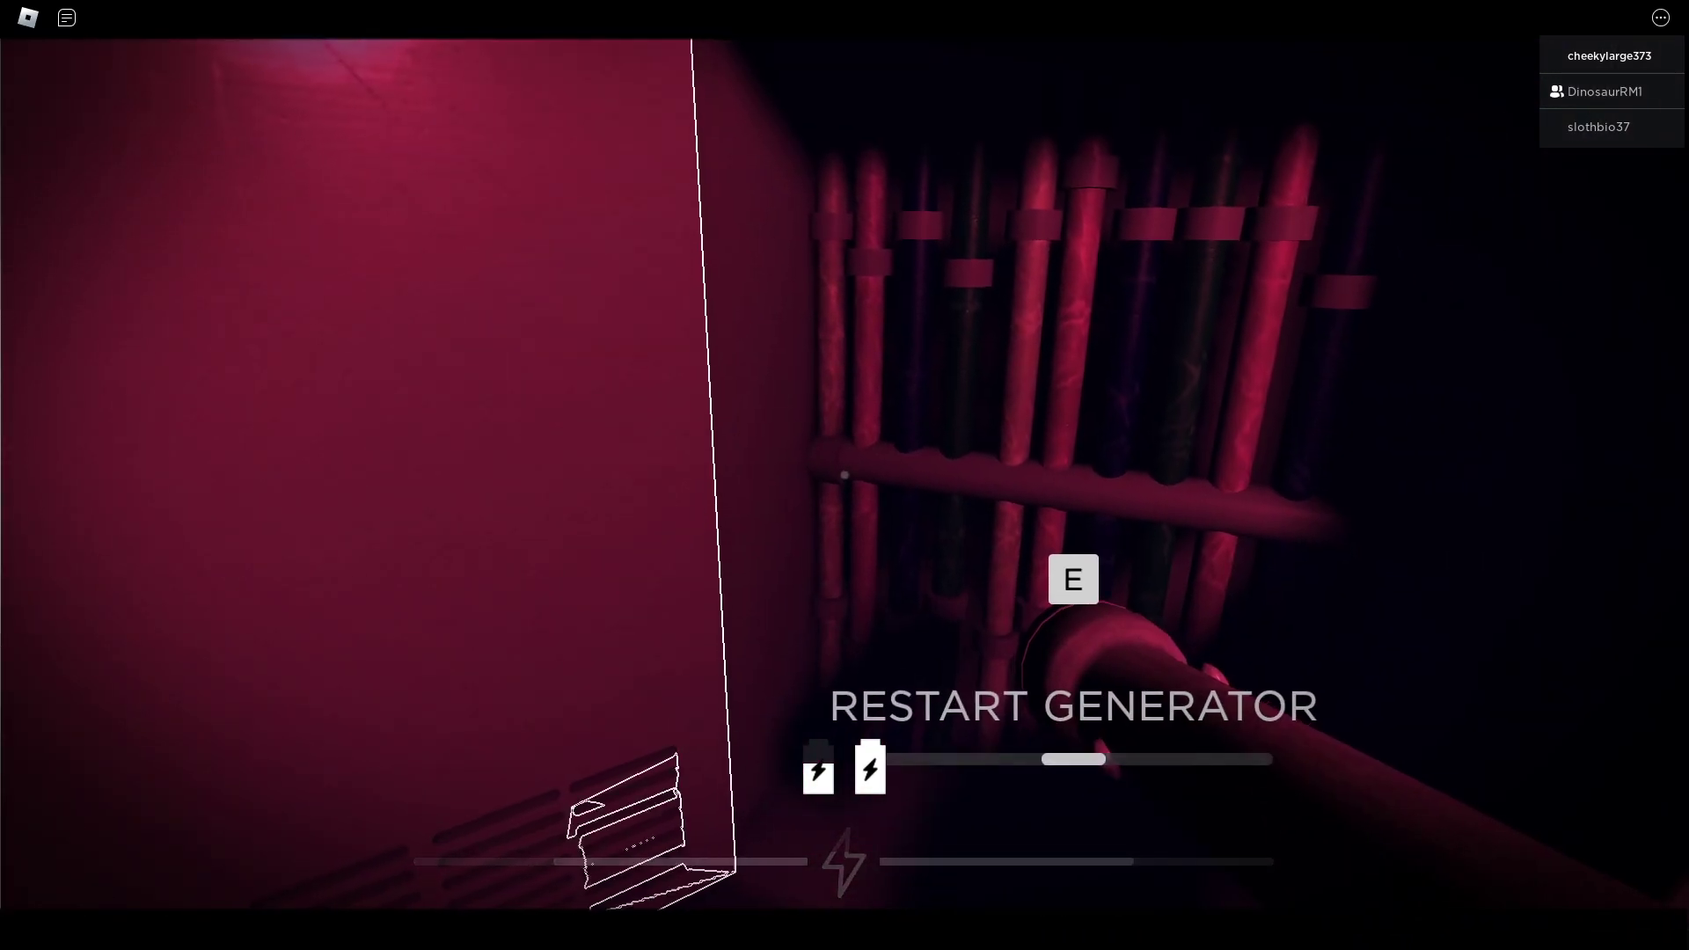
key("e")
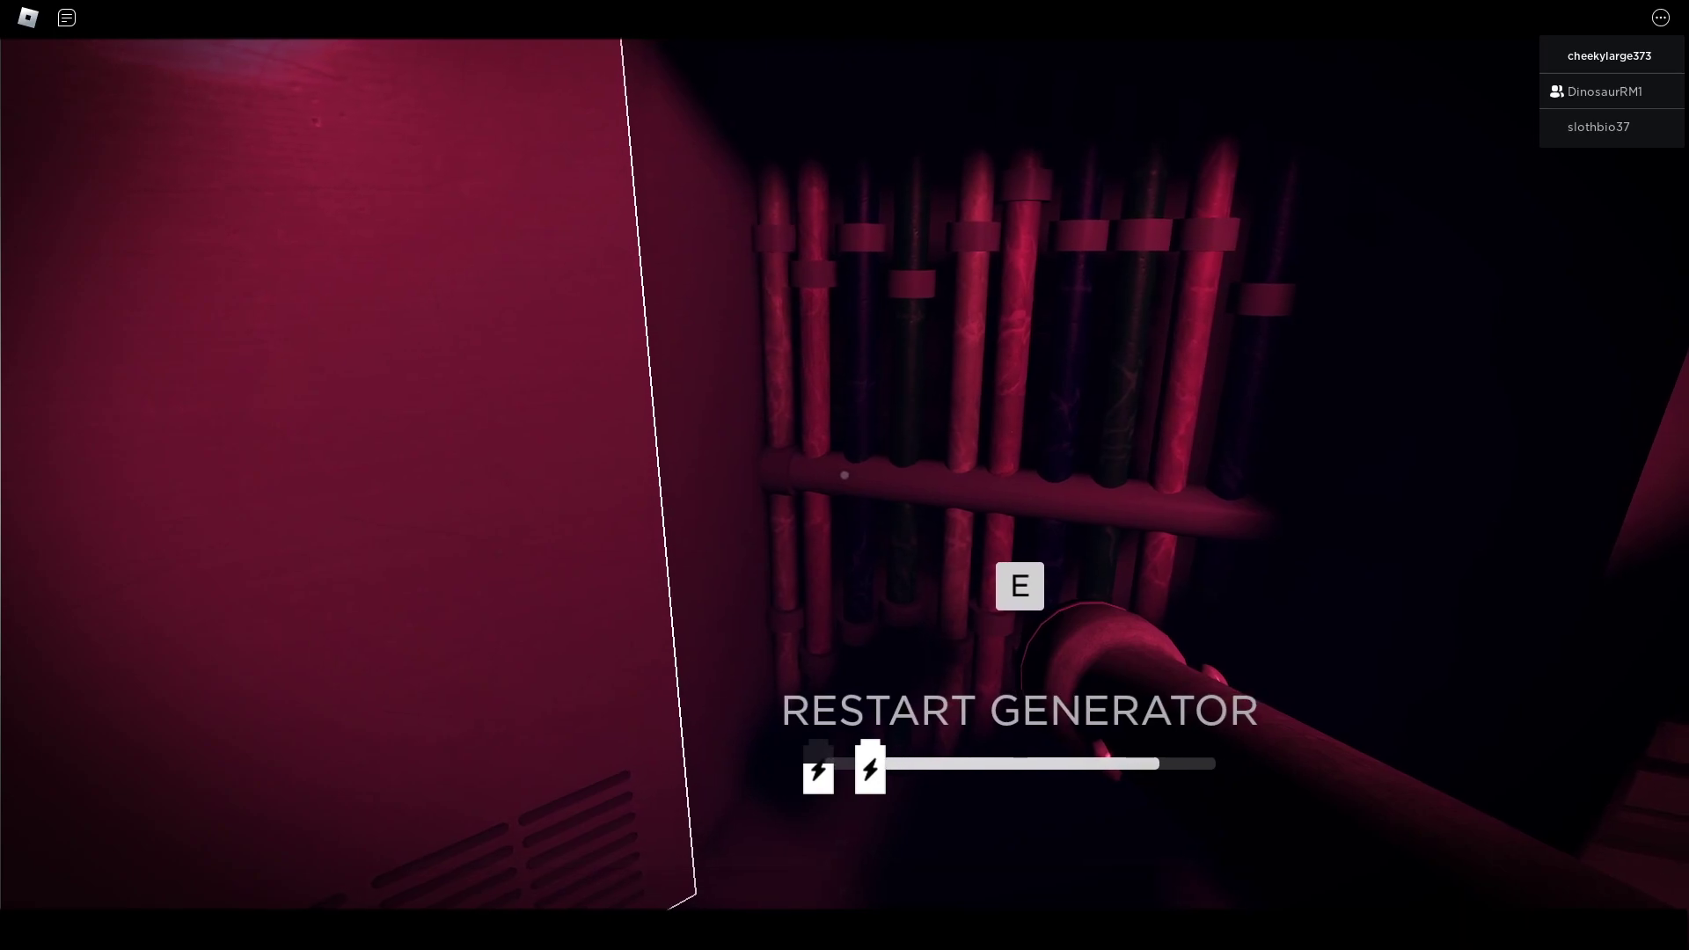
key("e")
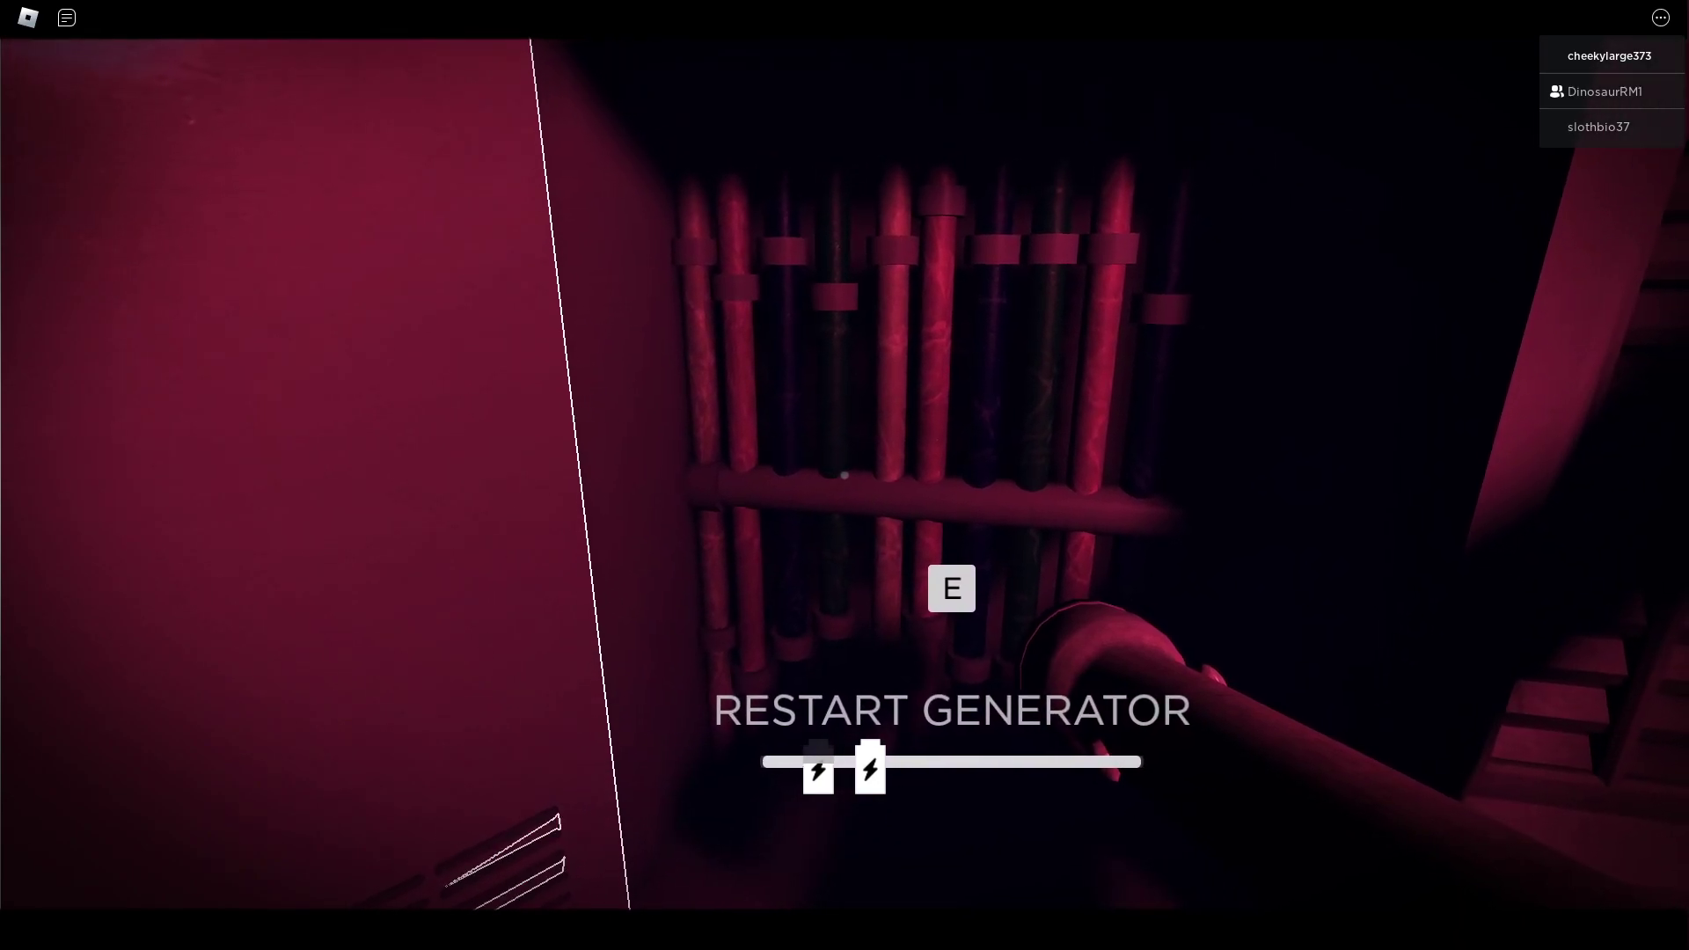
key("w")
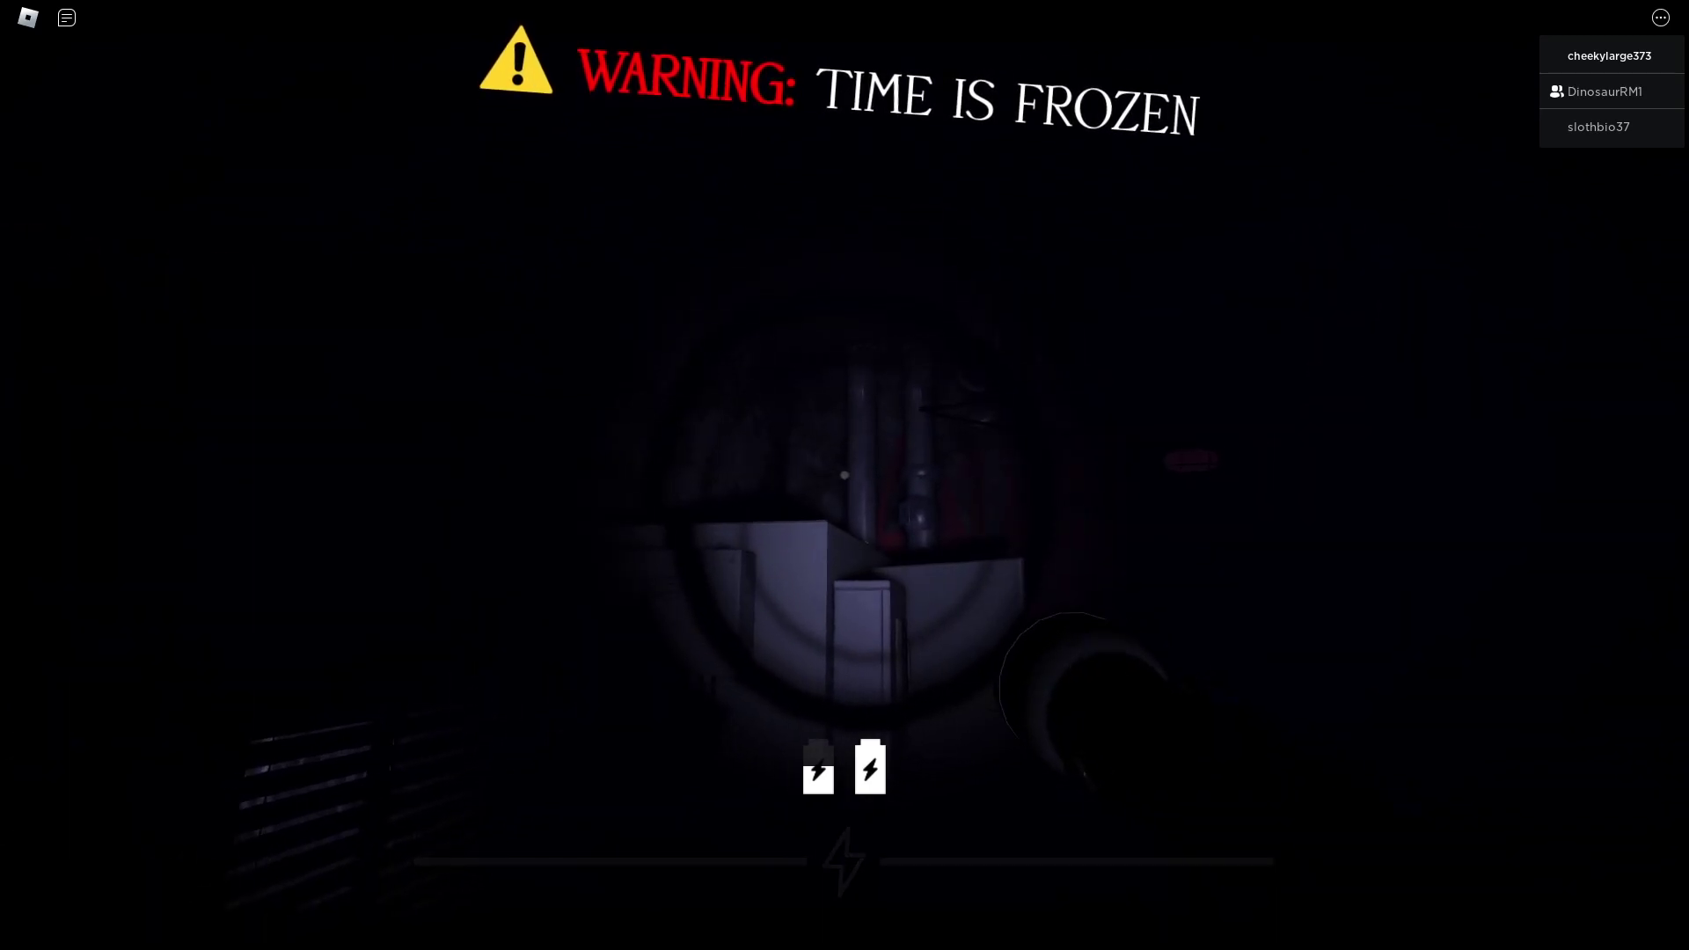
- Close the door, finish the generator restart, and pick up a battery for two total
key("e")
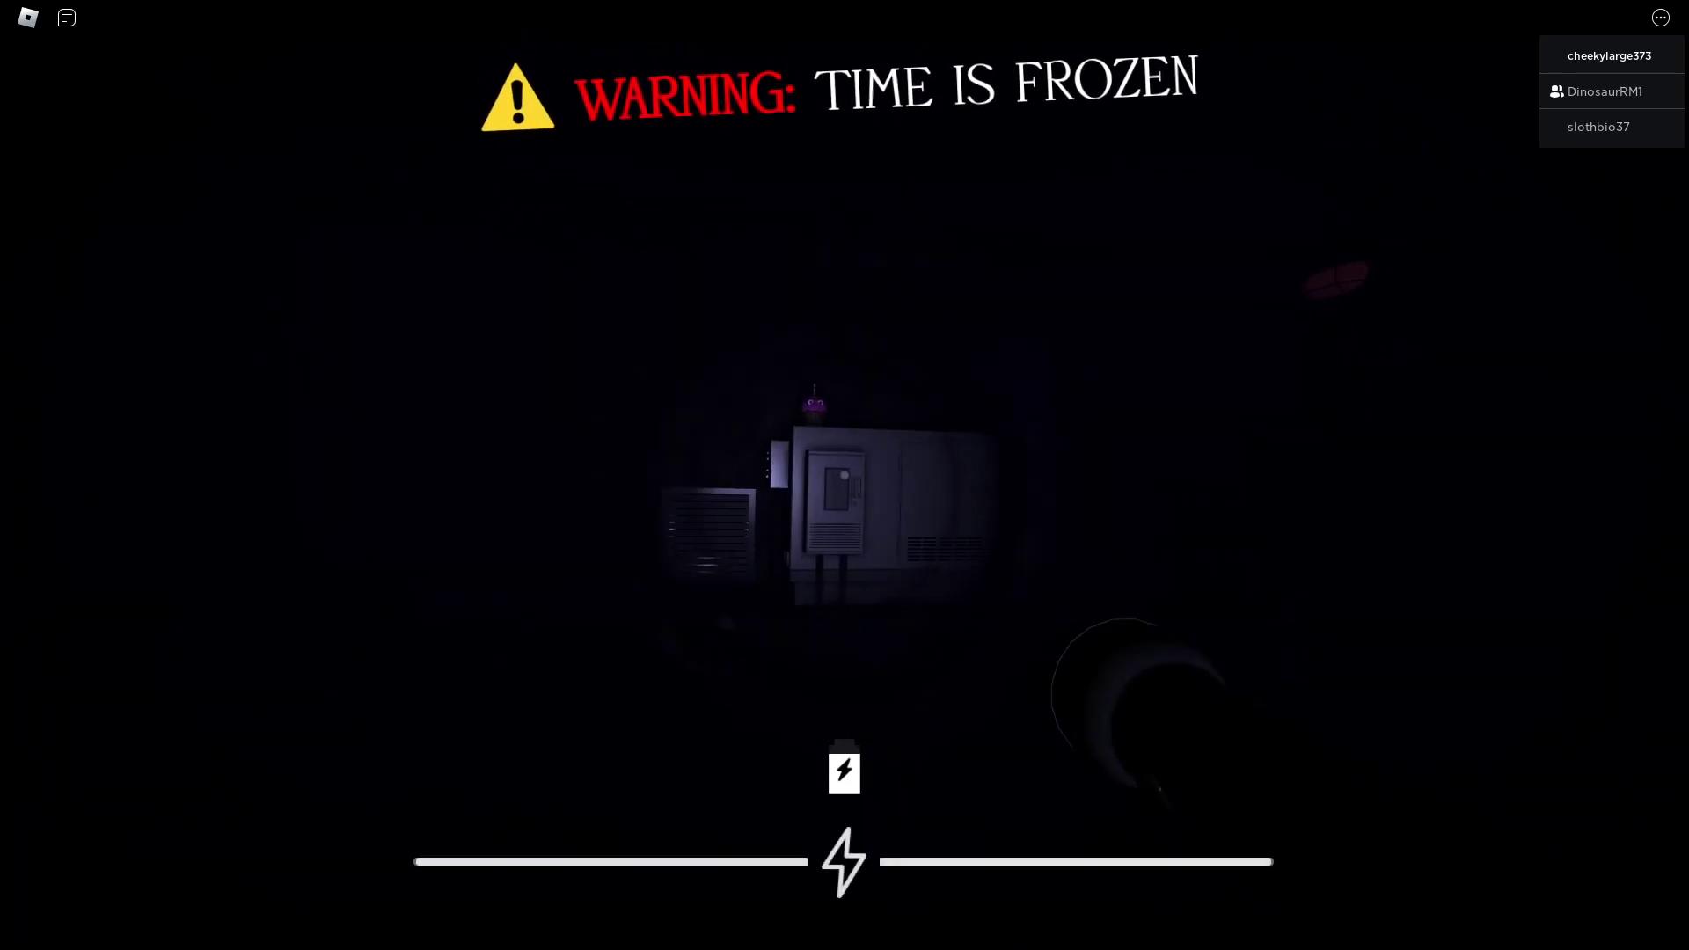
key("w")
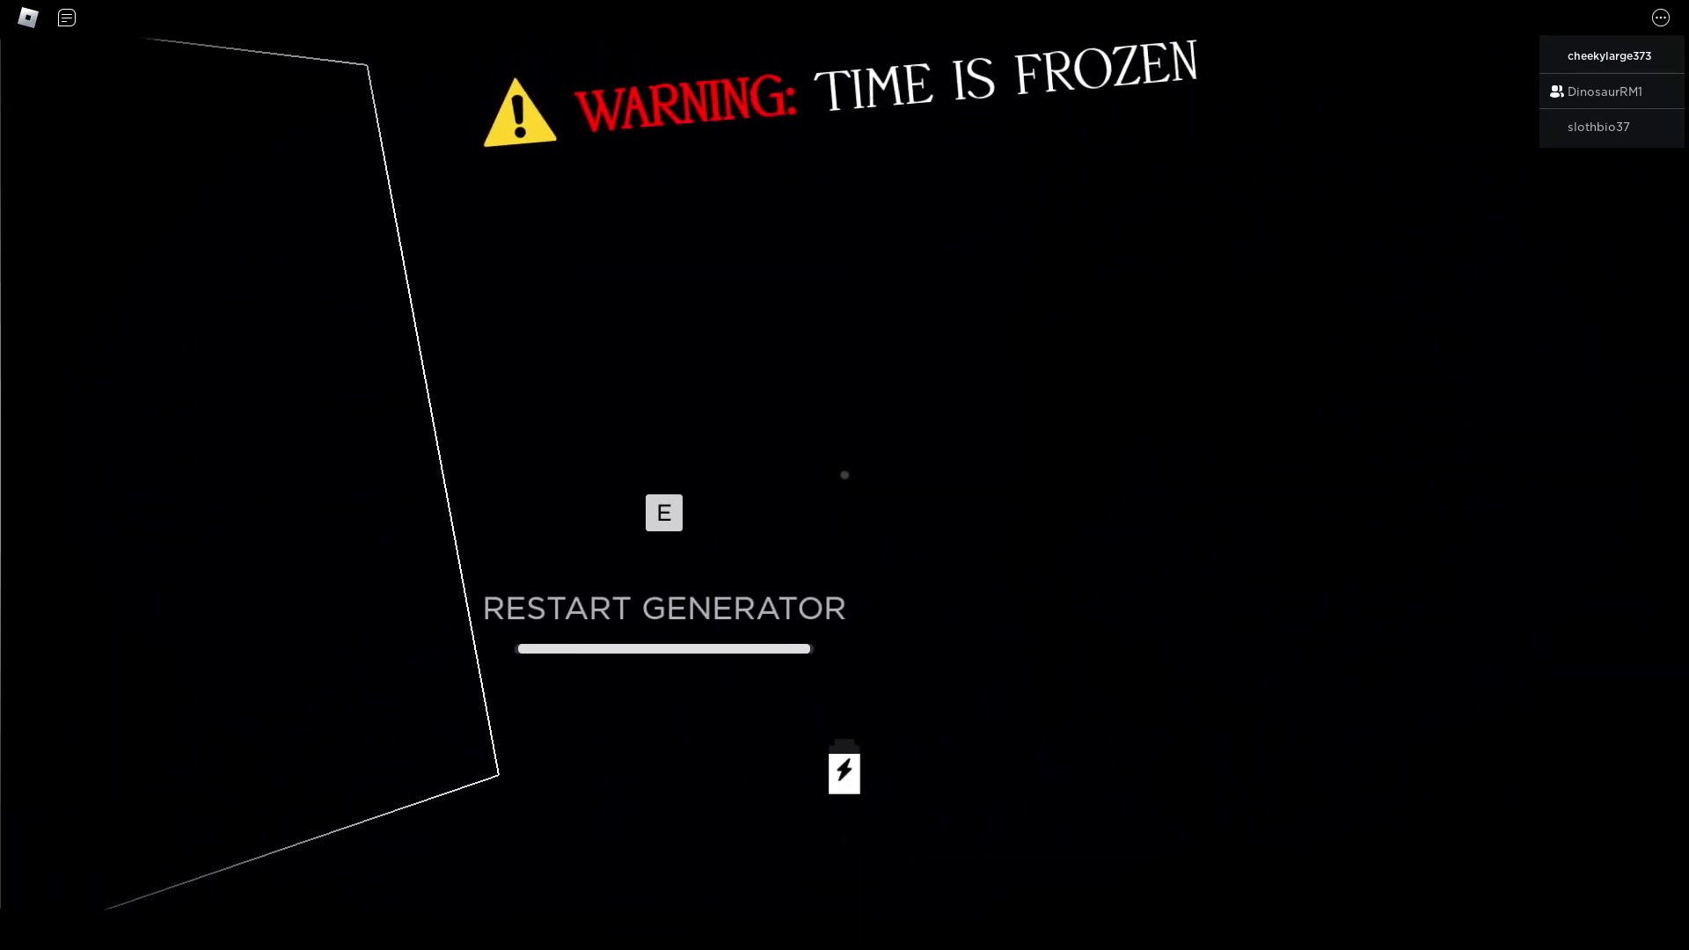
key("w")
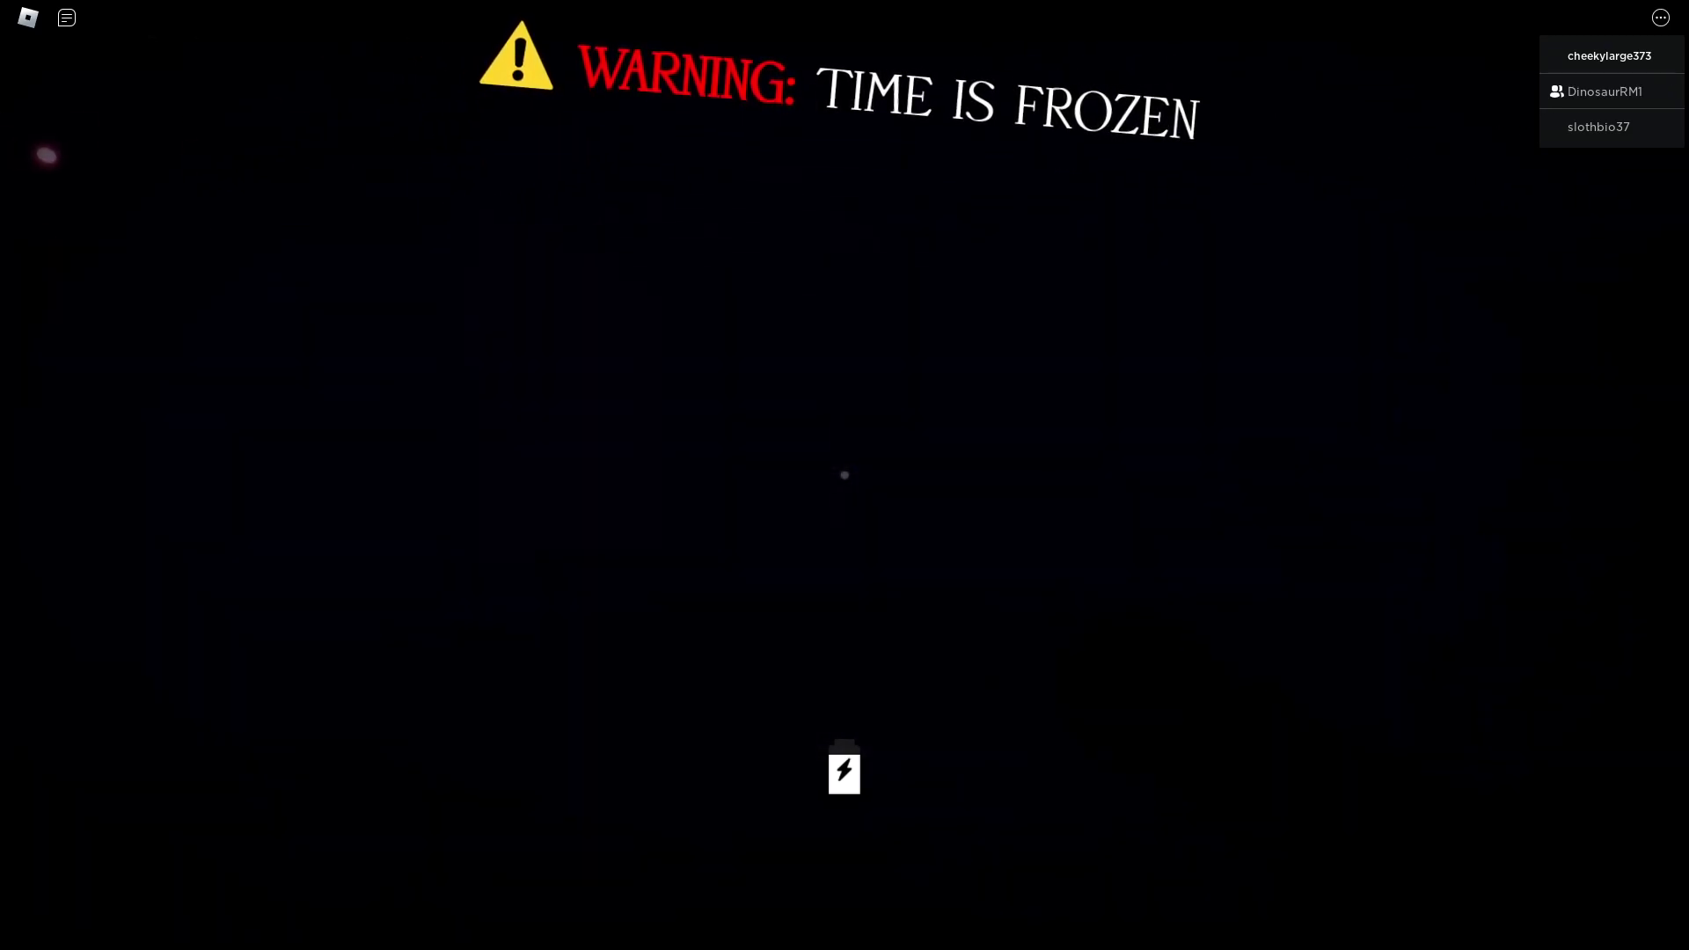
key("w")
key("e")
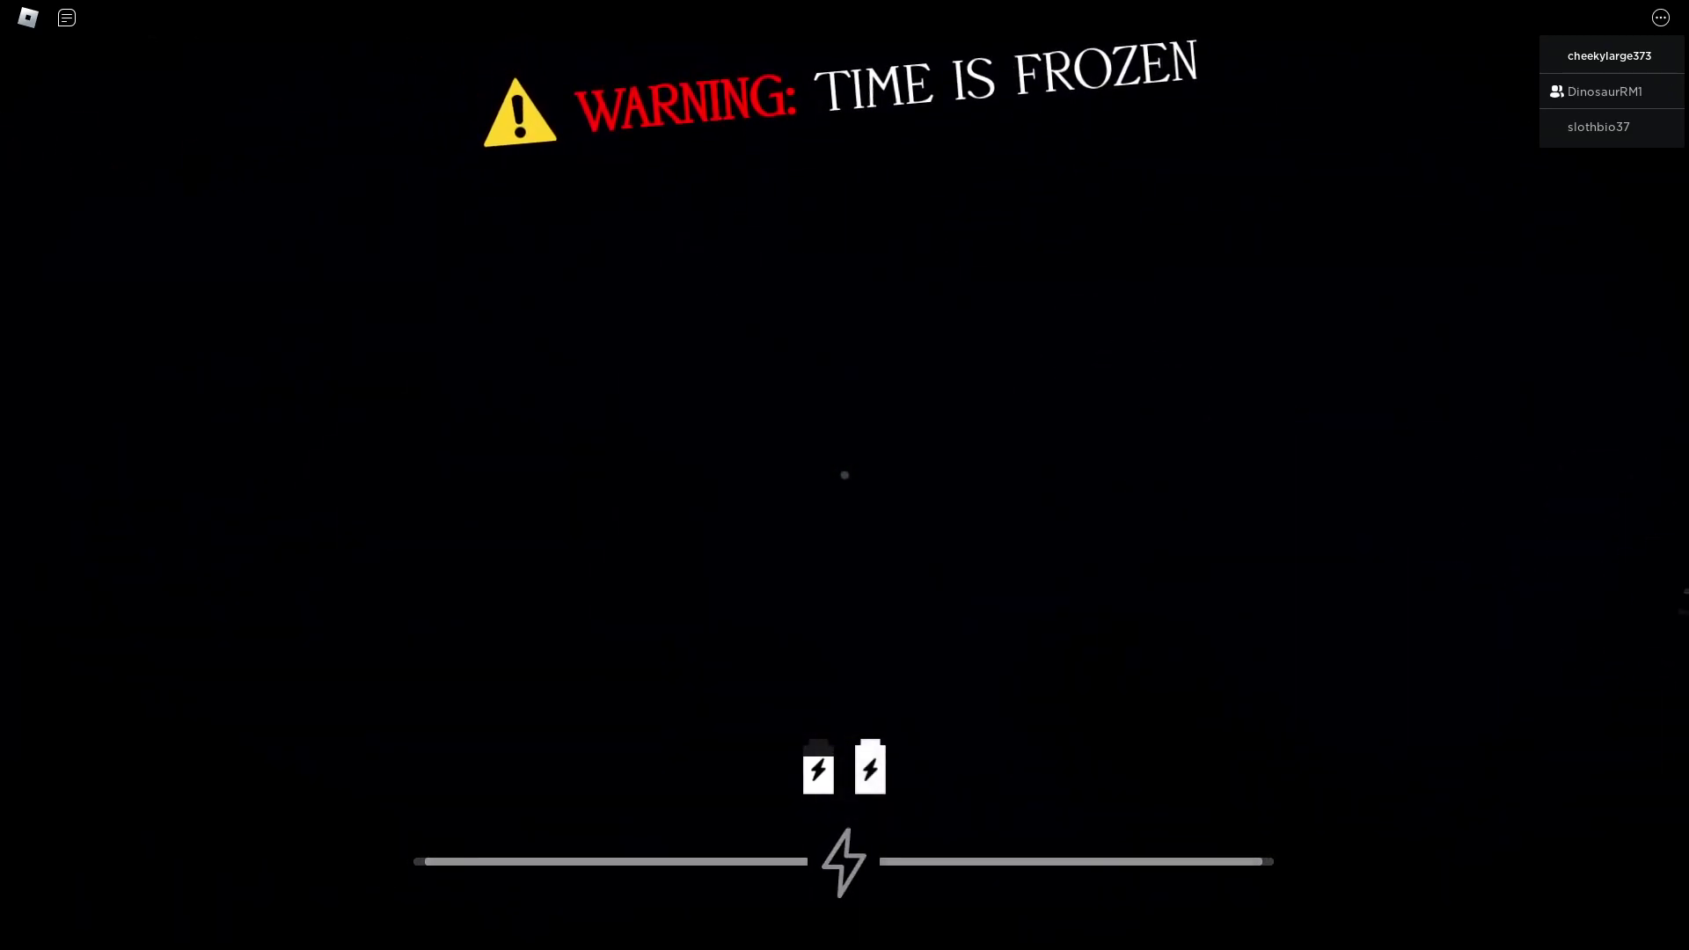
- Cross the dark shelf room and sprint after a teammate into the tunnel
key("w")
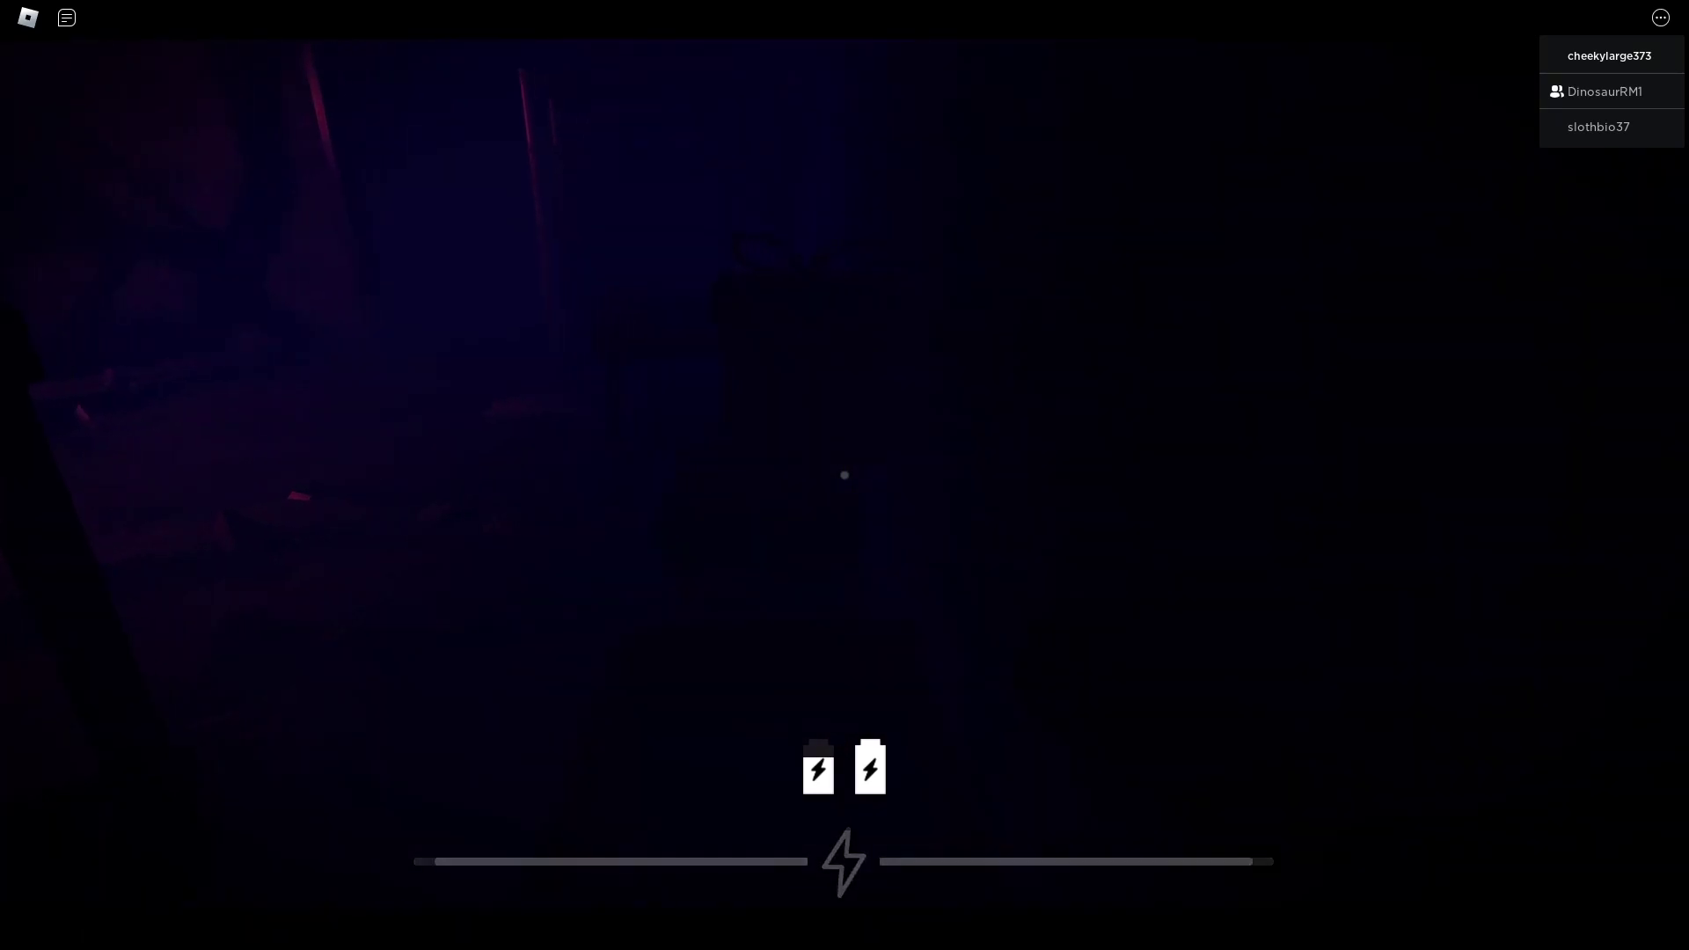
key("w")
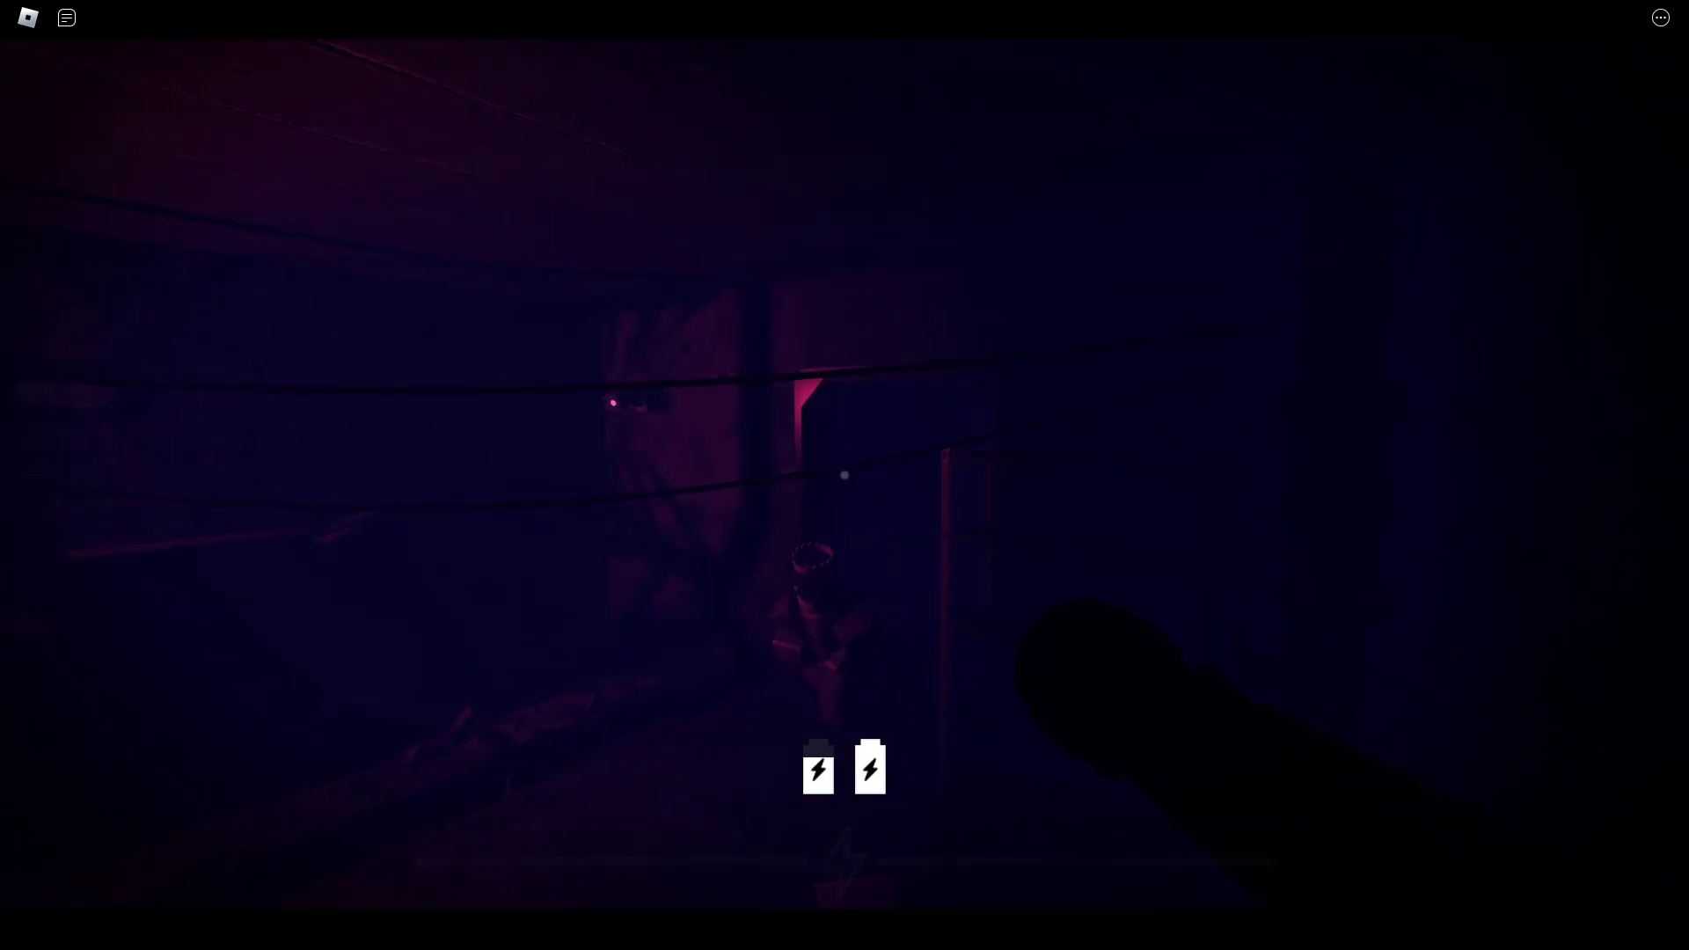
key("w")
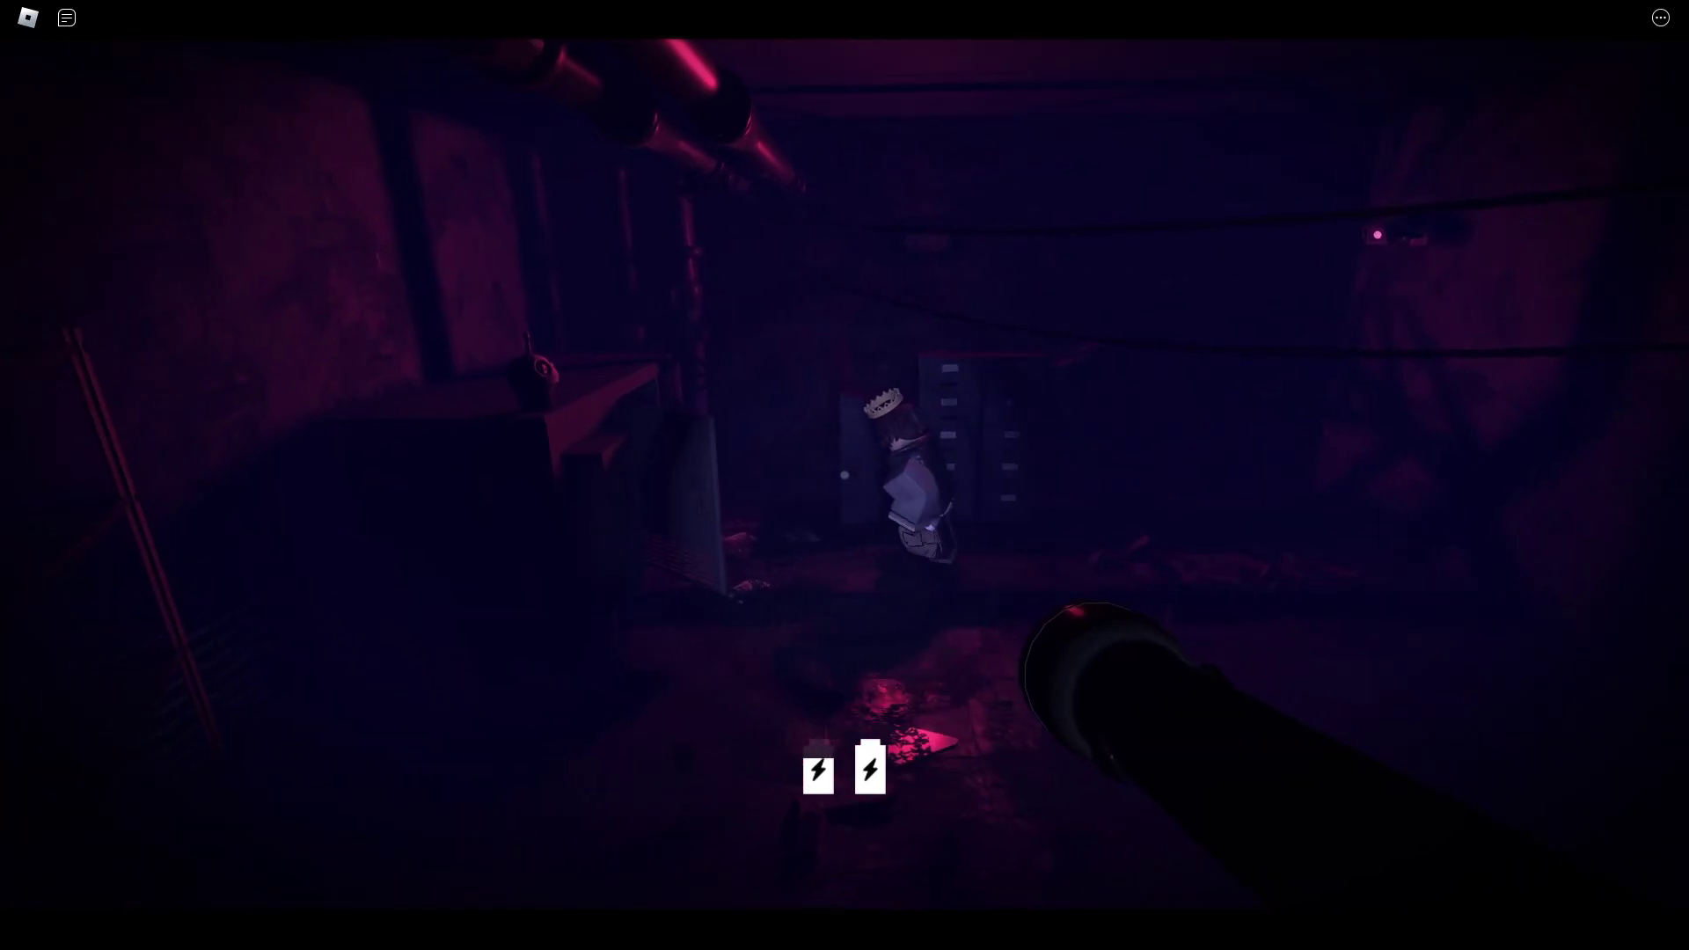
key("w")
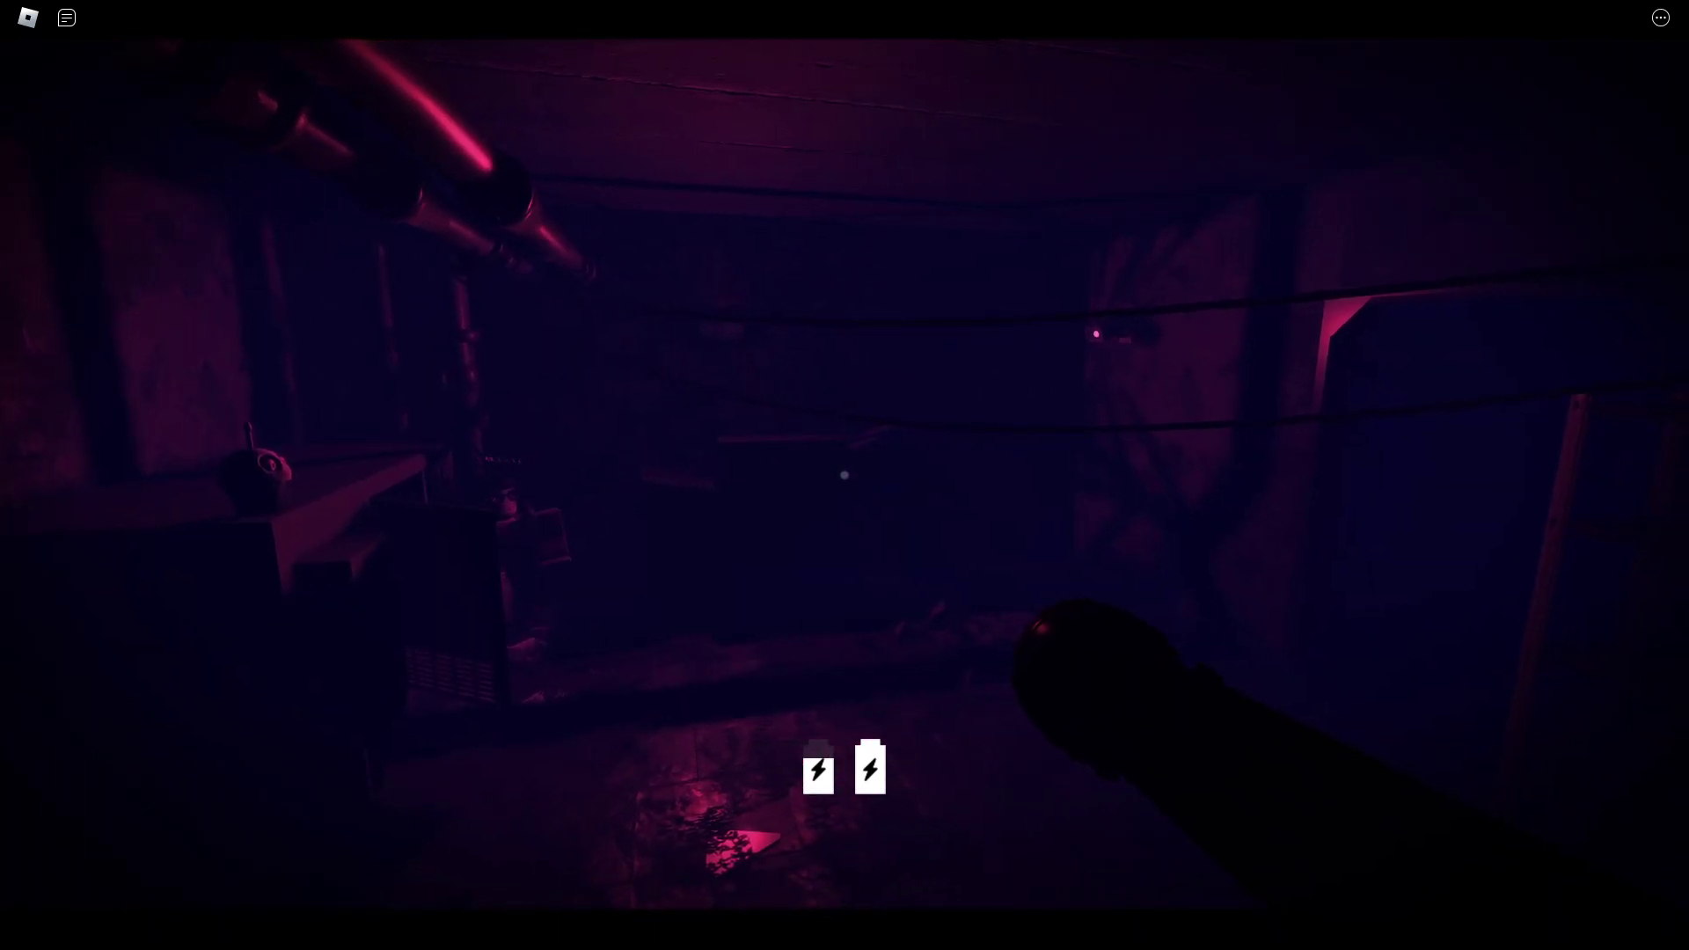
key("w")
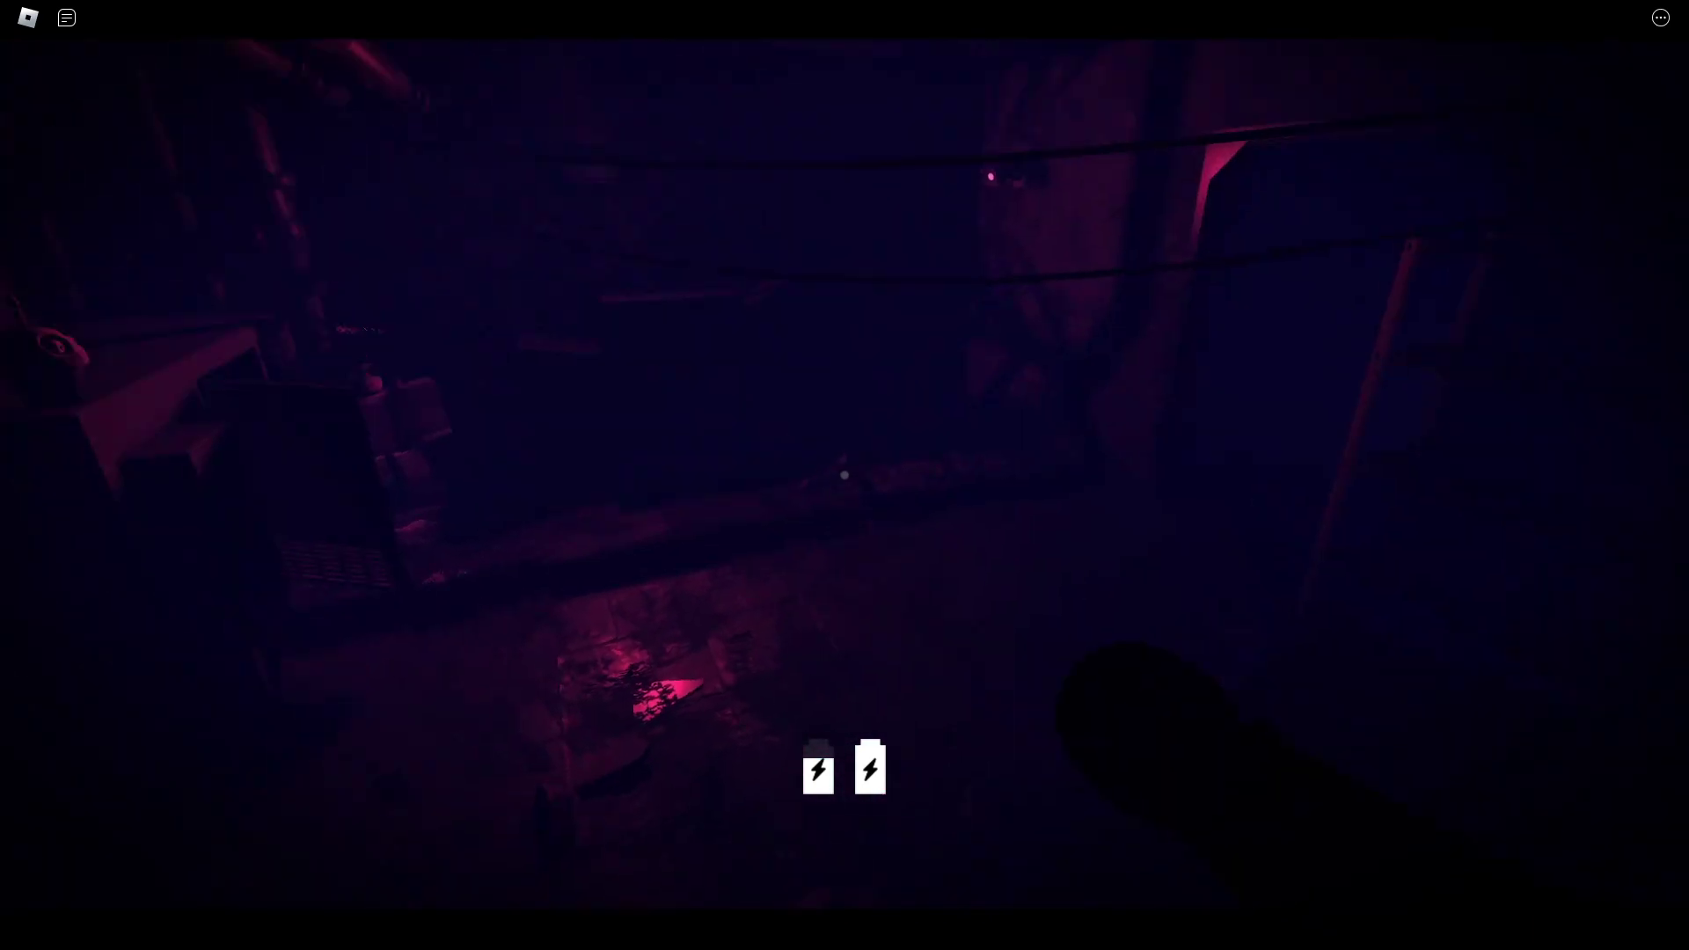
key("w")
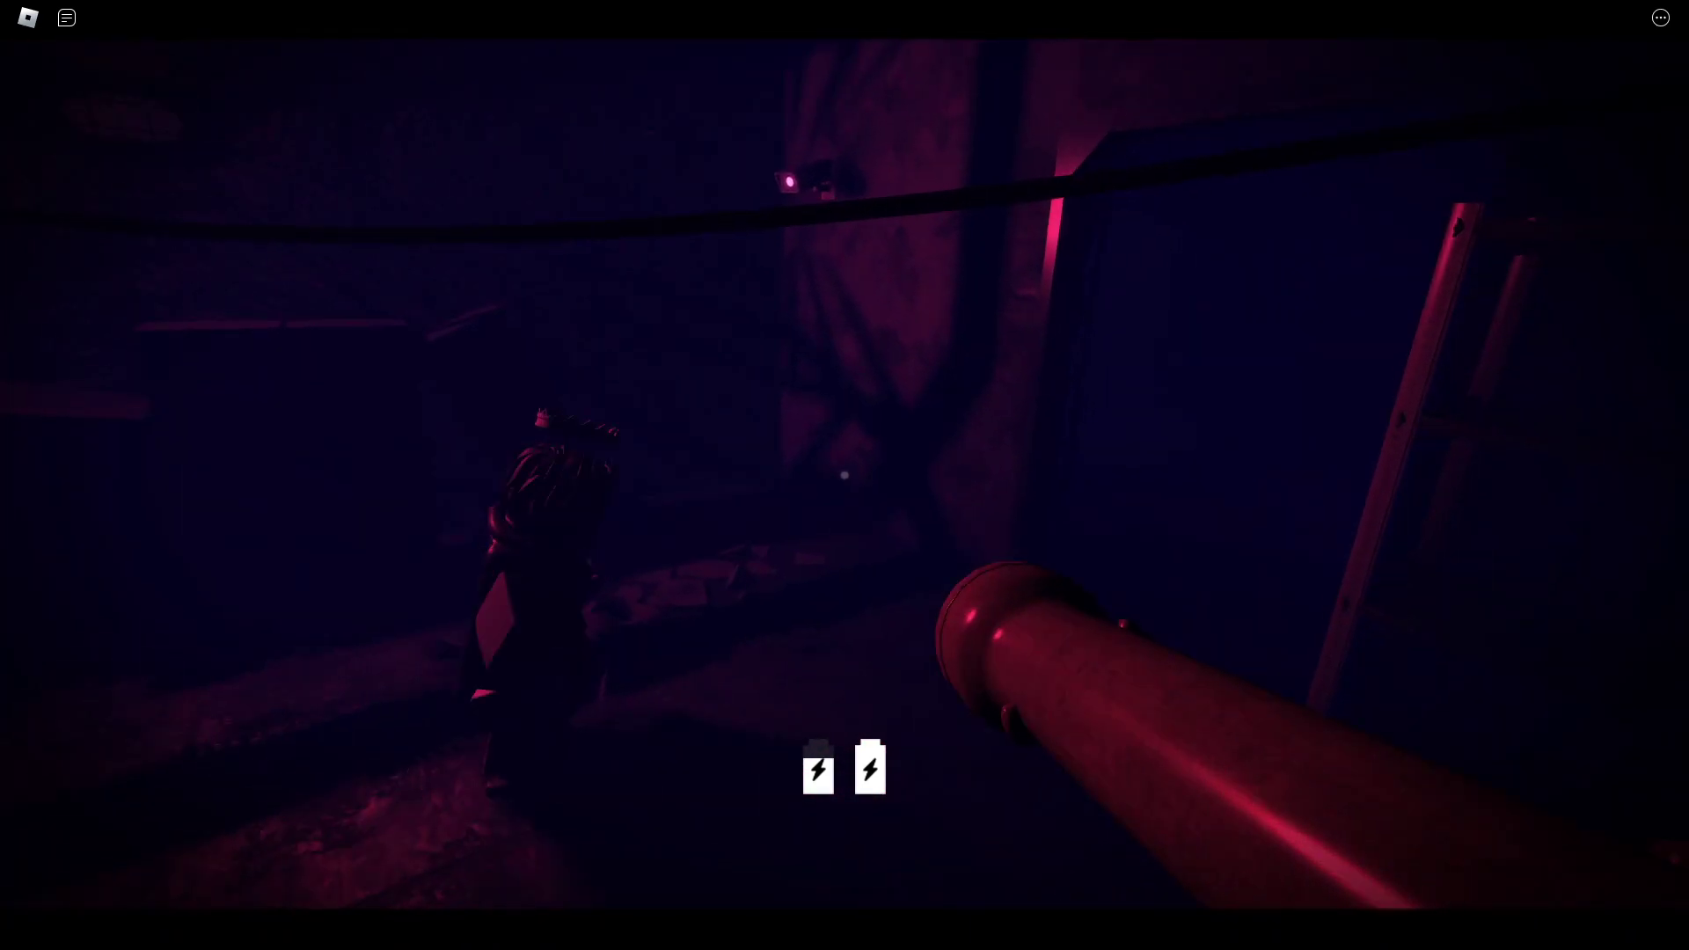
key("shift+w")
key("shift+w")
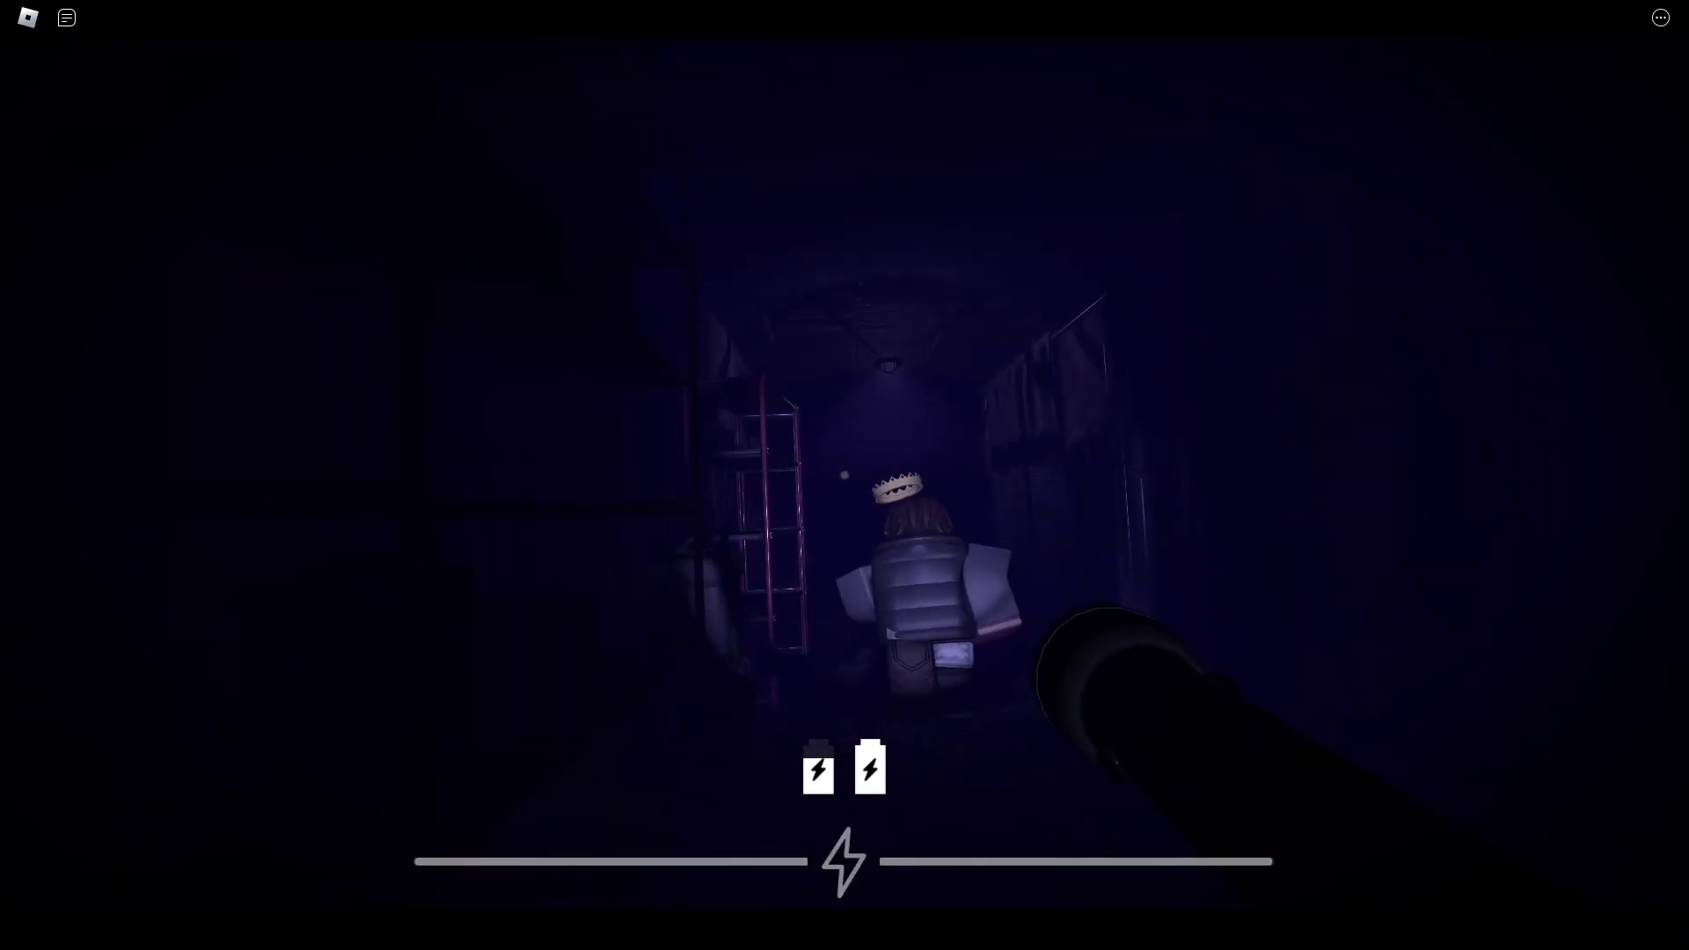
key("w")
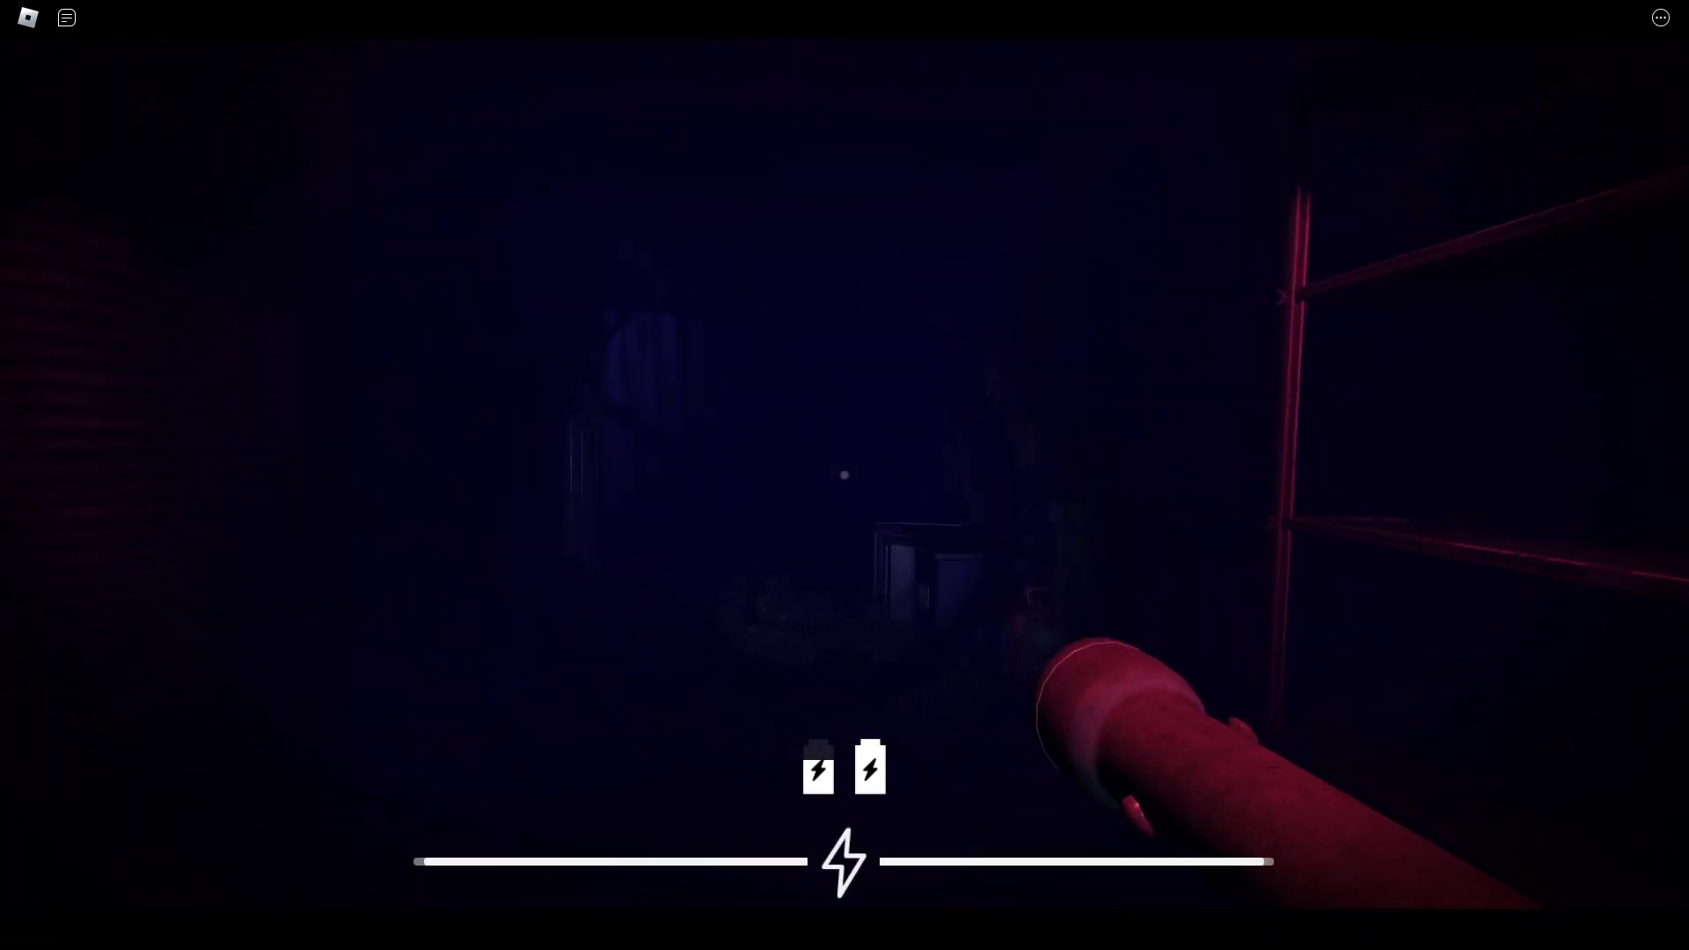
key("w")
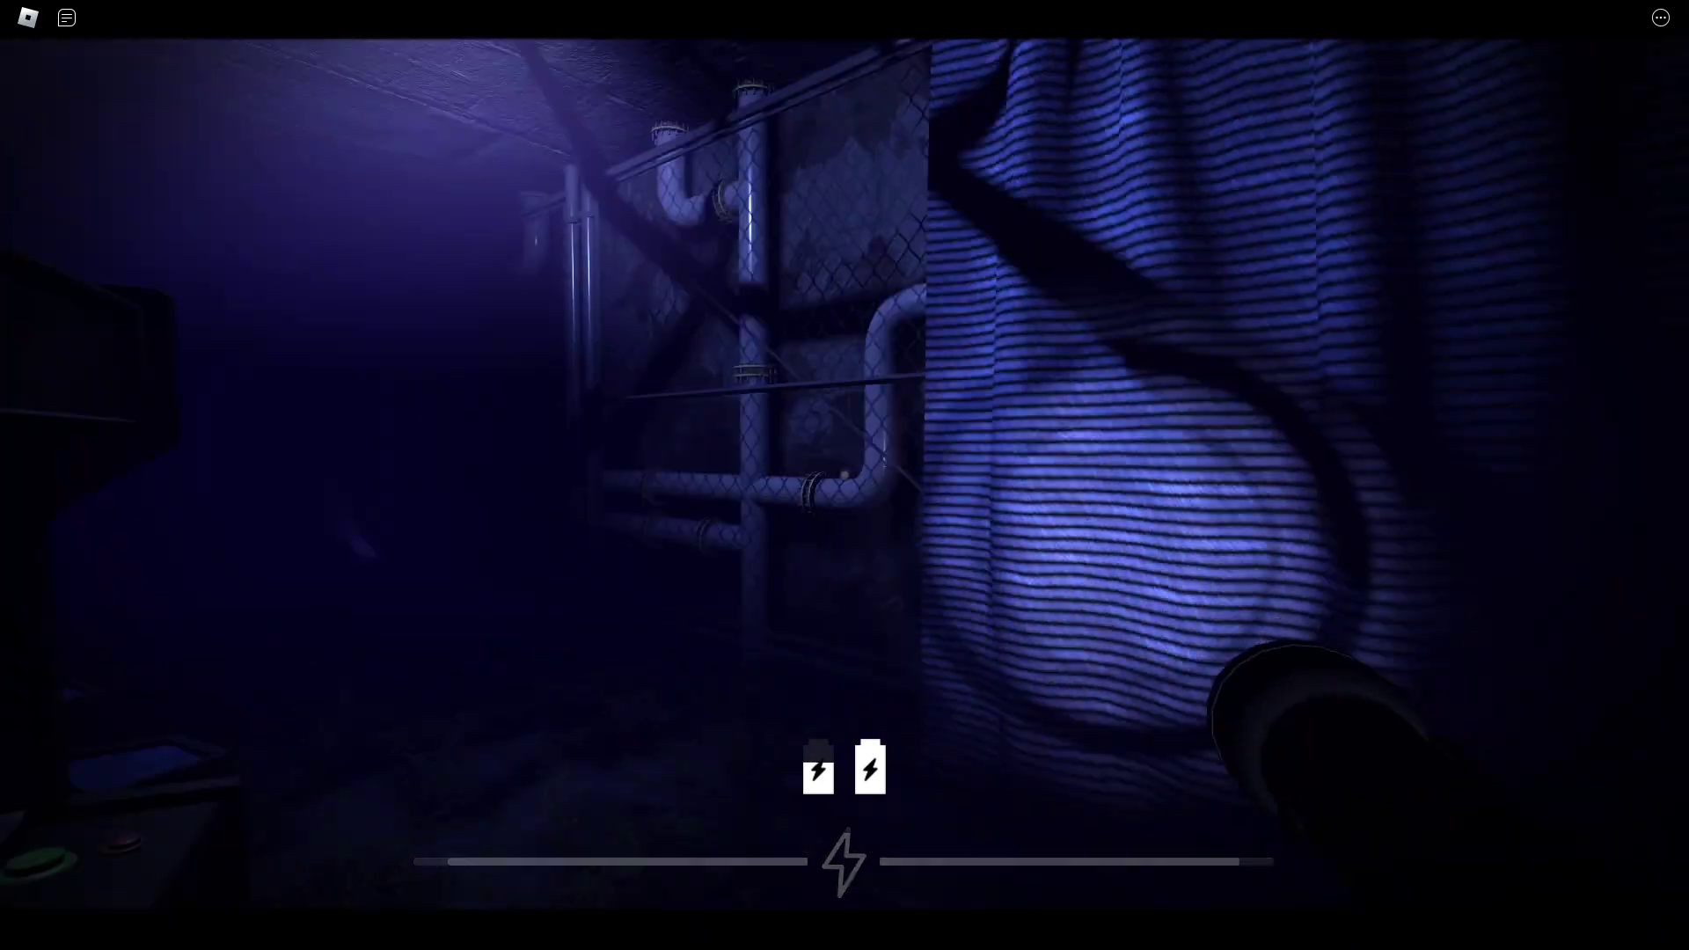
key("w")
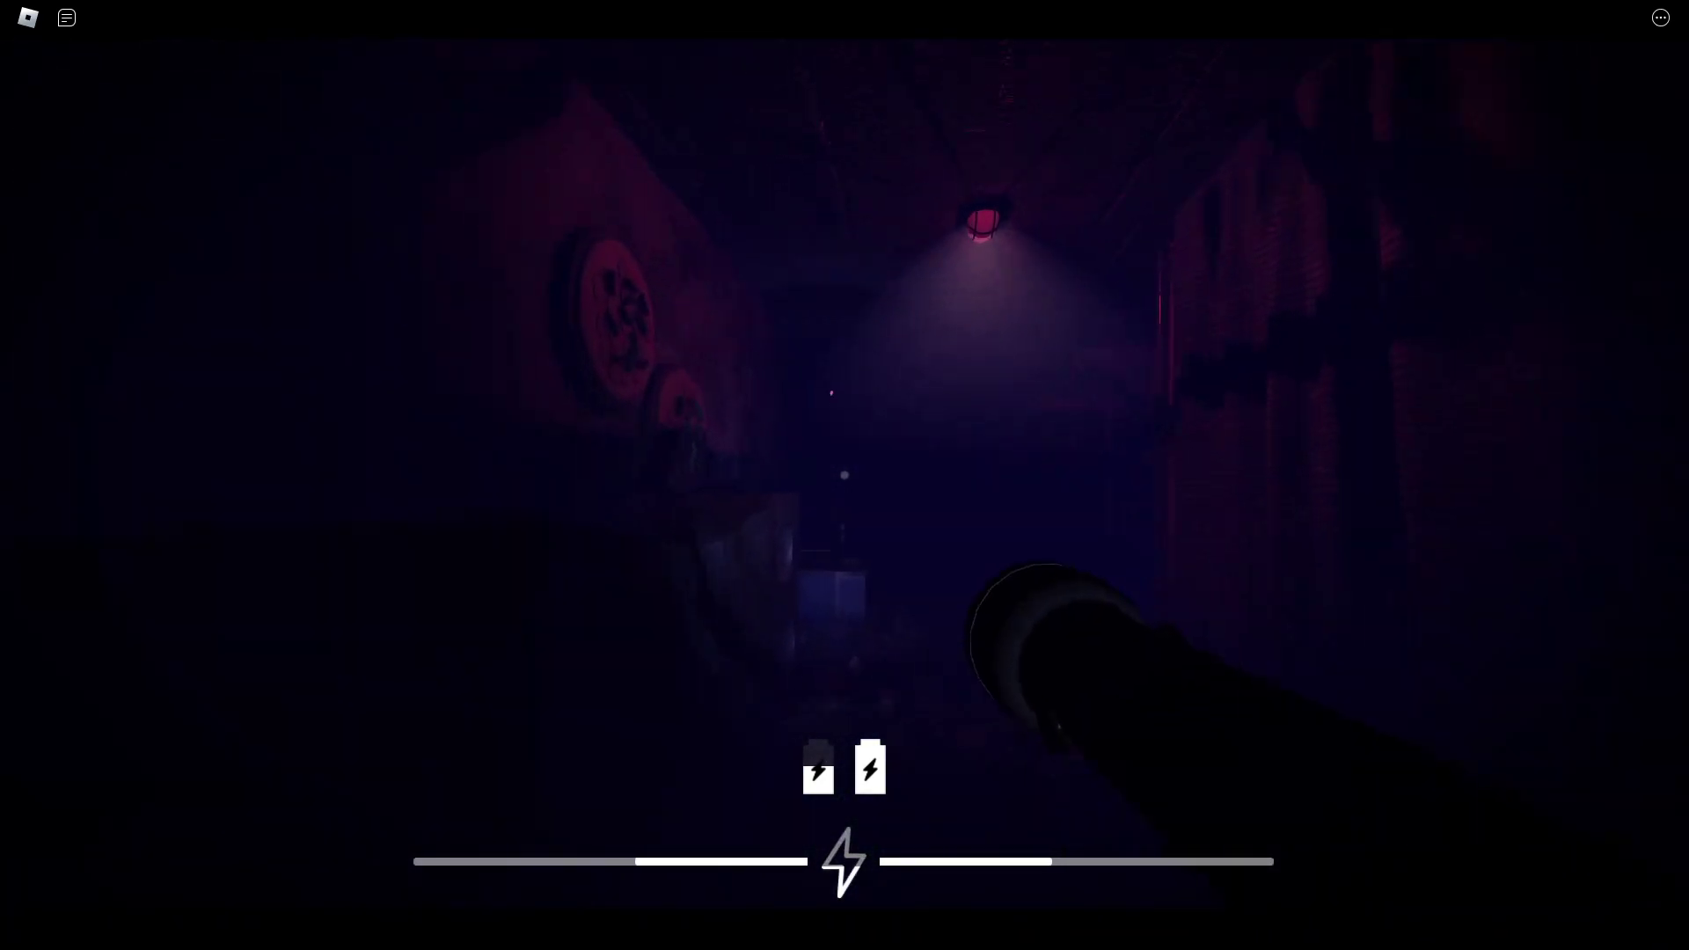
- Continue past the High Voltage sign and gift boxes to the open fuse box
key("w")
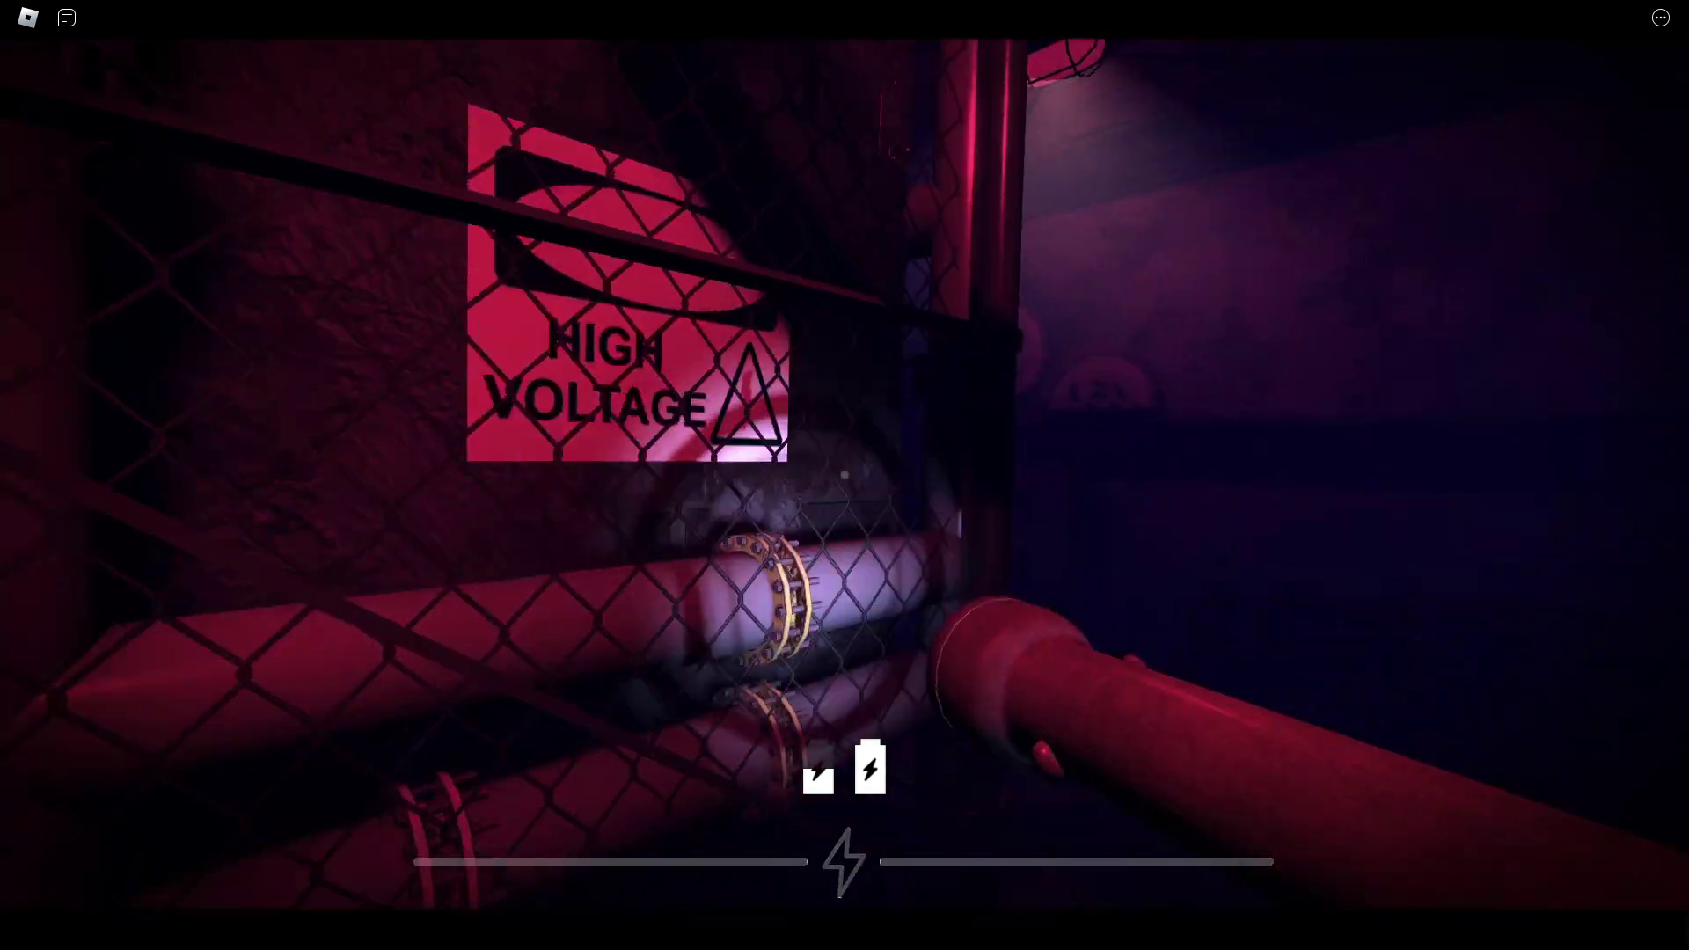
key("w")
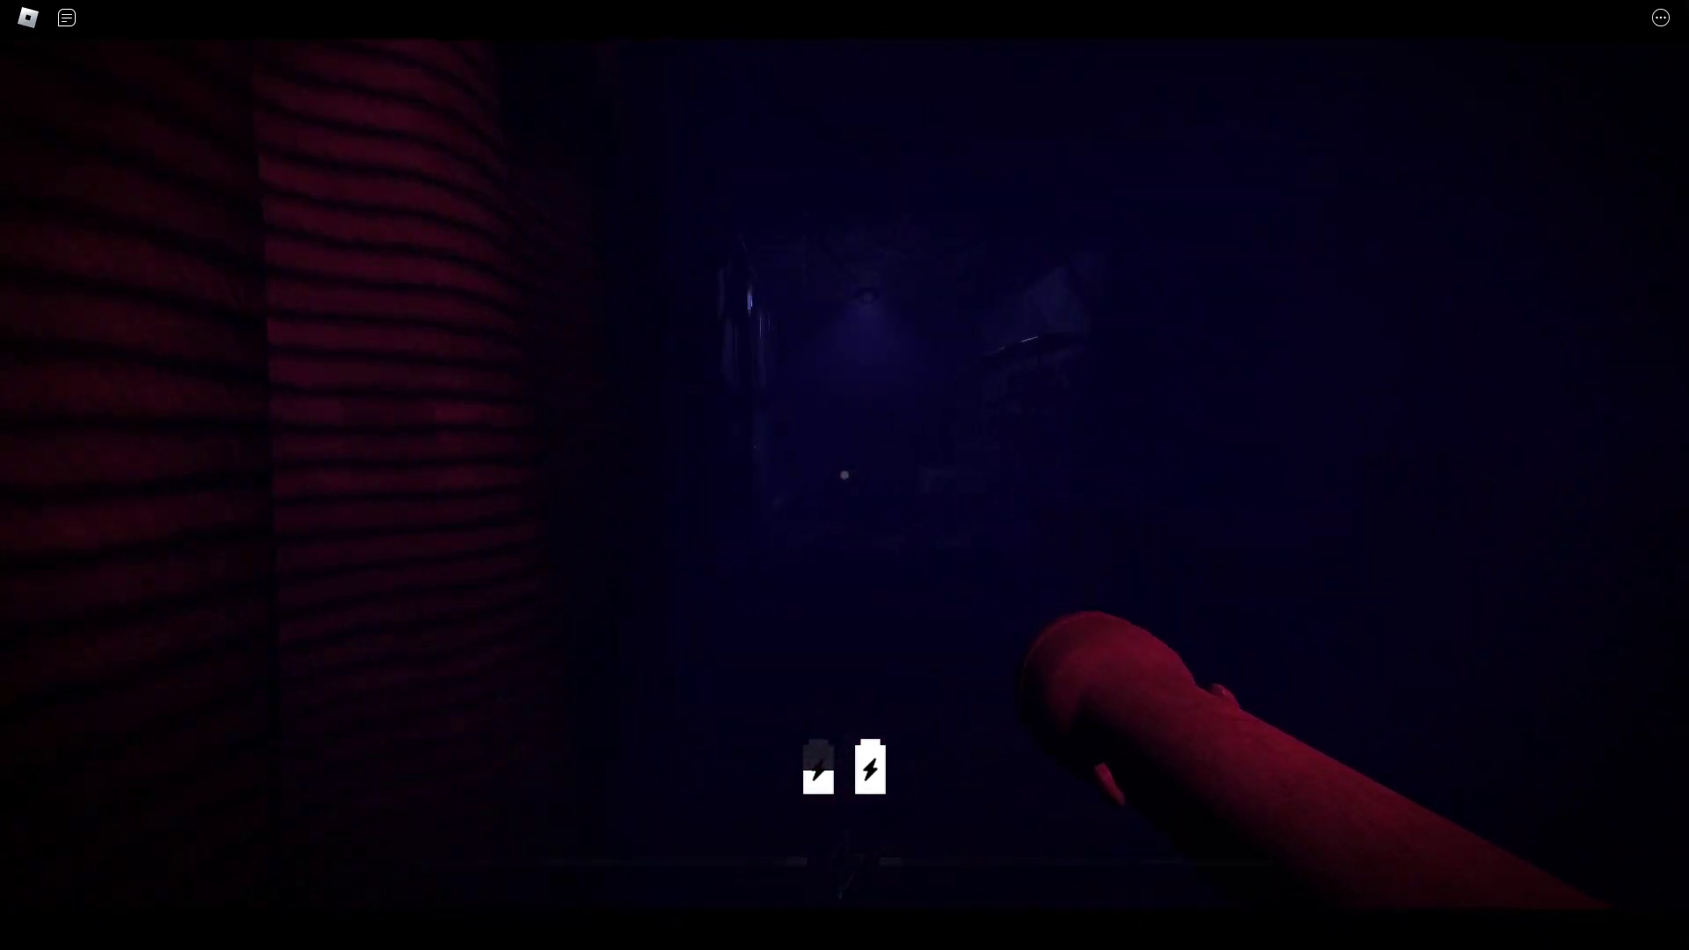
key("w")
key("w")
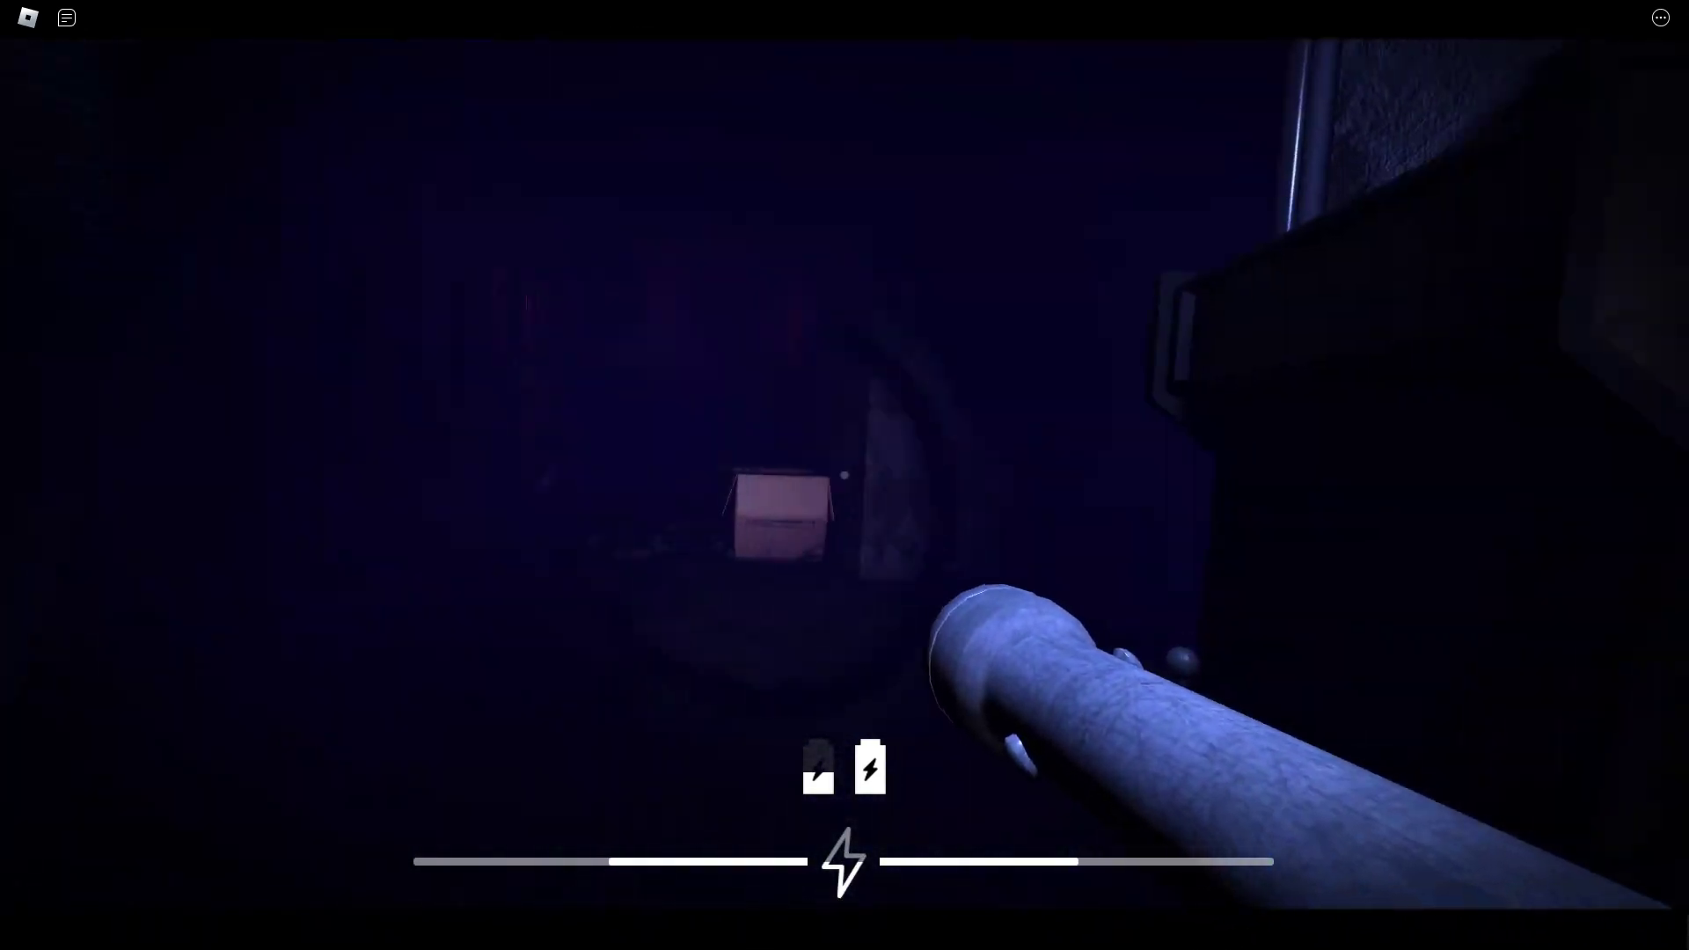
key("w")
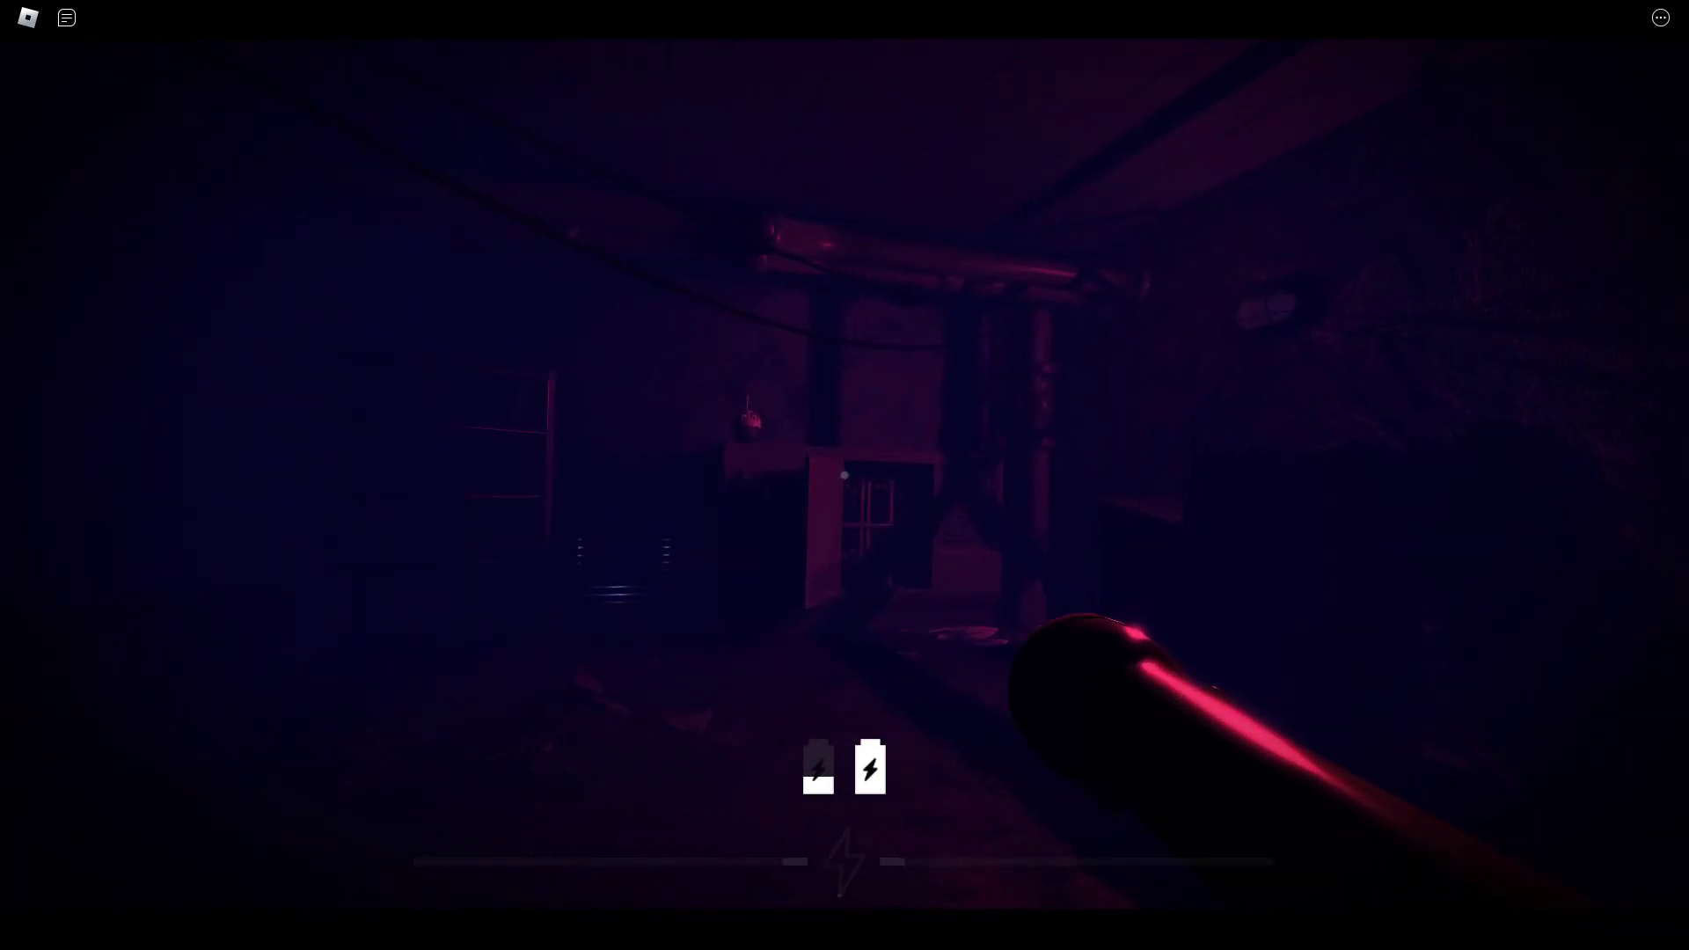
key("w")
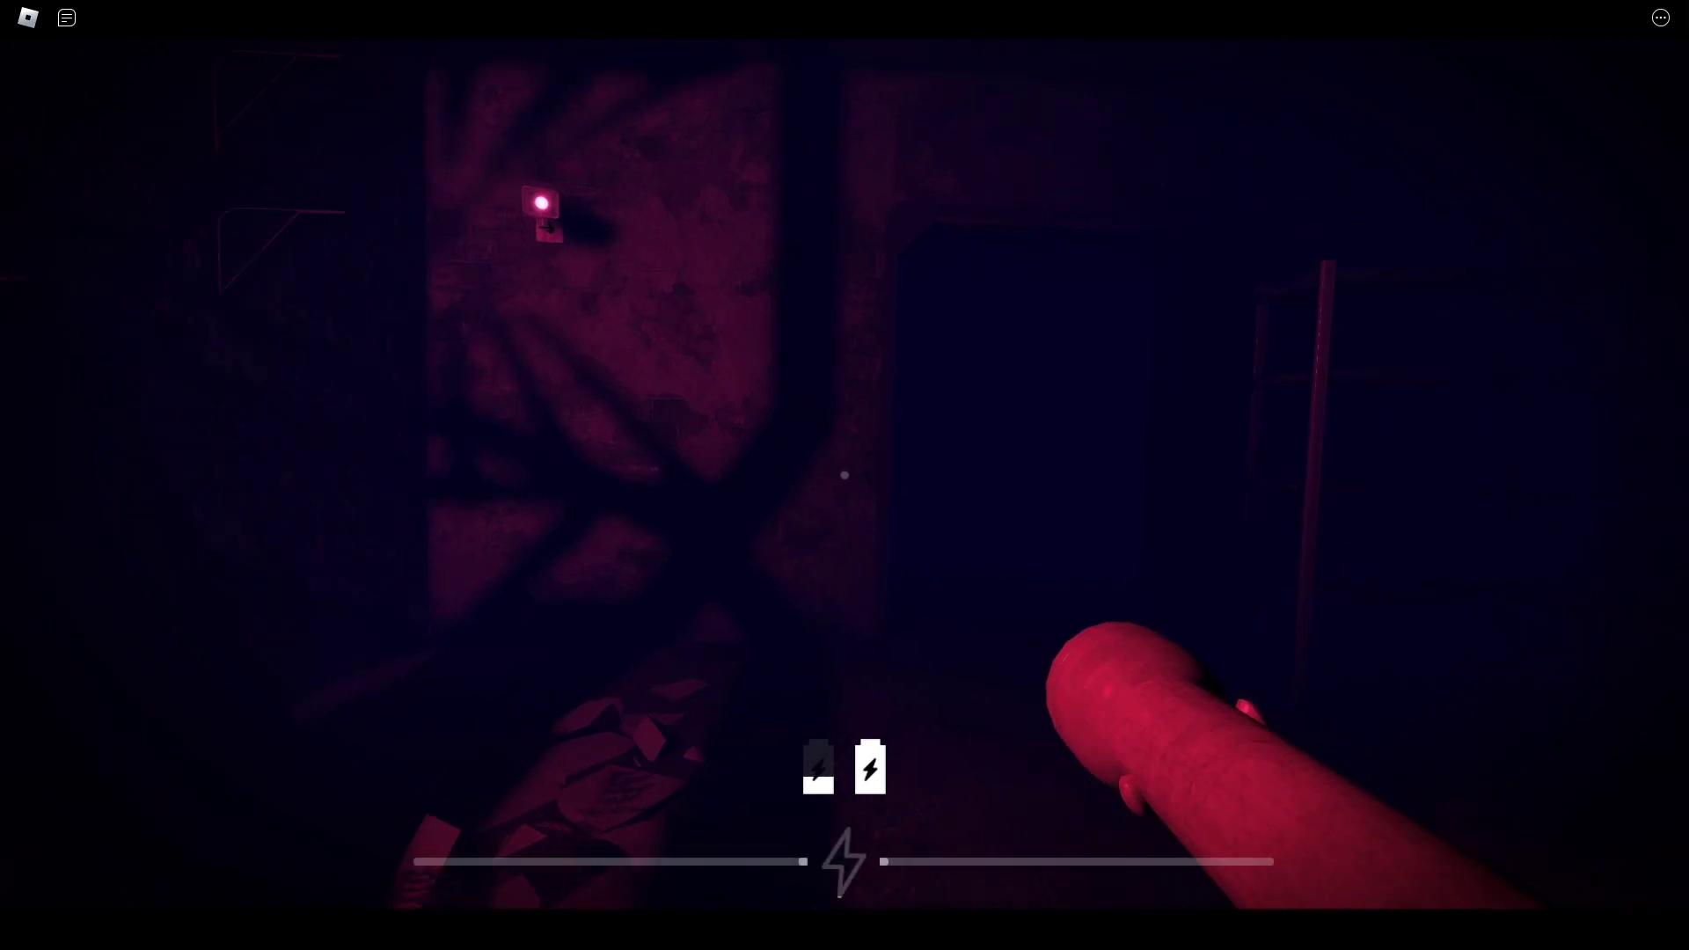
key("w")
key("w")
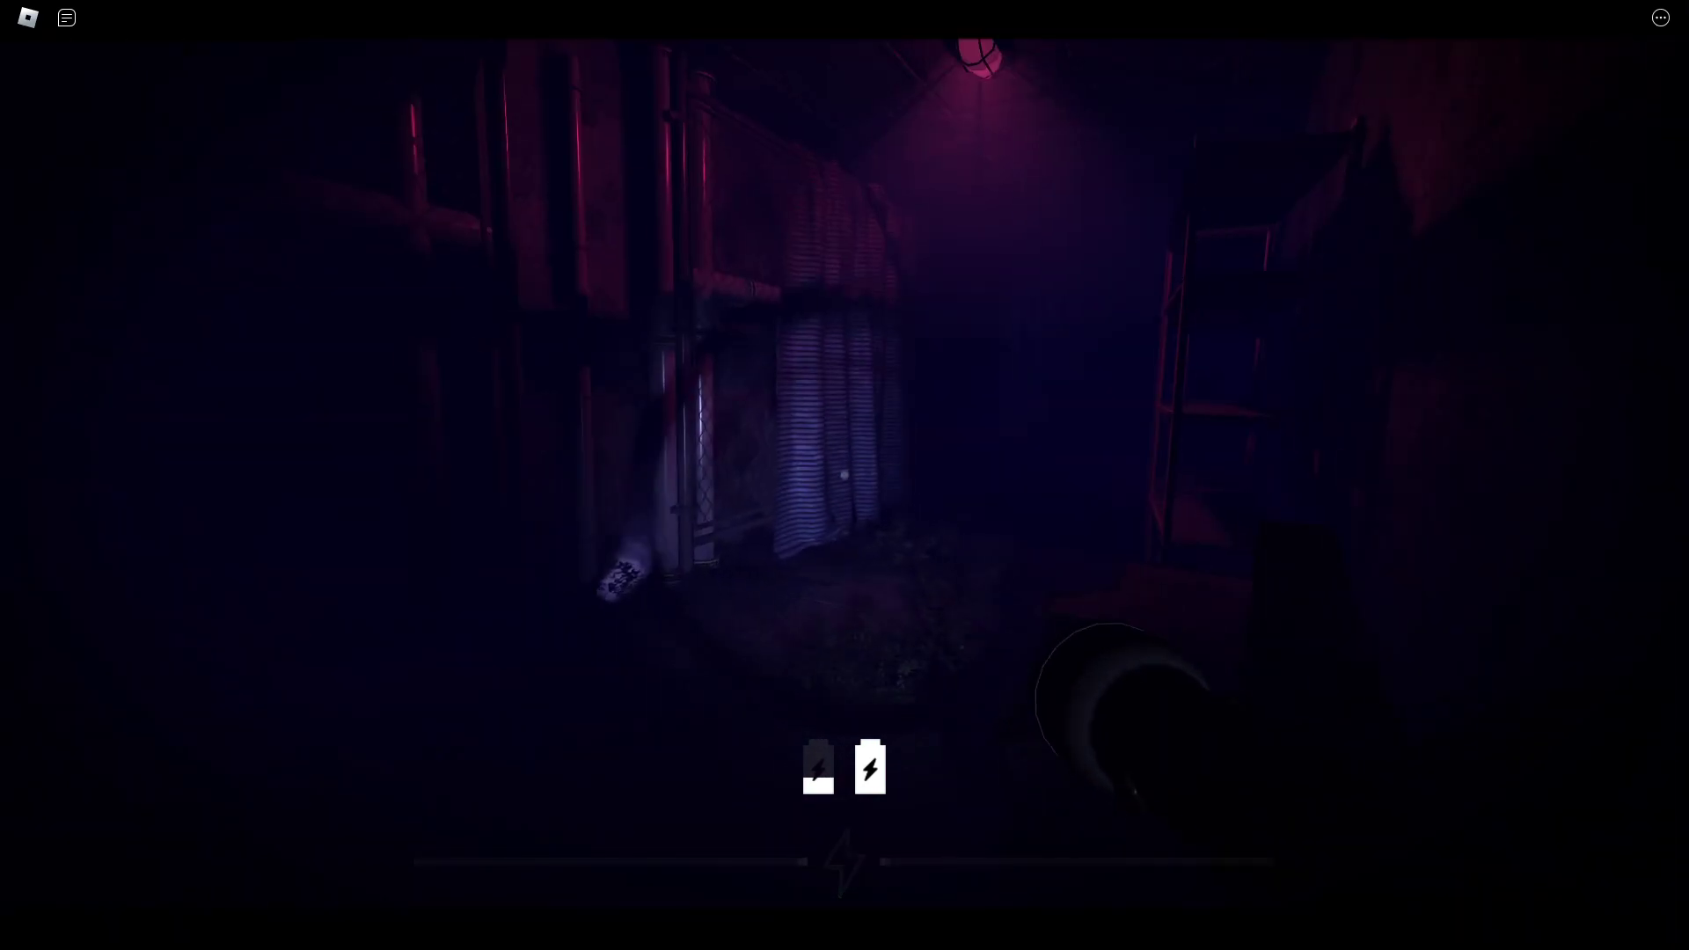
key("w")
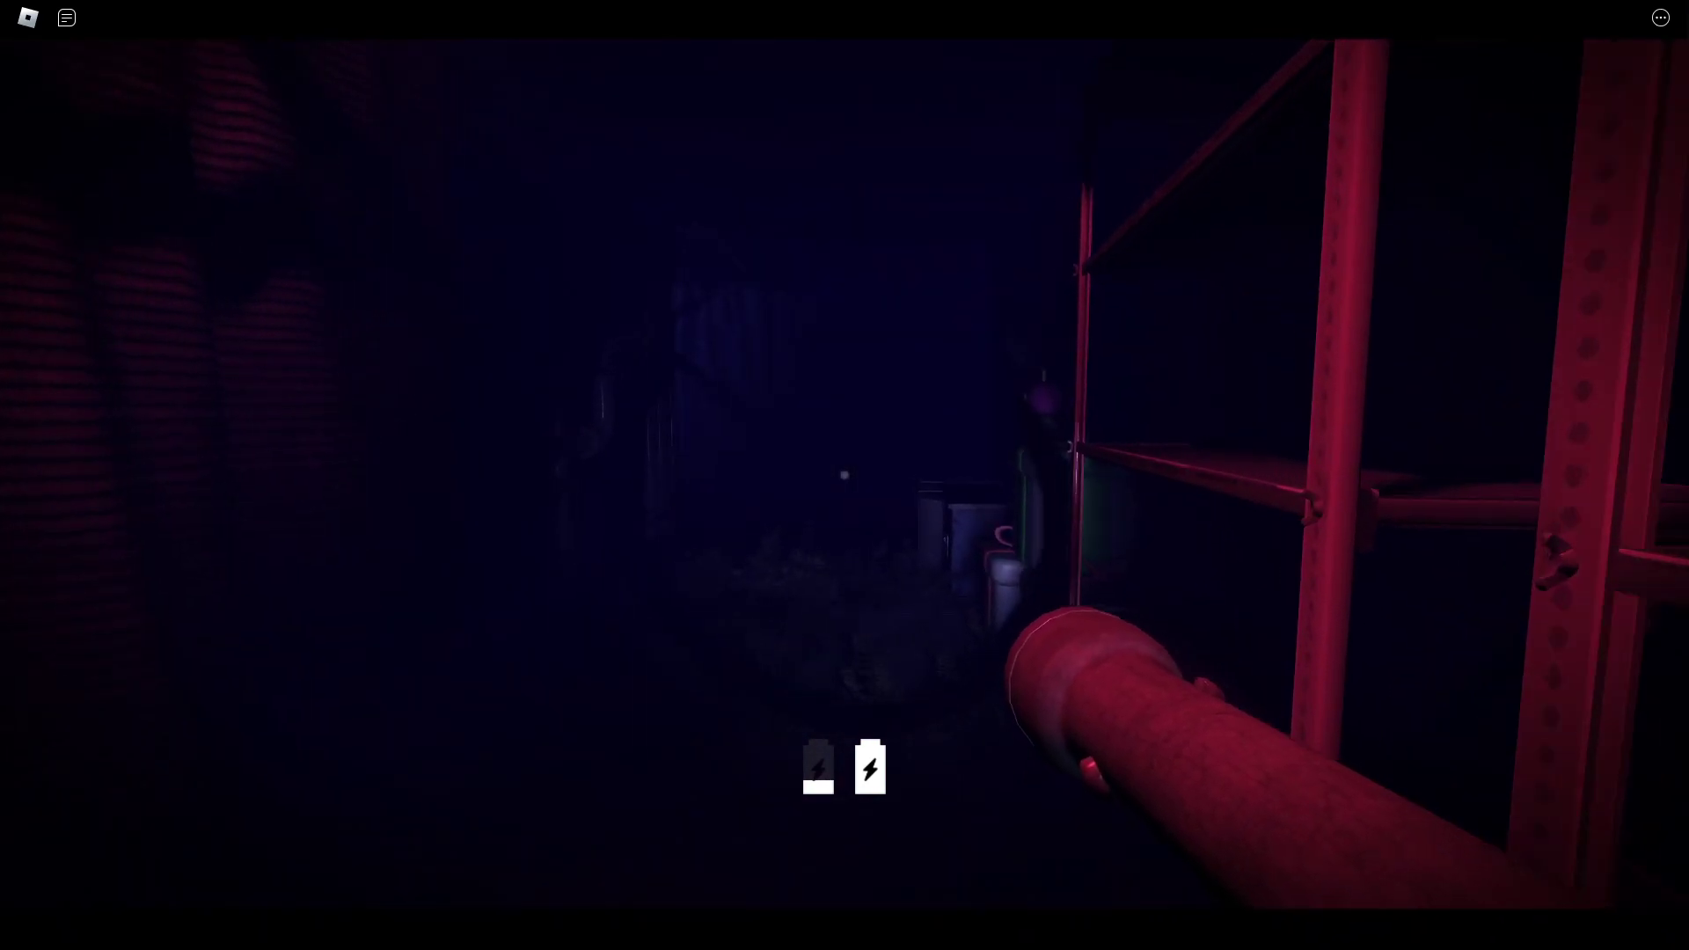
key("w")
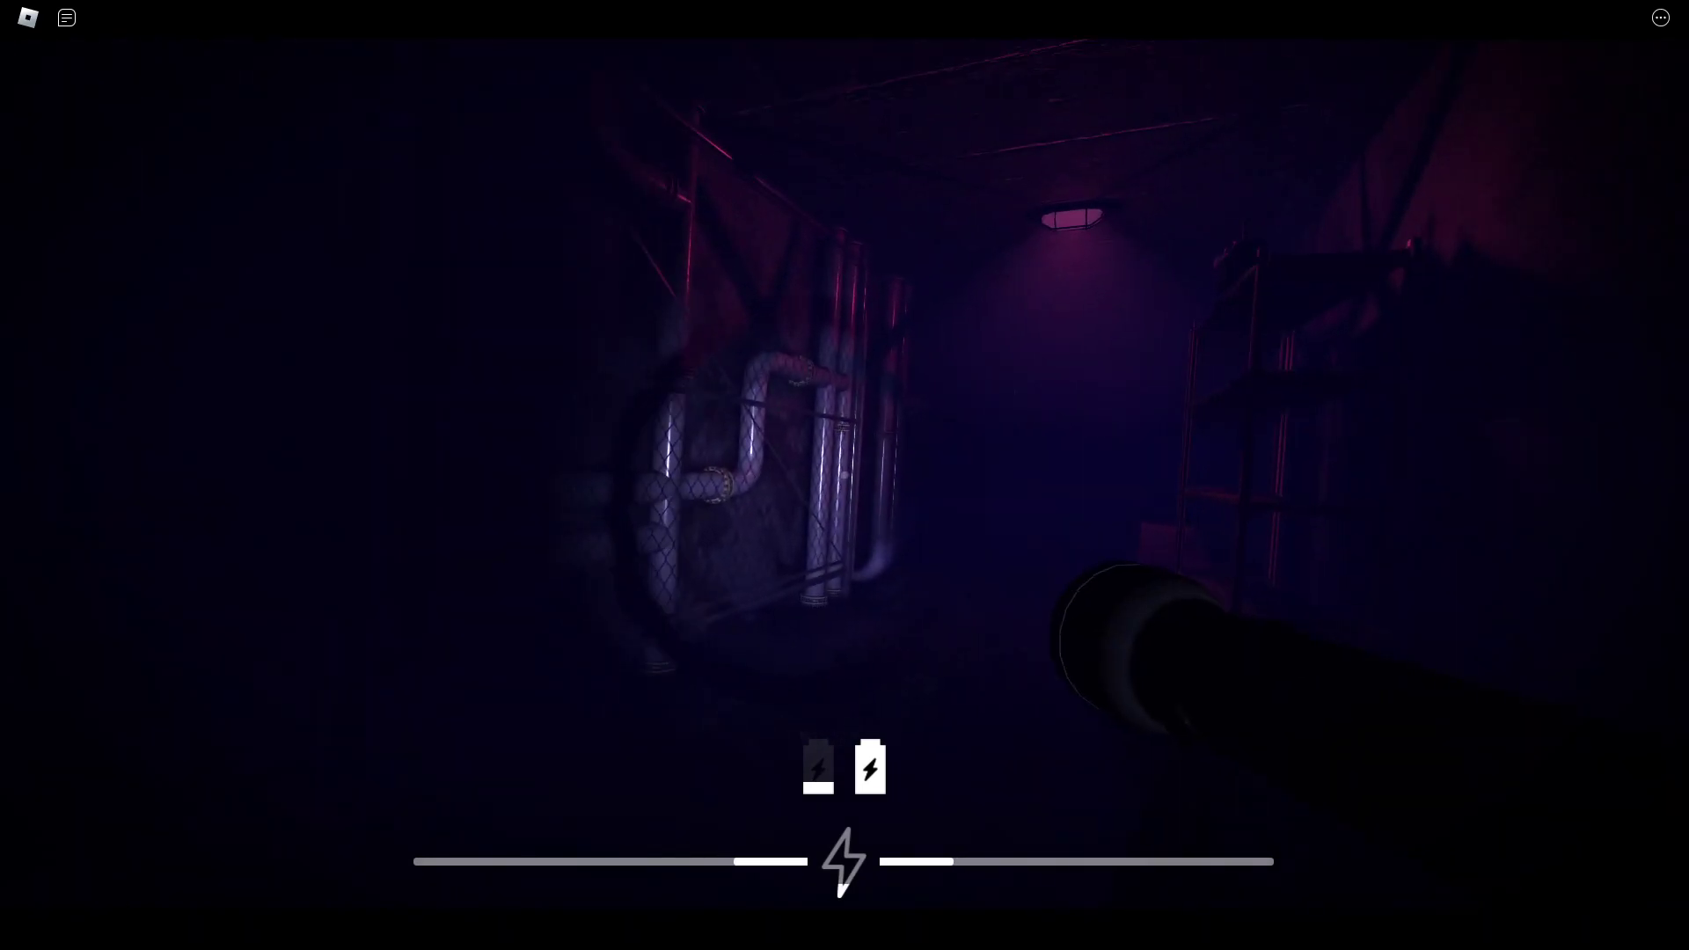
key("w")
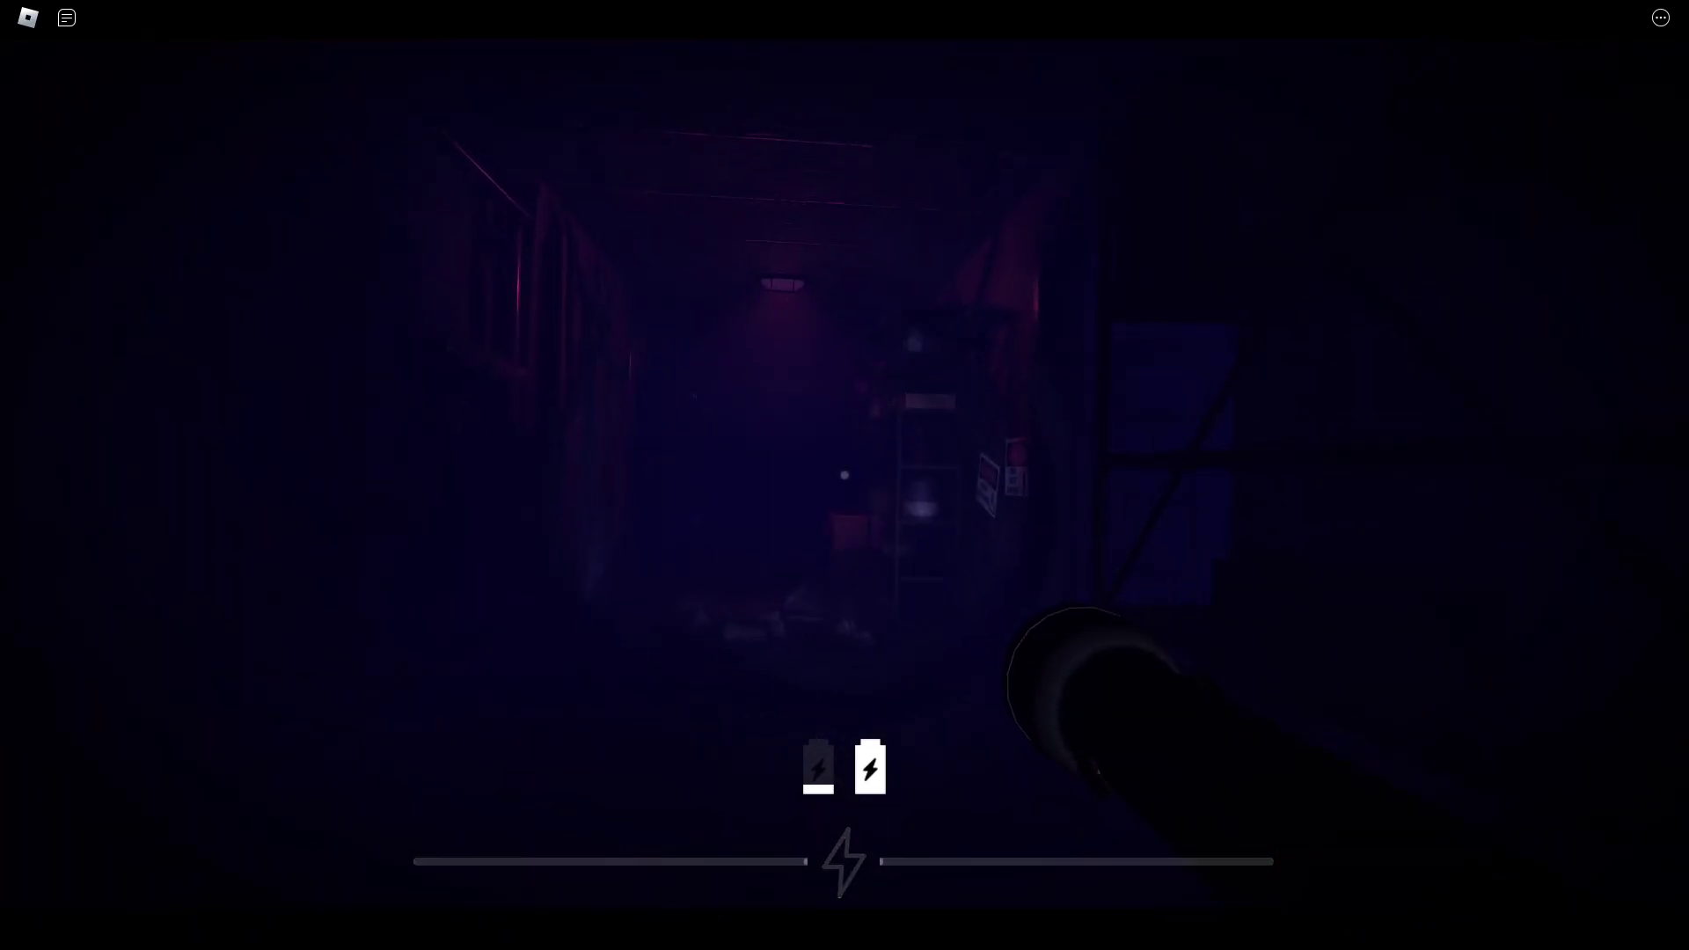
key("w")
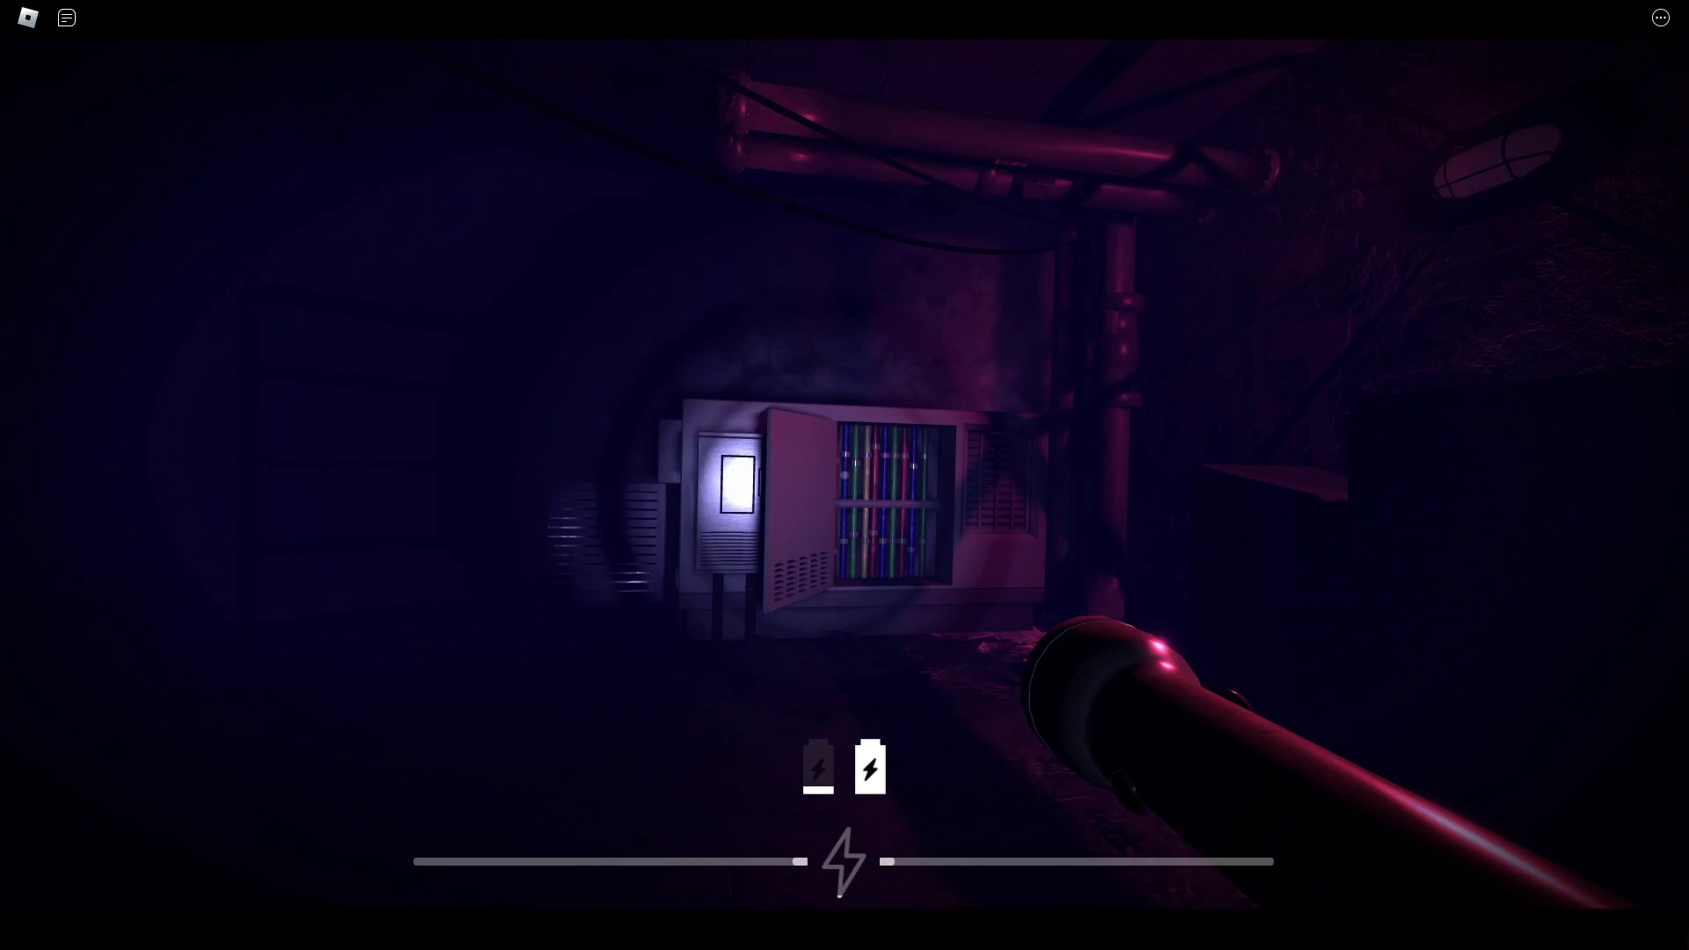
key("w")
- Fill the Restart Generator bar at the open fuse box
key("e")
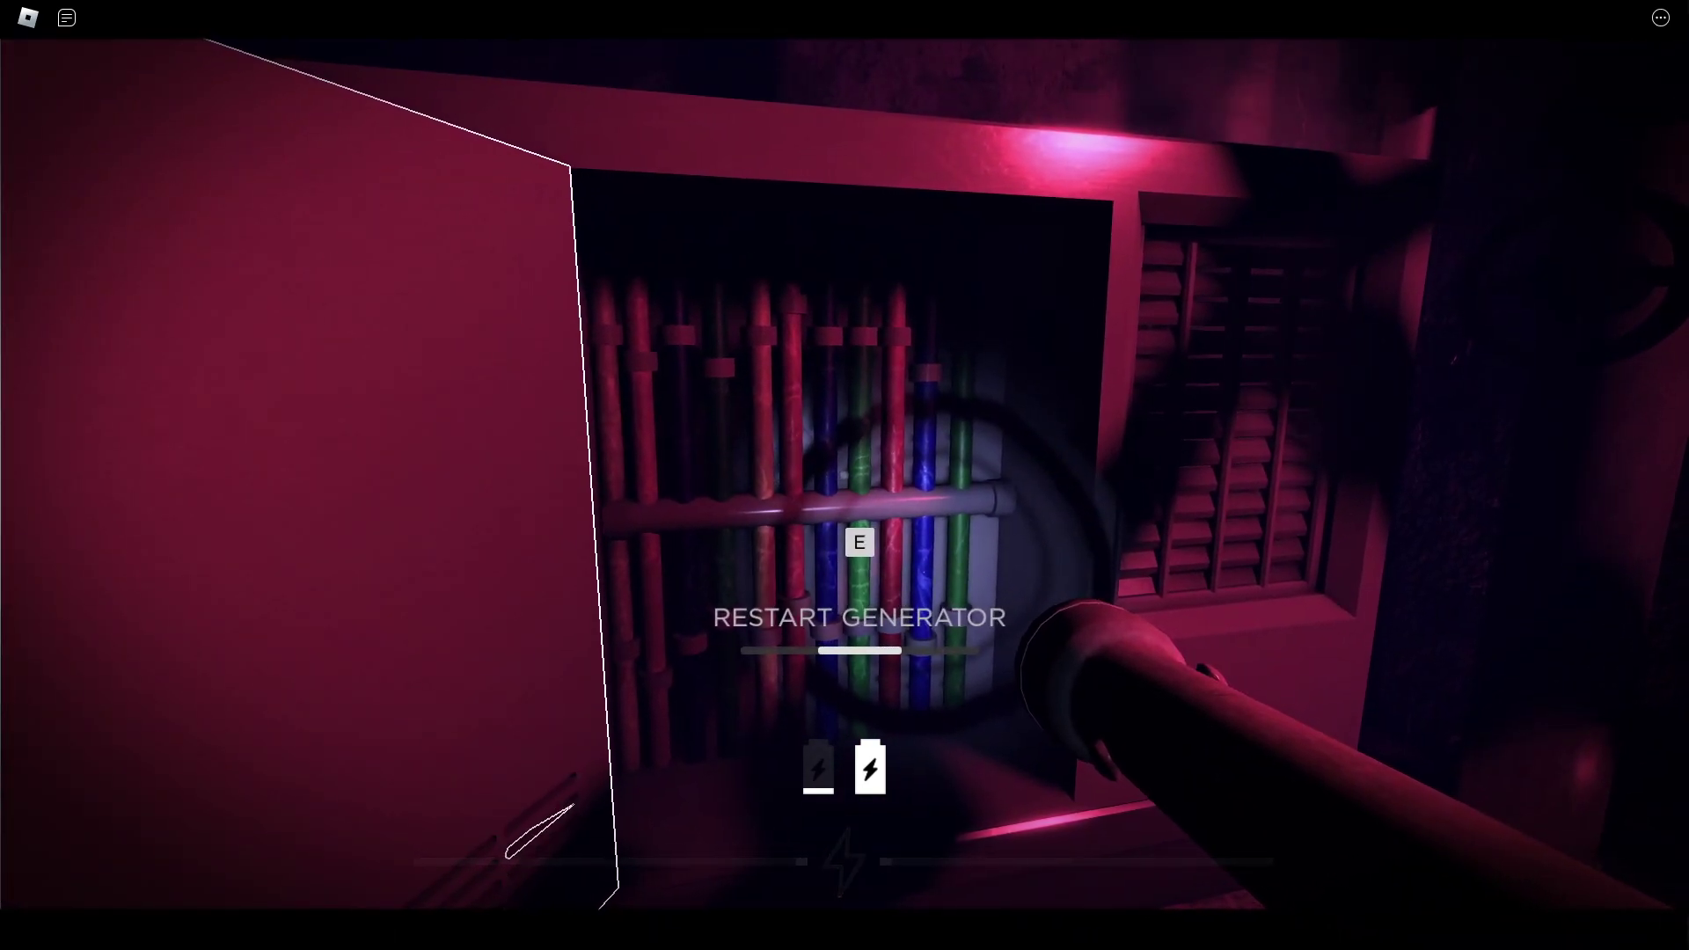
key("e")
key("e")
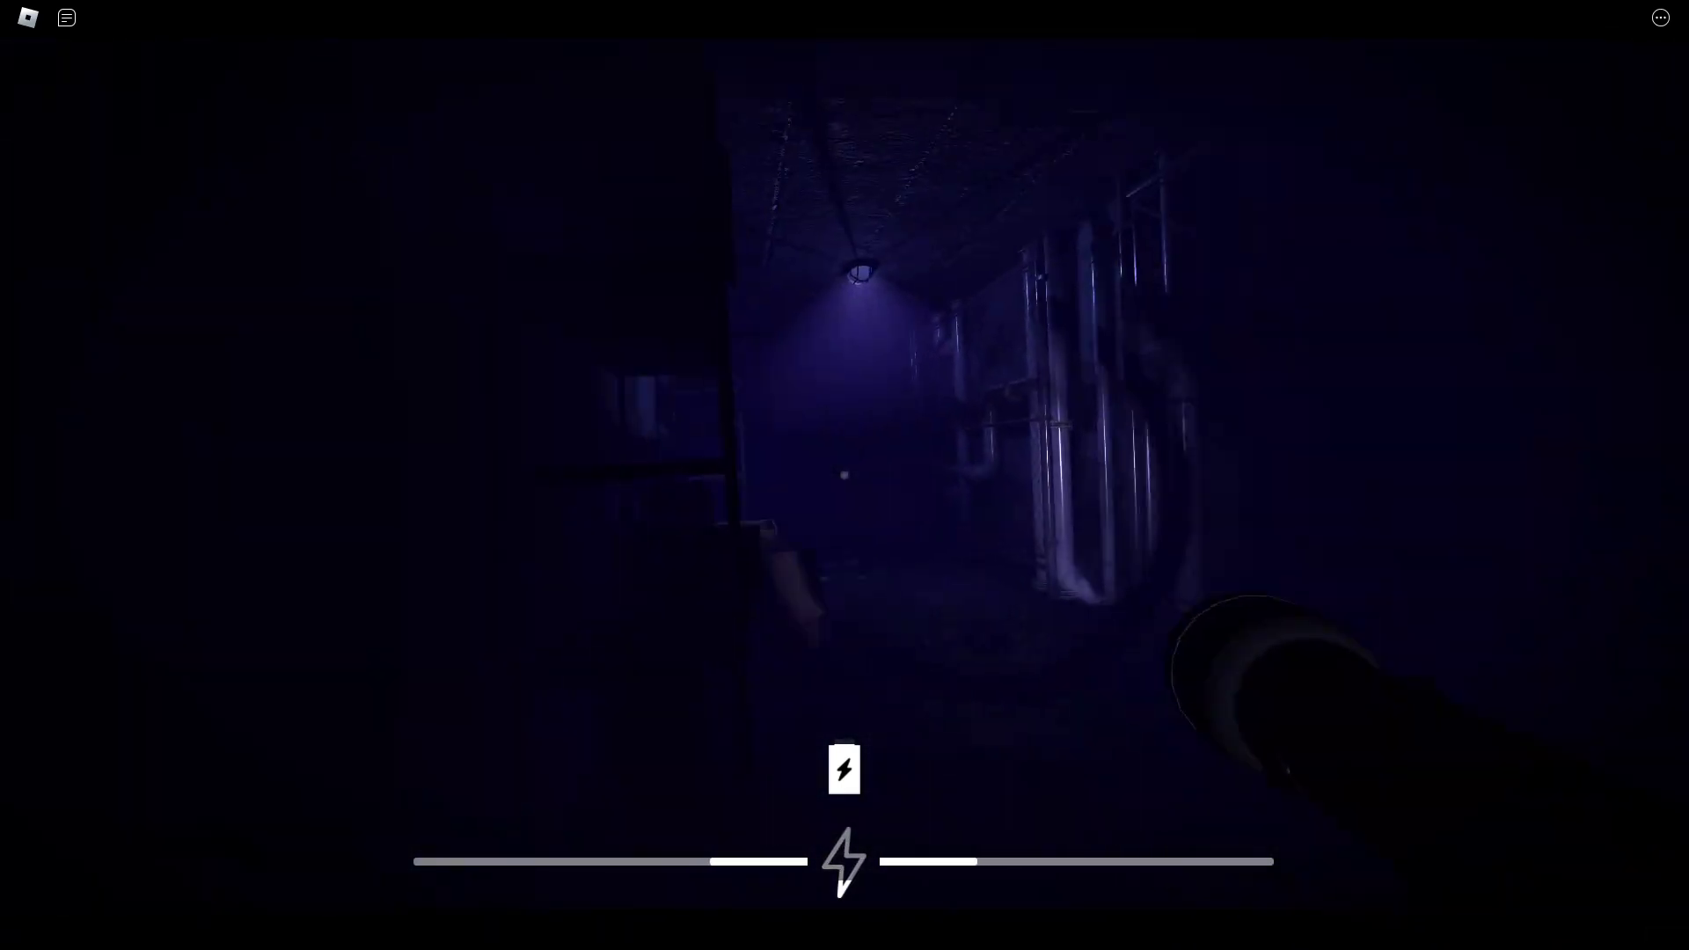
- Run back past the shelves and fence into the checkered-floor corridor
key("w")
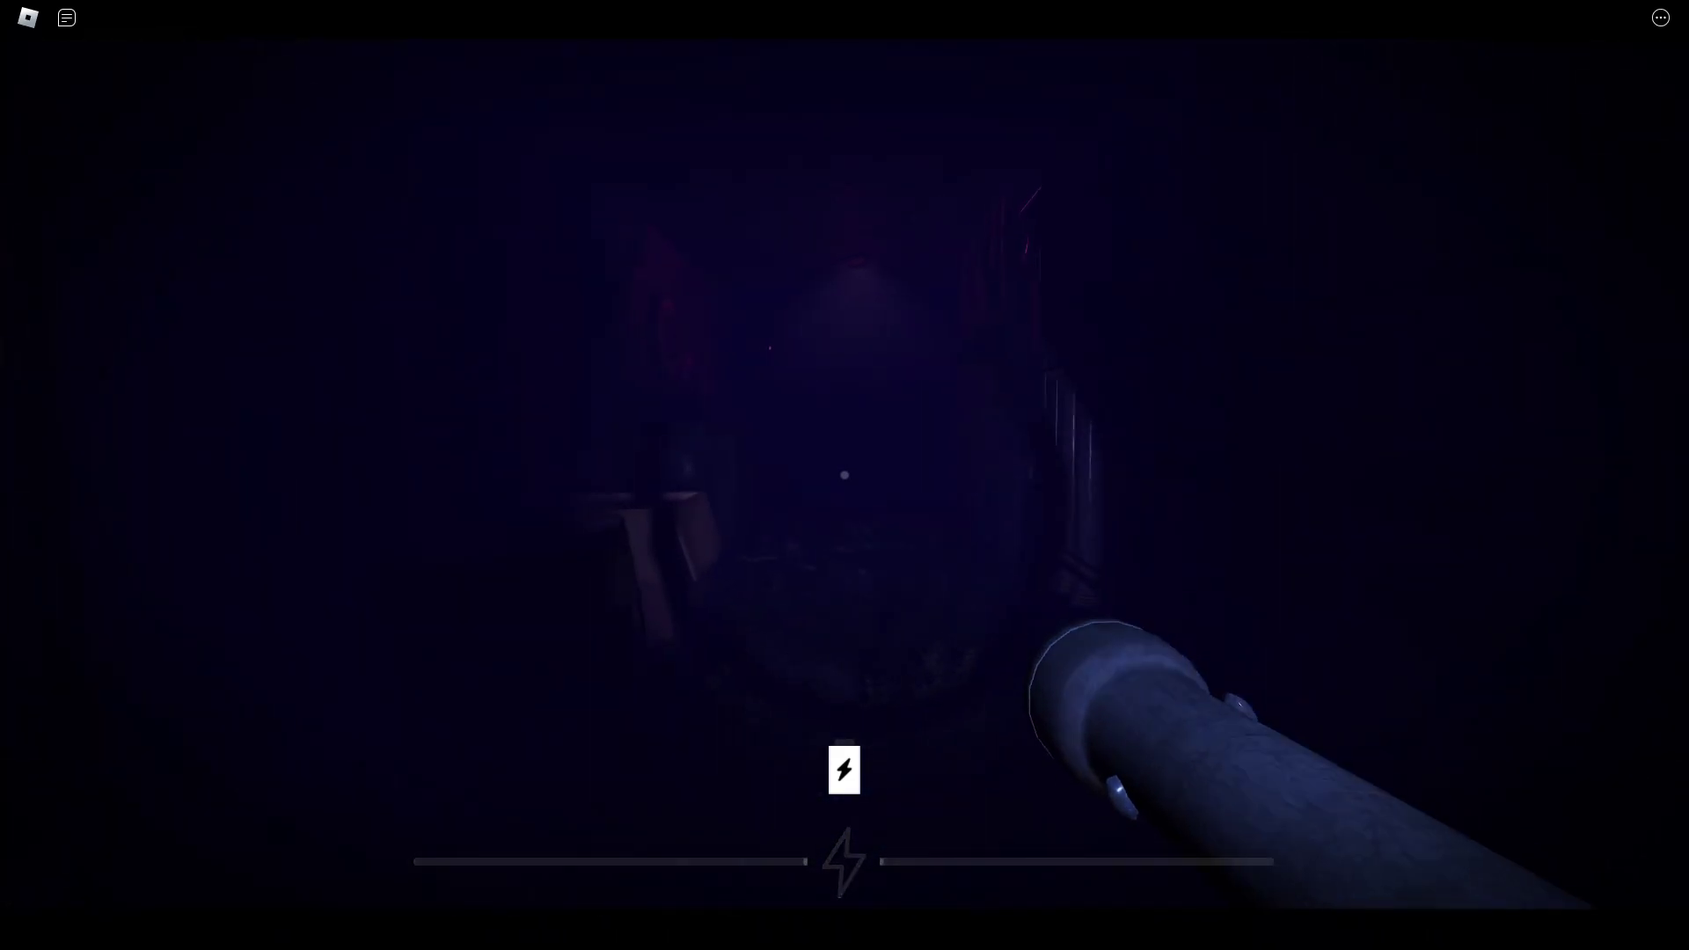
key("w")
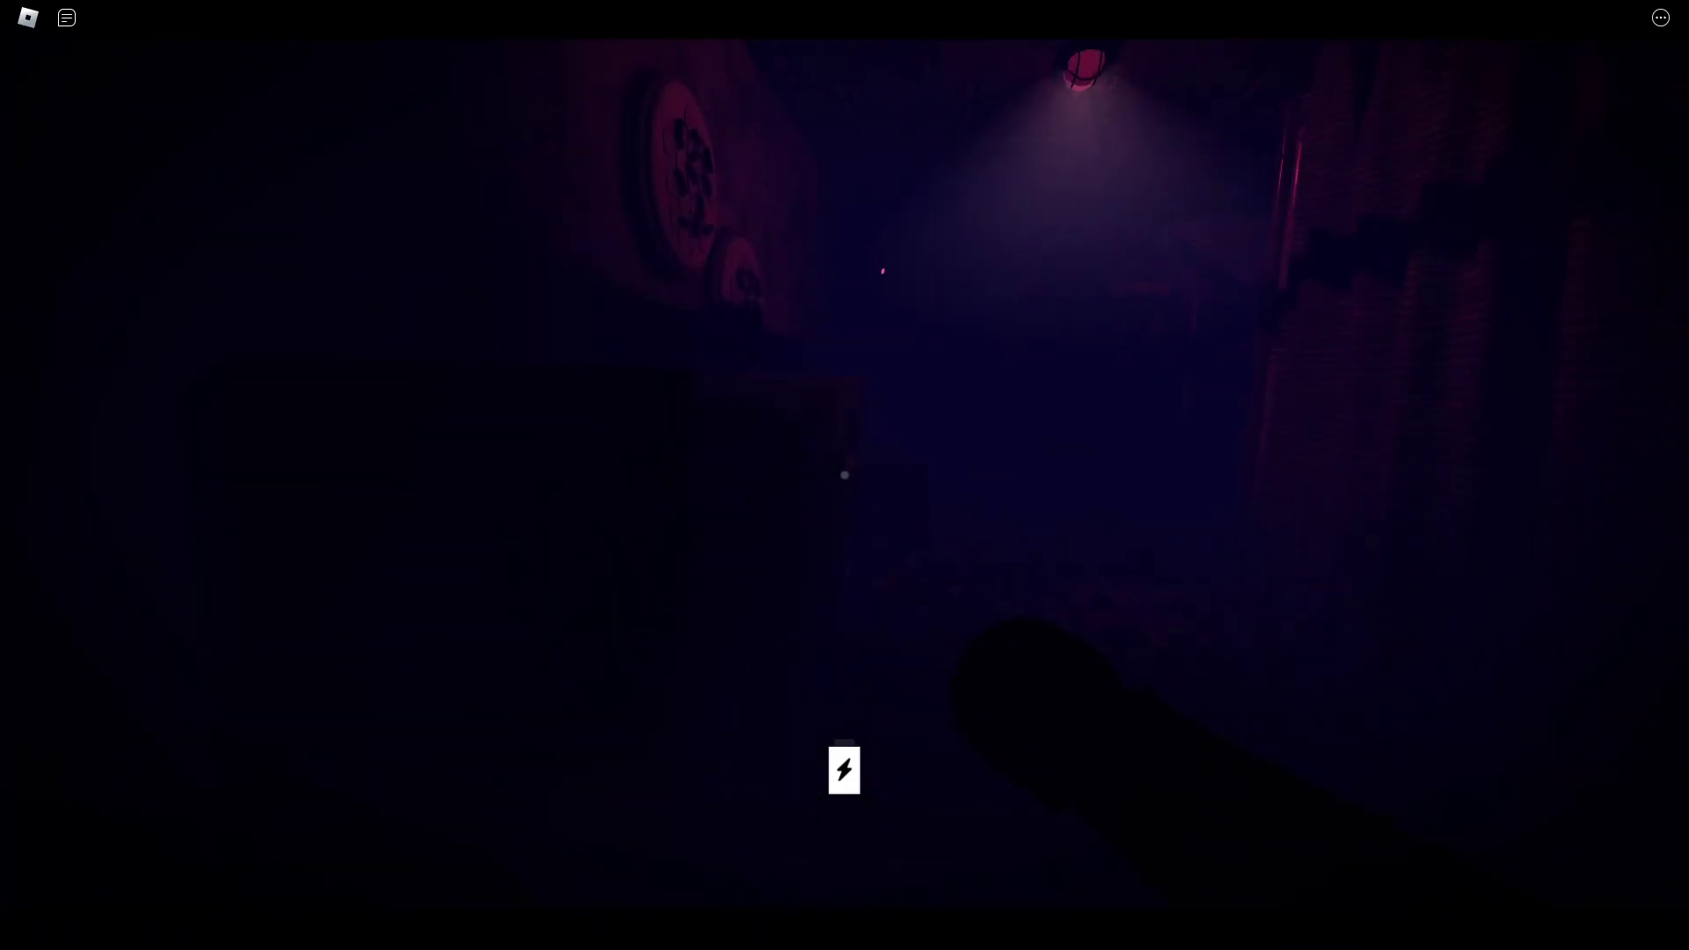
key("w")
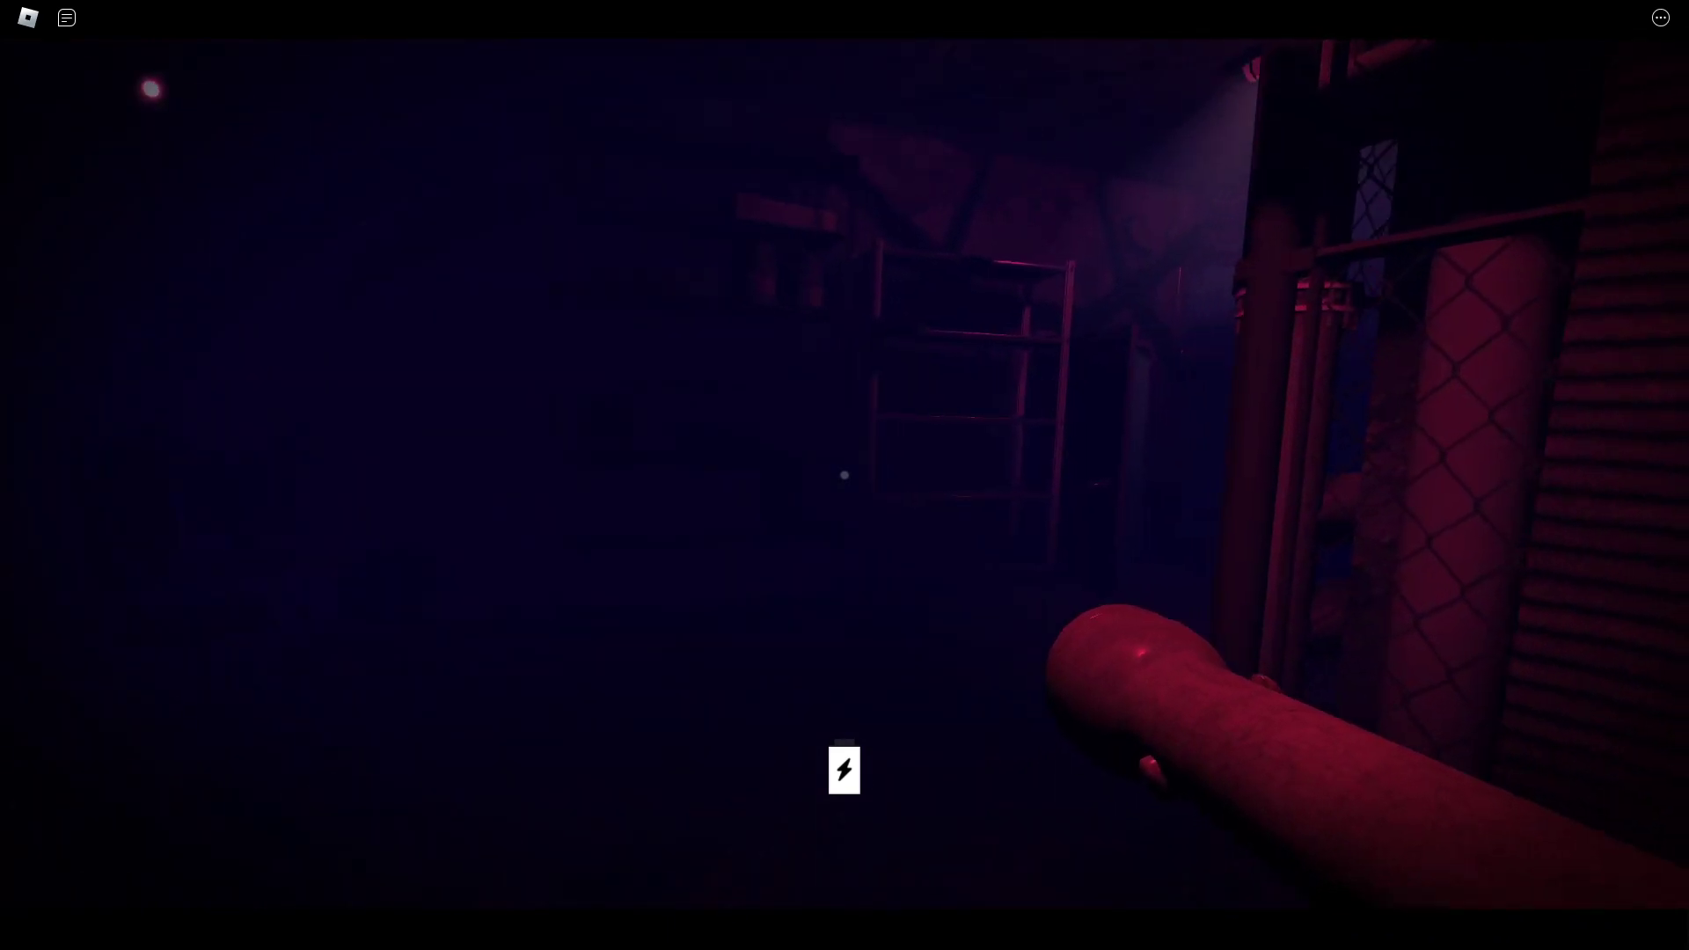
key("w")
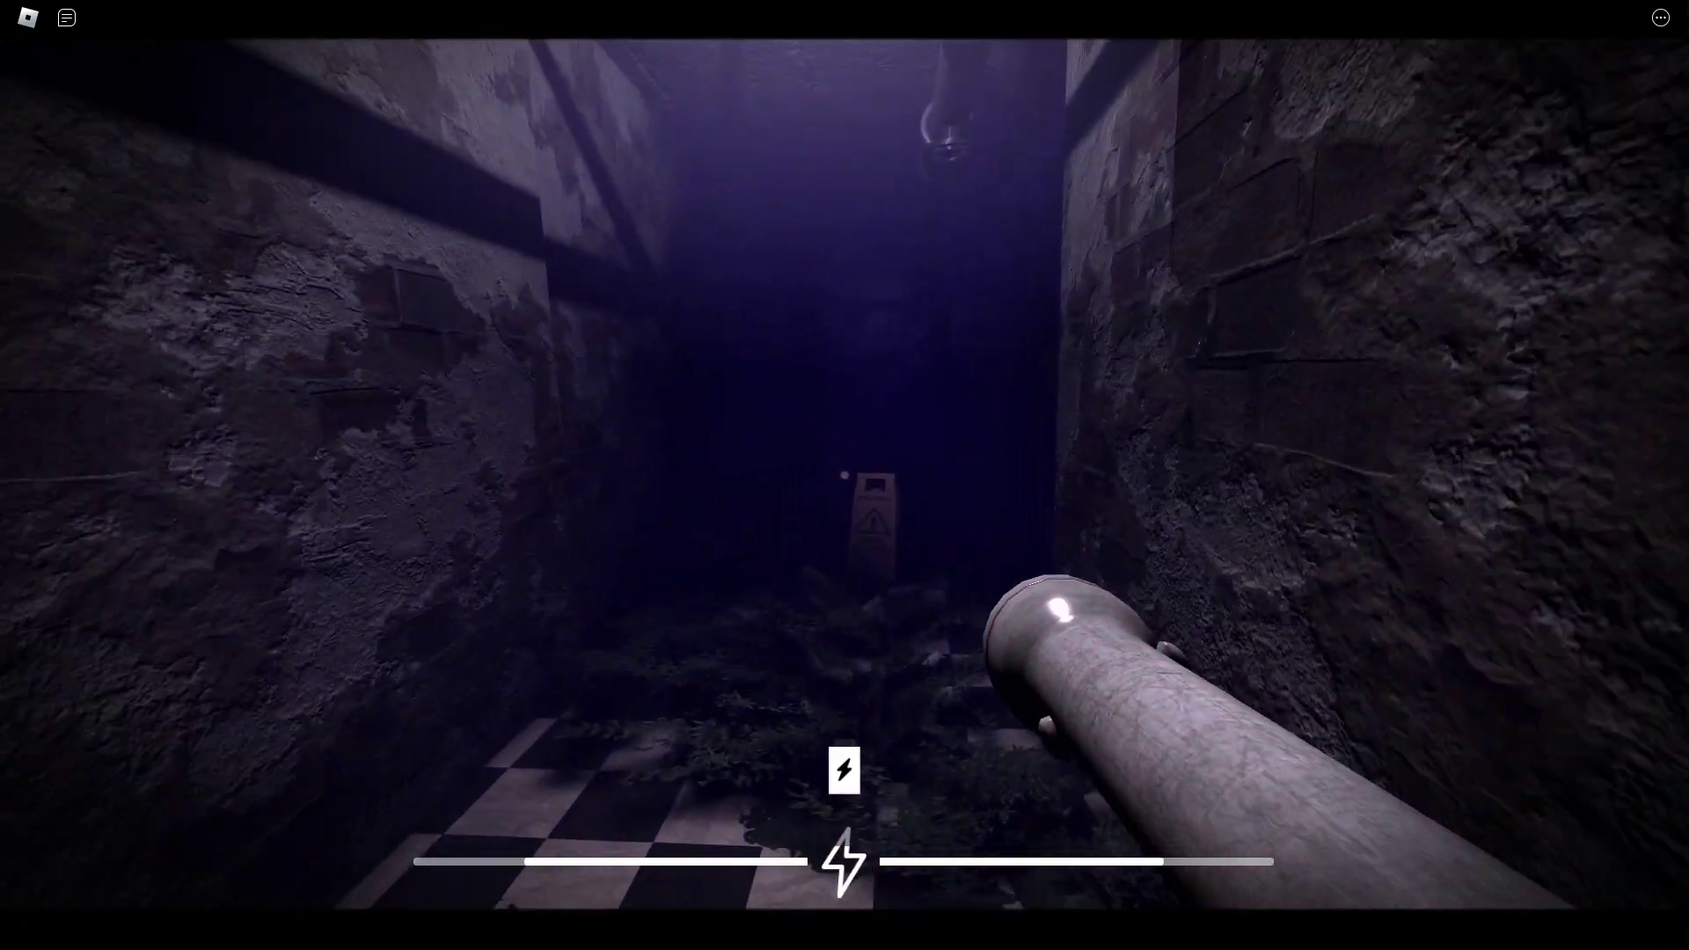
key("w")
key("w")
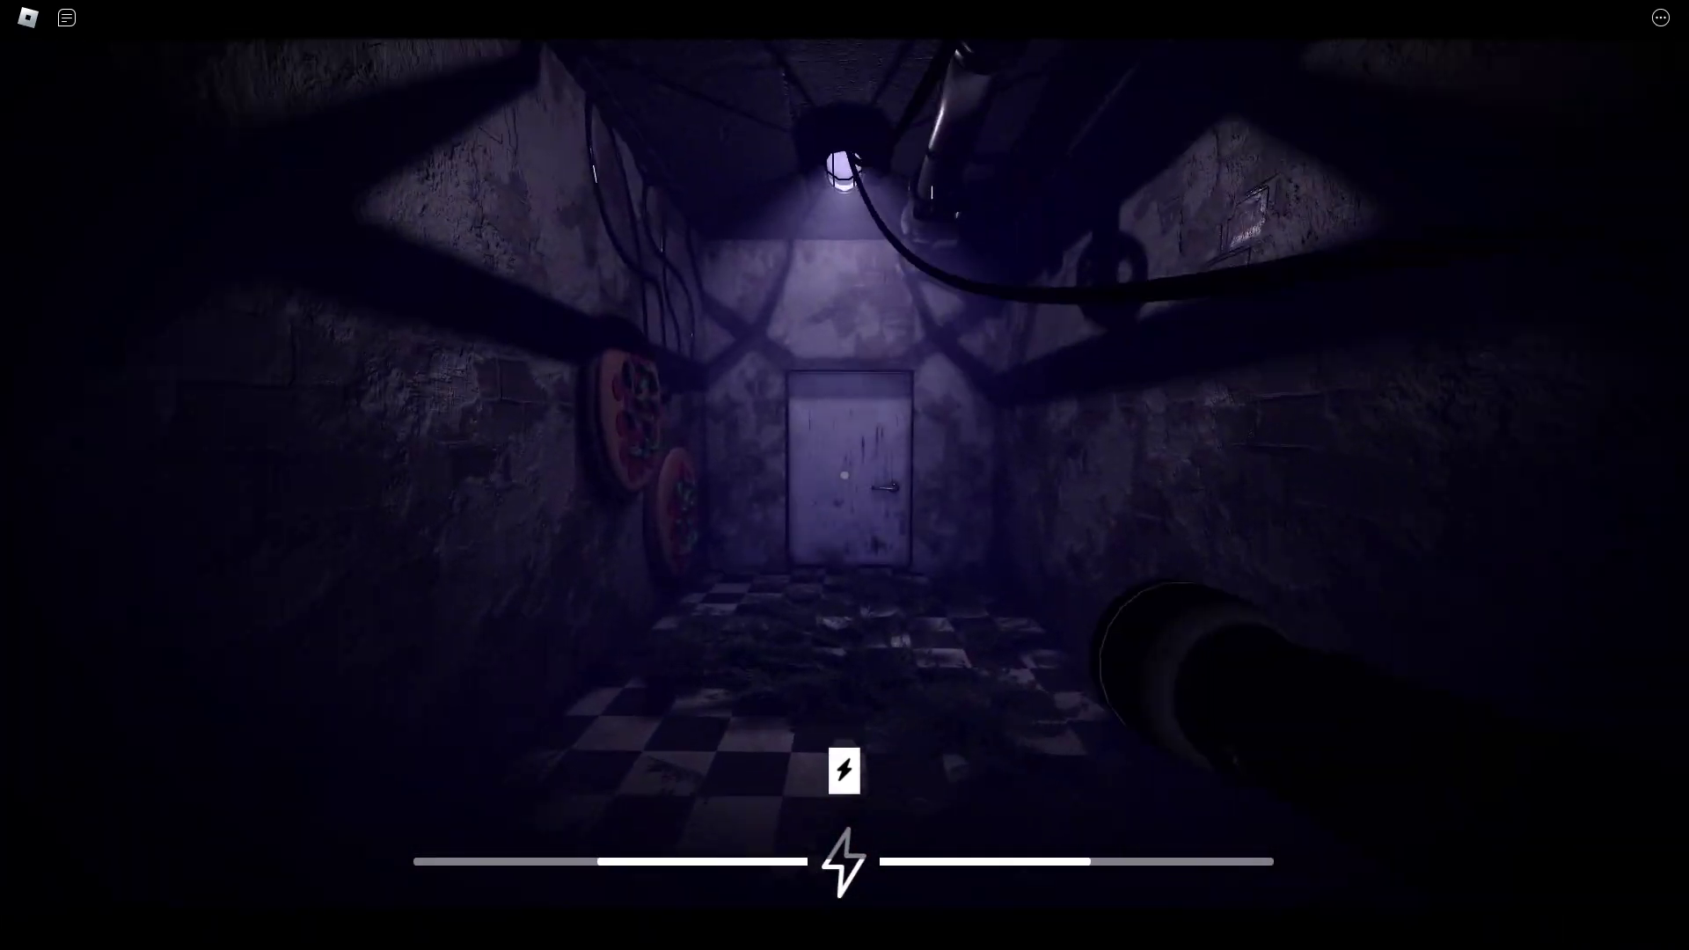
- Grab a battery, then take another from the pink-lit room's desk
key("e")
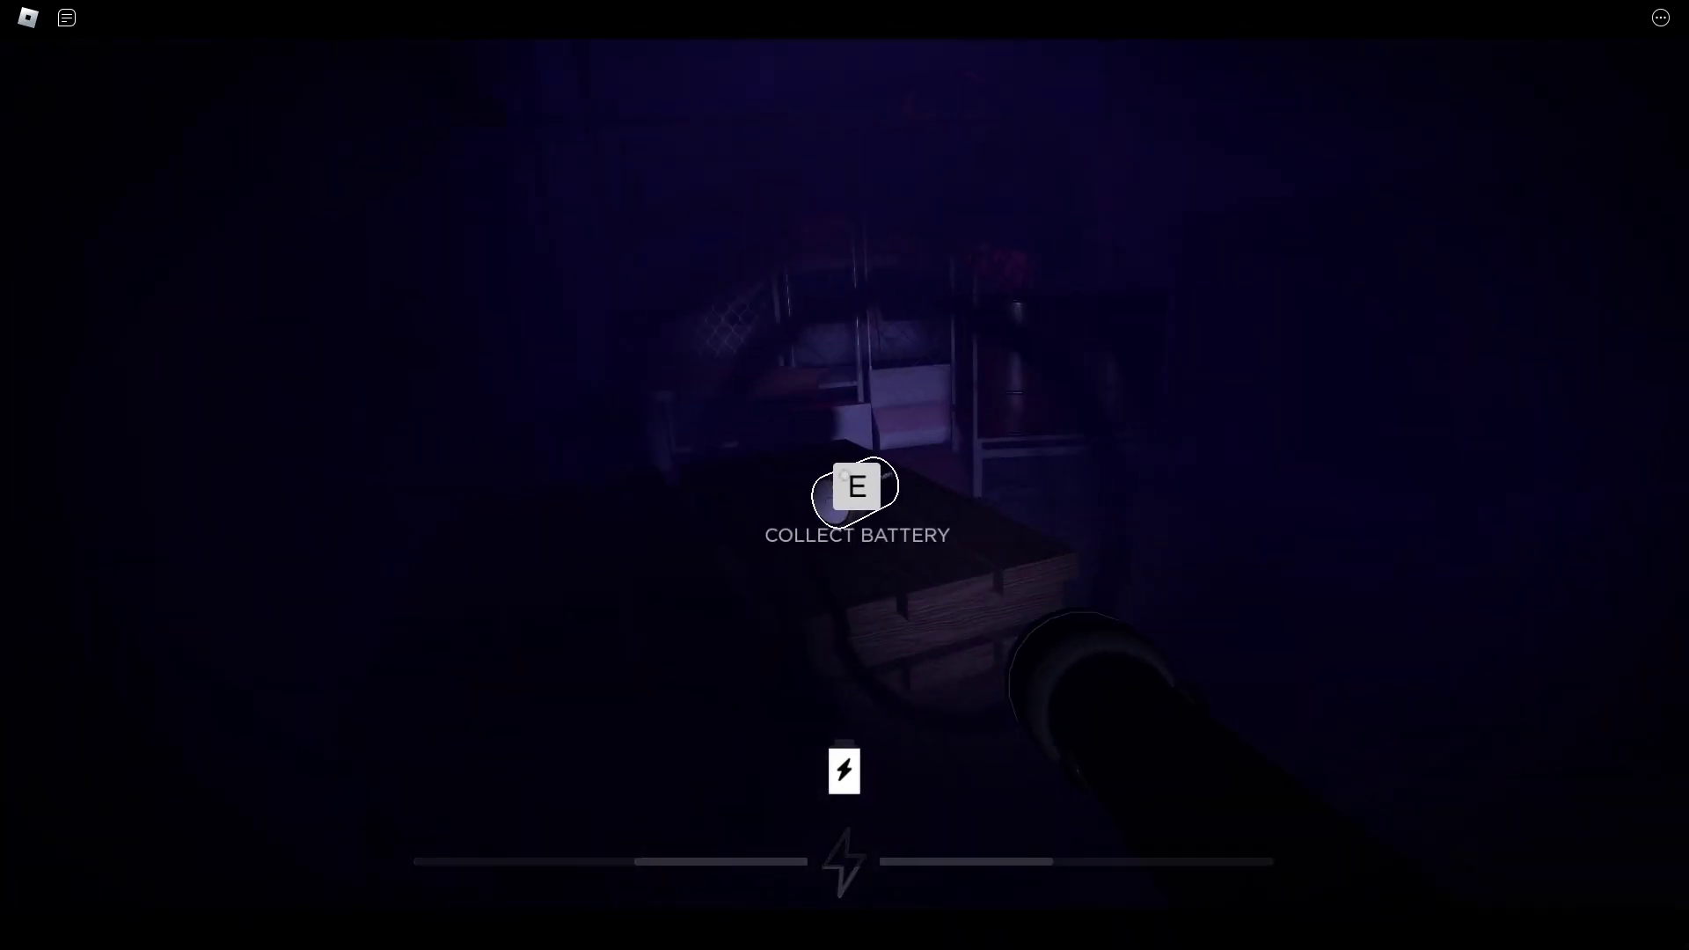
key("e")
key("w")
key("w")
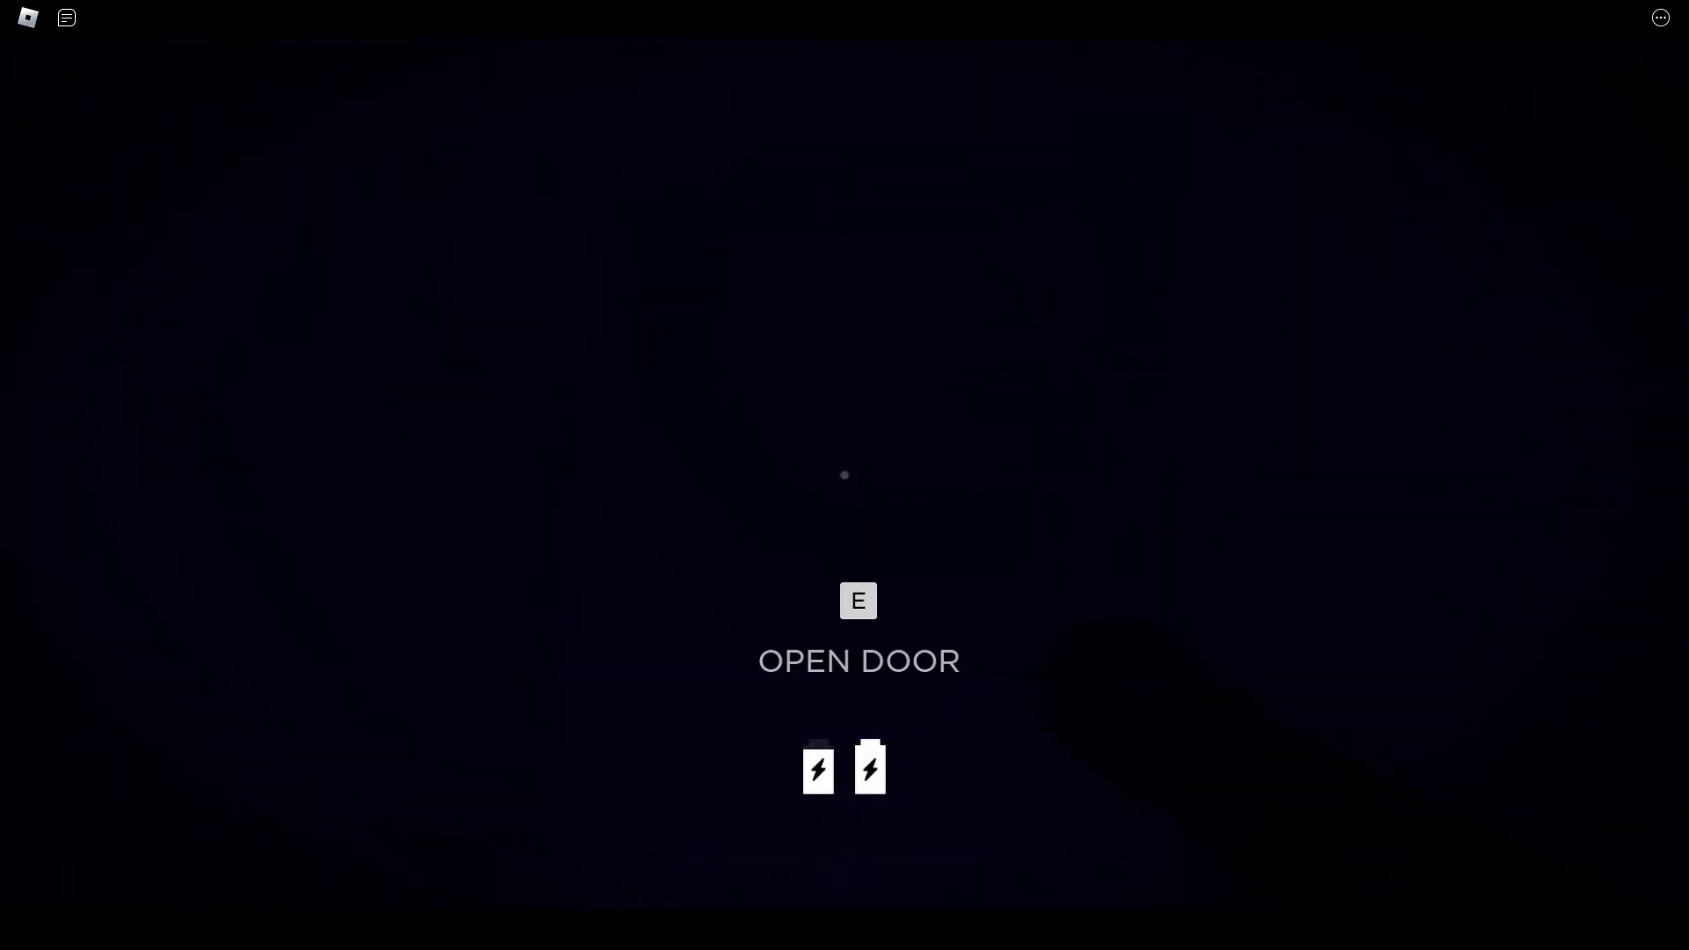
key("e")
key("w")
key("w")
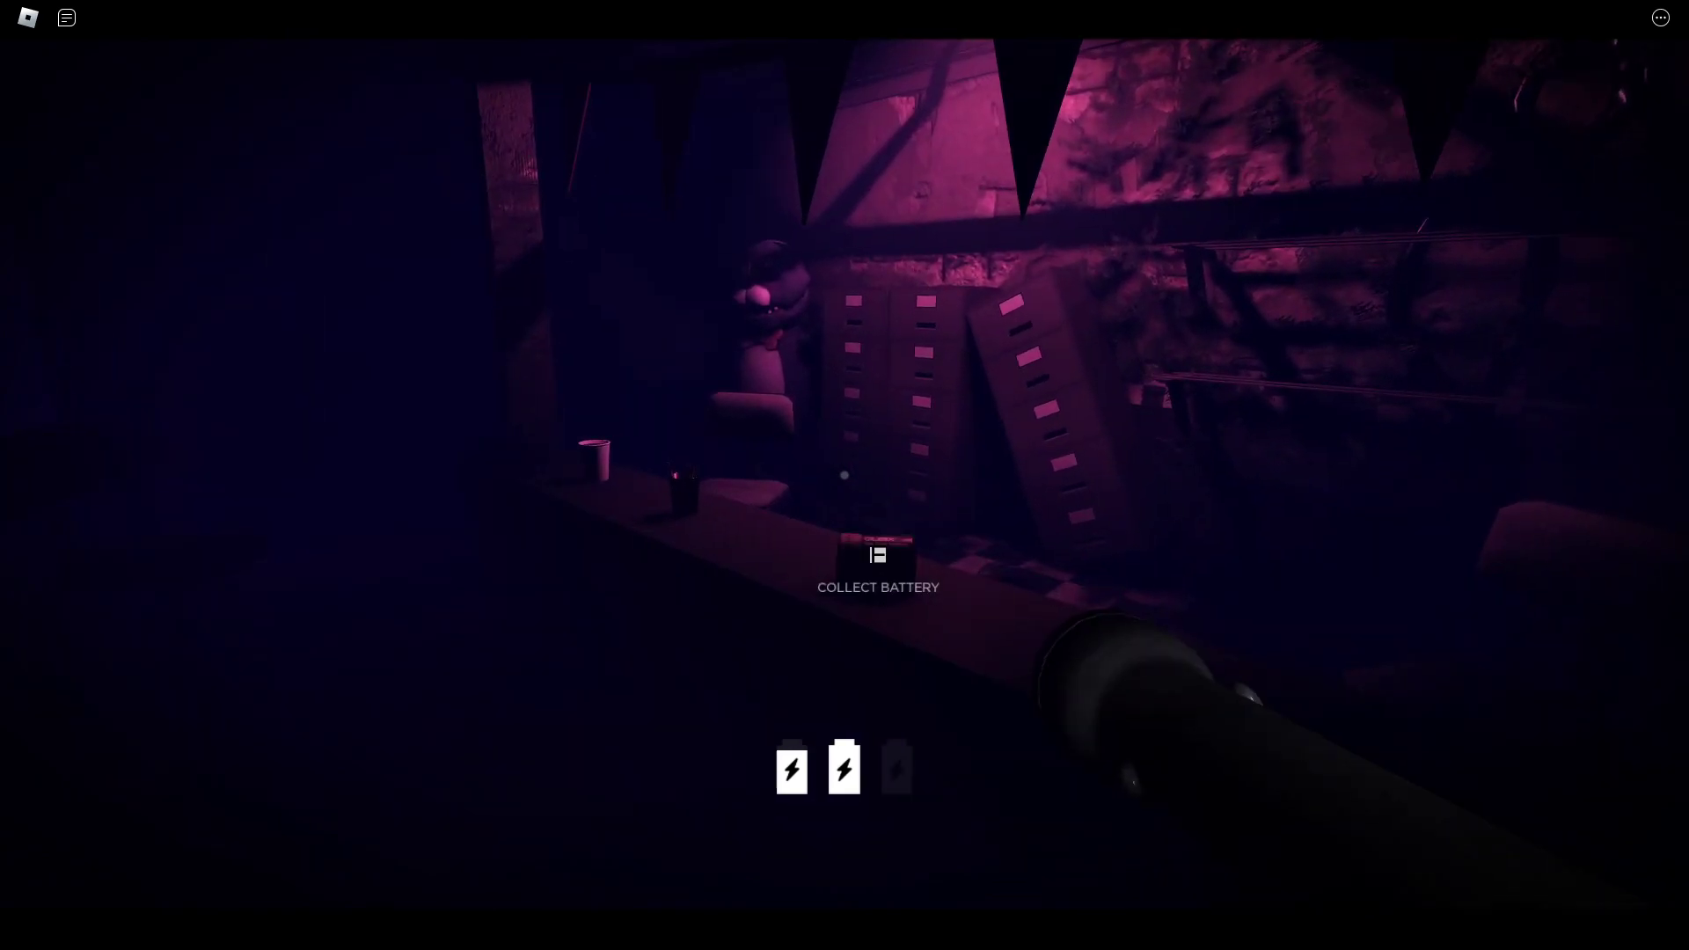
key("e")
key("w")
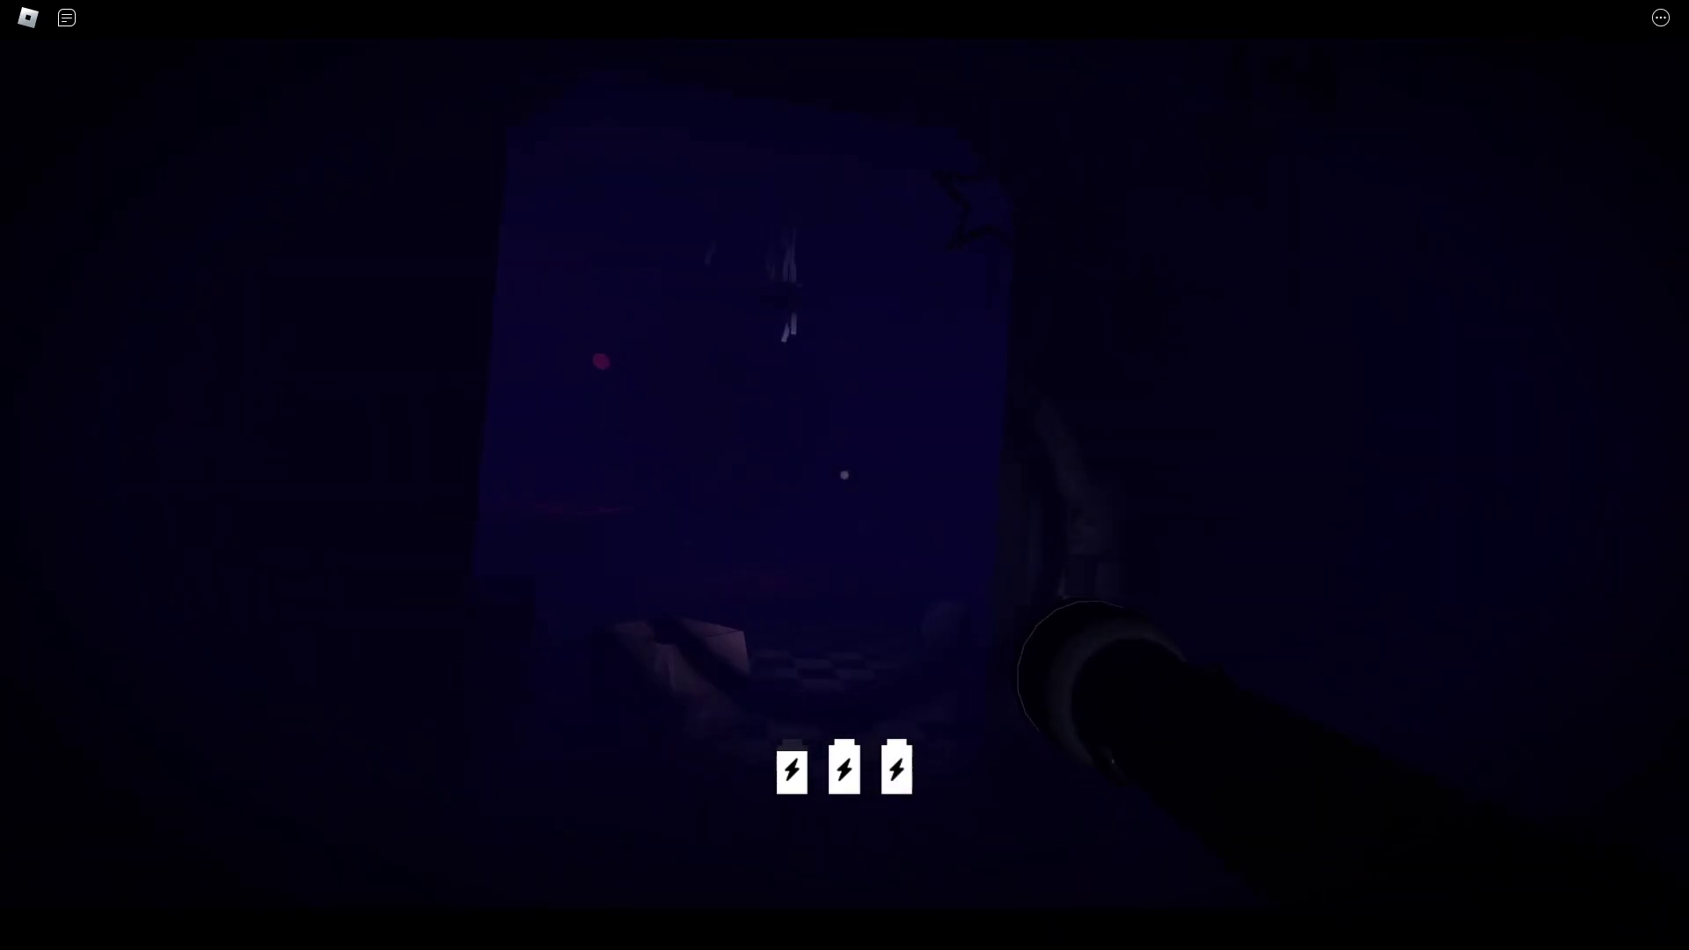
- Return through the checkered hallway and dark room, turning the flashlight back on
key("f")
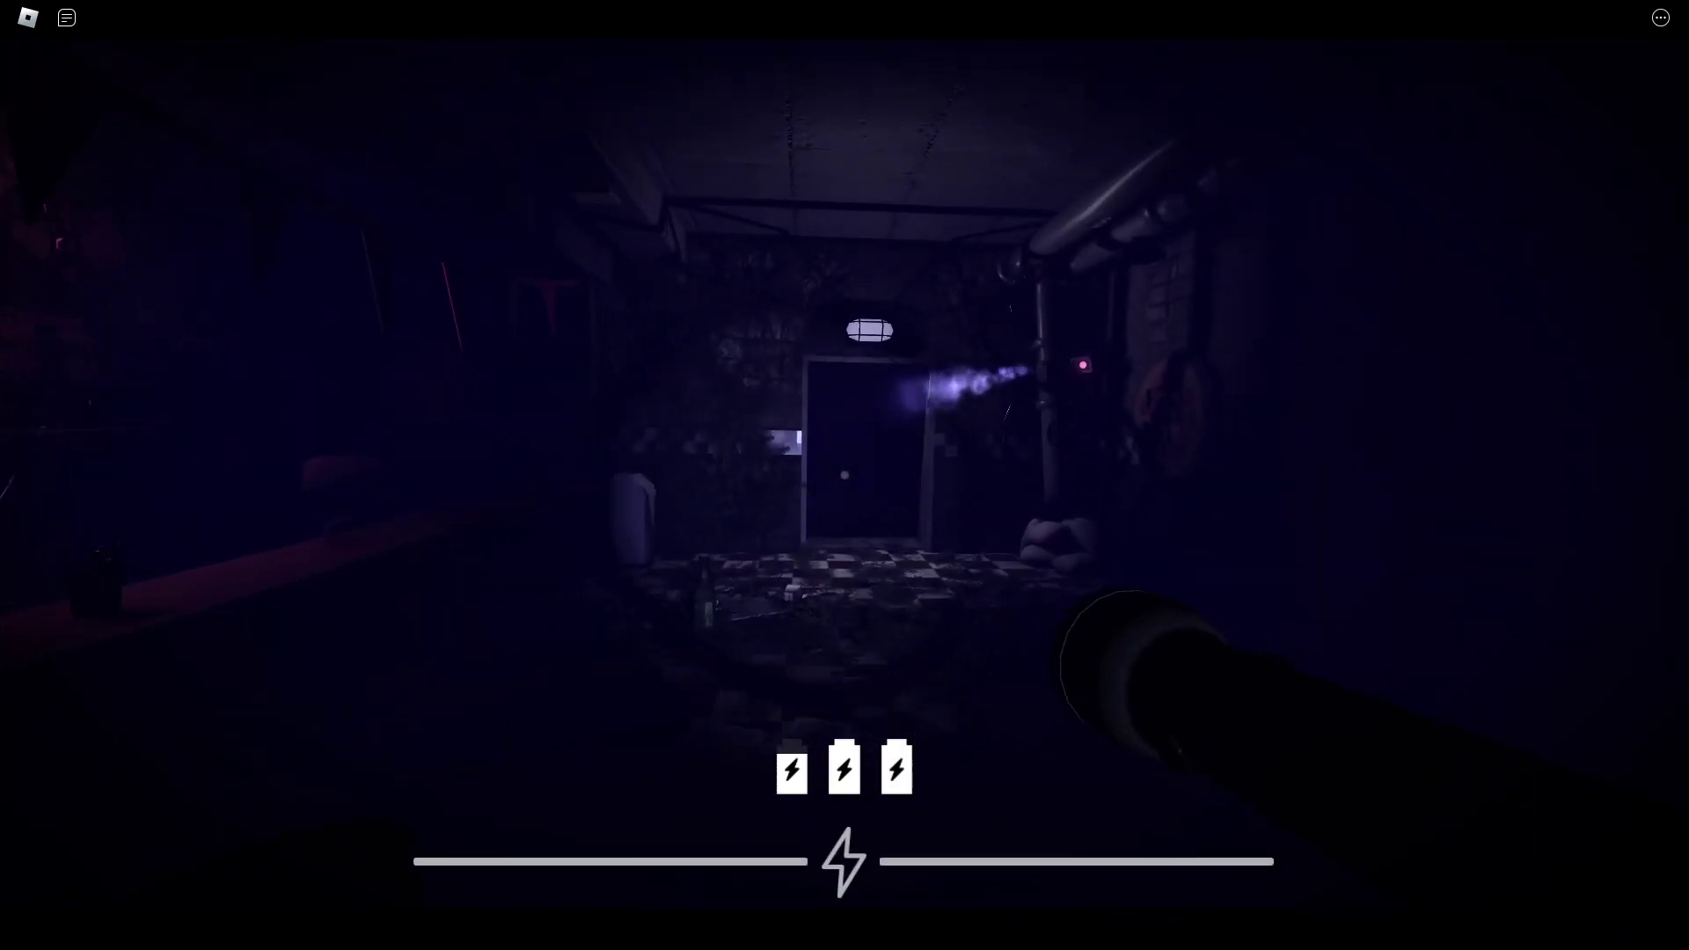
key("w")
key("w")
key("w")
key("w")
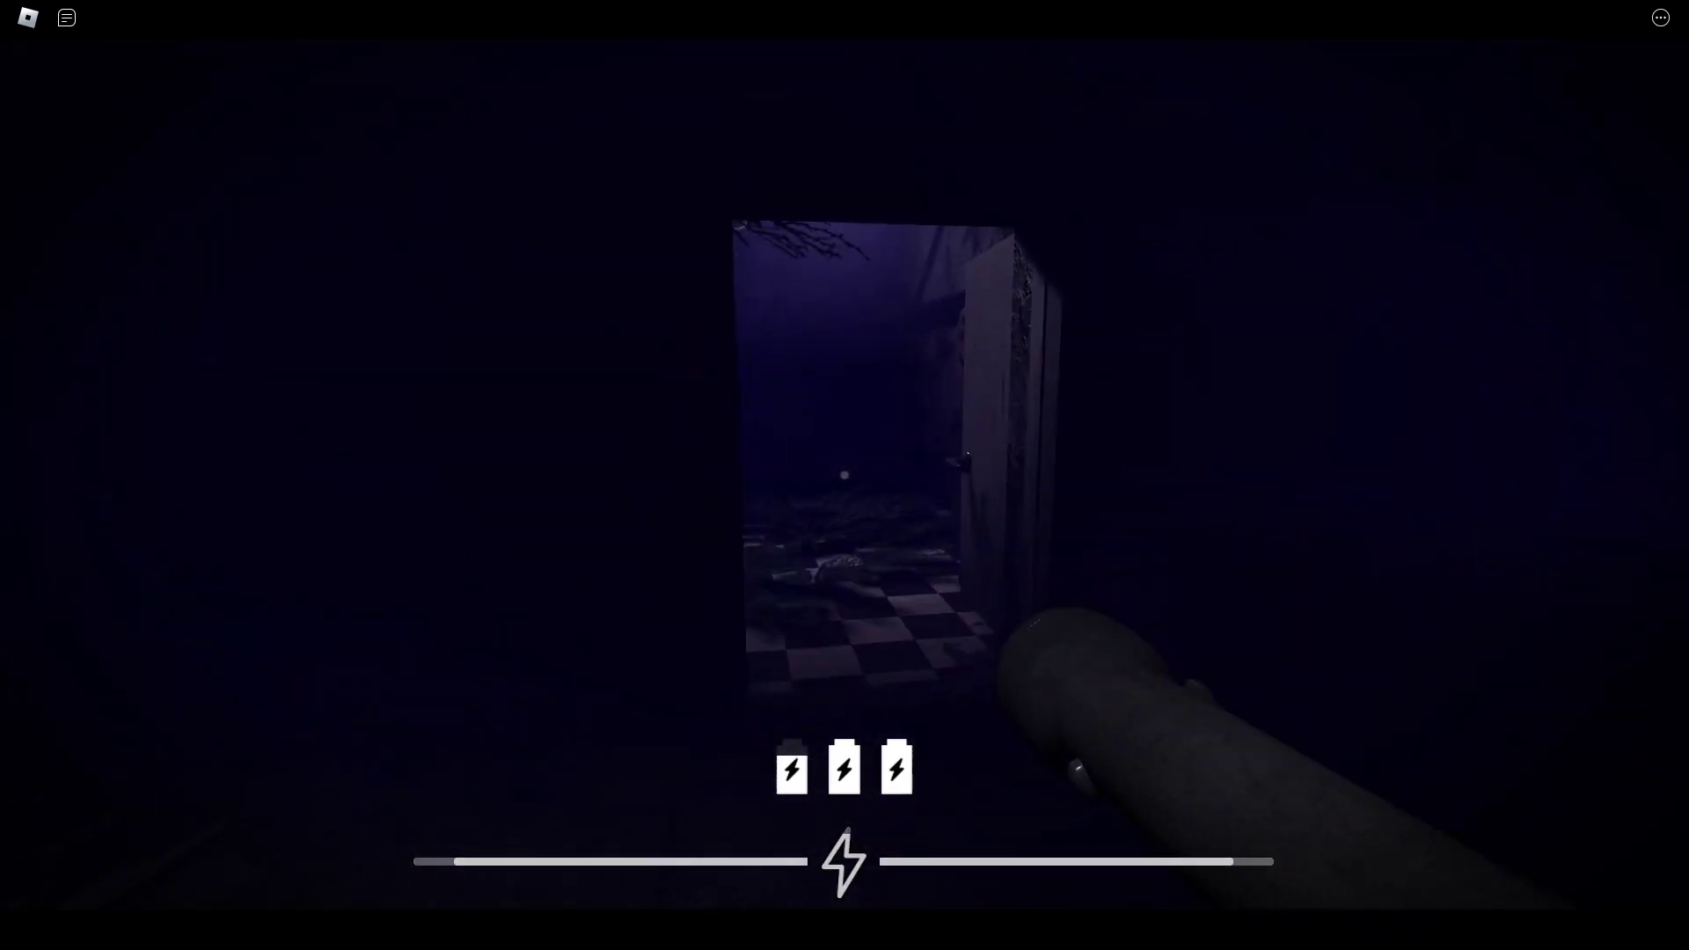
key("w")
key("w")
key("w")
key("w")
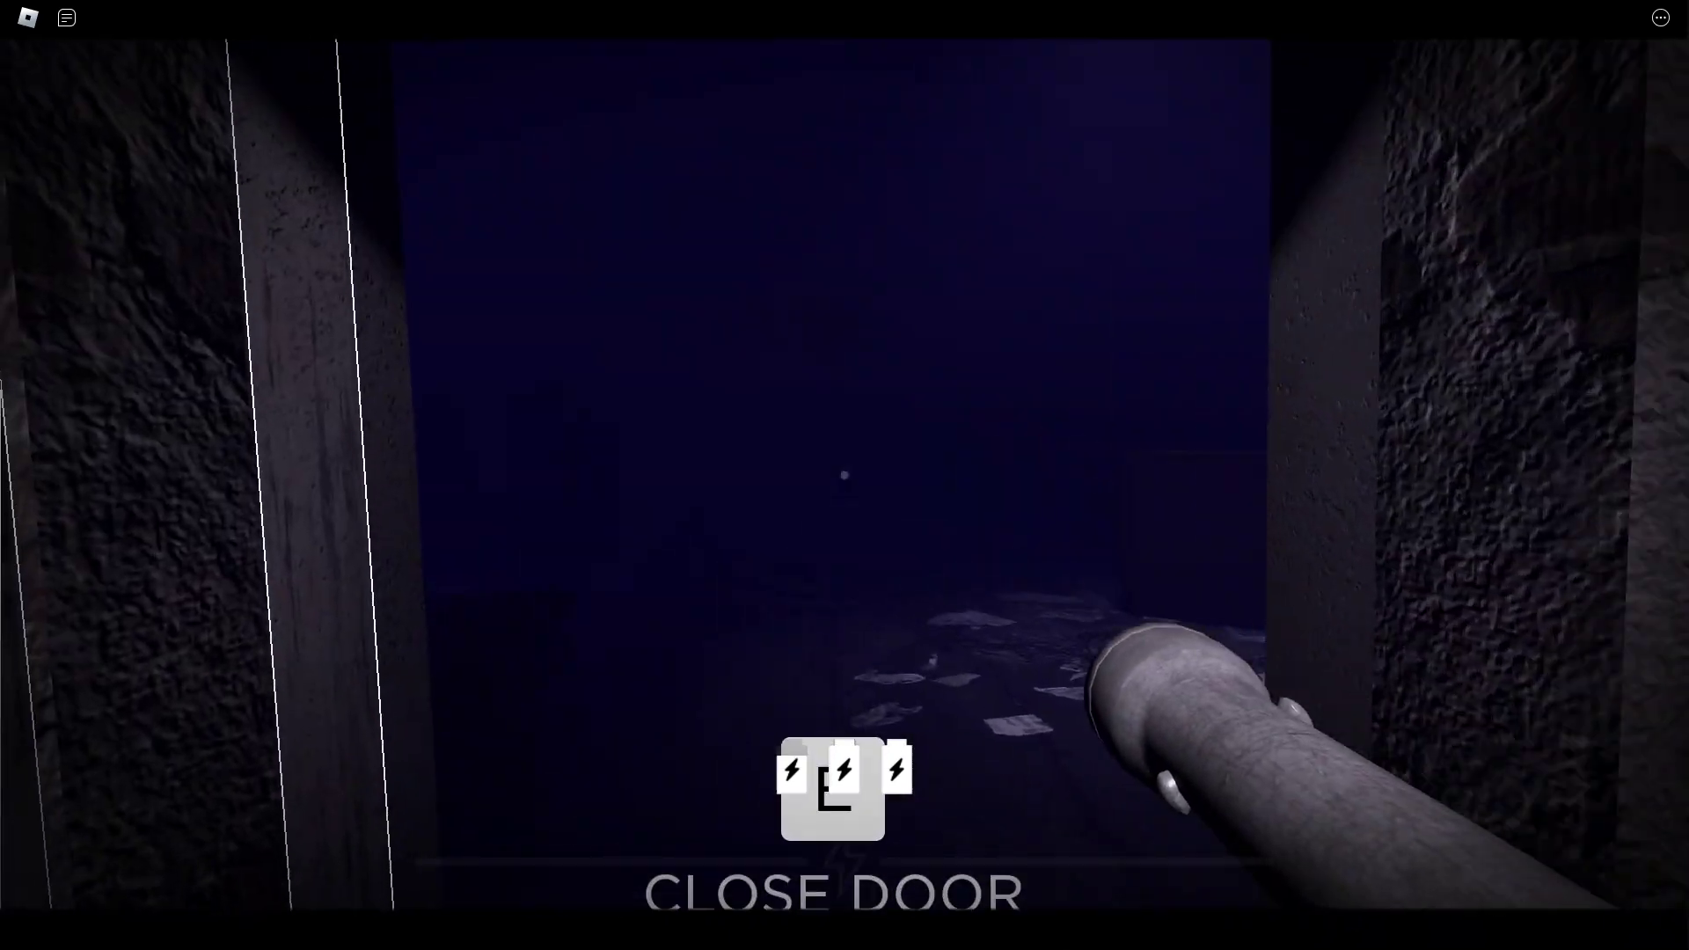
key("w")
key("f")
key("w")
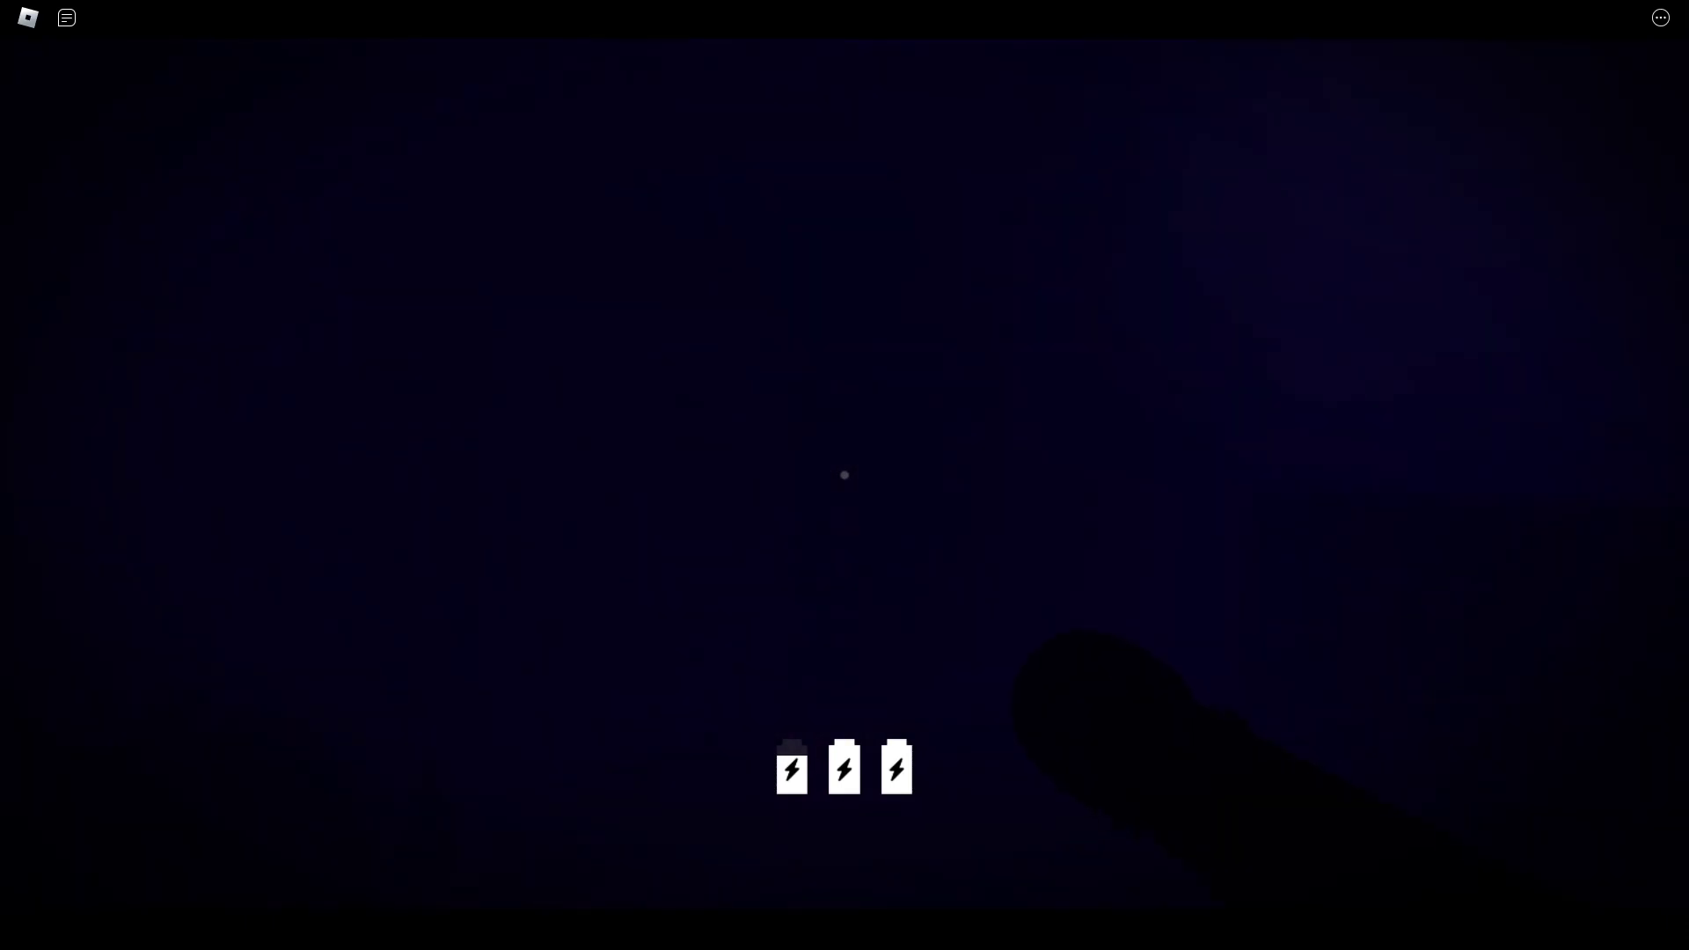
key("e")
key("w")
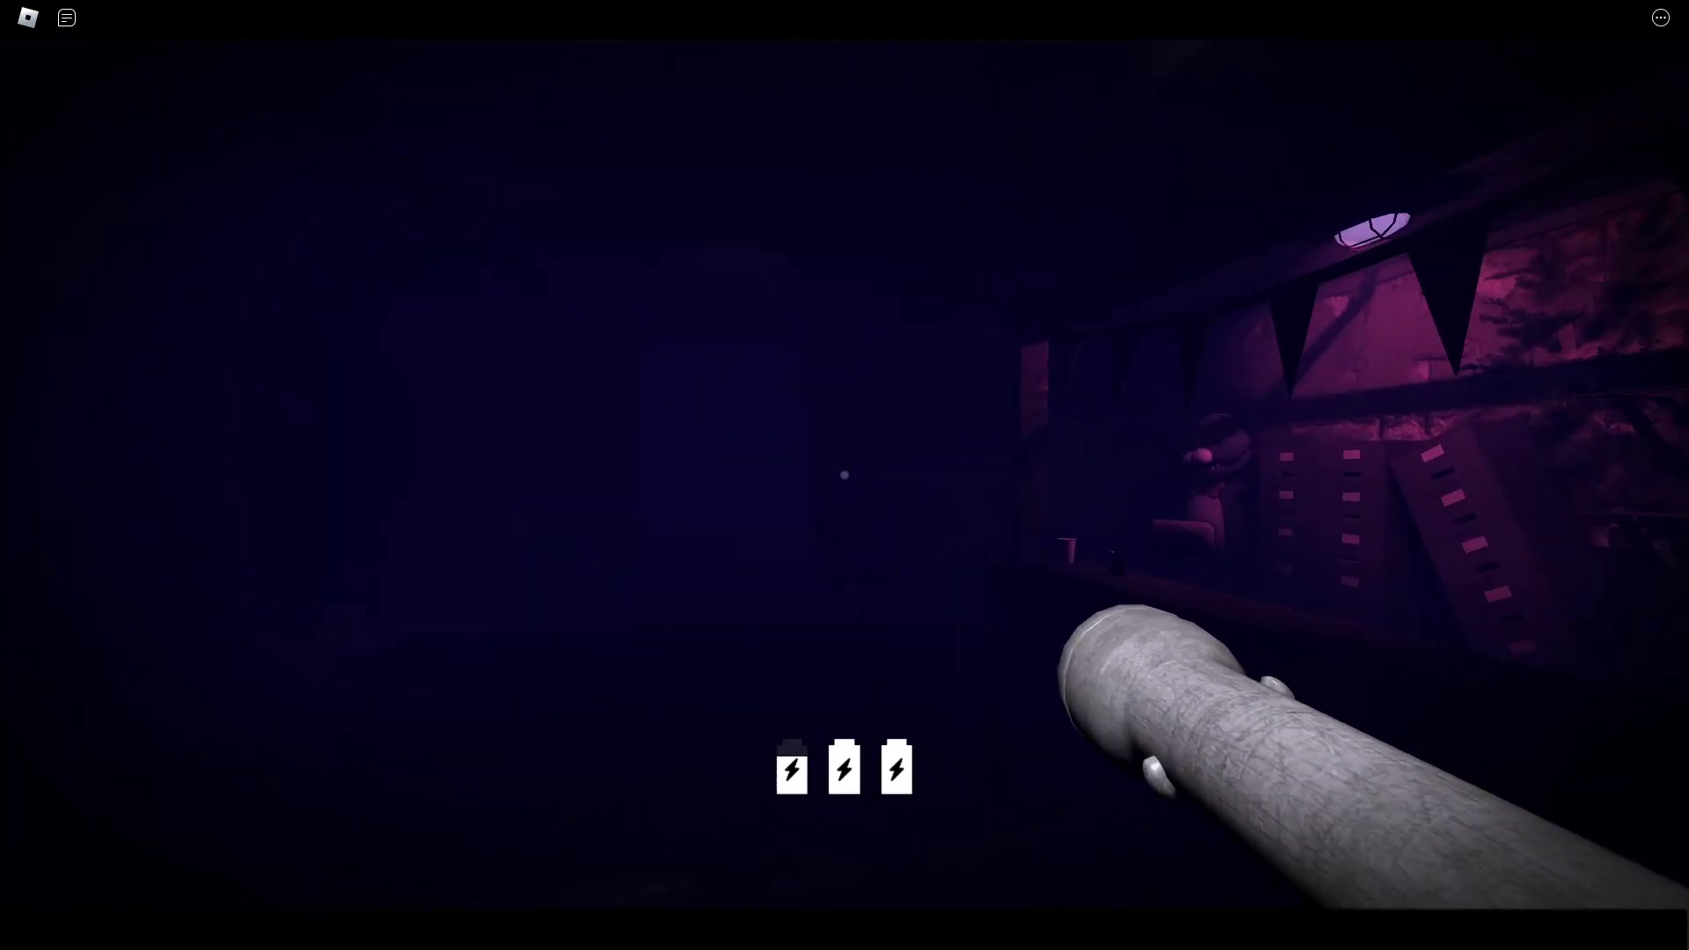
key("w")
key("w")
key("f")
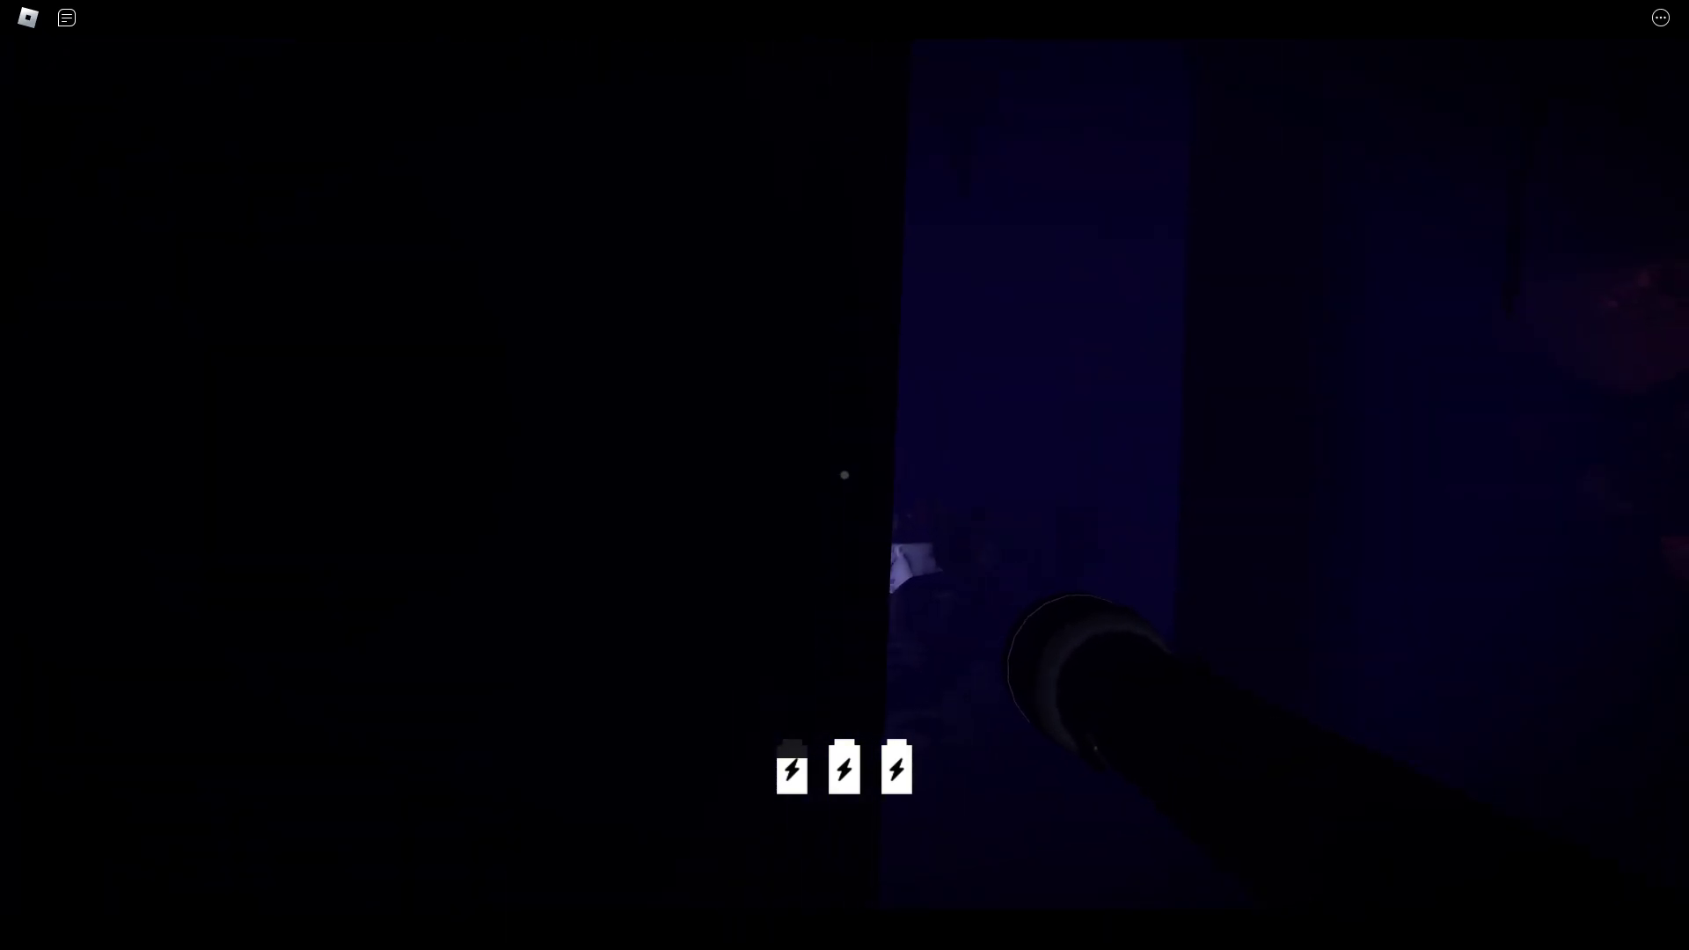
- Sprint down the basement hallway by flashlight and into the red-lit room
key("shift+w")
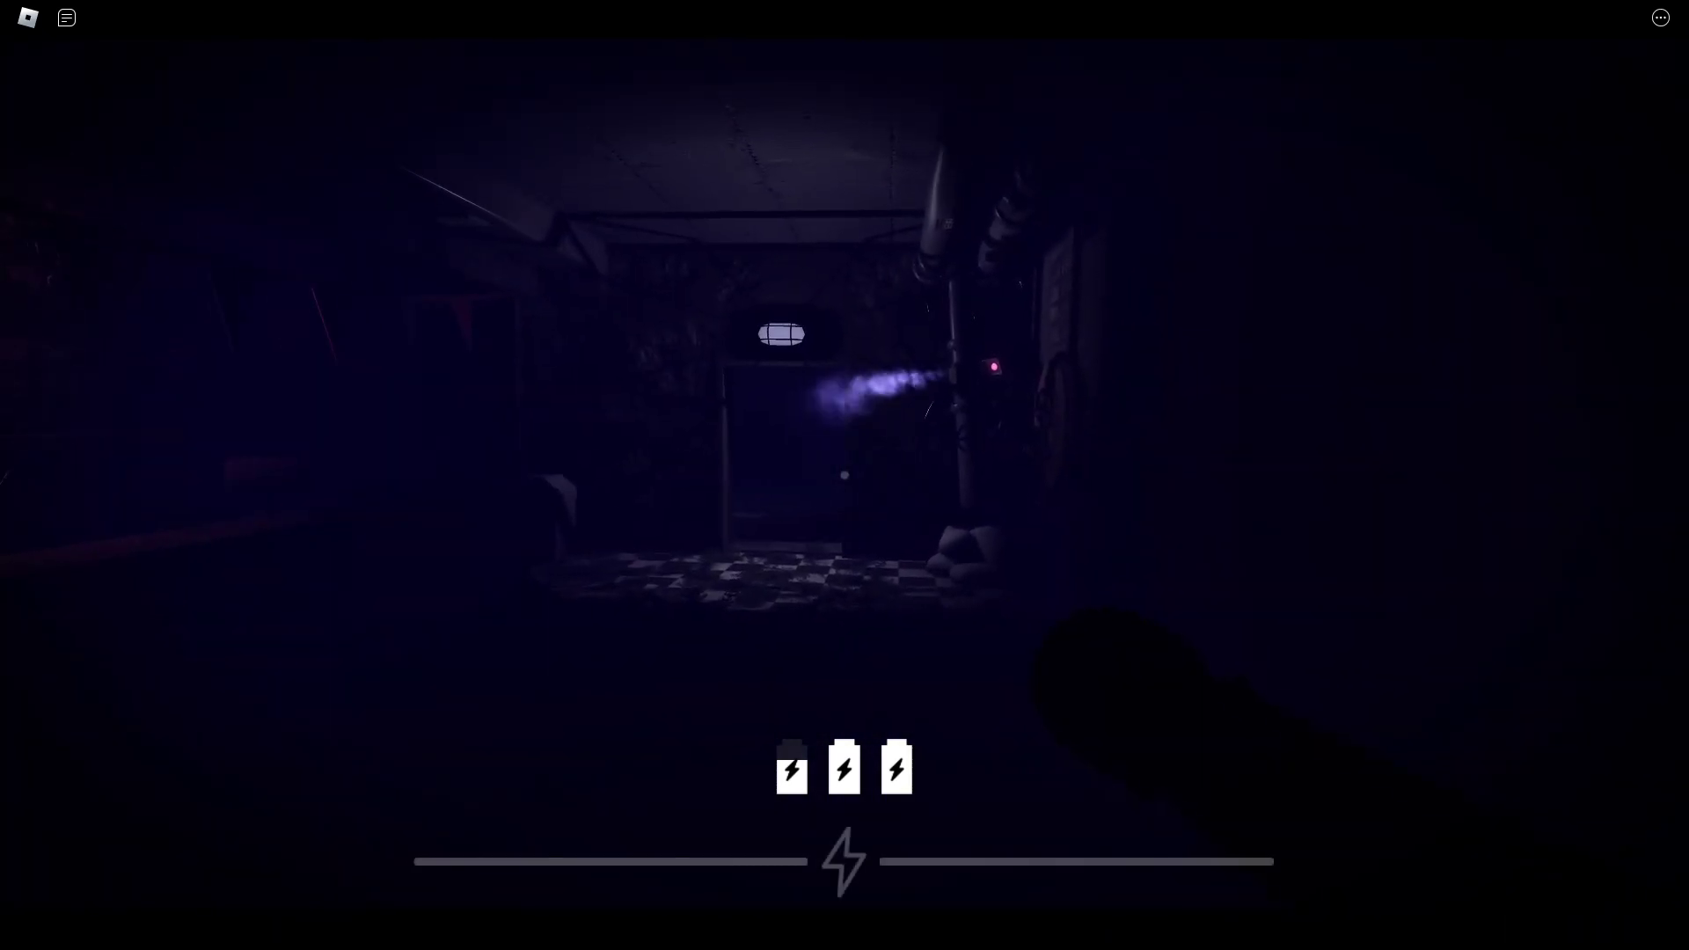
key("shift+w")
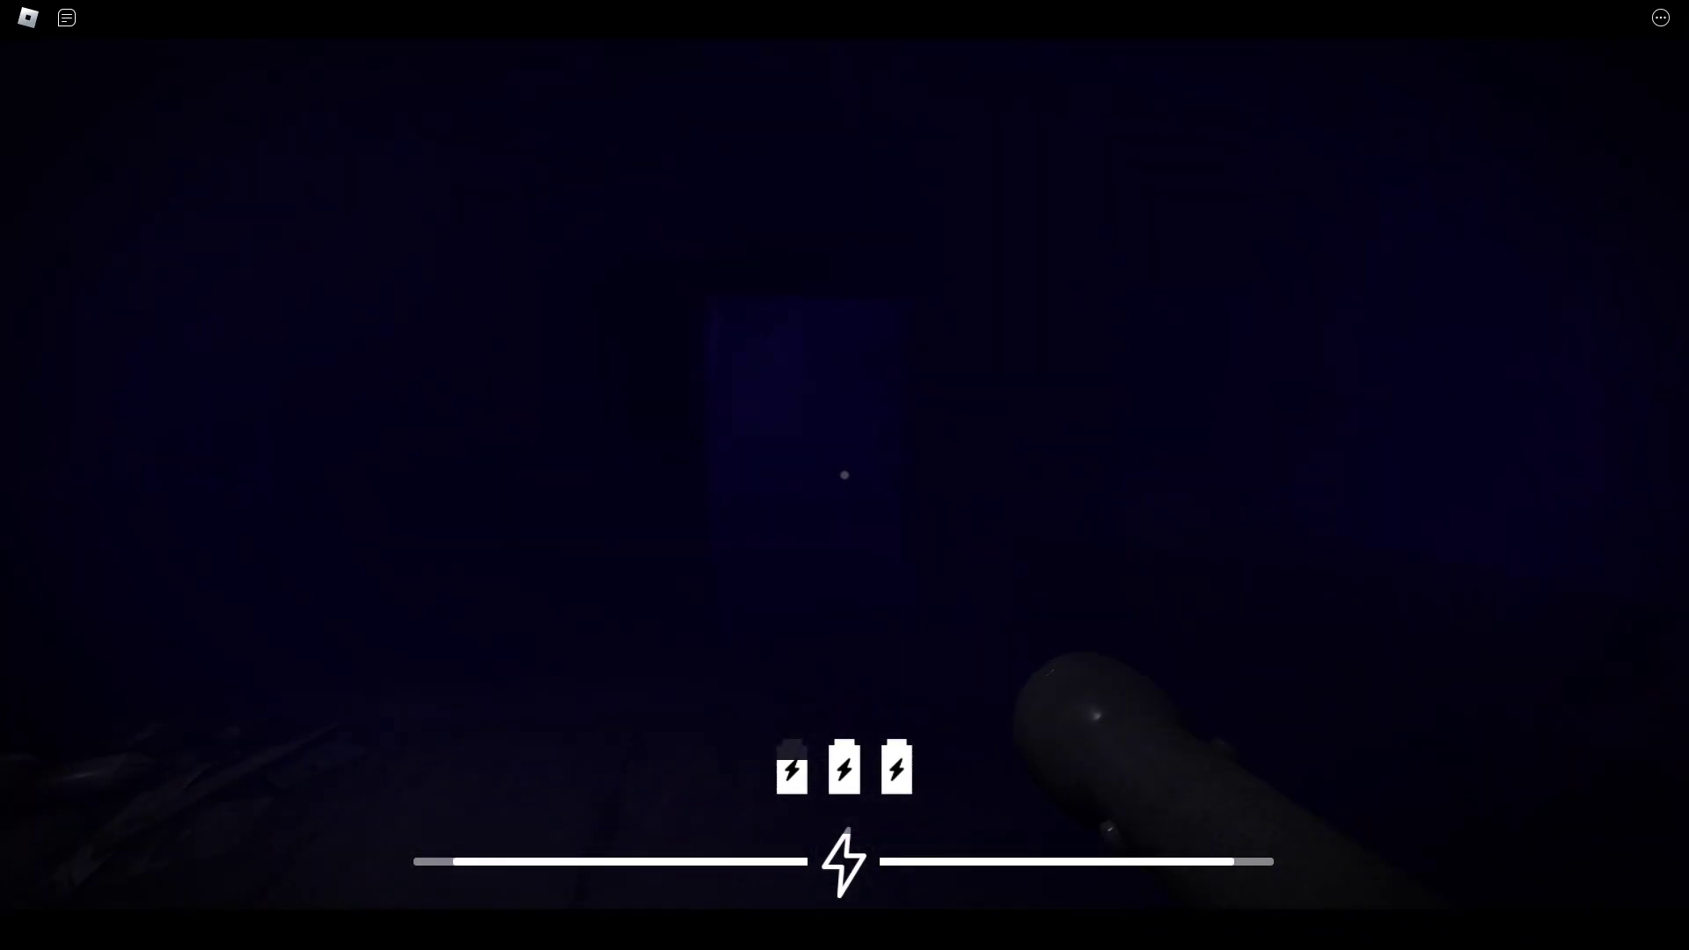
key("shift+w")
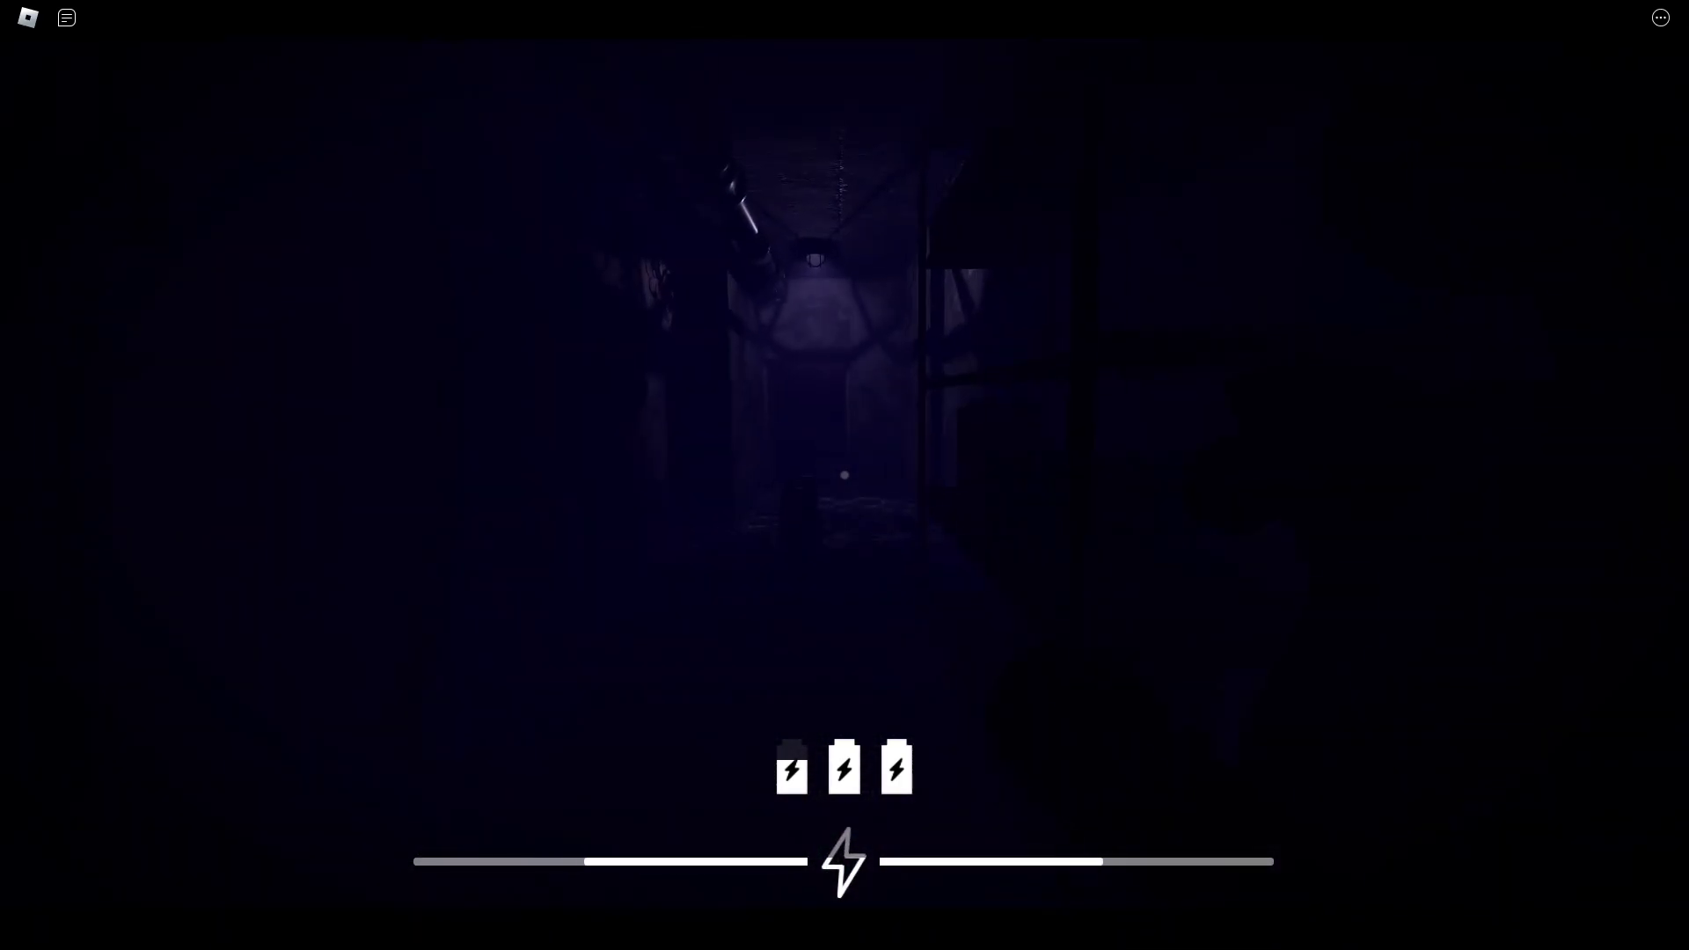
key("shift+w")
key("f")
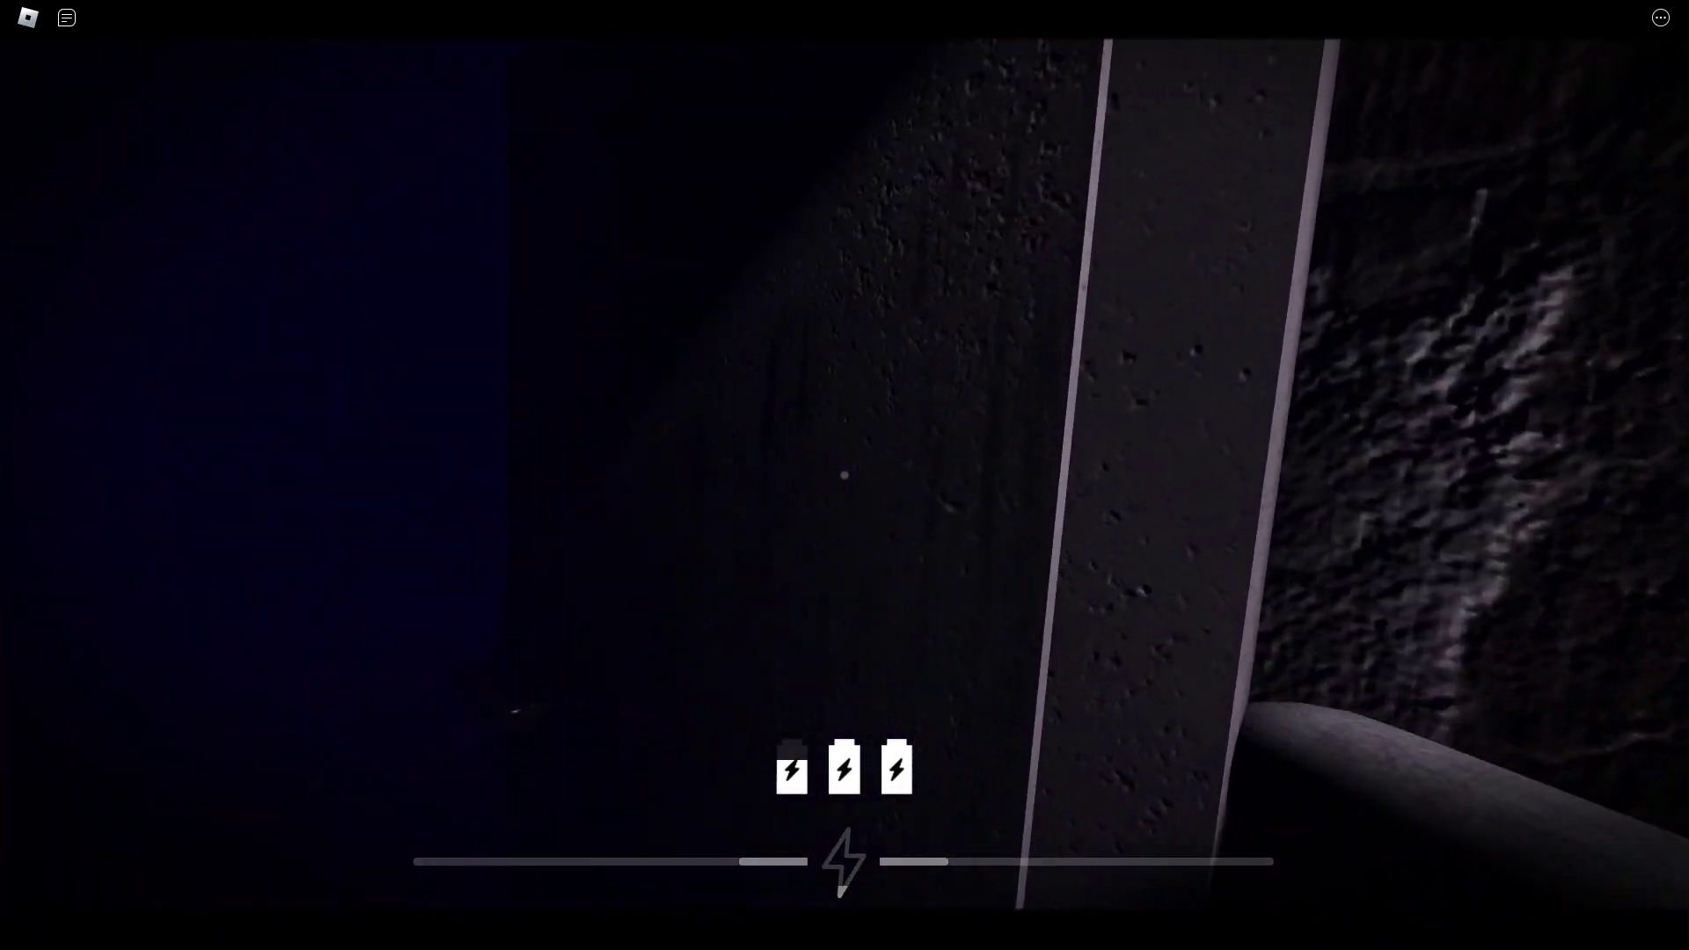
key("w")
key("f")
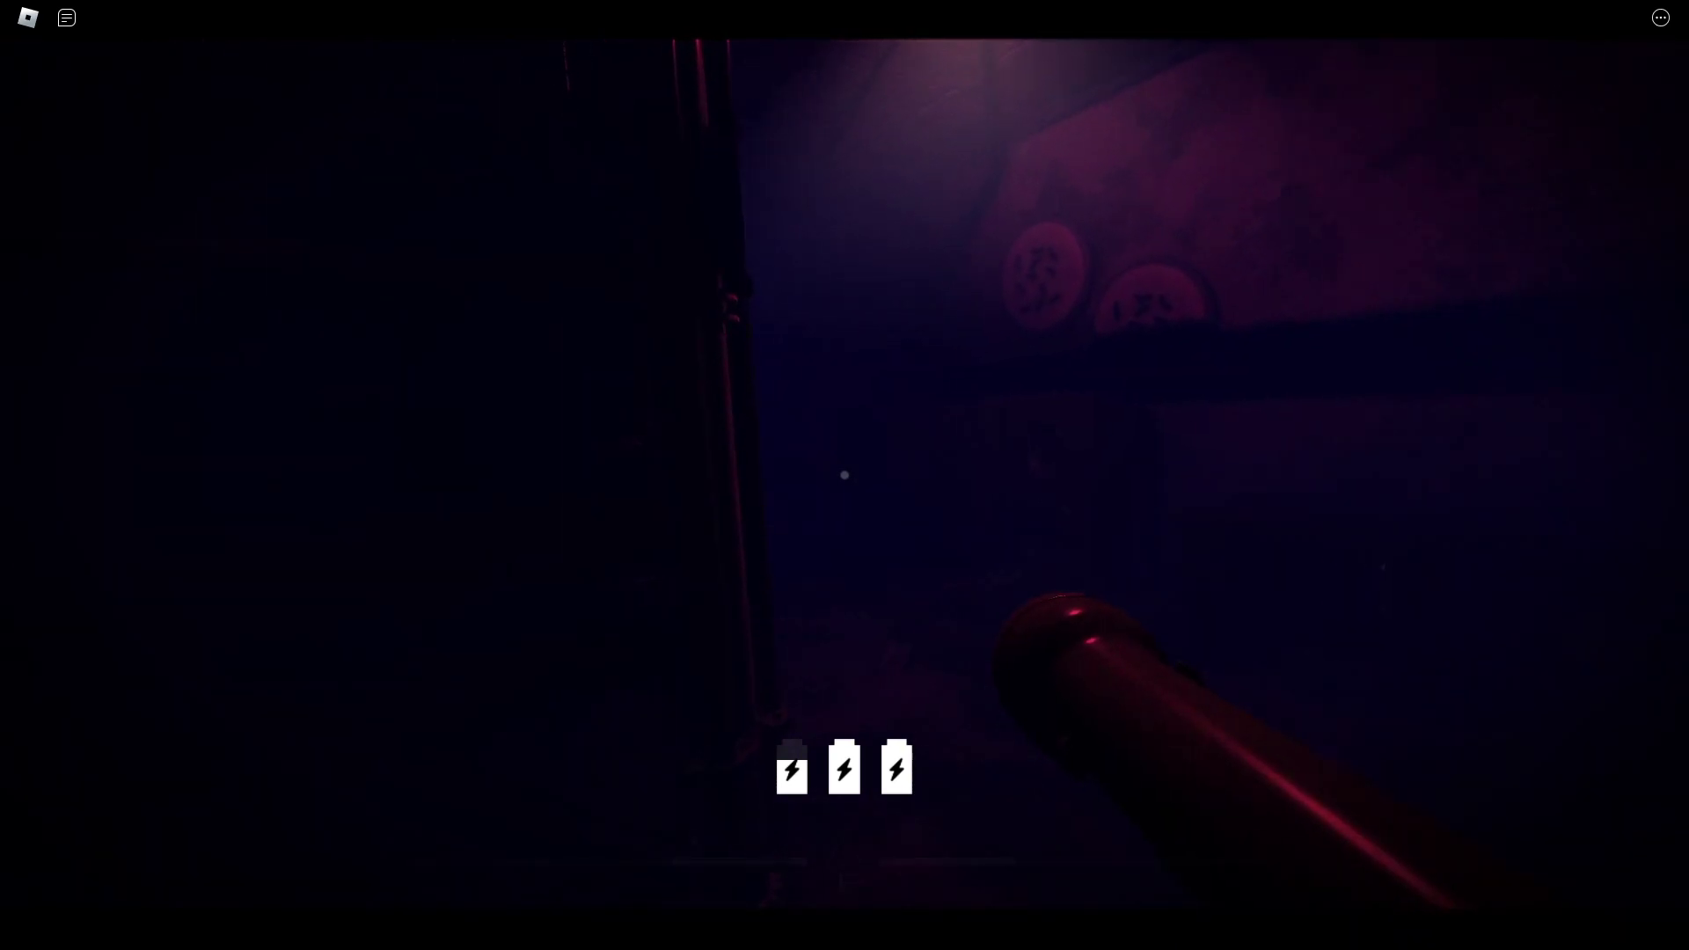
- Continue through the dark tunnel and past the shelves to the generator room
key("w")
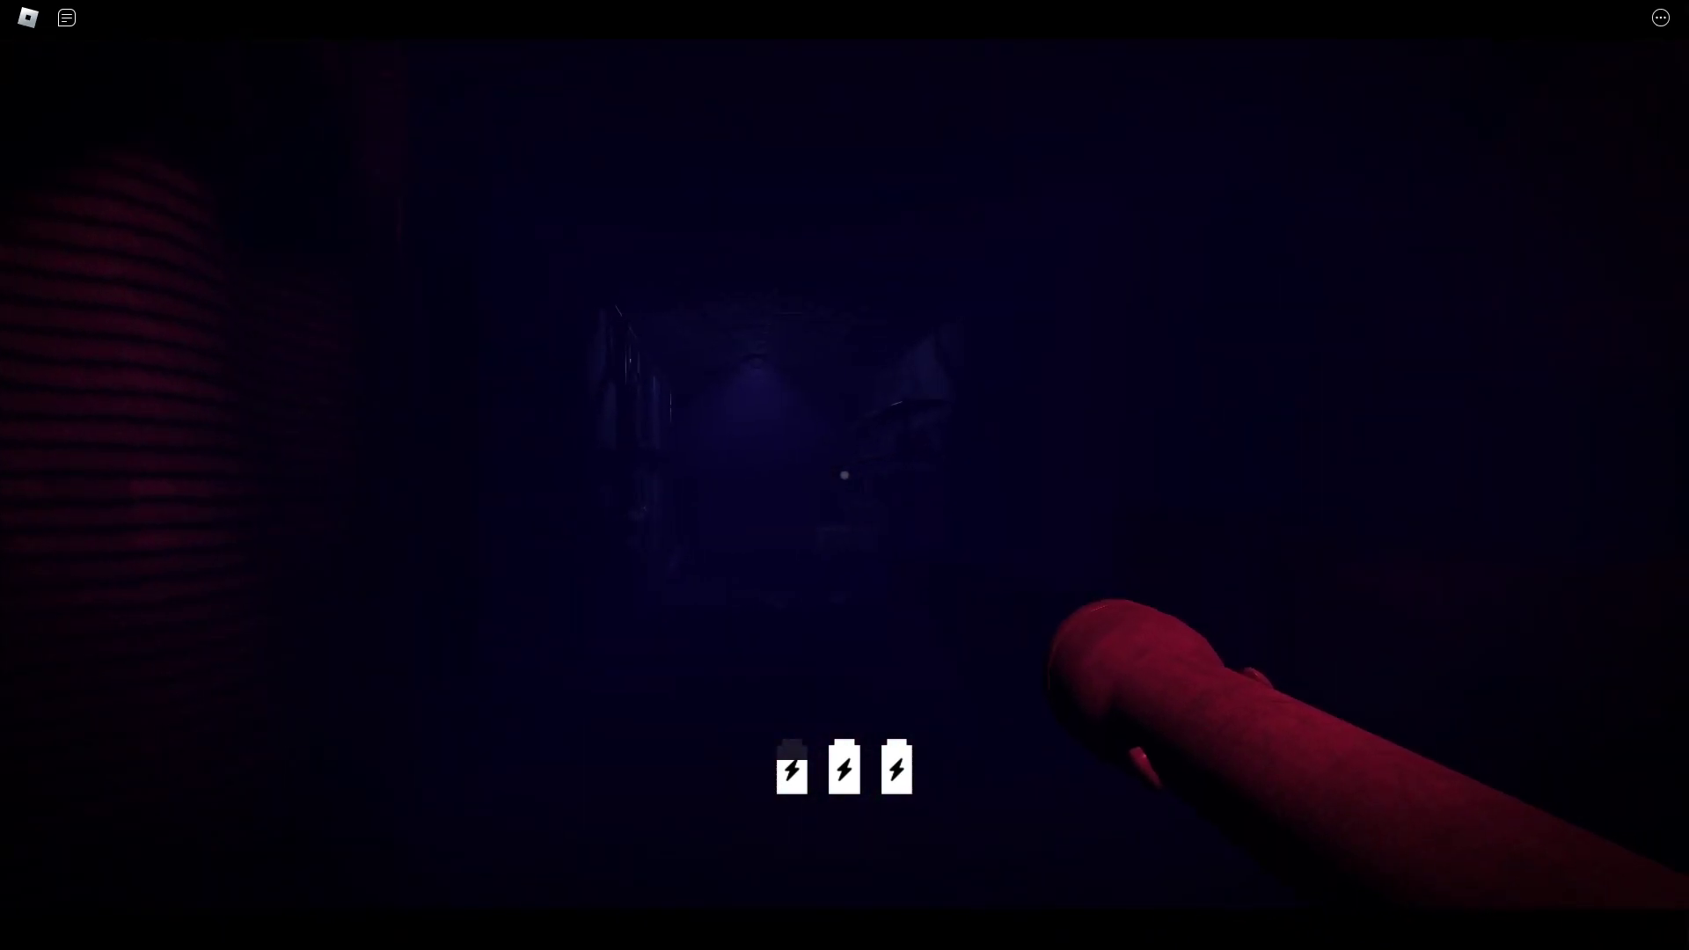
key("shift+w")
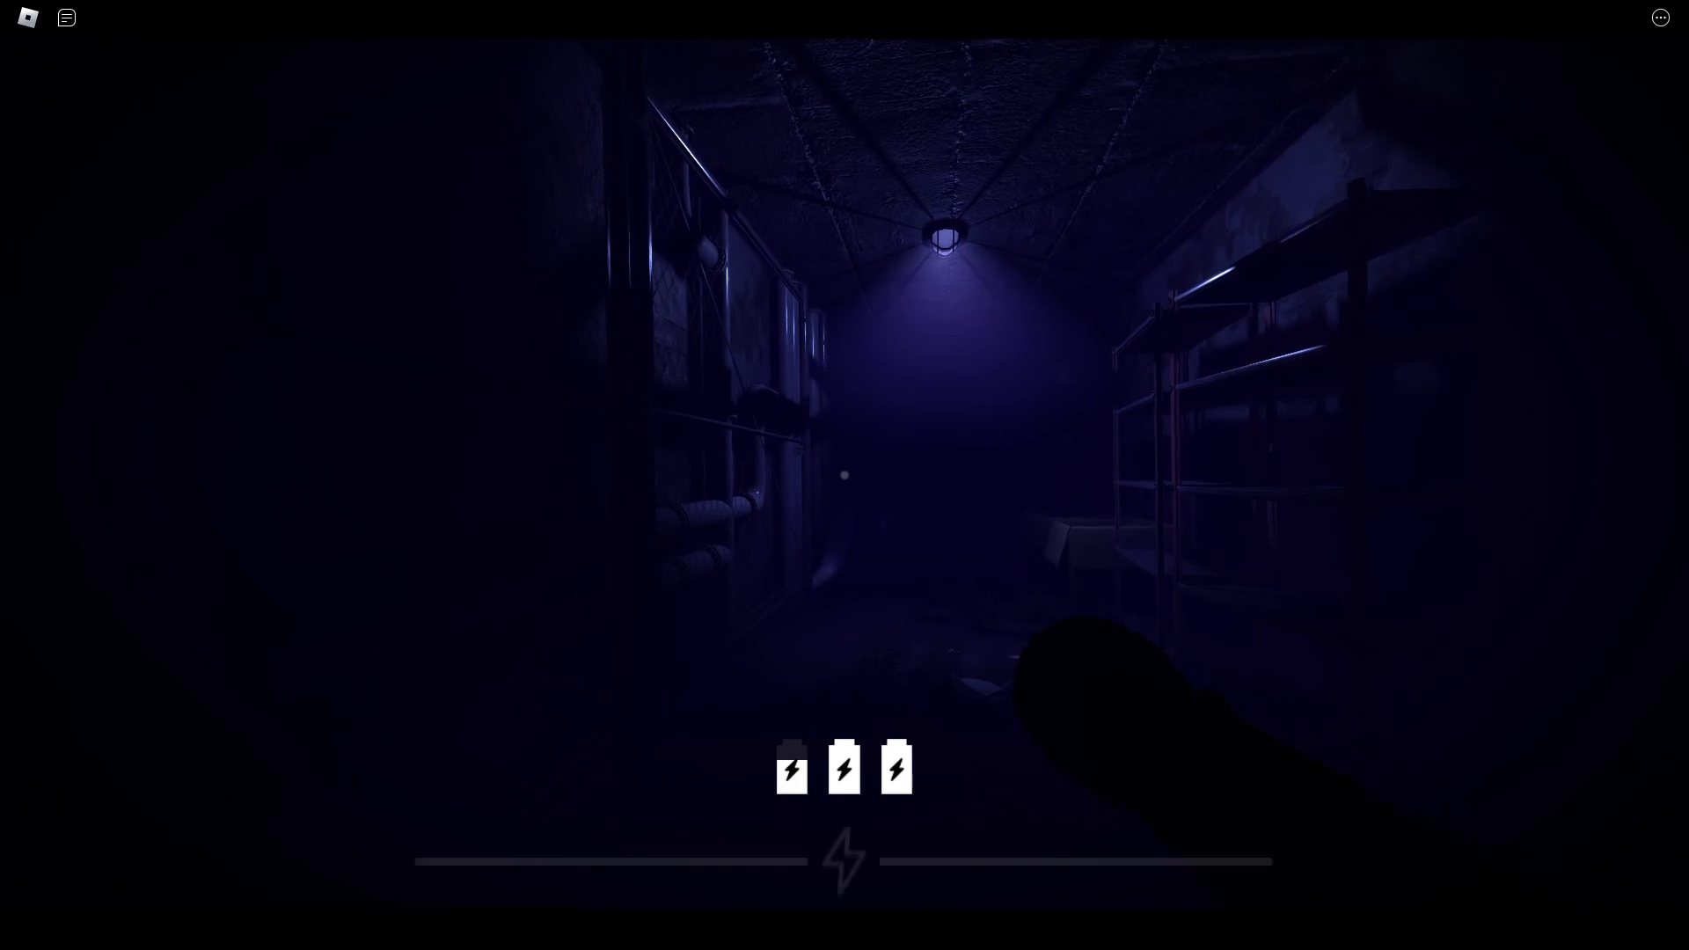
key("f")
key("shift+w")
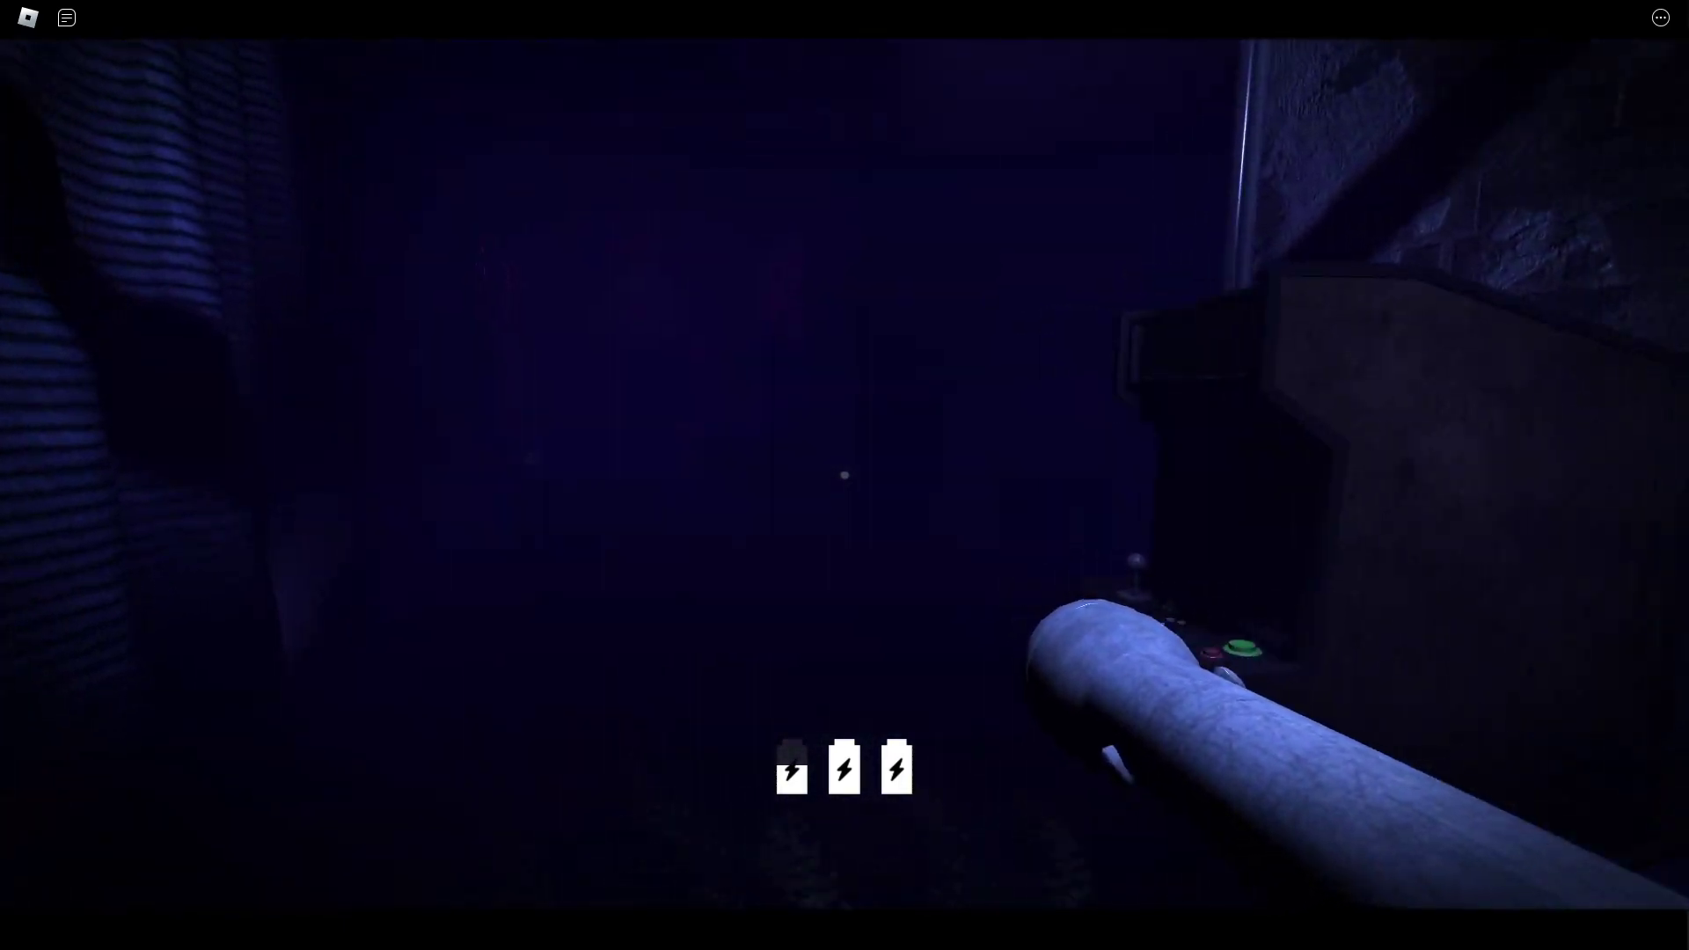
key("shift+w")
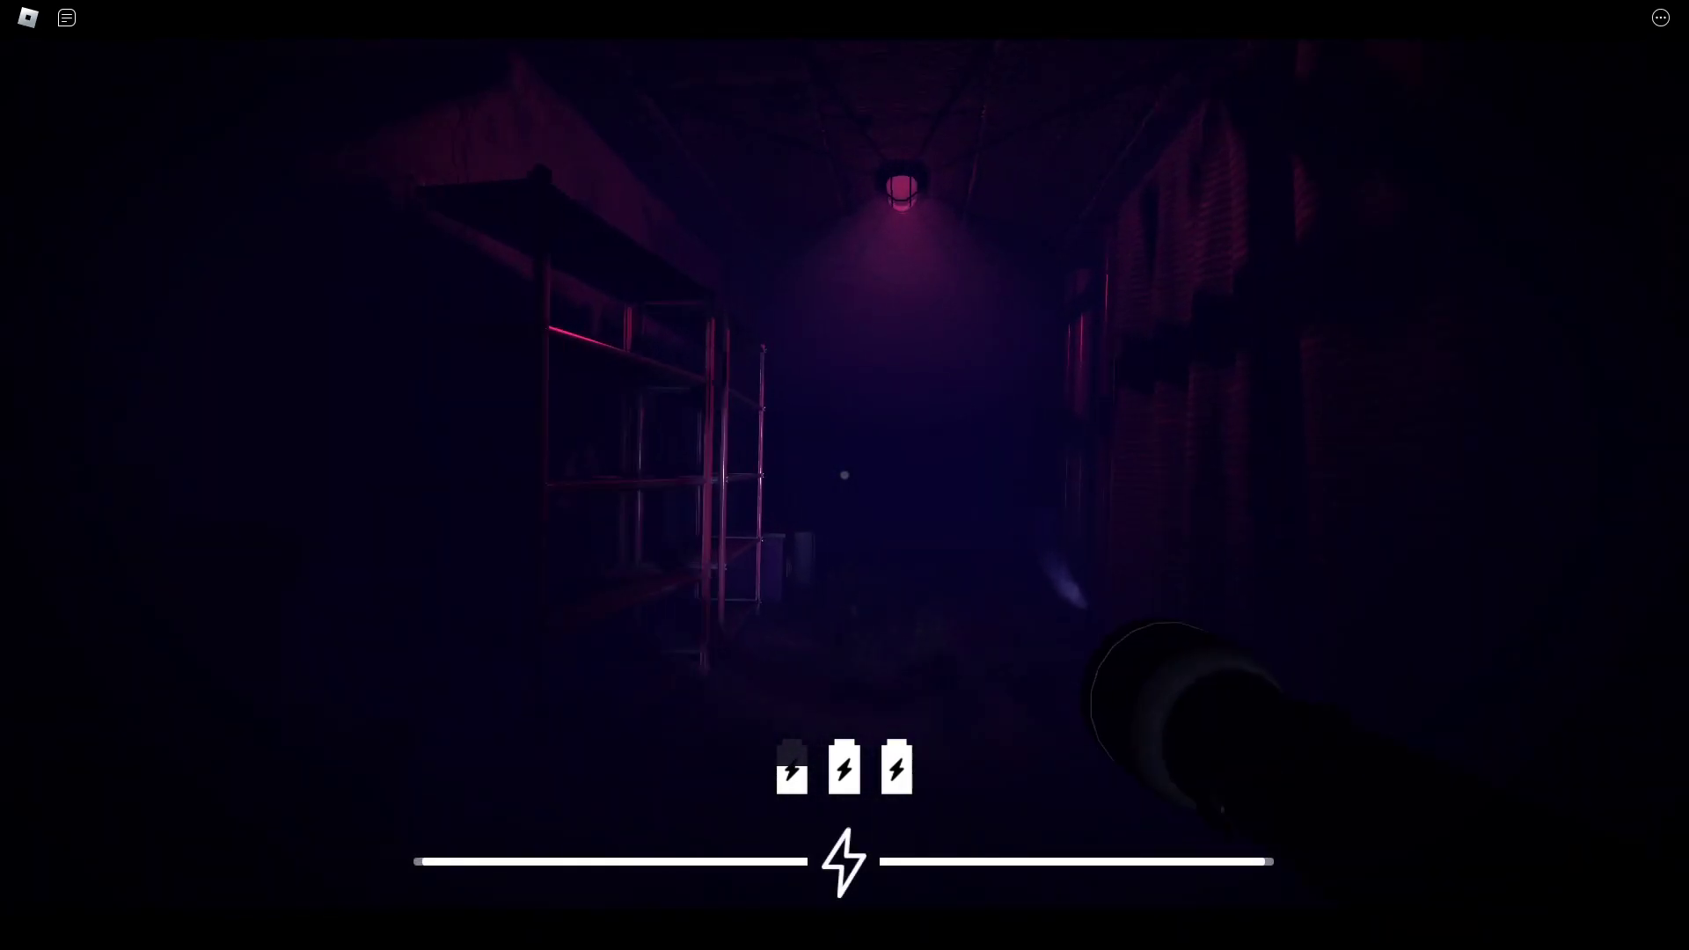
key("shift+w")
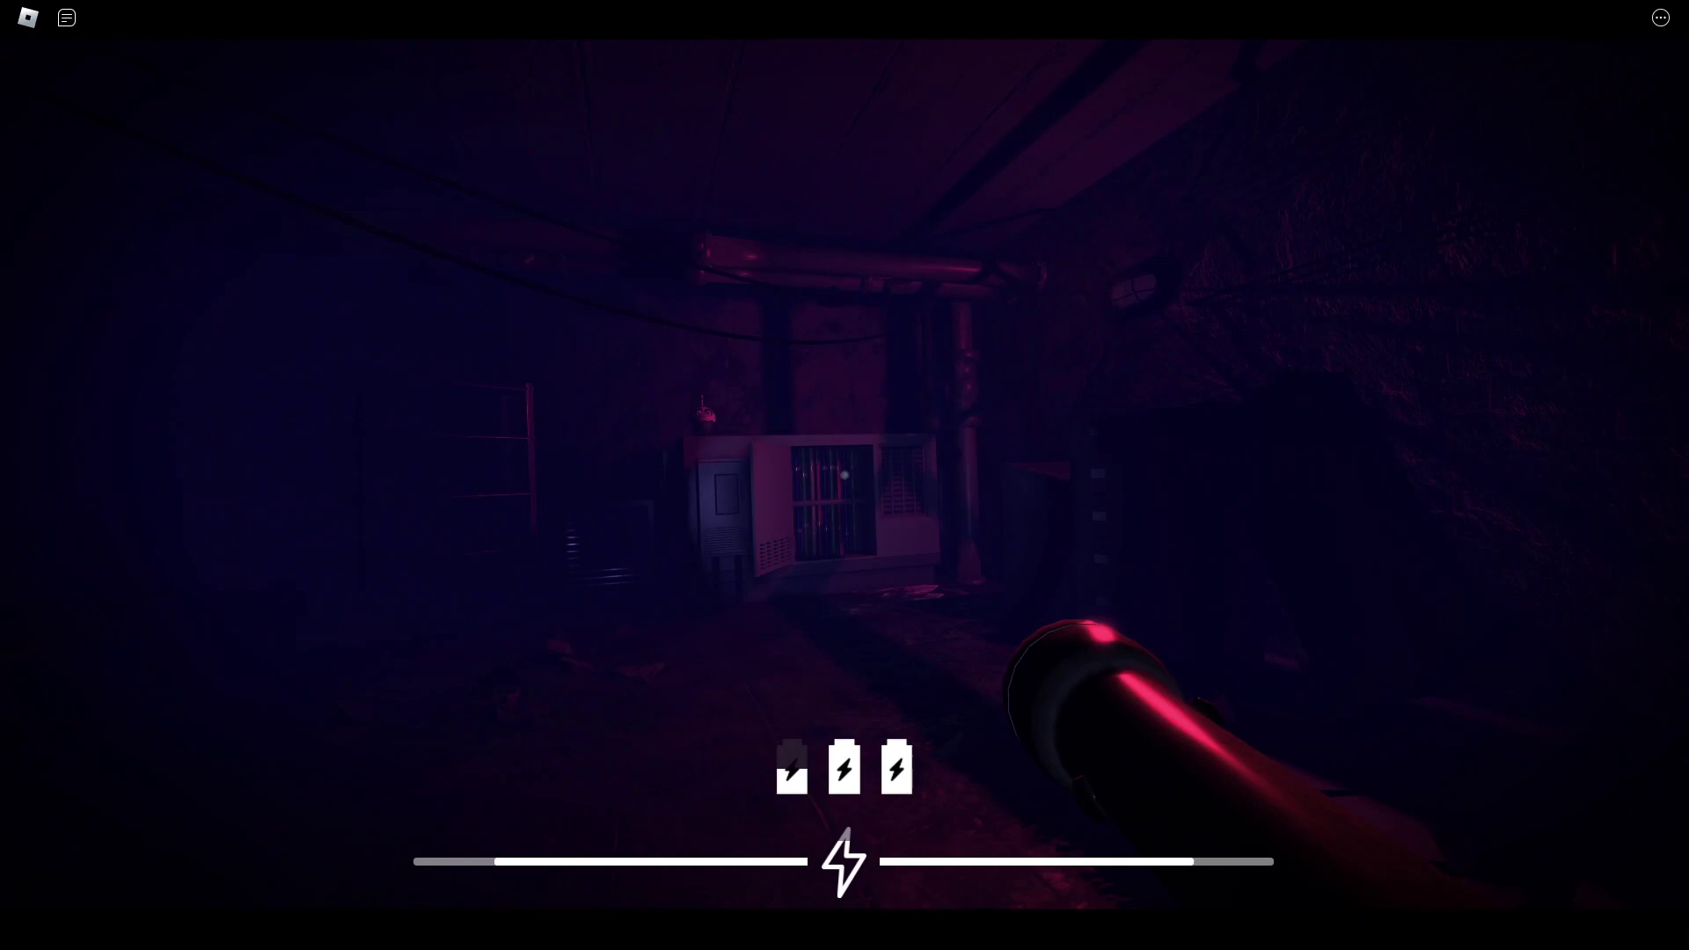
- Walk along the shelved corridor with the flashlight on, up to the generator box
key("w")
key("shift+w")
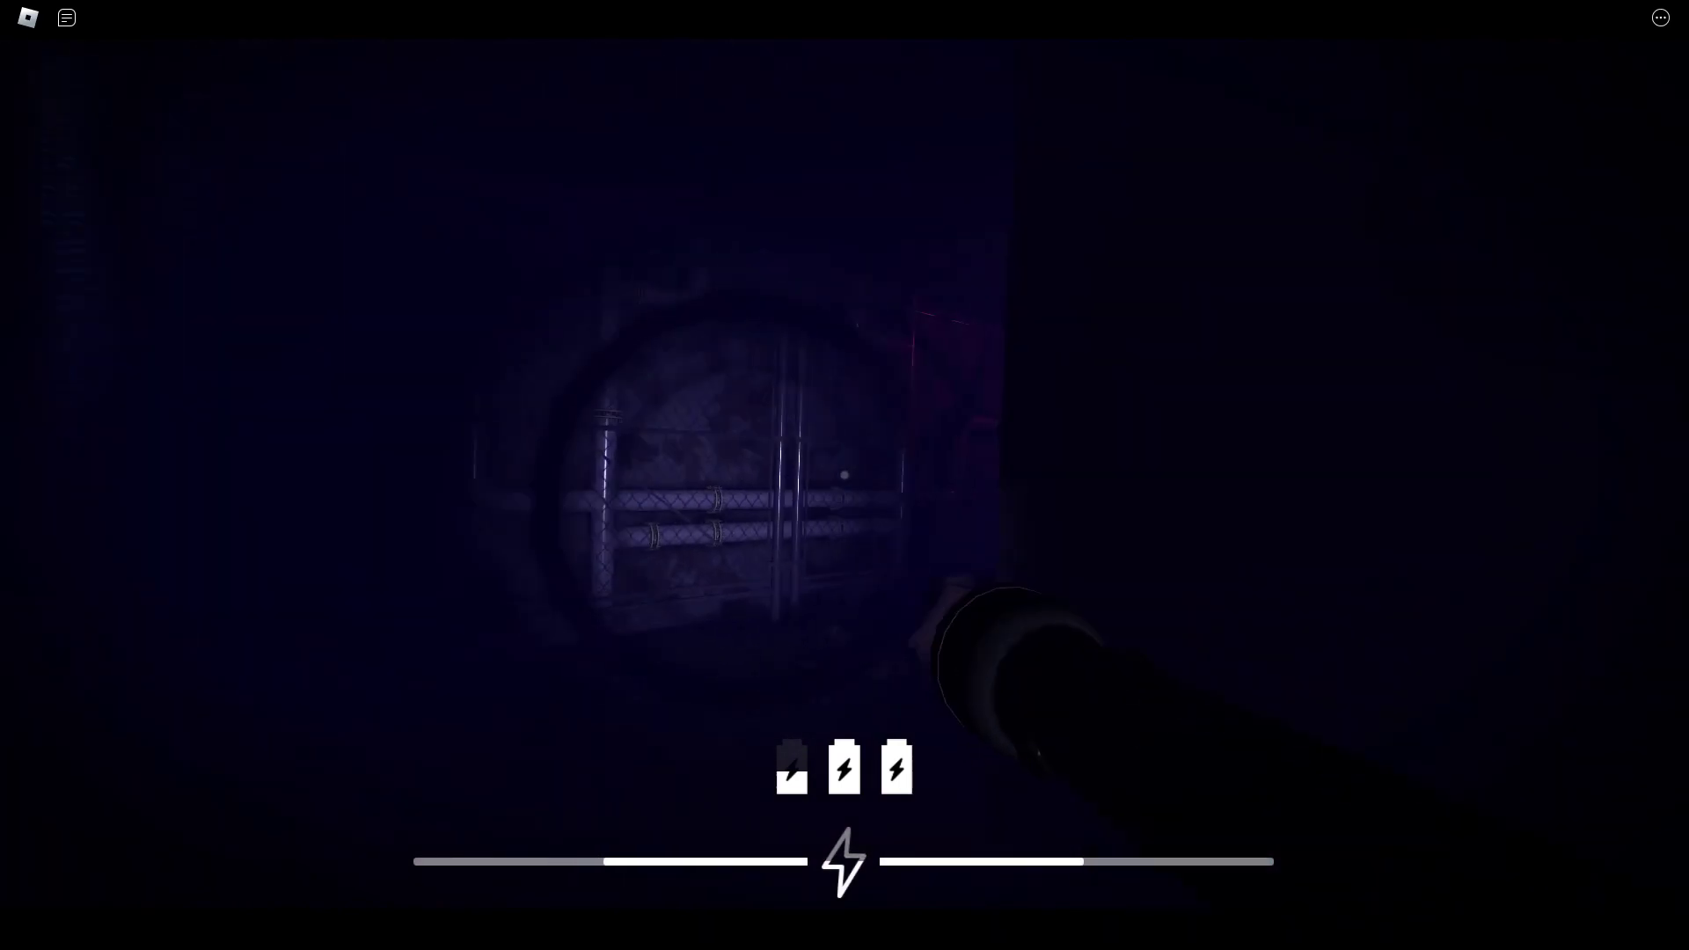
left_click(845, 475)
key("w")
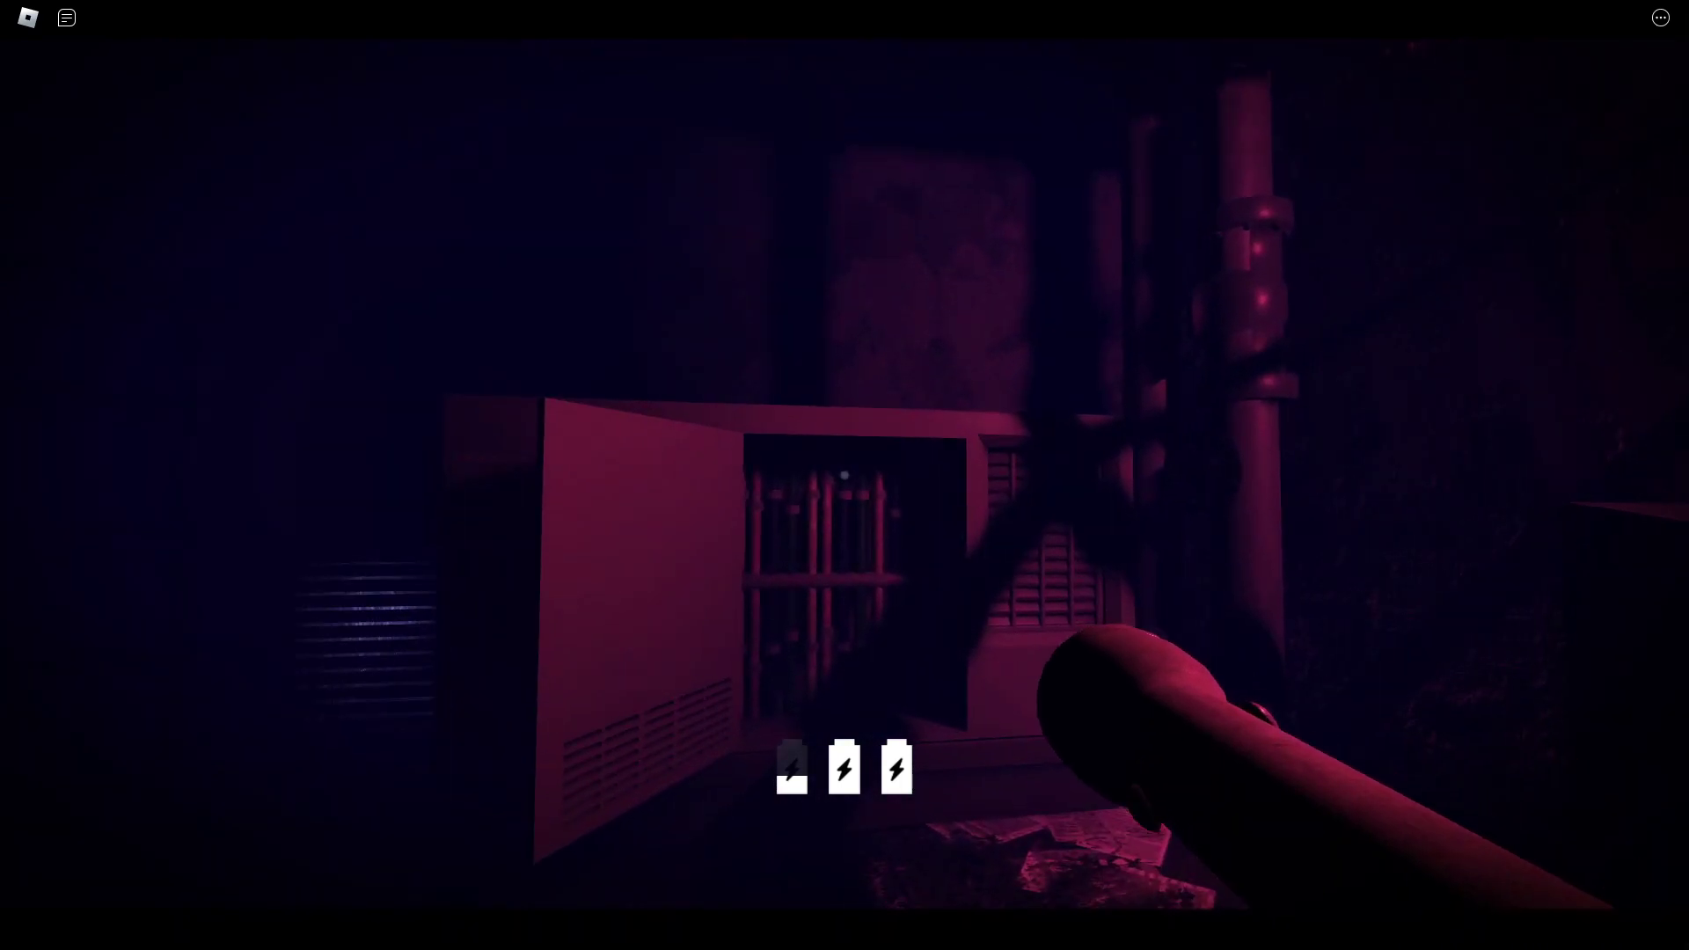
key("w")
- Hold E at the generator until Restart Generator completes
key("e")
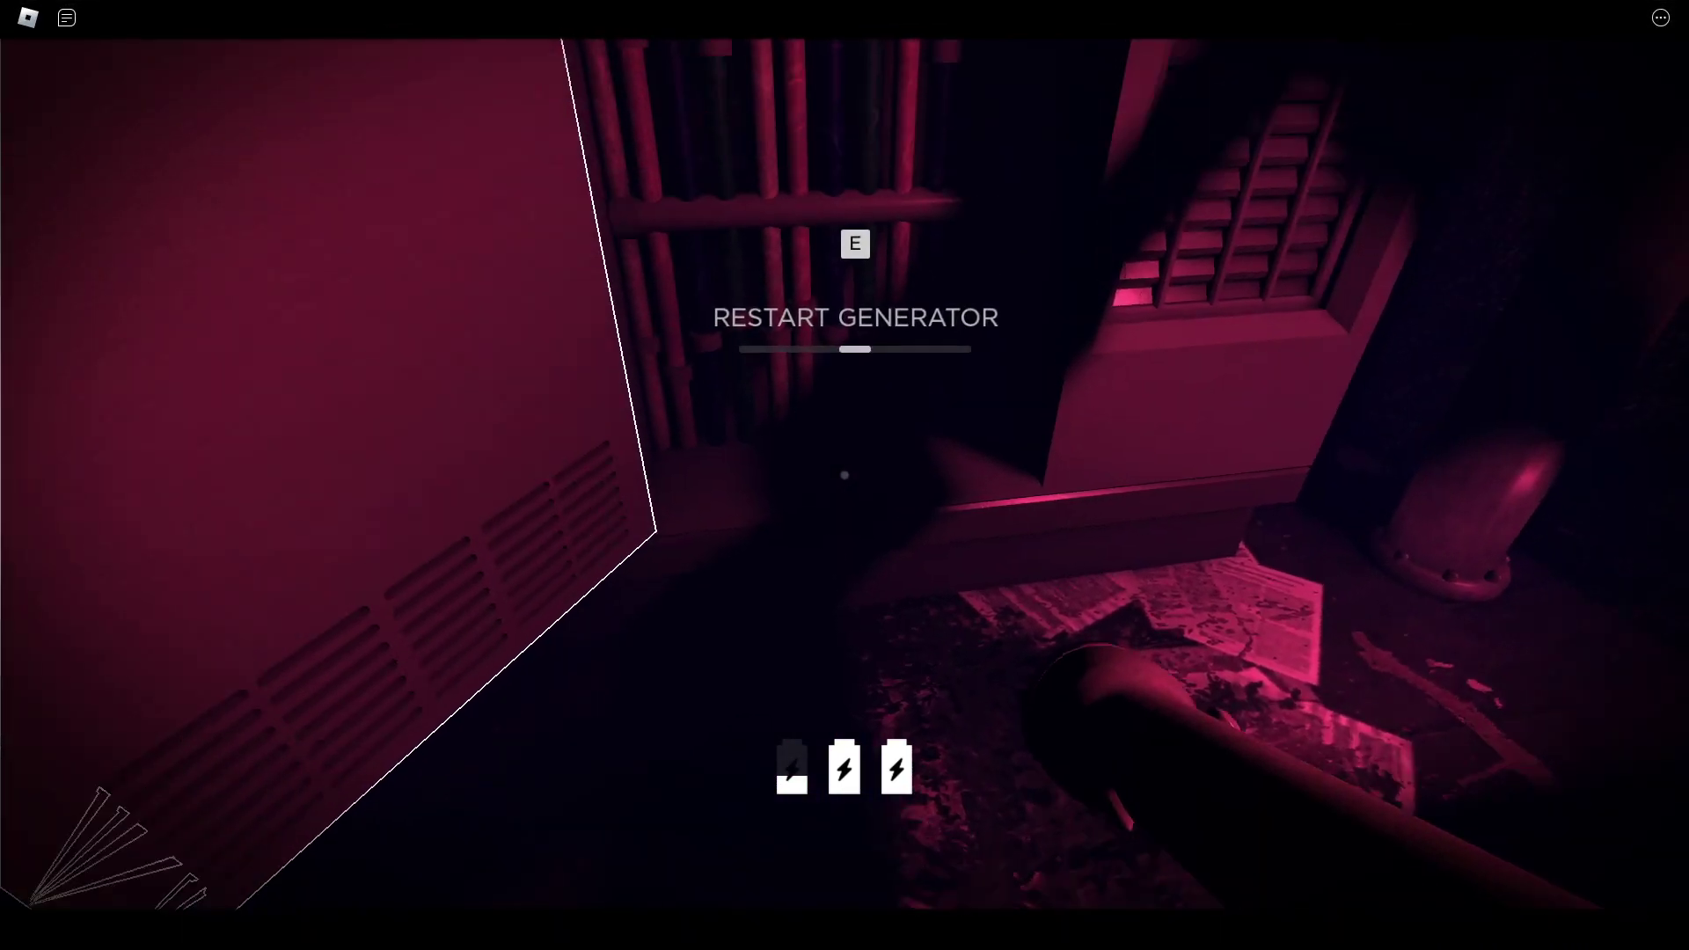
key("e")
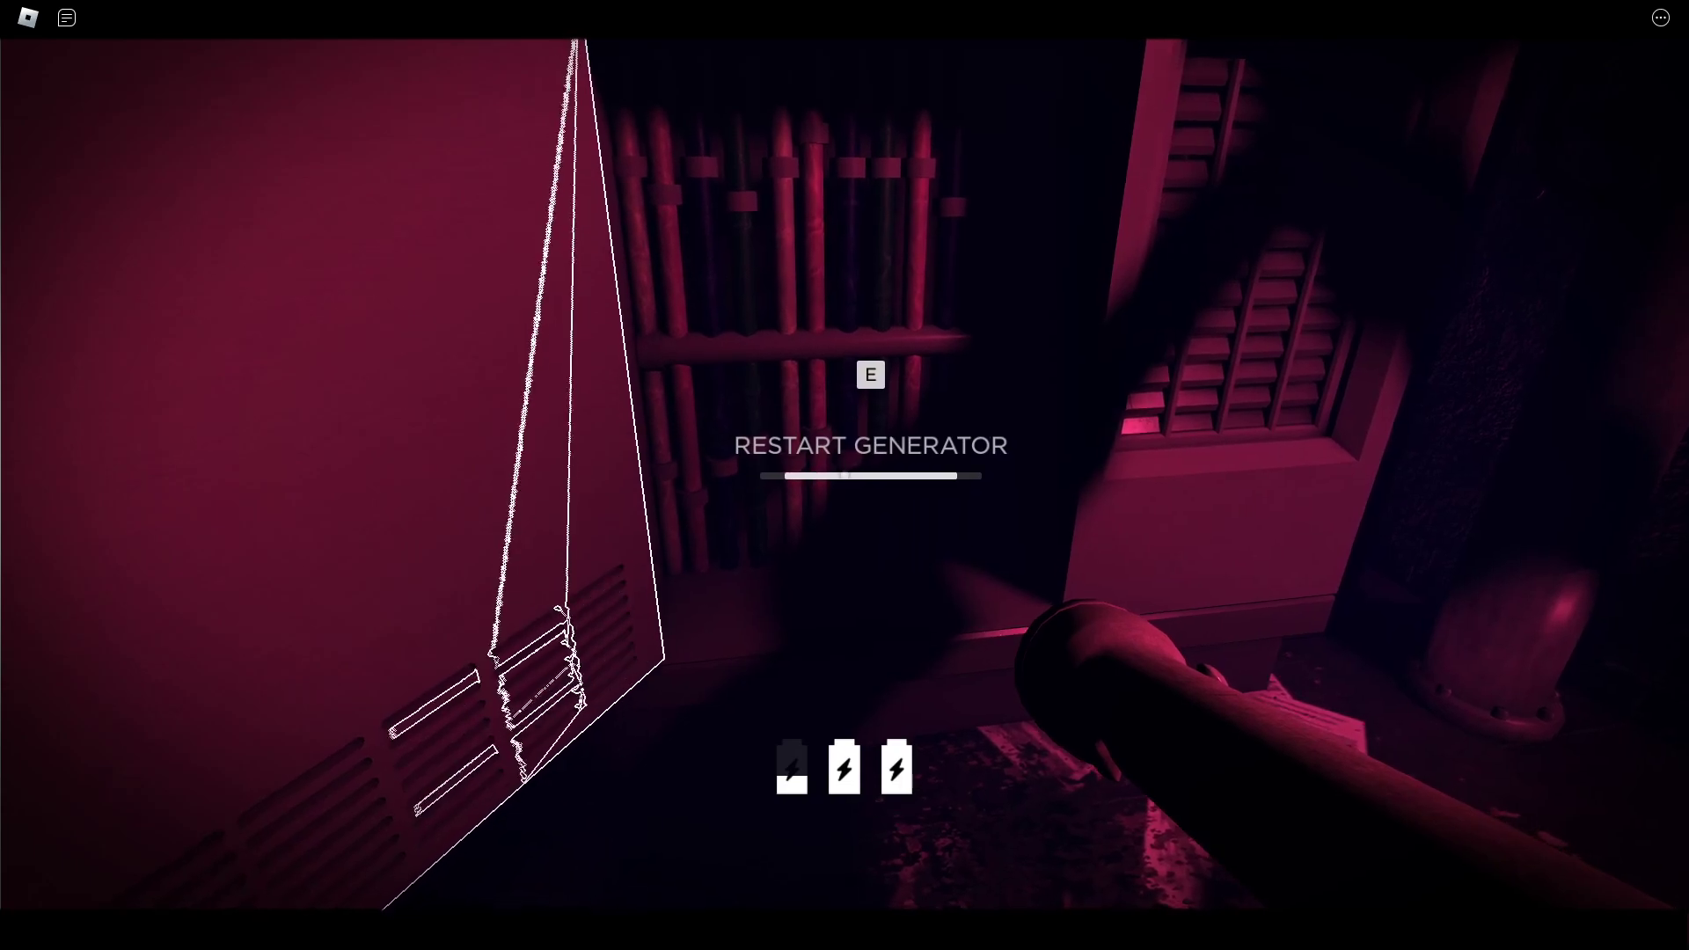
key("e")
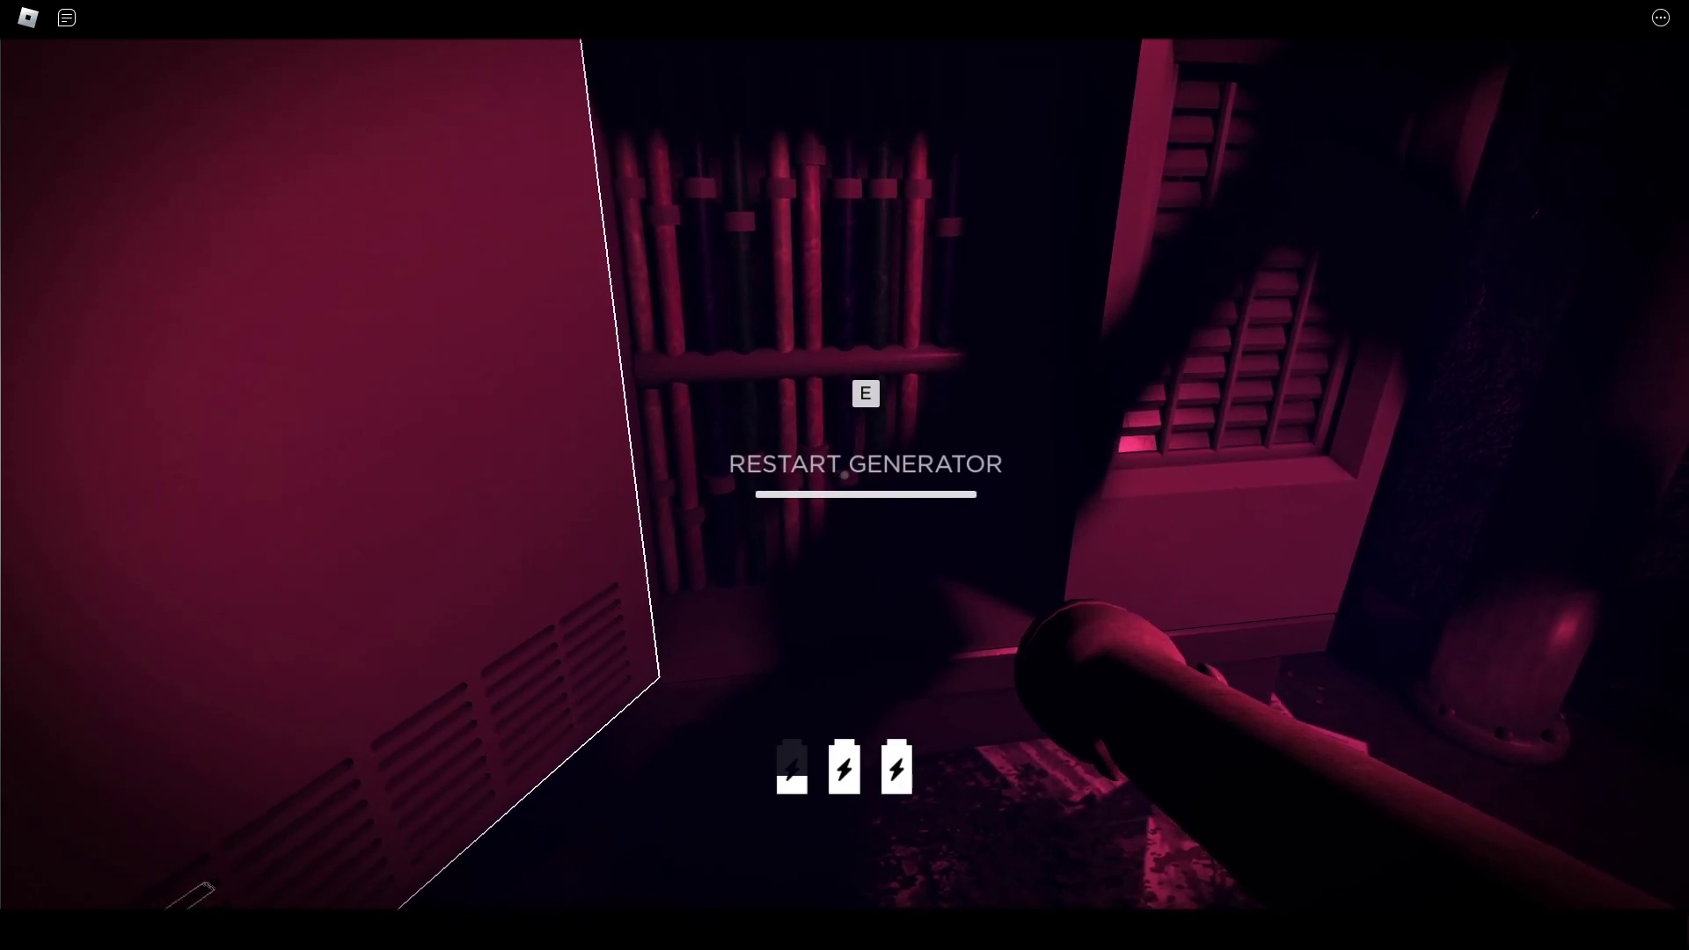
key("e")
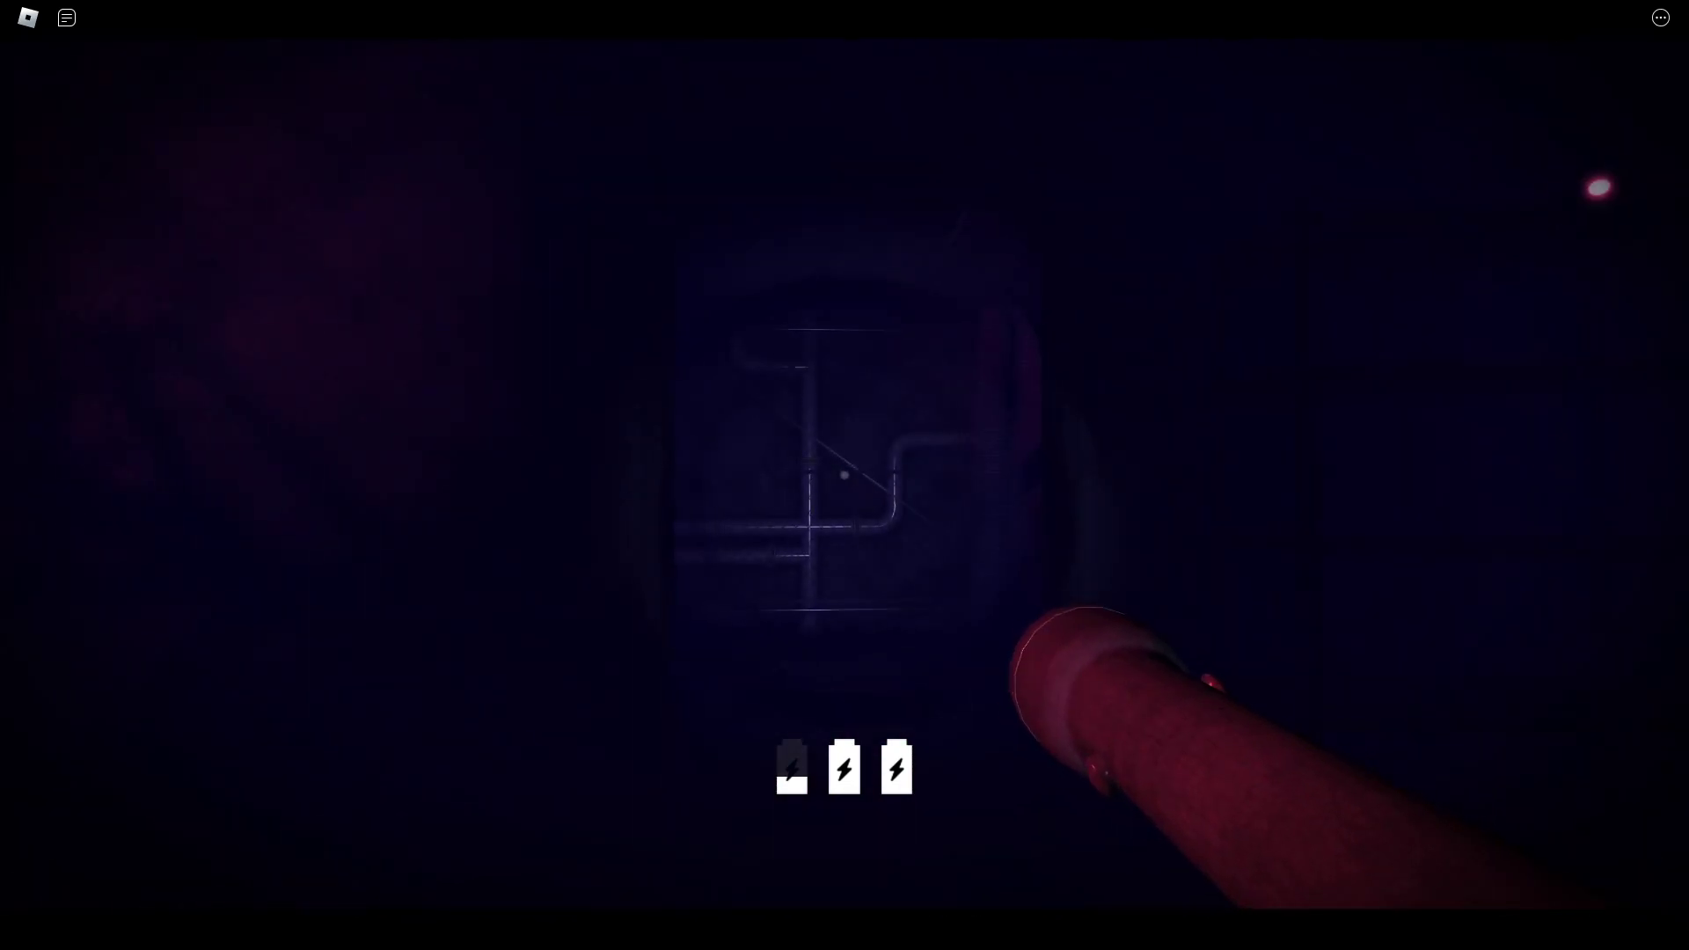
- Run back through the hallways past the pipes into the dark locker room
key("f")
key("w")
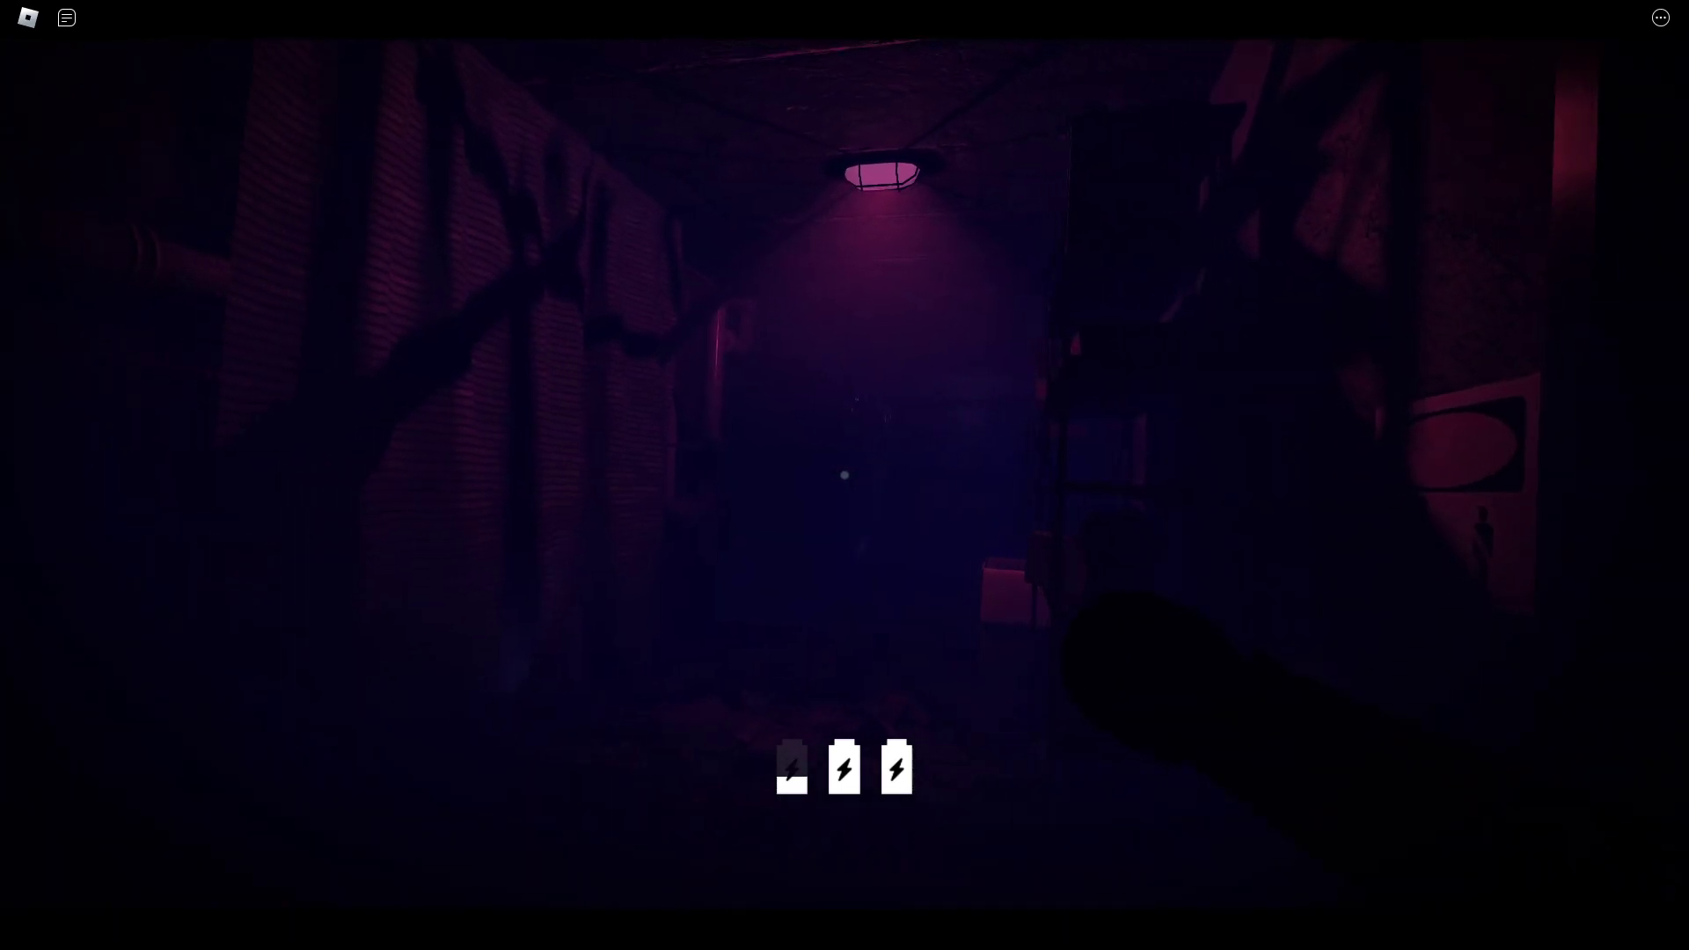
key("w")
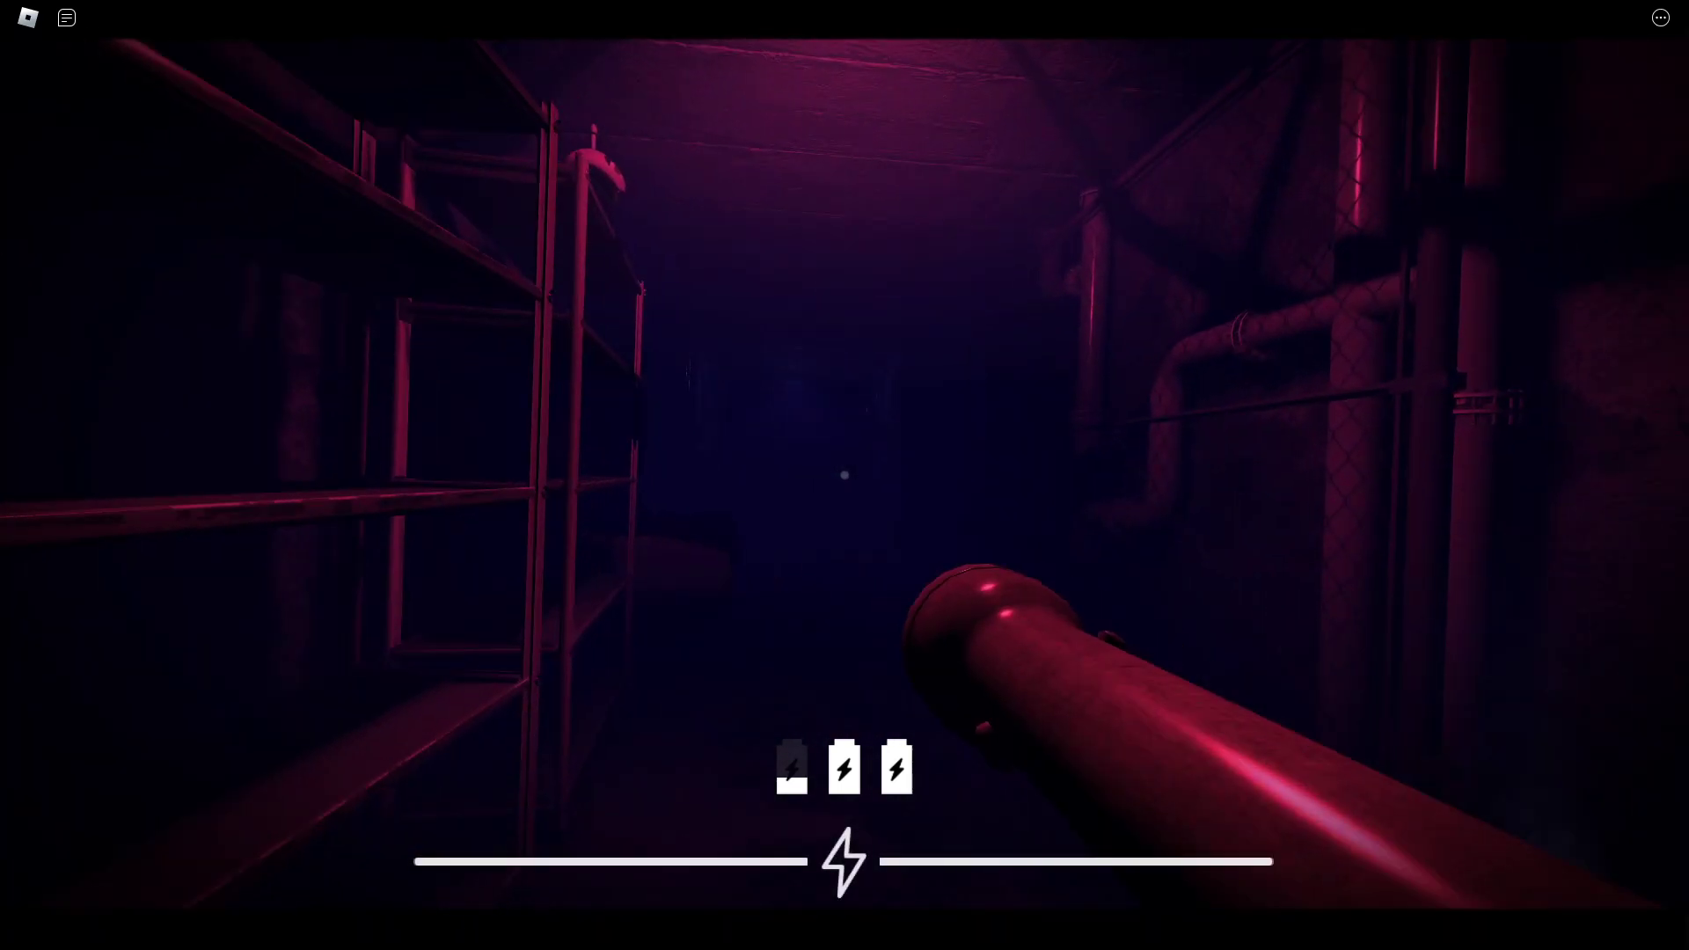
key("f")
key("w")
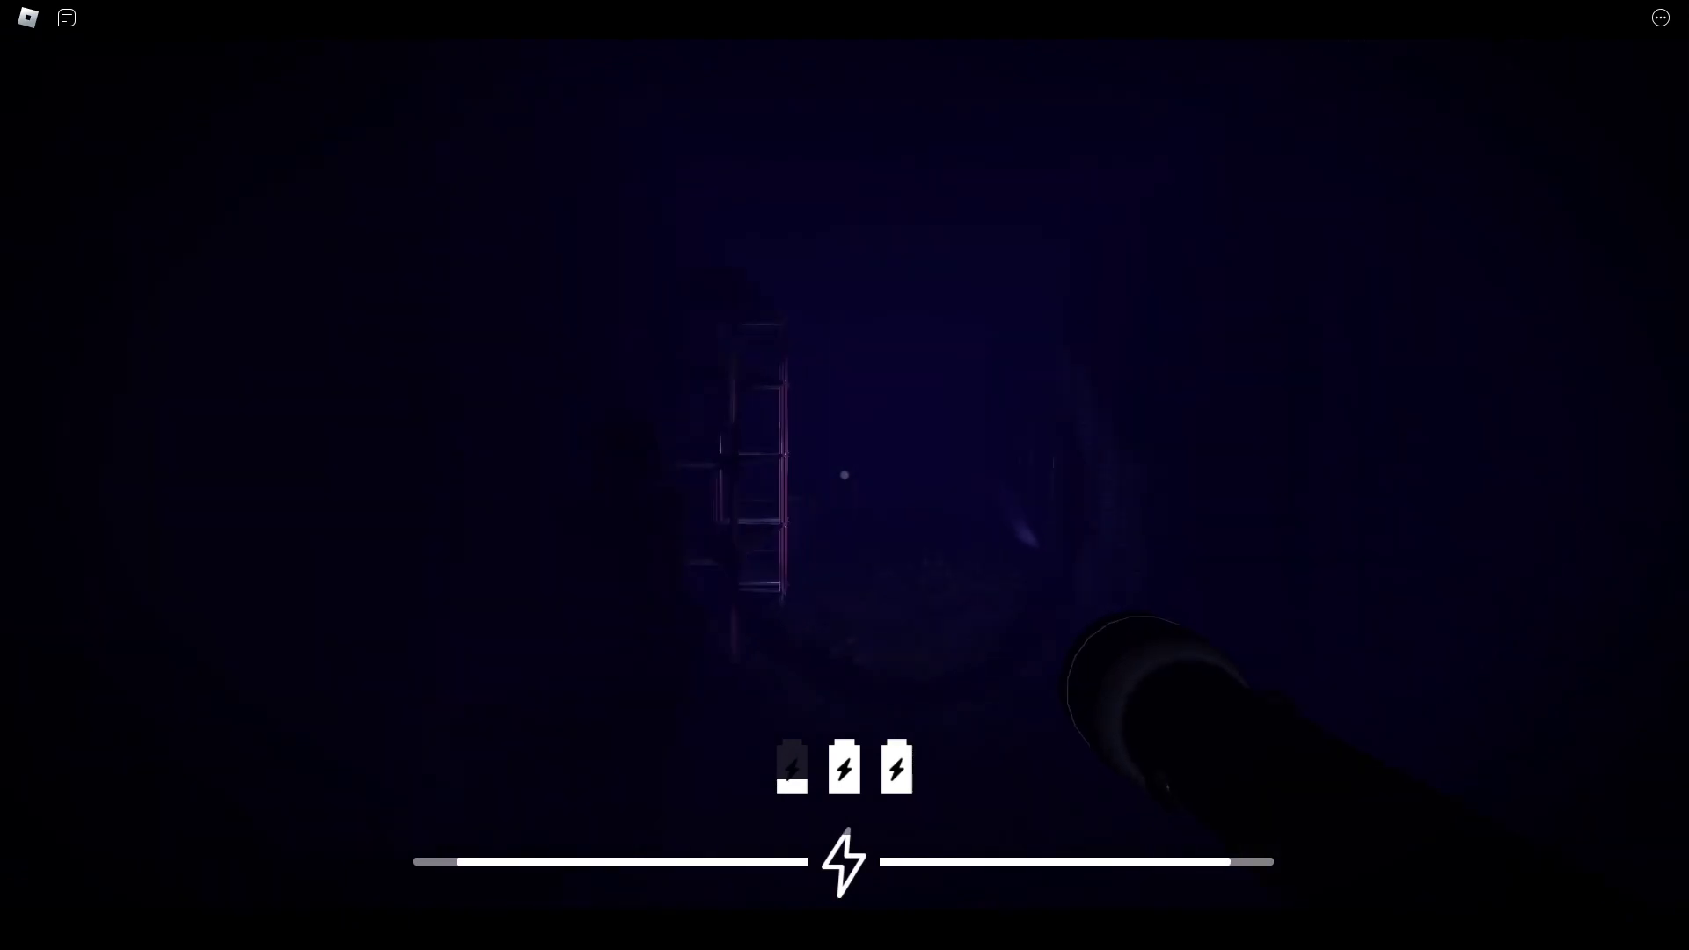
key("w")
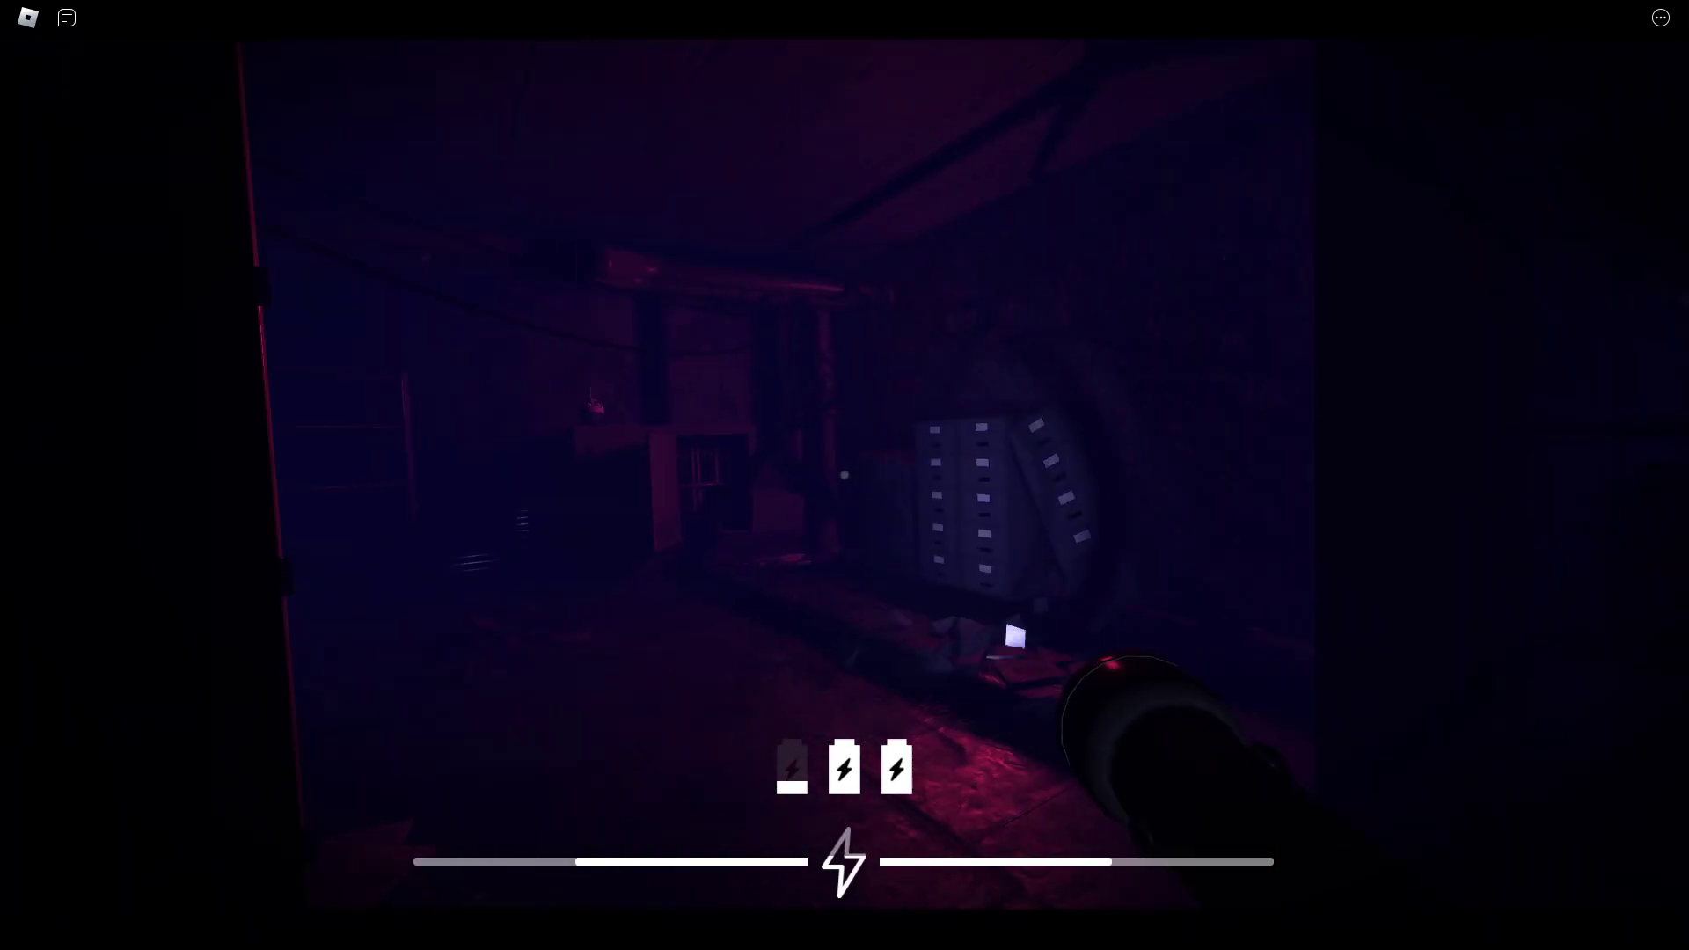
key("w")
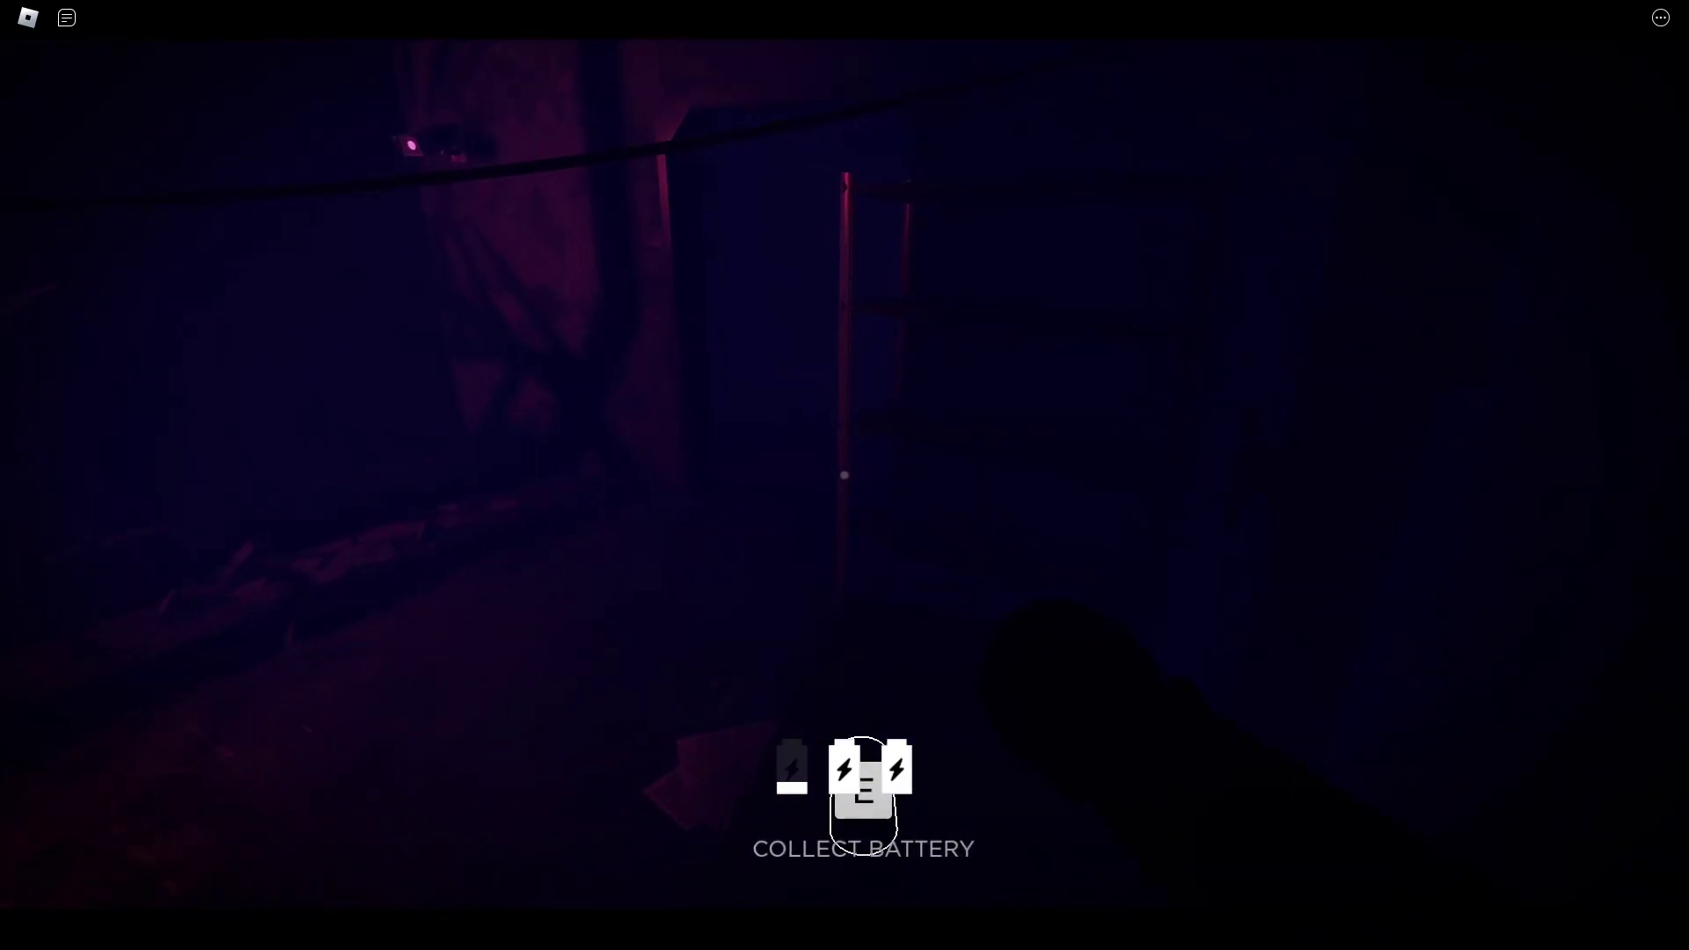
- Collect the battery and look around the dark room's ceiling pipes
key("e")
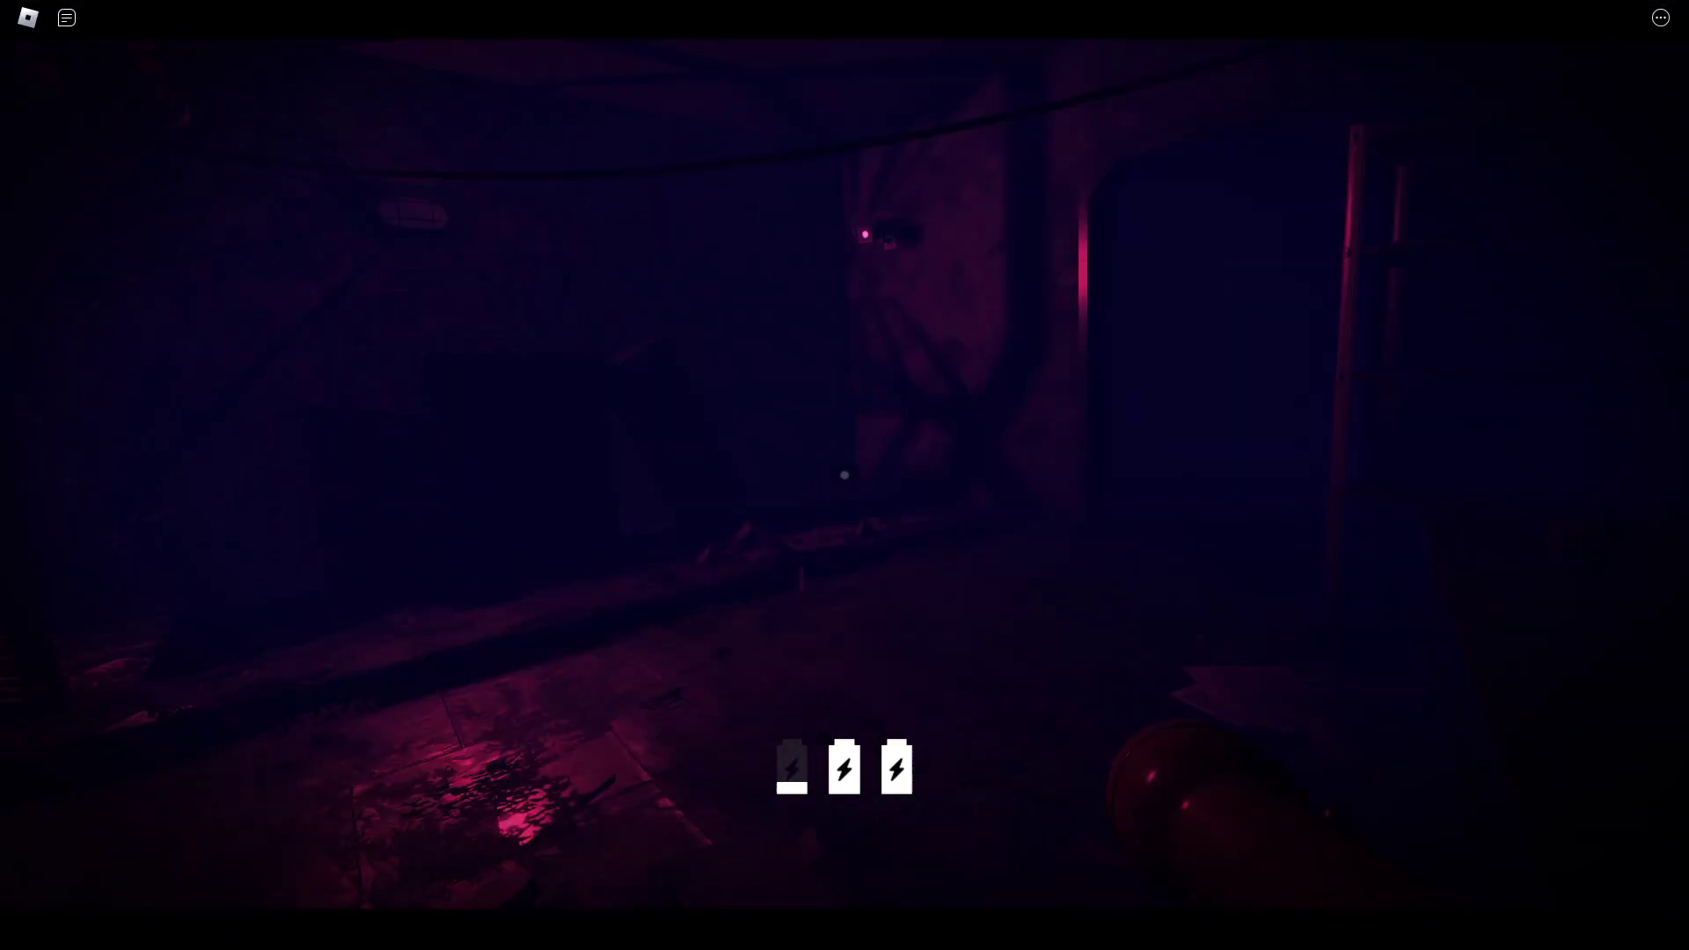
key("w")
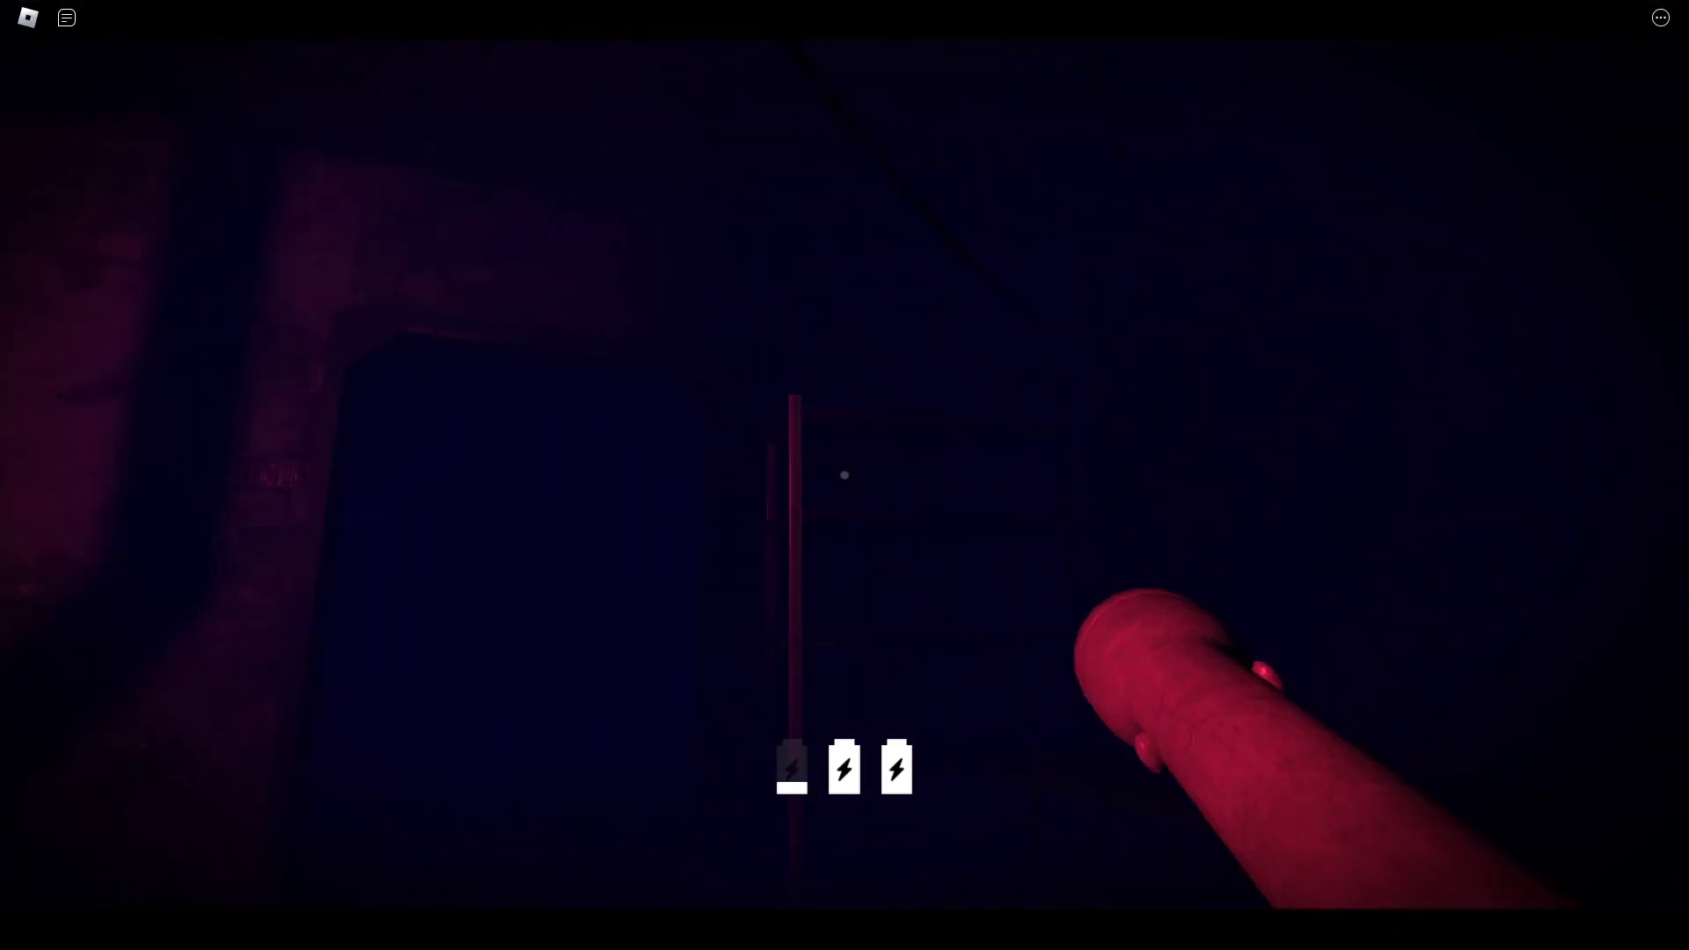
key("w")
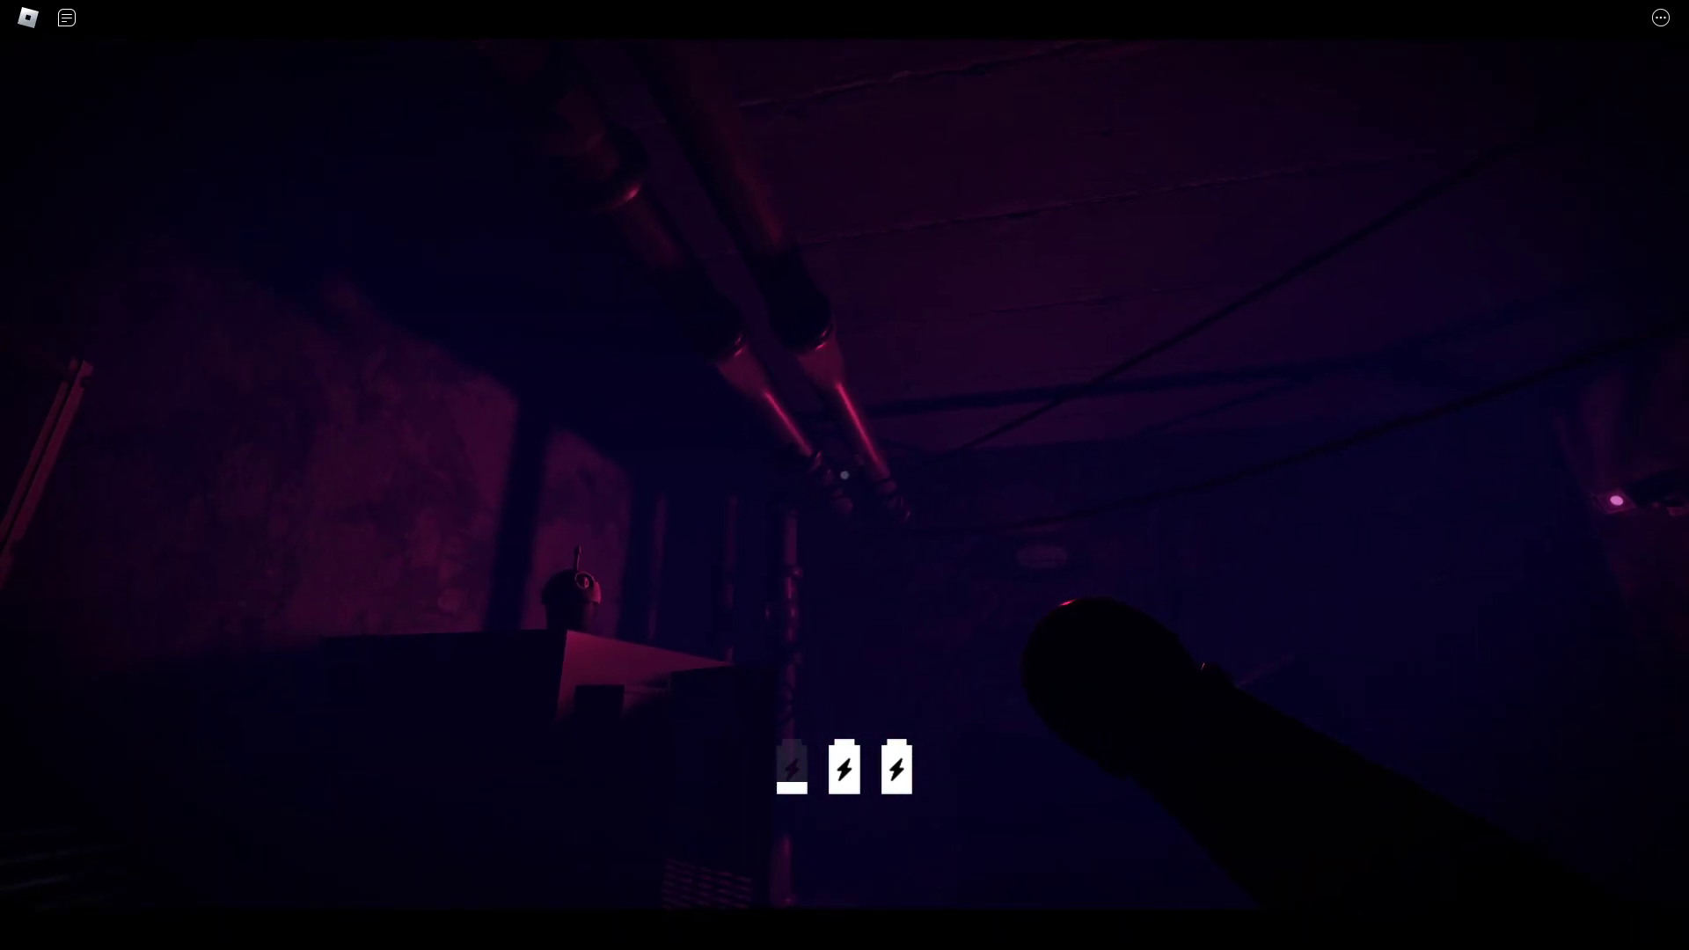
key("w")
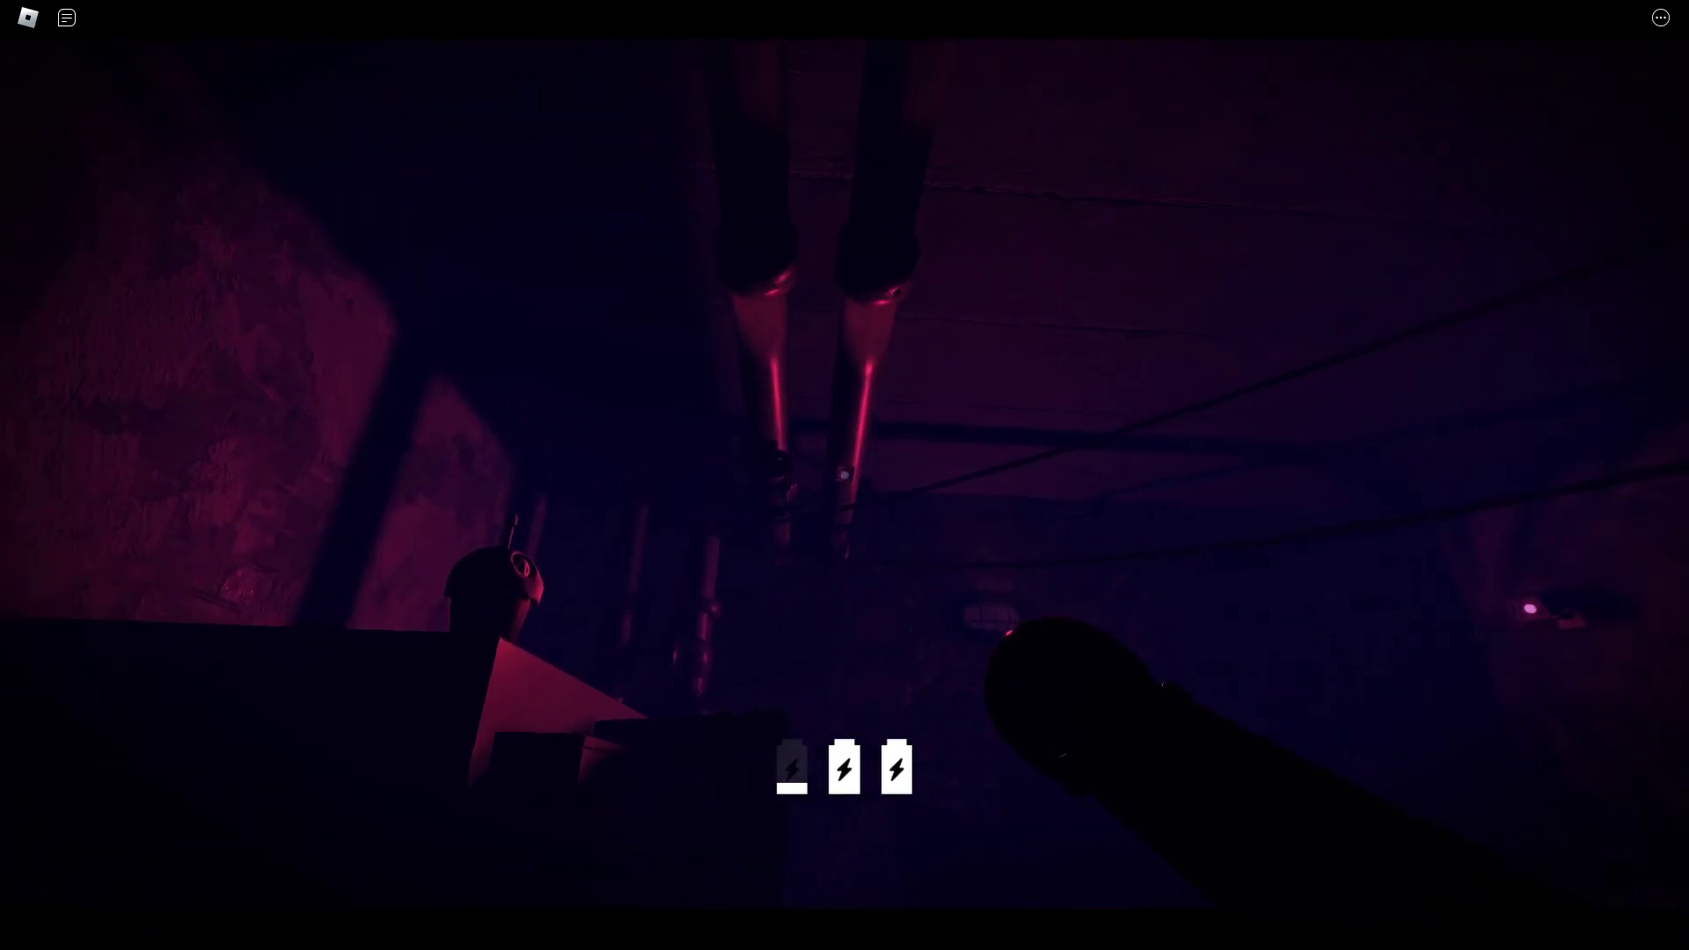
- Inspect the round ceiling hatches while moving through the tunnel toward the generator box
key("shift+w")
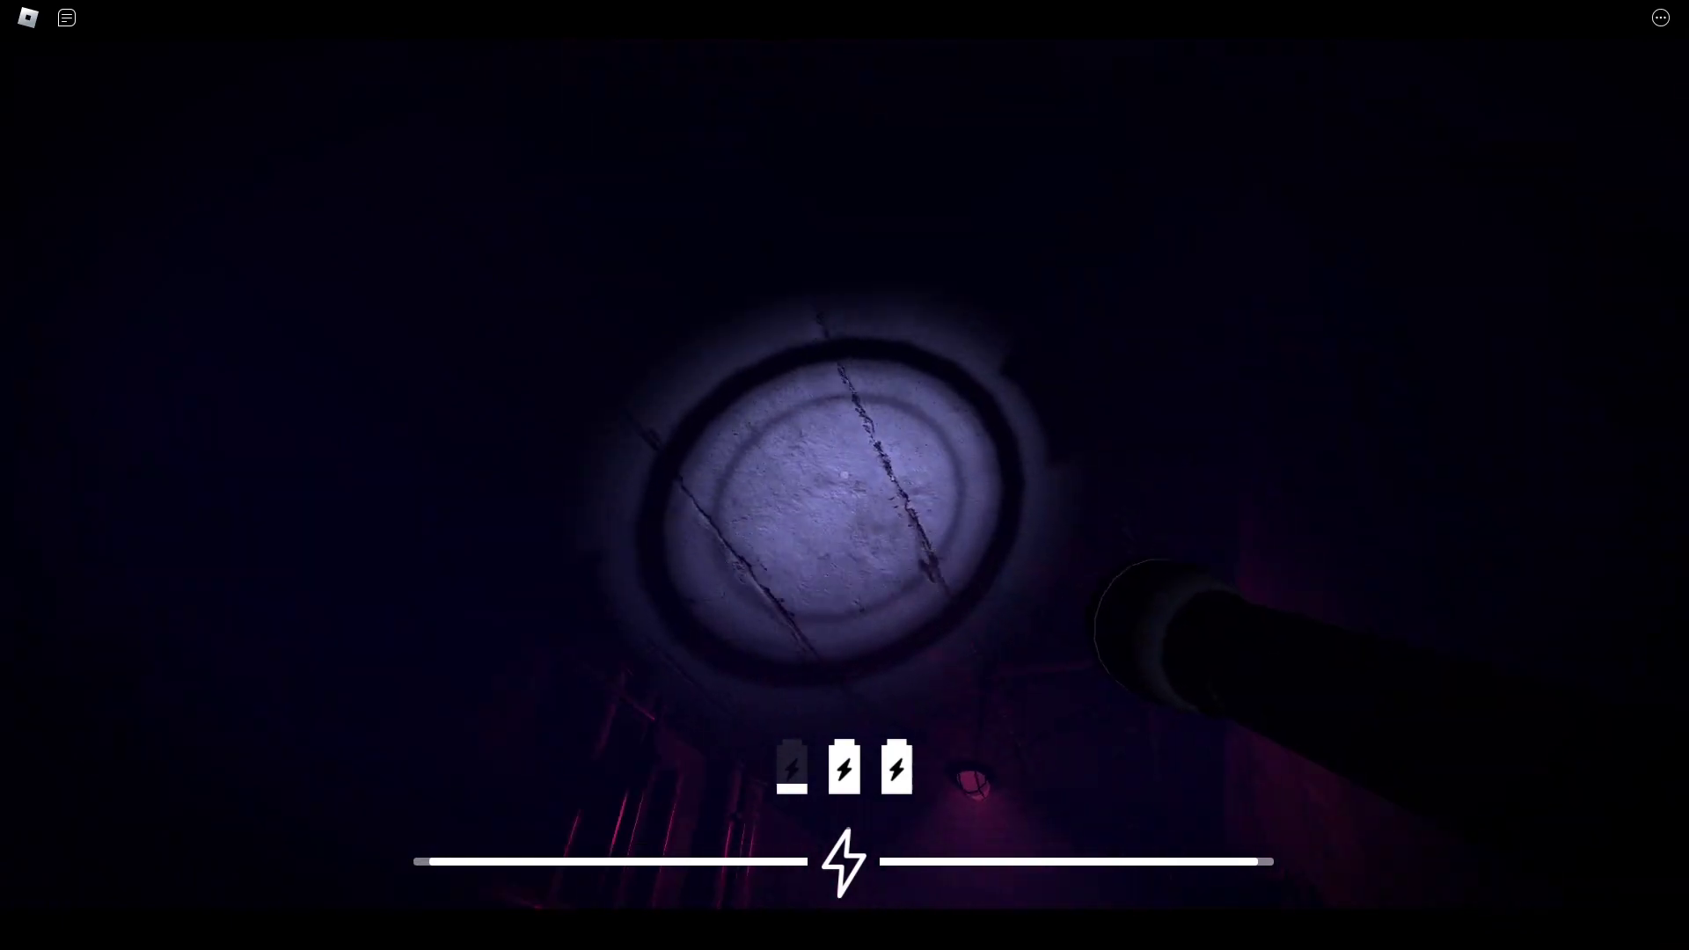
key("w")
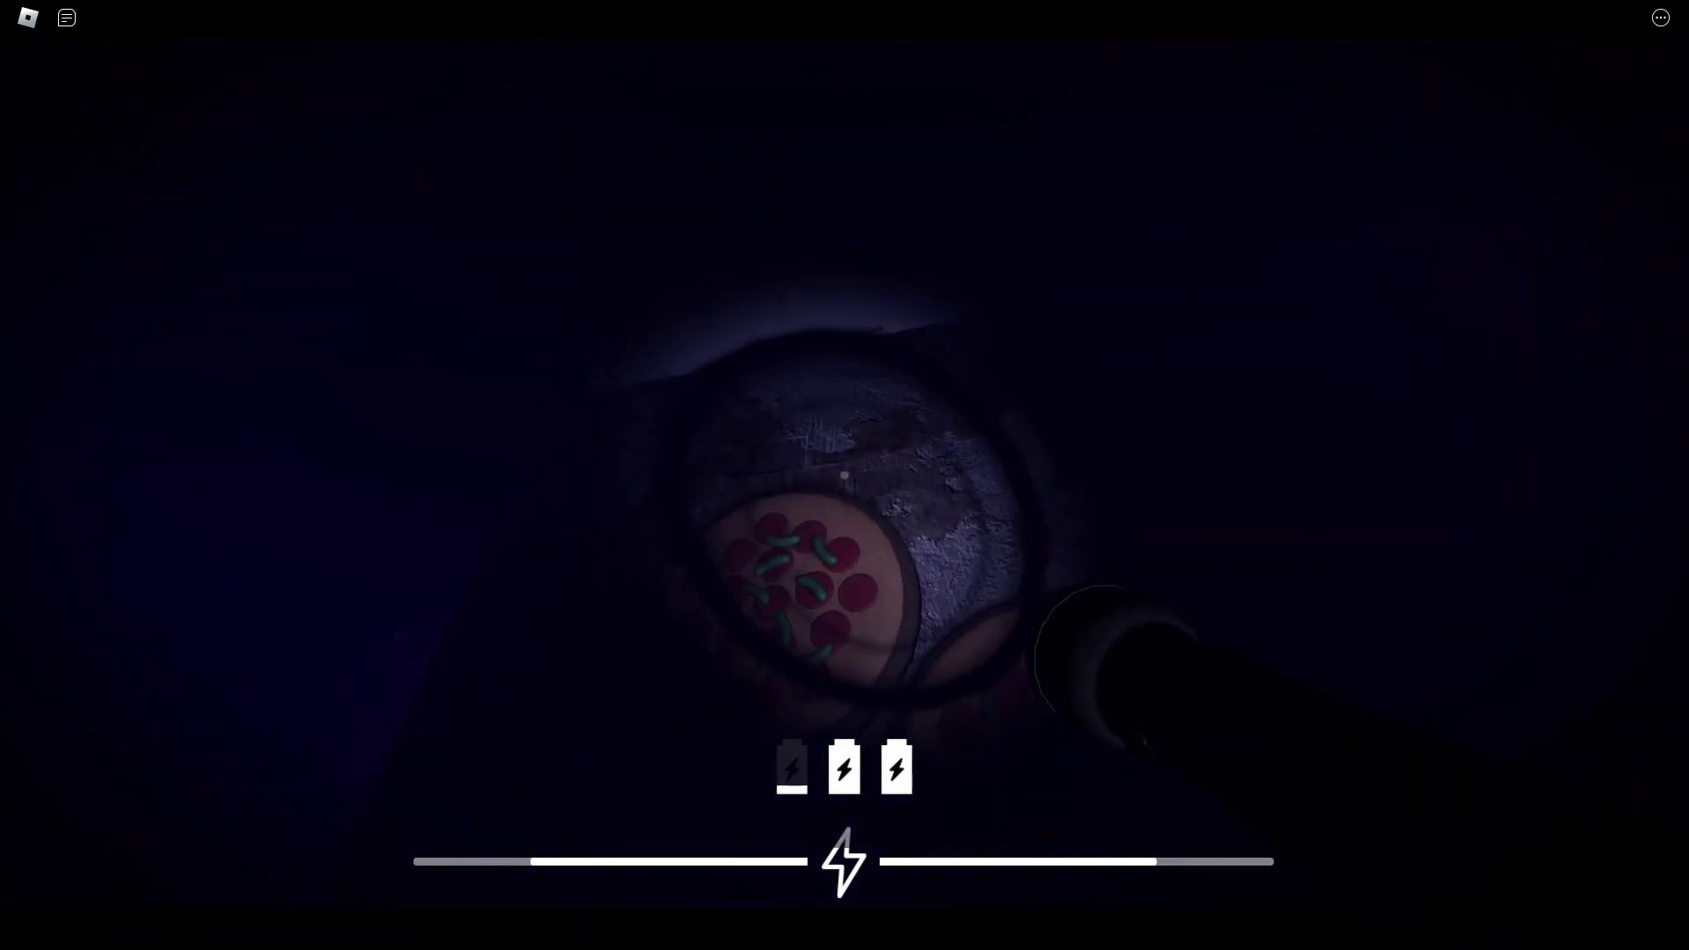
key("w")
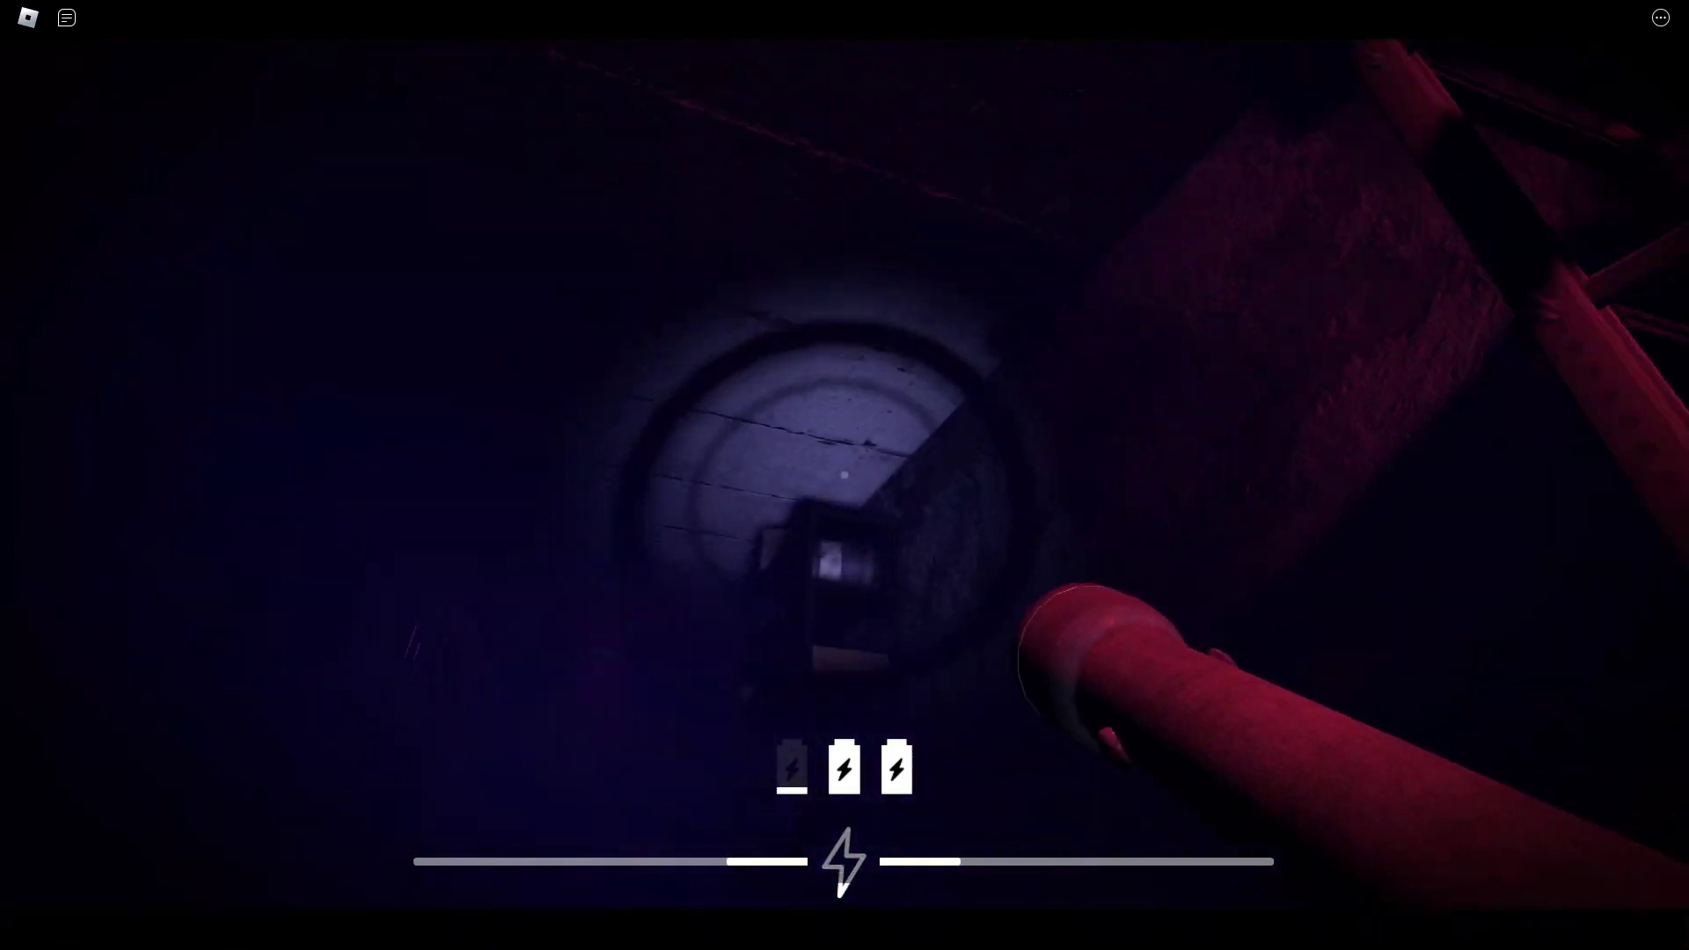
key("w")
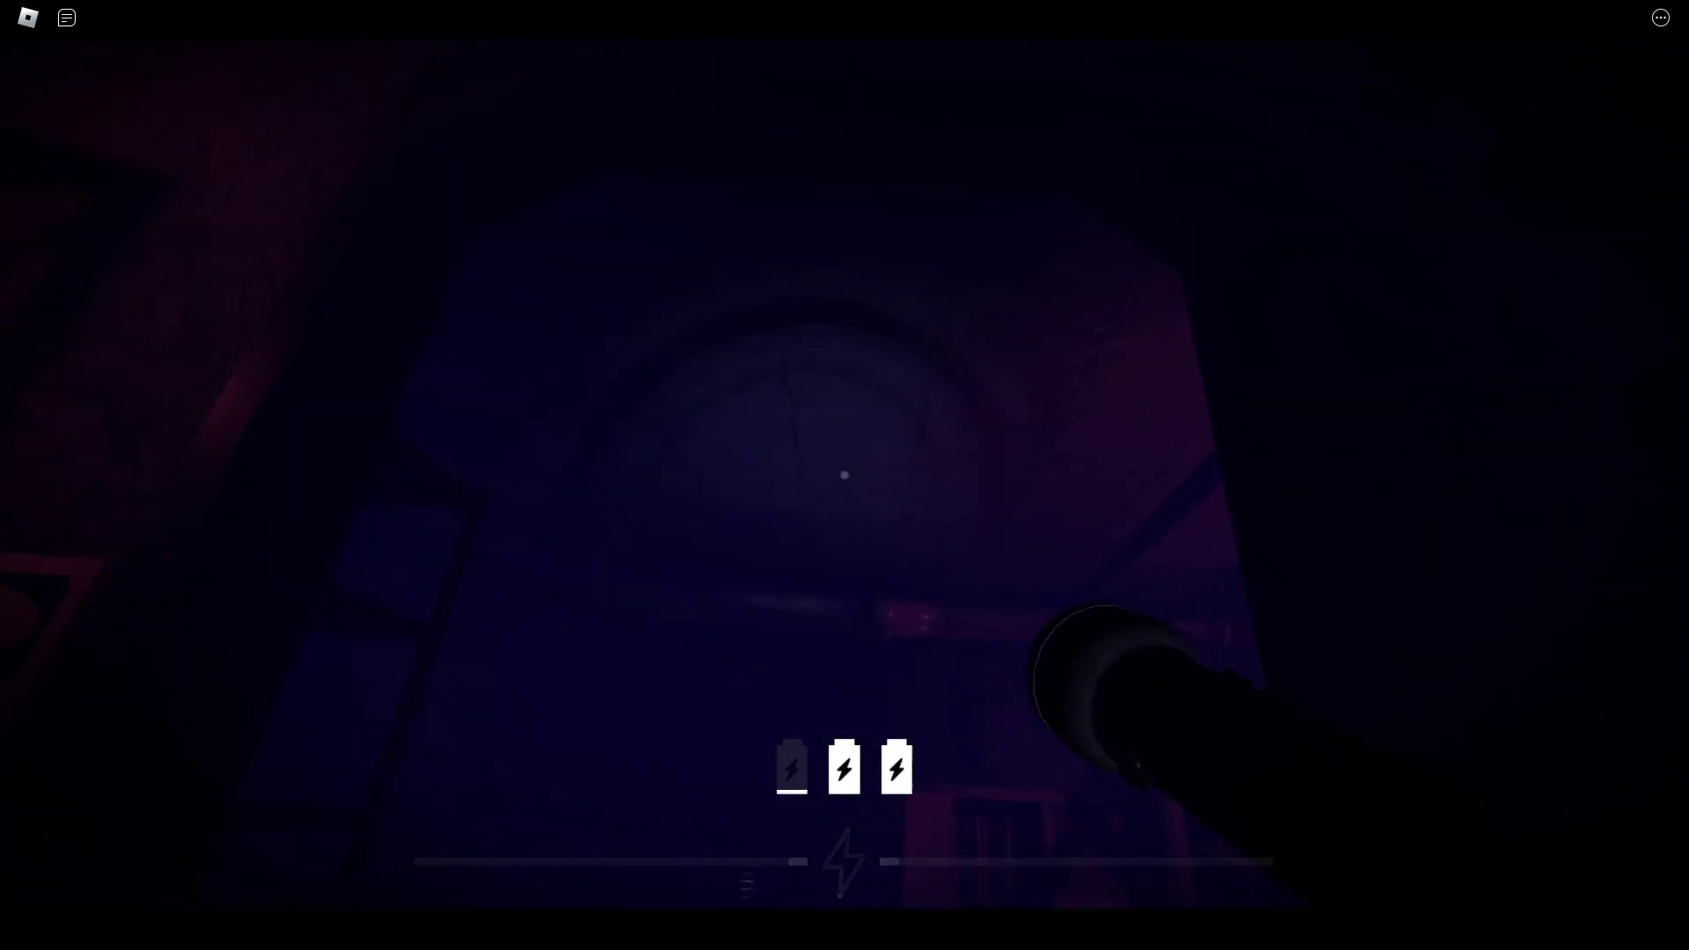
key("w")
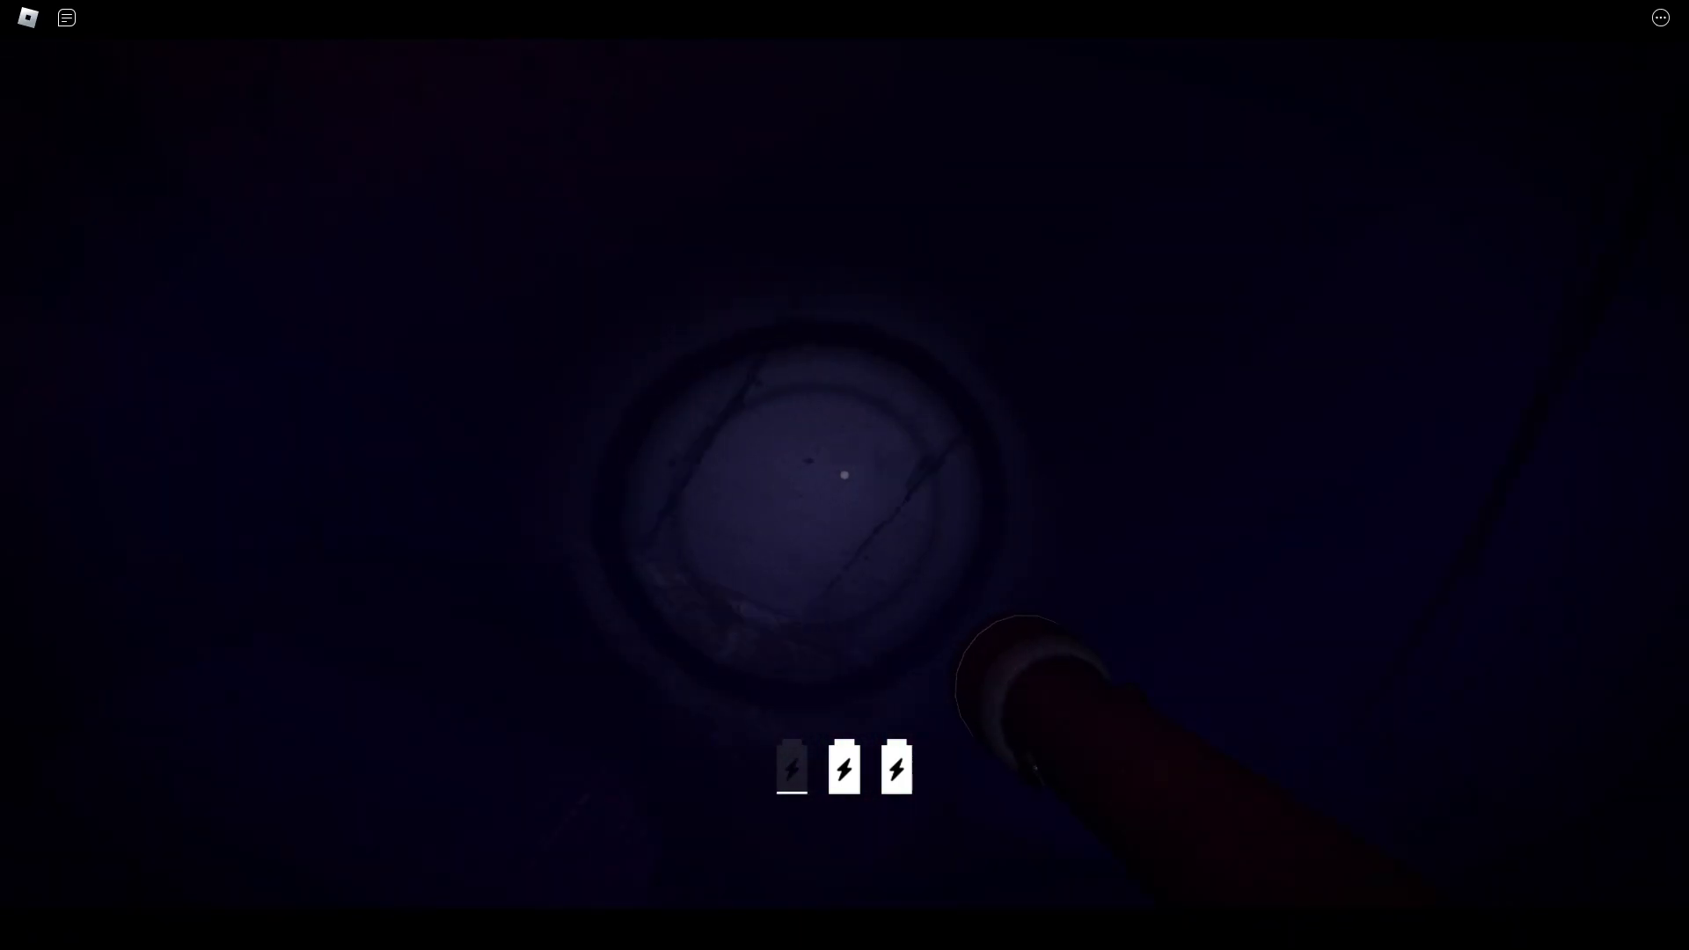
key("w")
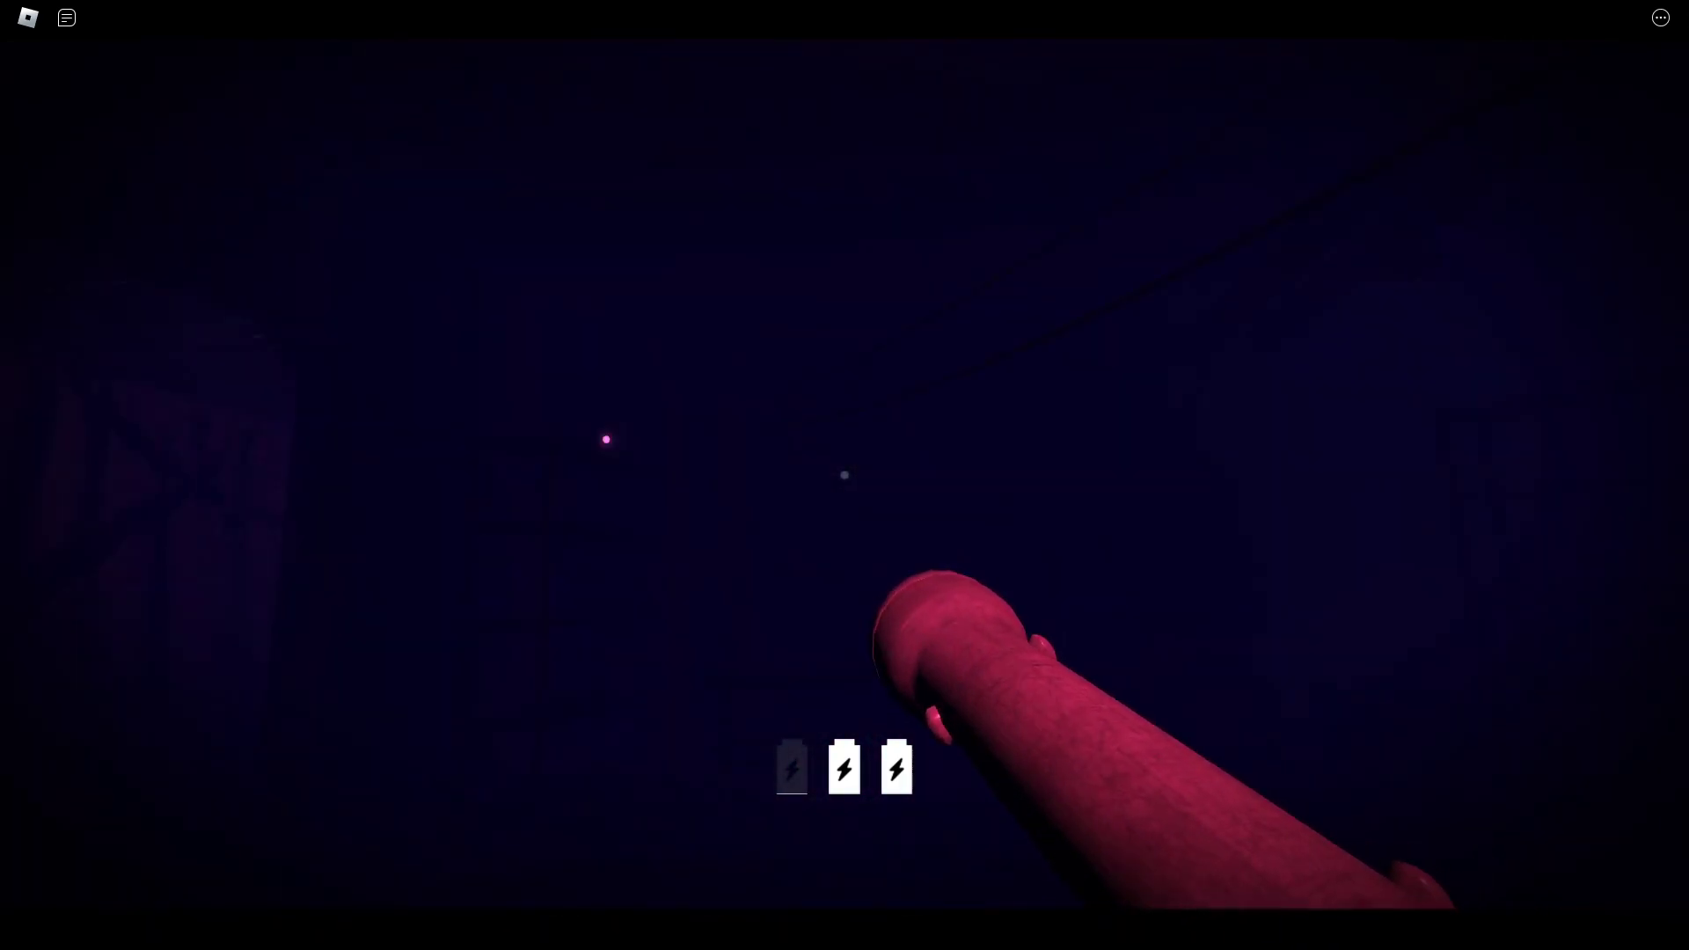
- Open the generator box door and start restarting the generator again
key("w")
key("e")
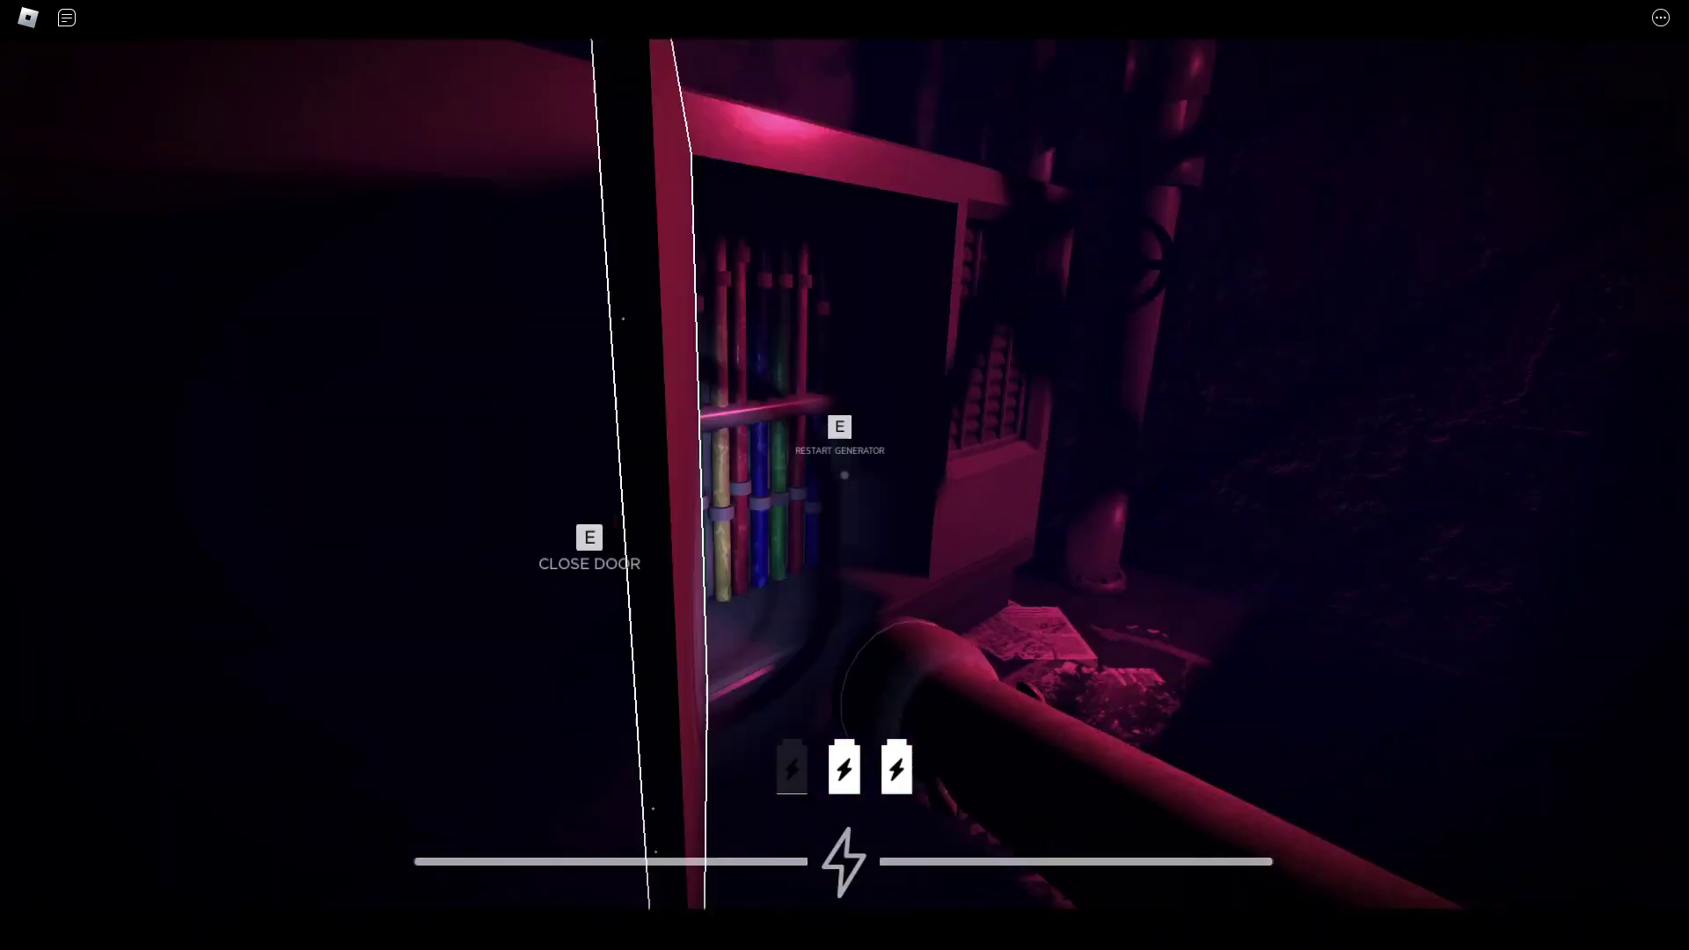
key("e")
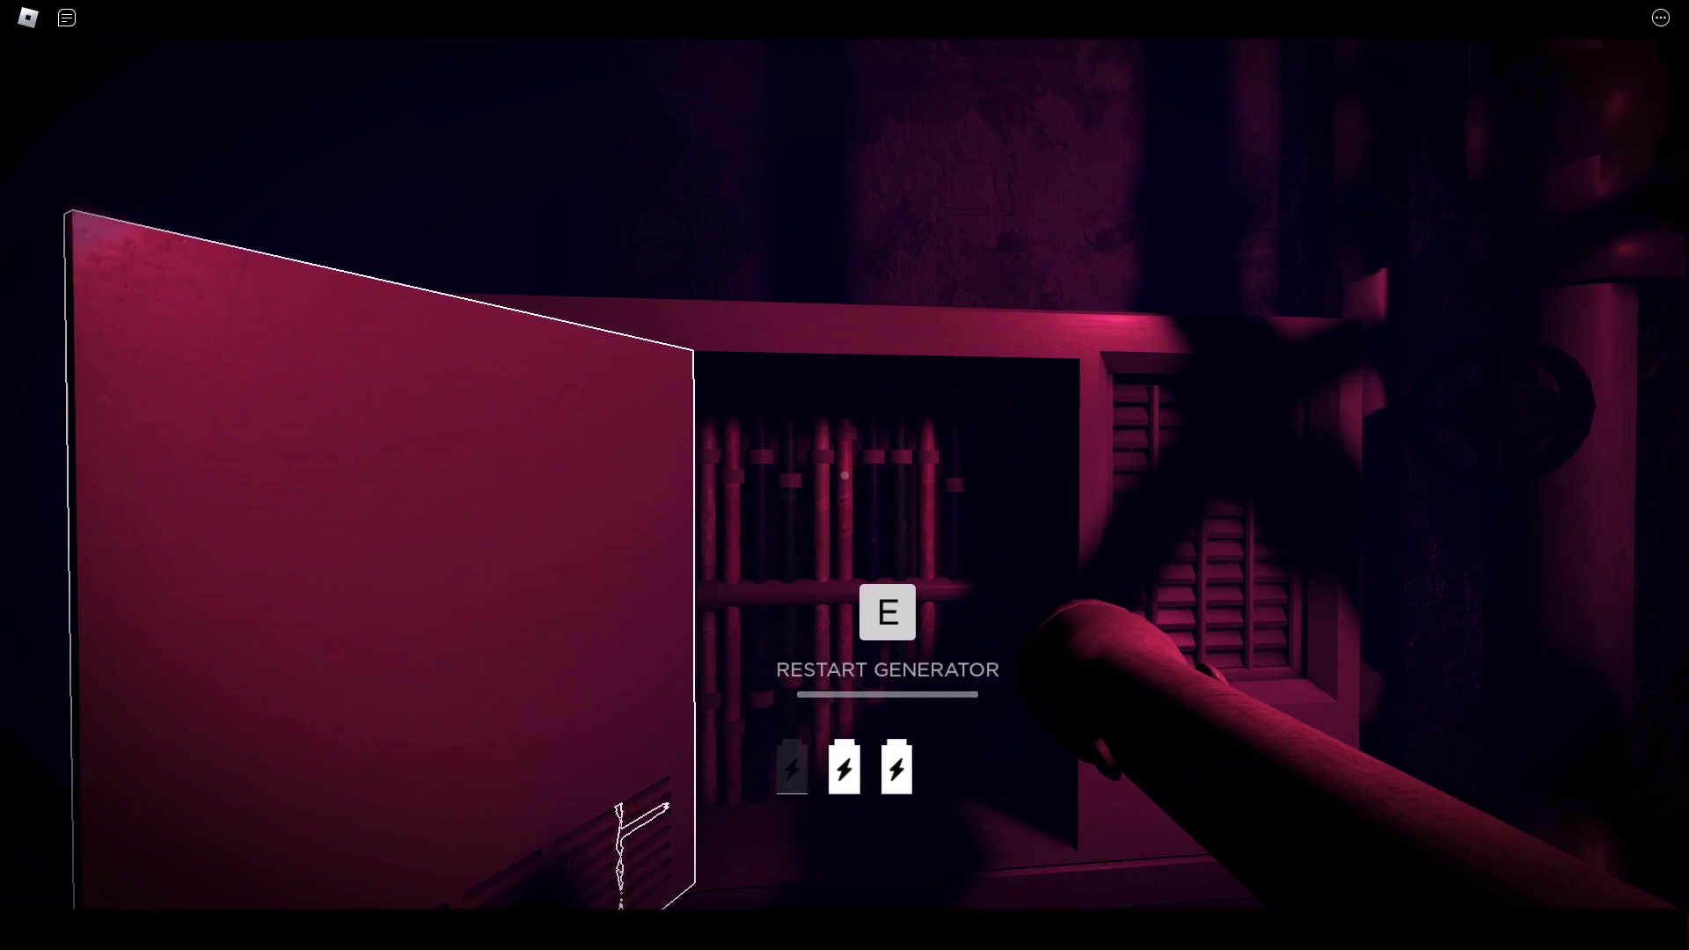
- Cross the dark room past the pipes and sink, through the doorway into the tunnel
key("w")
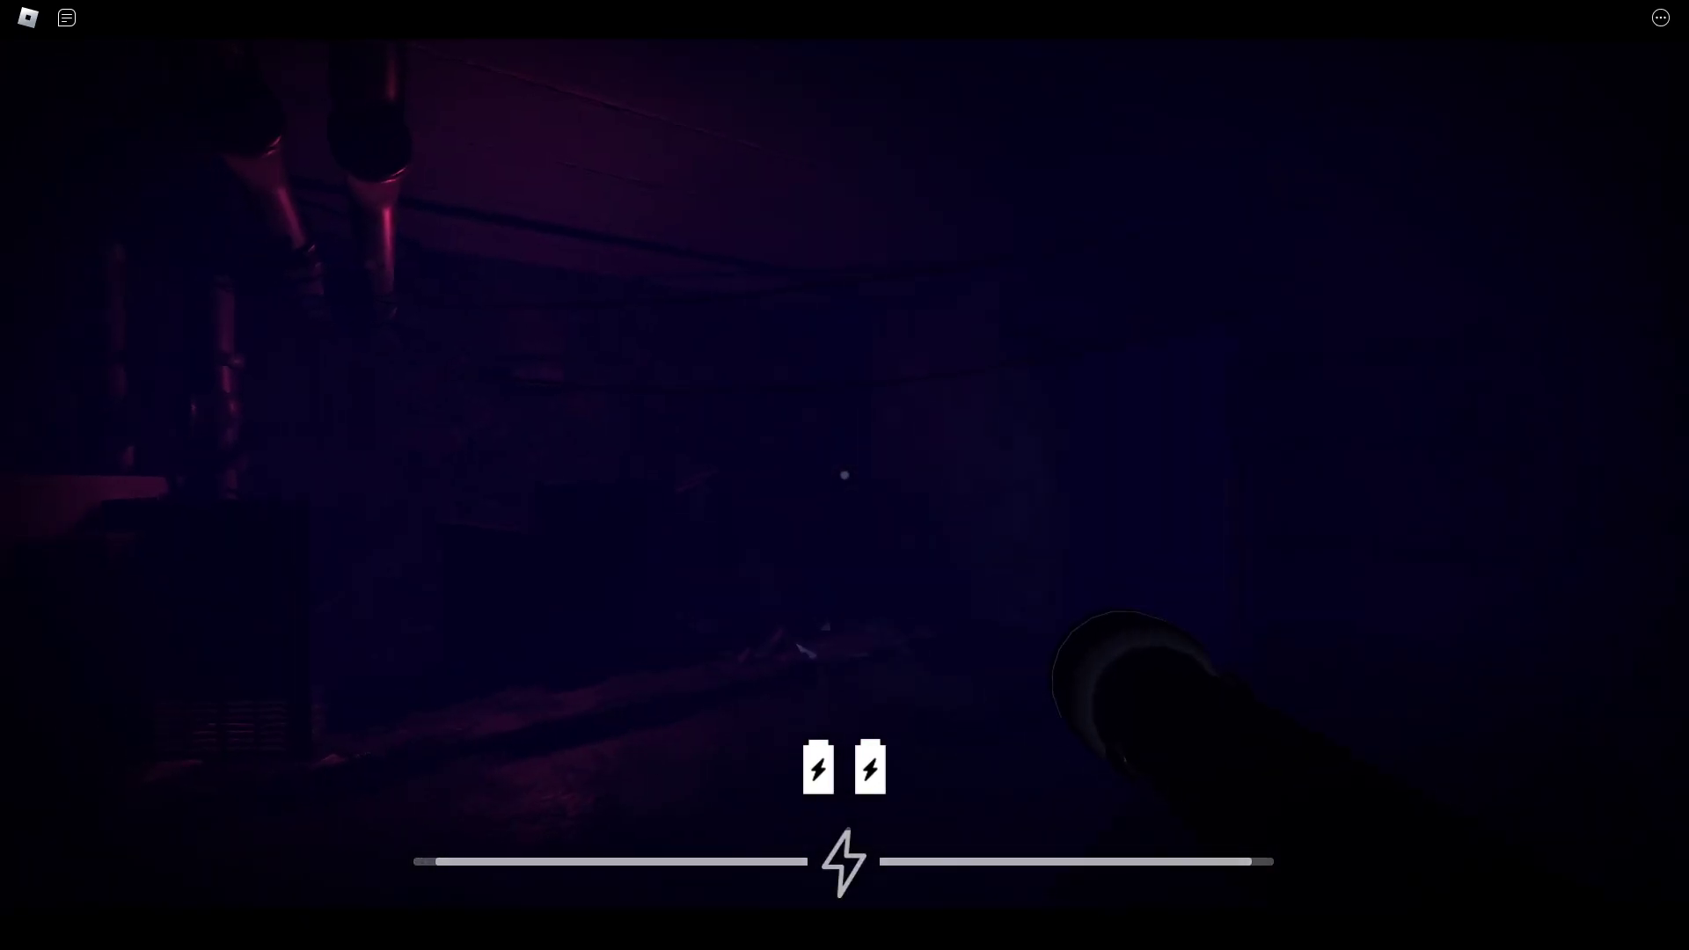
key("w")
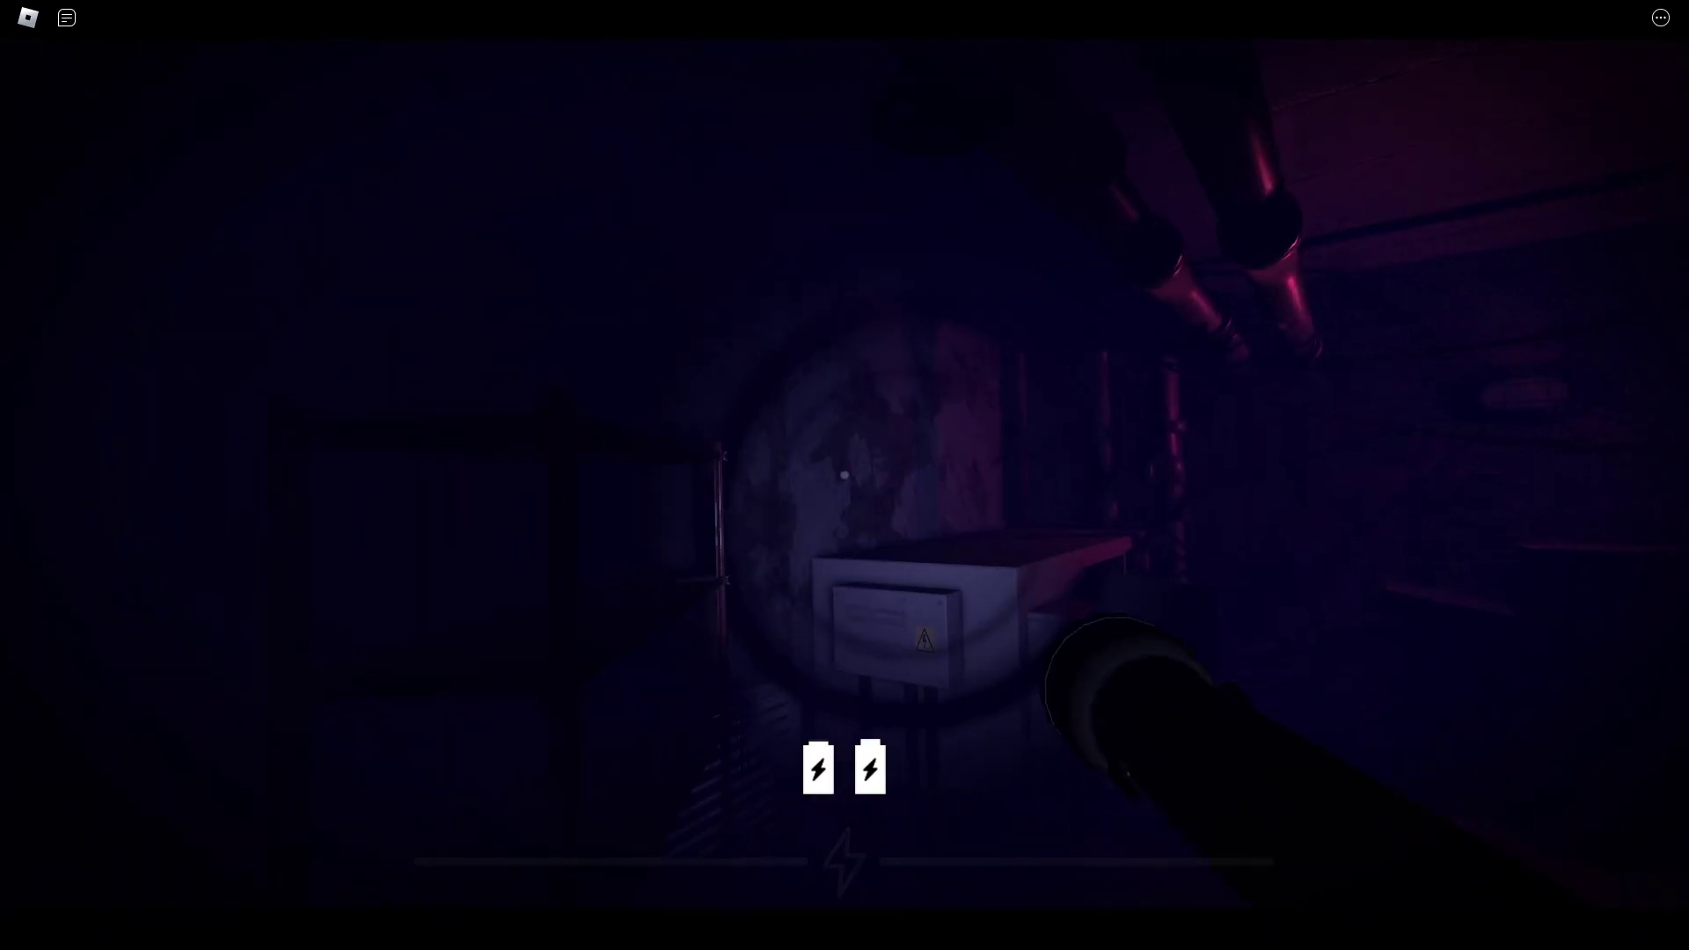
key("w")
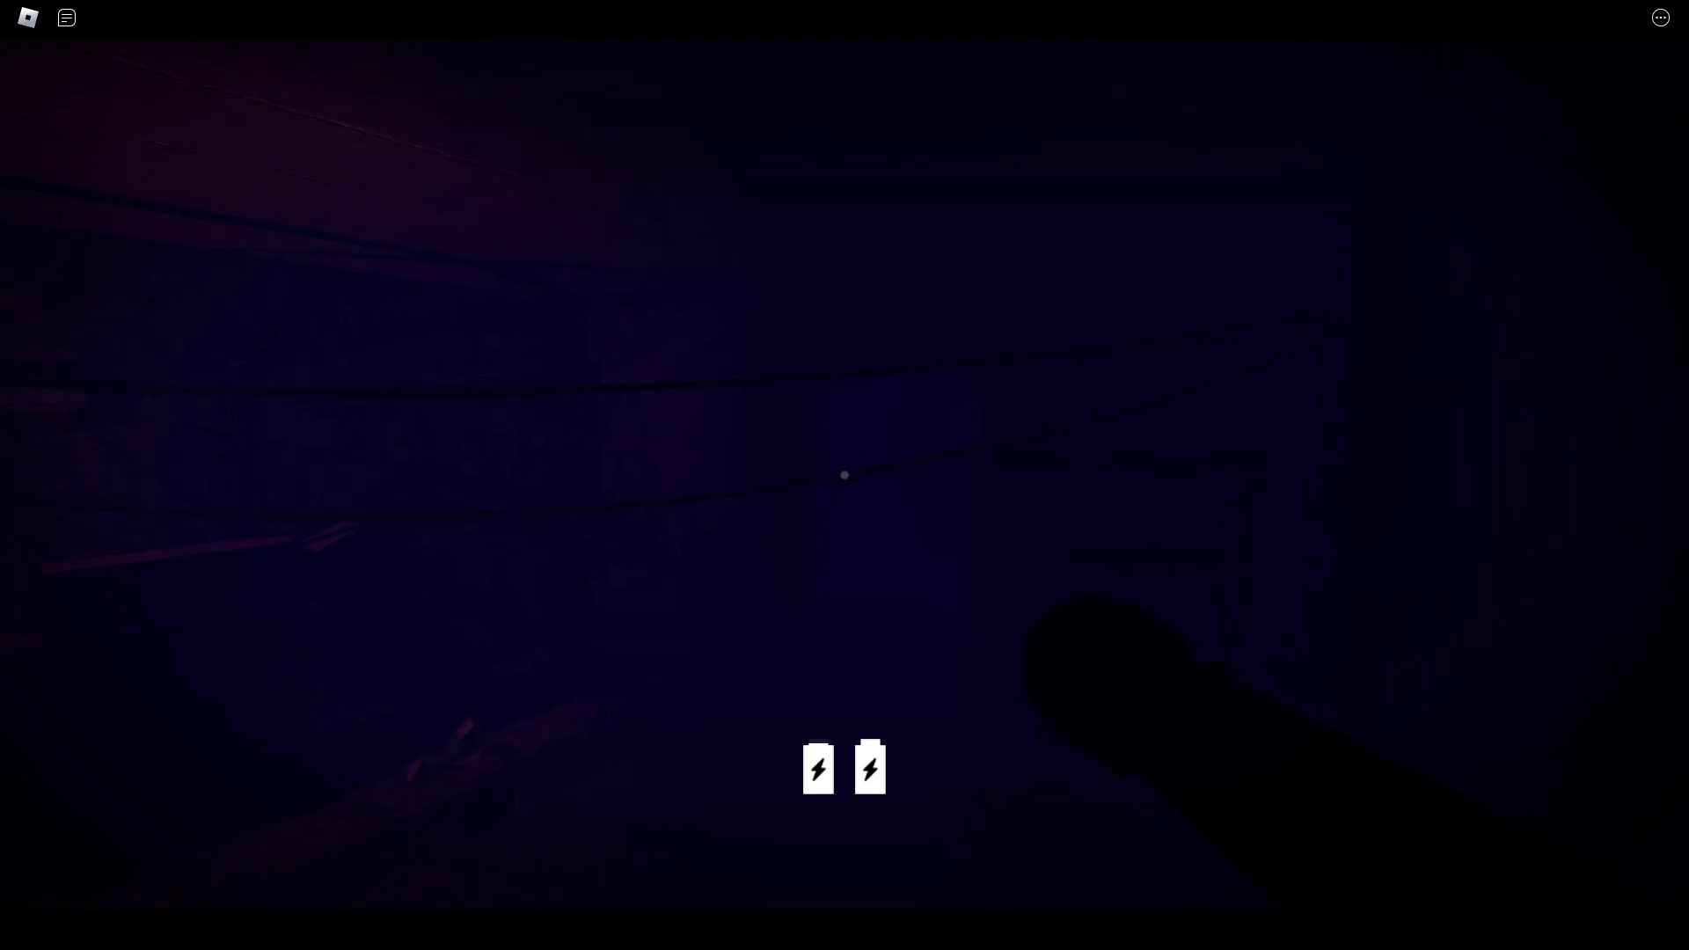
key("w")
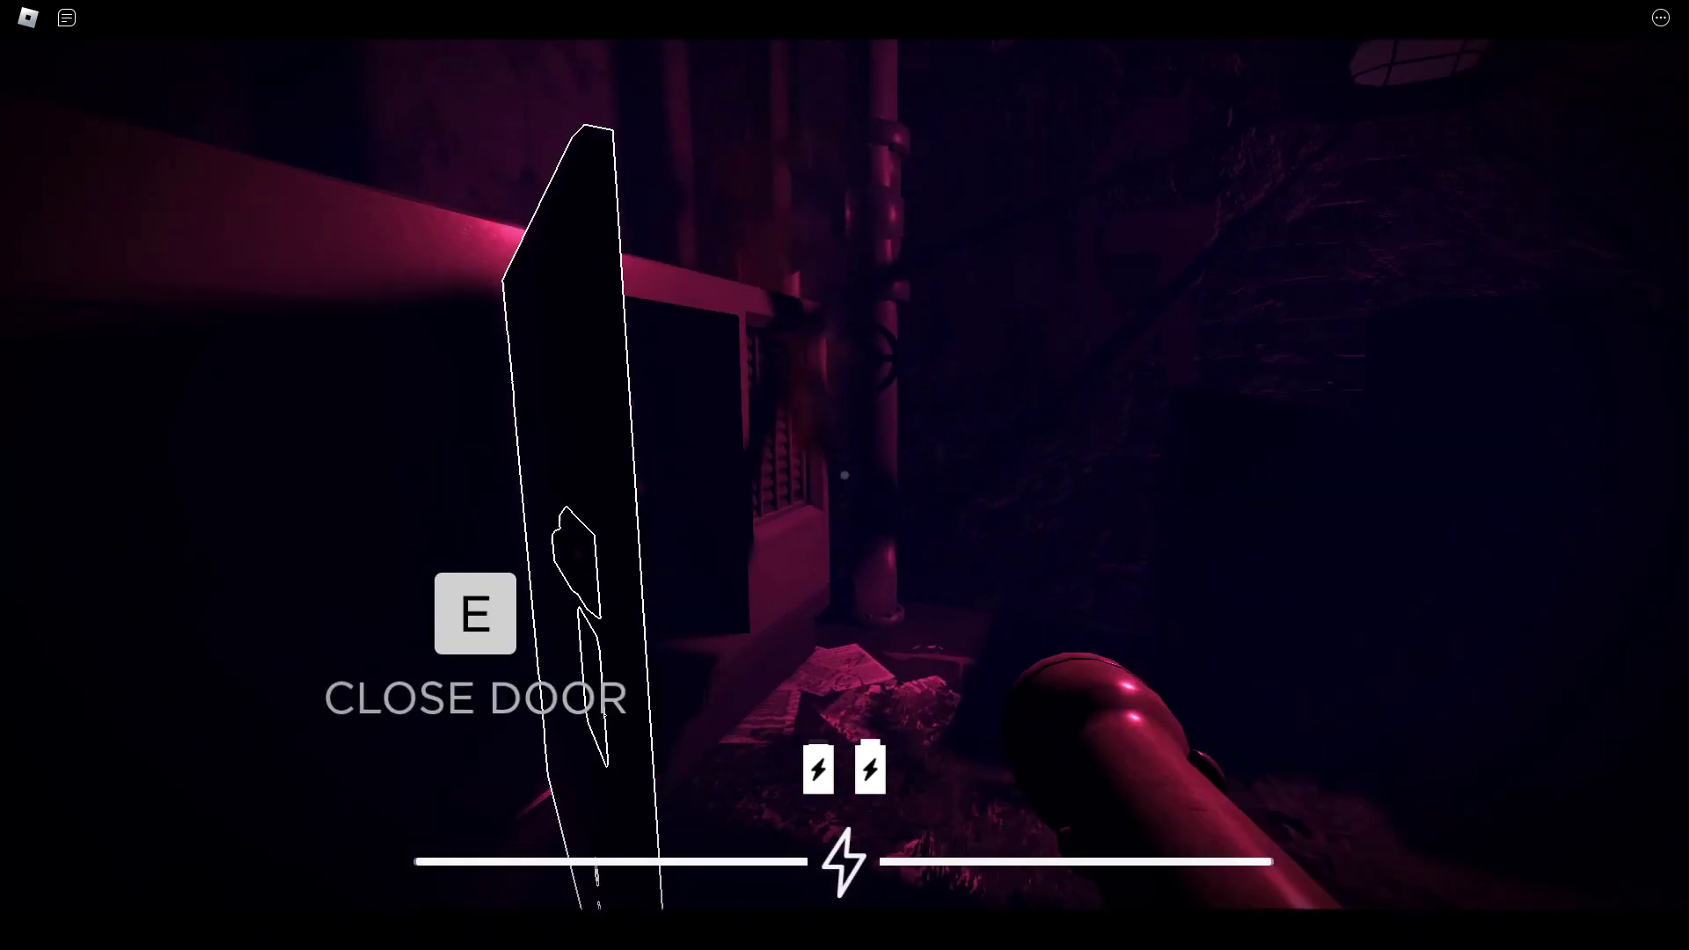
key("w")
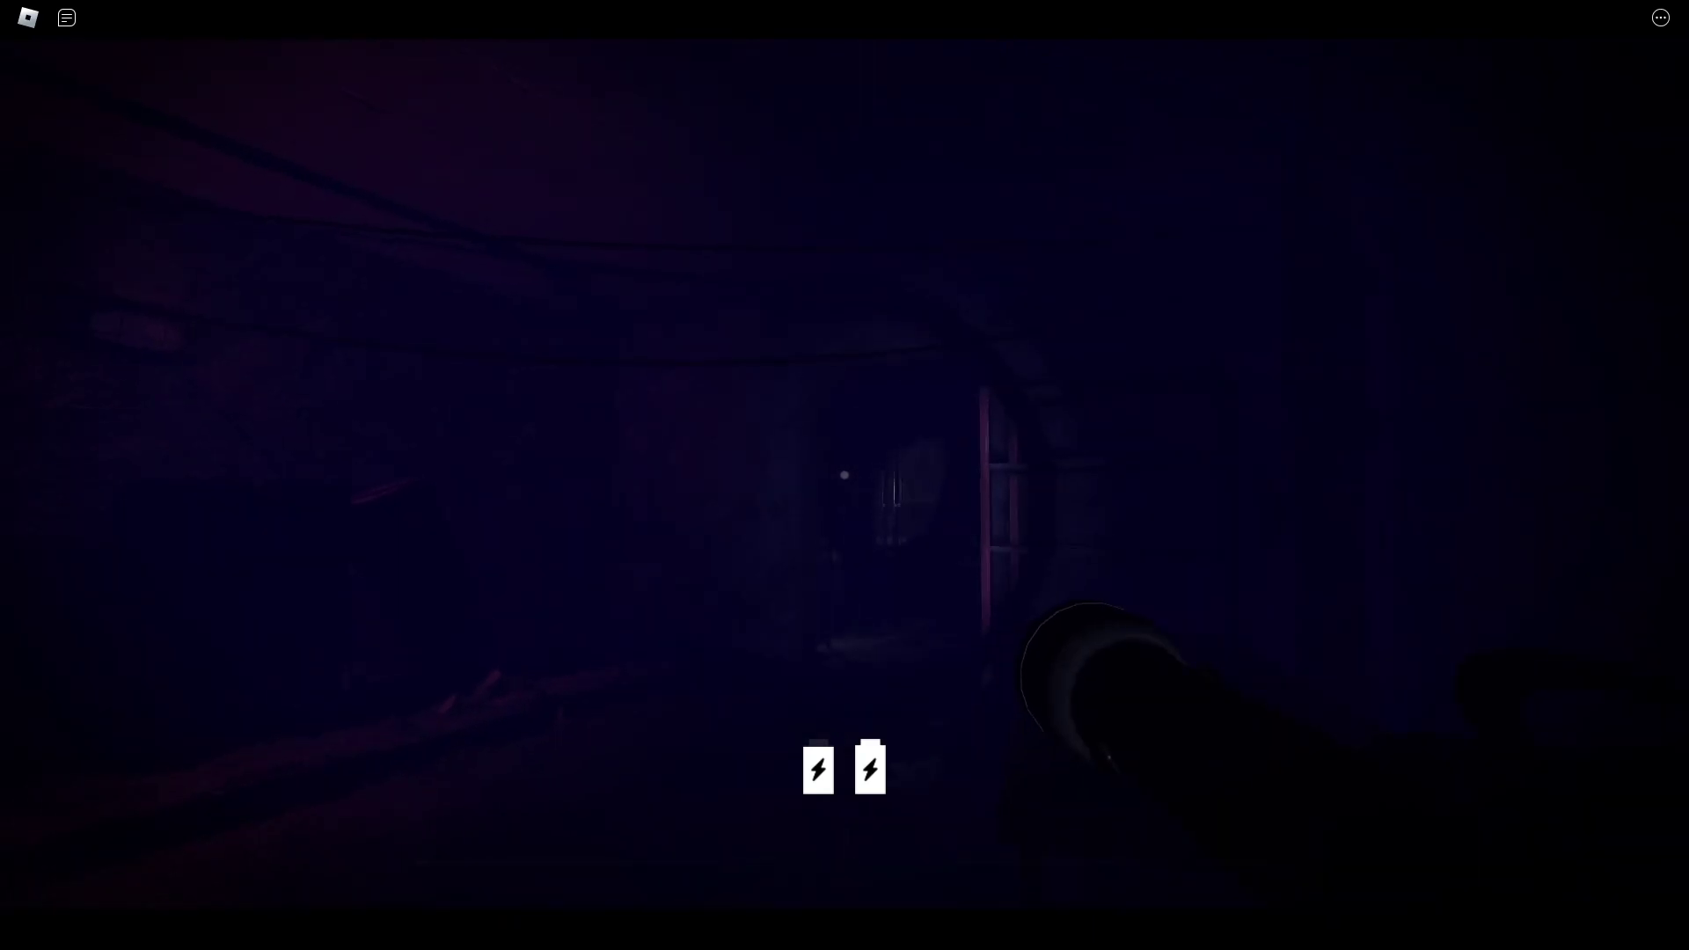
- Walk past the tunnel ladder toward the EXIT sign until the animatronic ending plays
key("w")
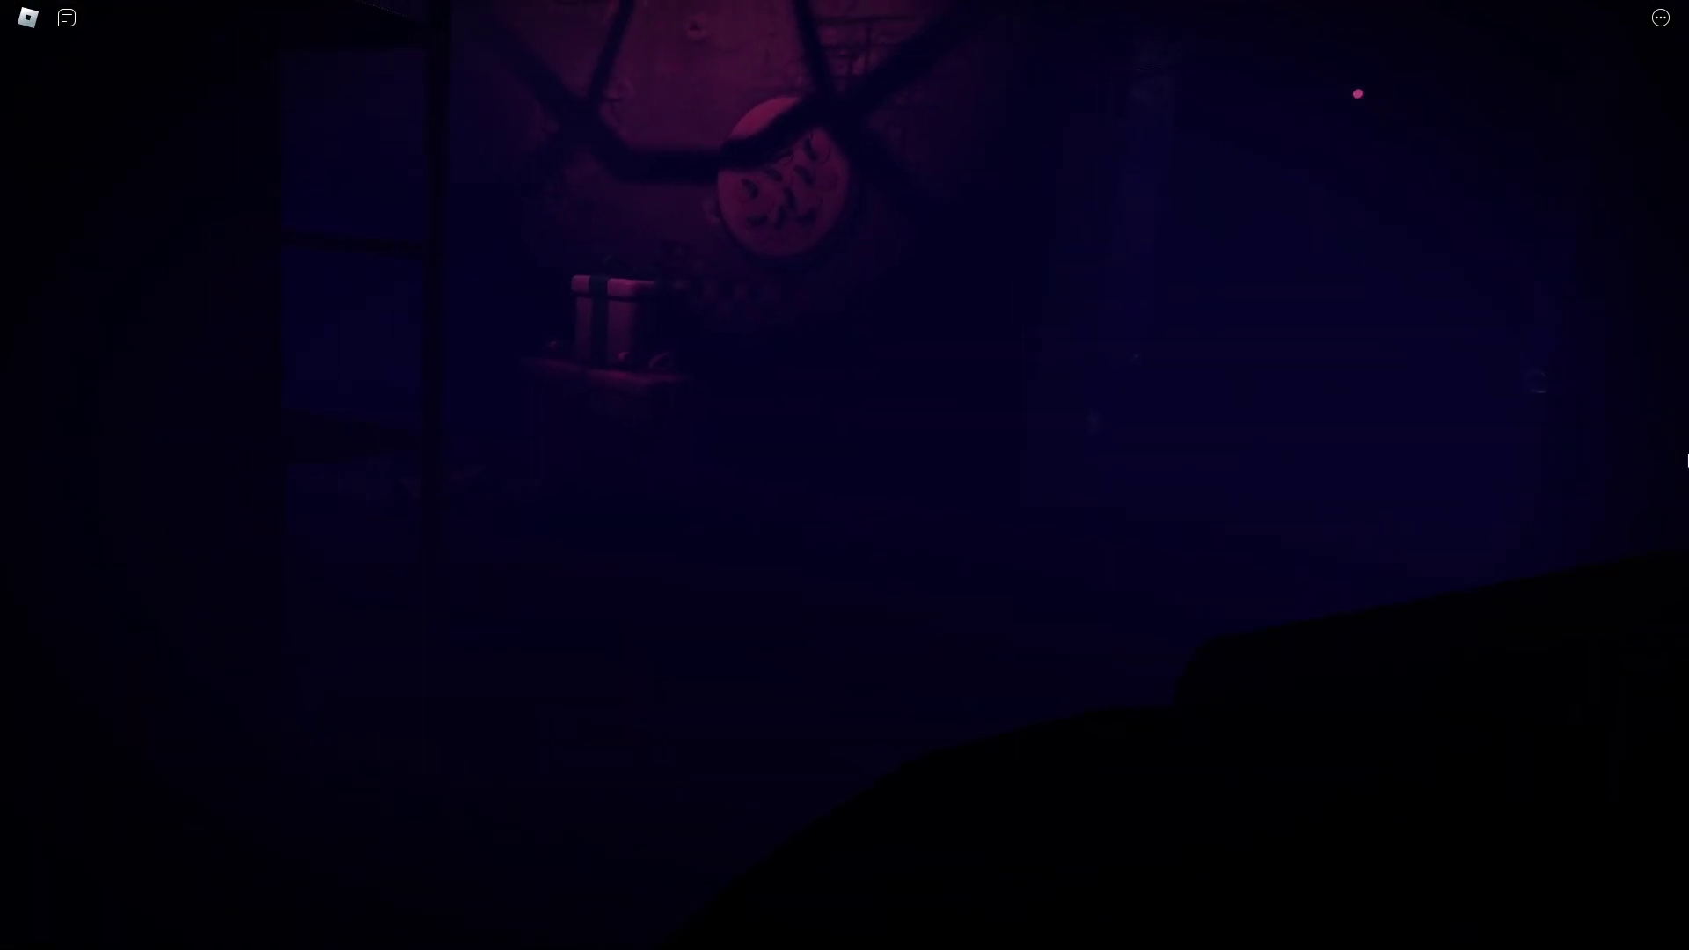
key("w")
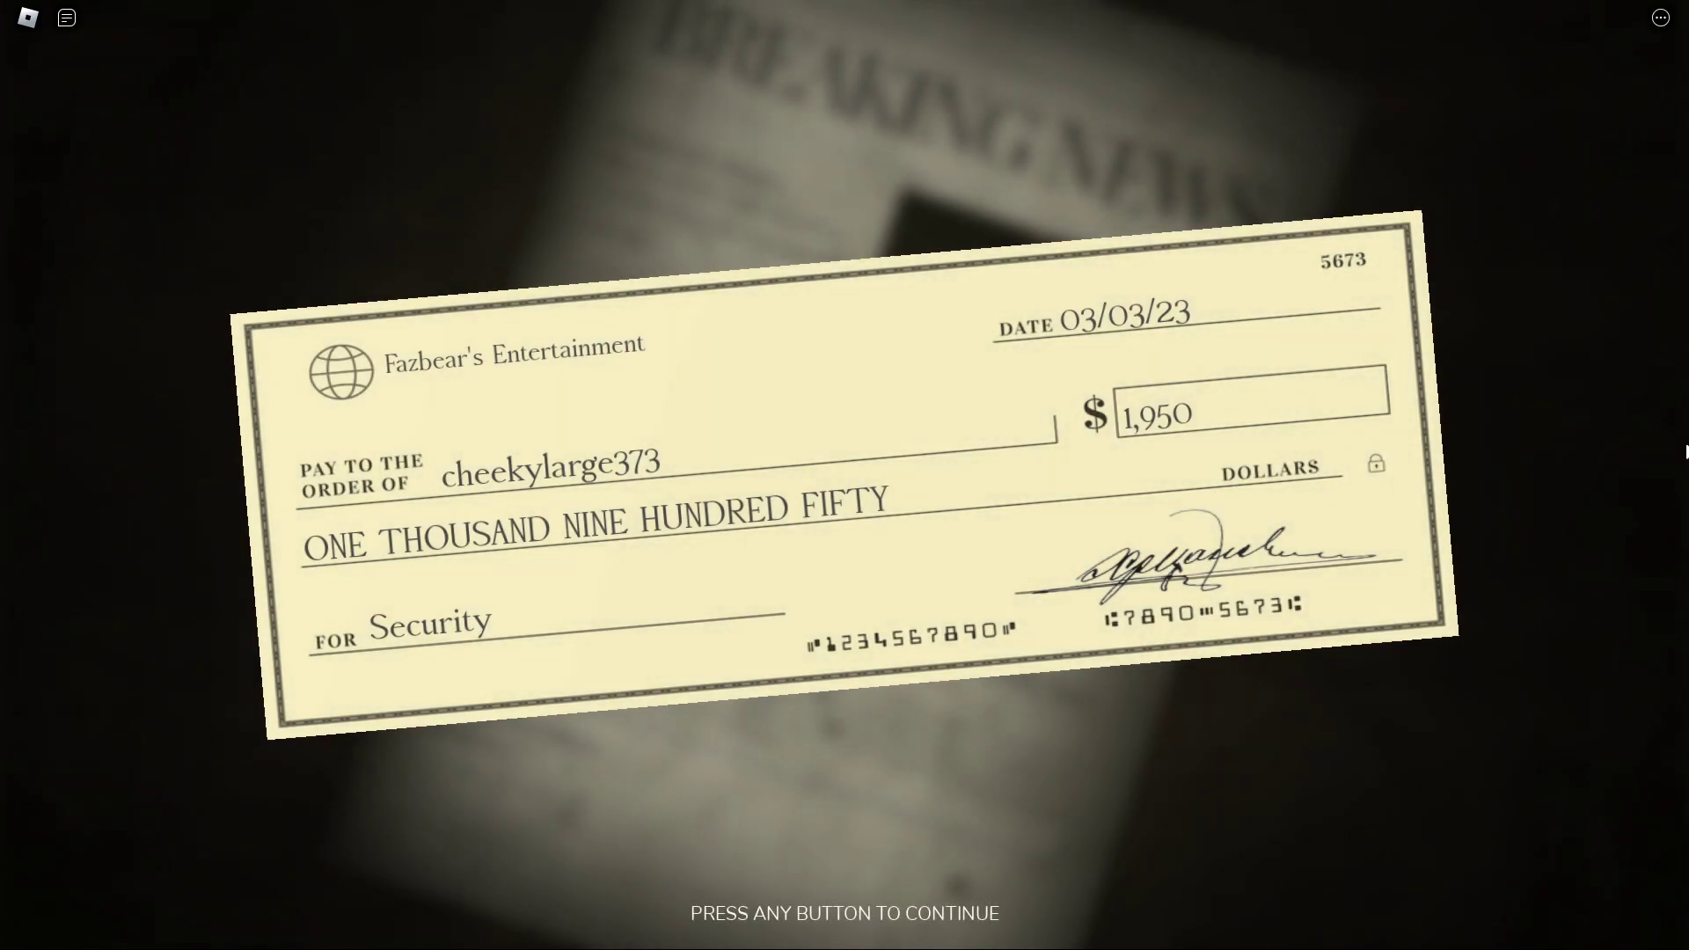
- Dismiss the $1,950 paycheck, then skip the loading and flashing-lights warning screens
left_click(5, 656)
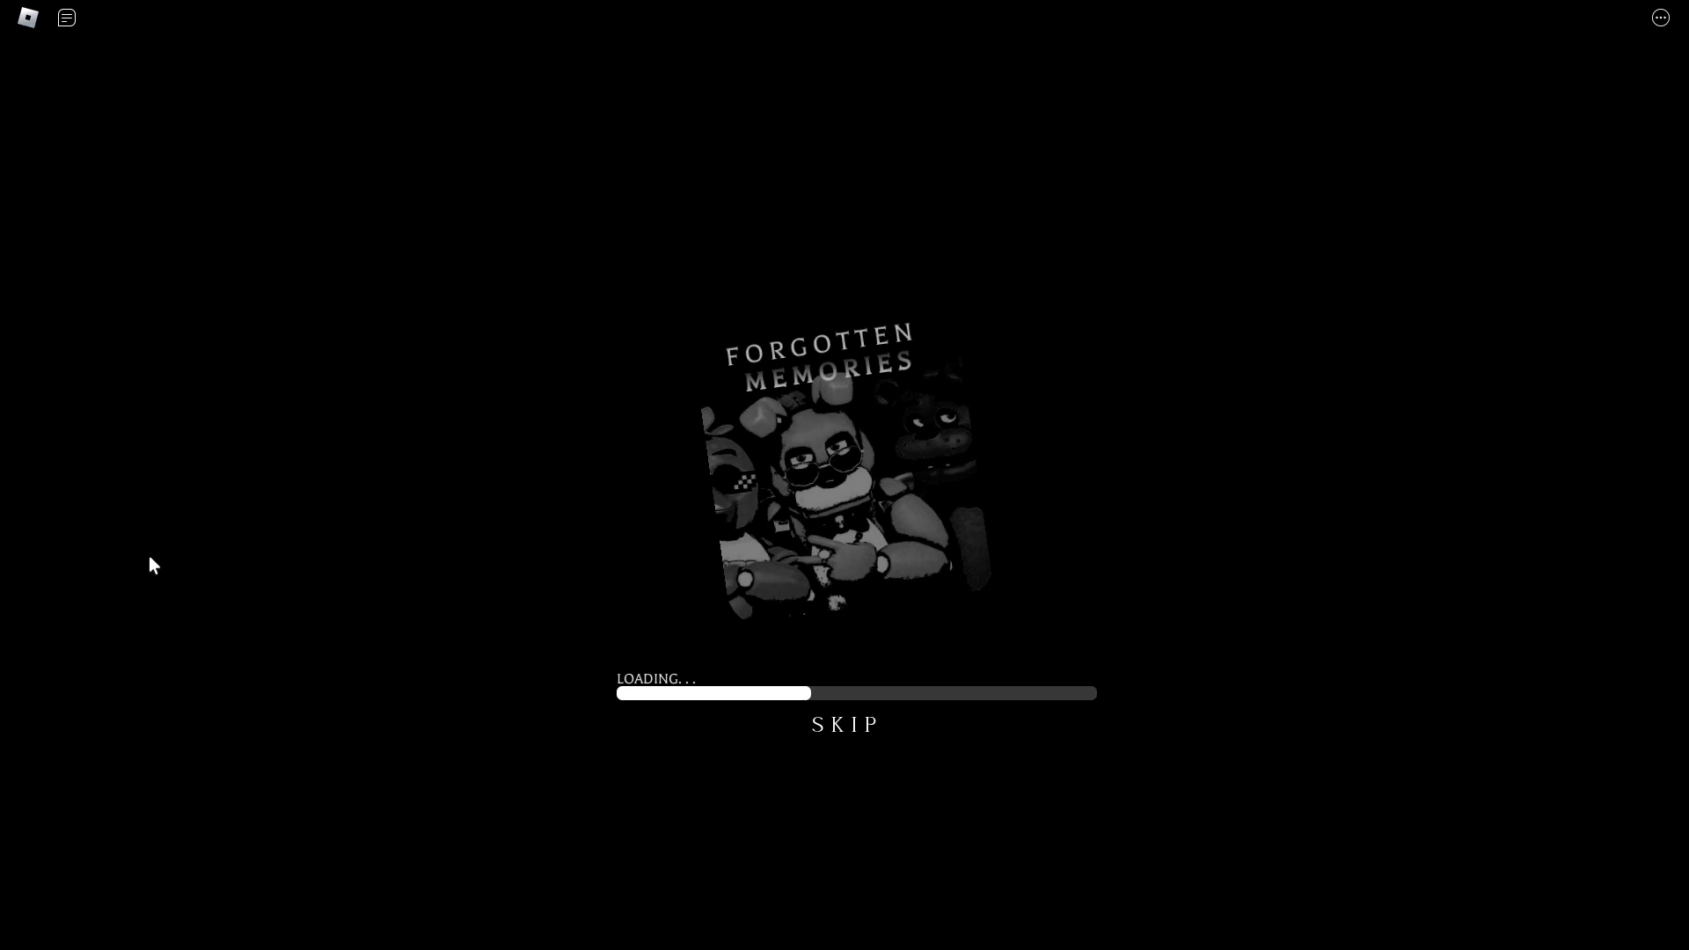
left_click(845, 723)
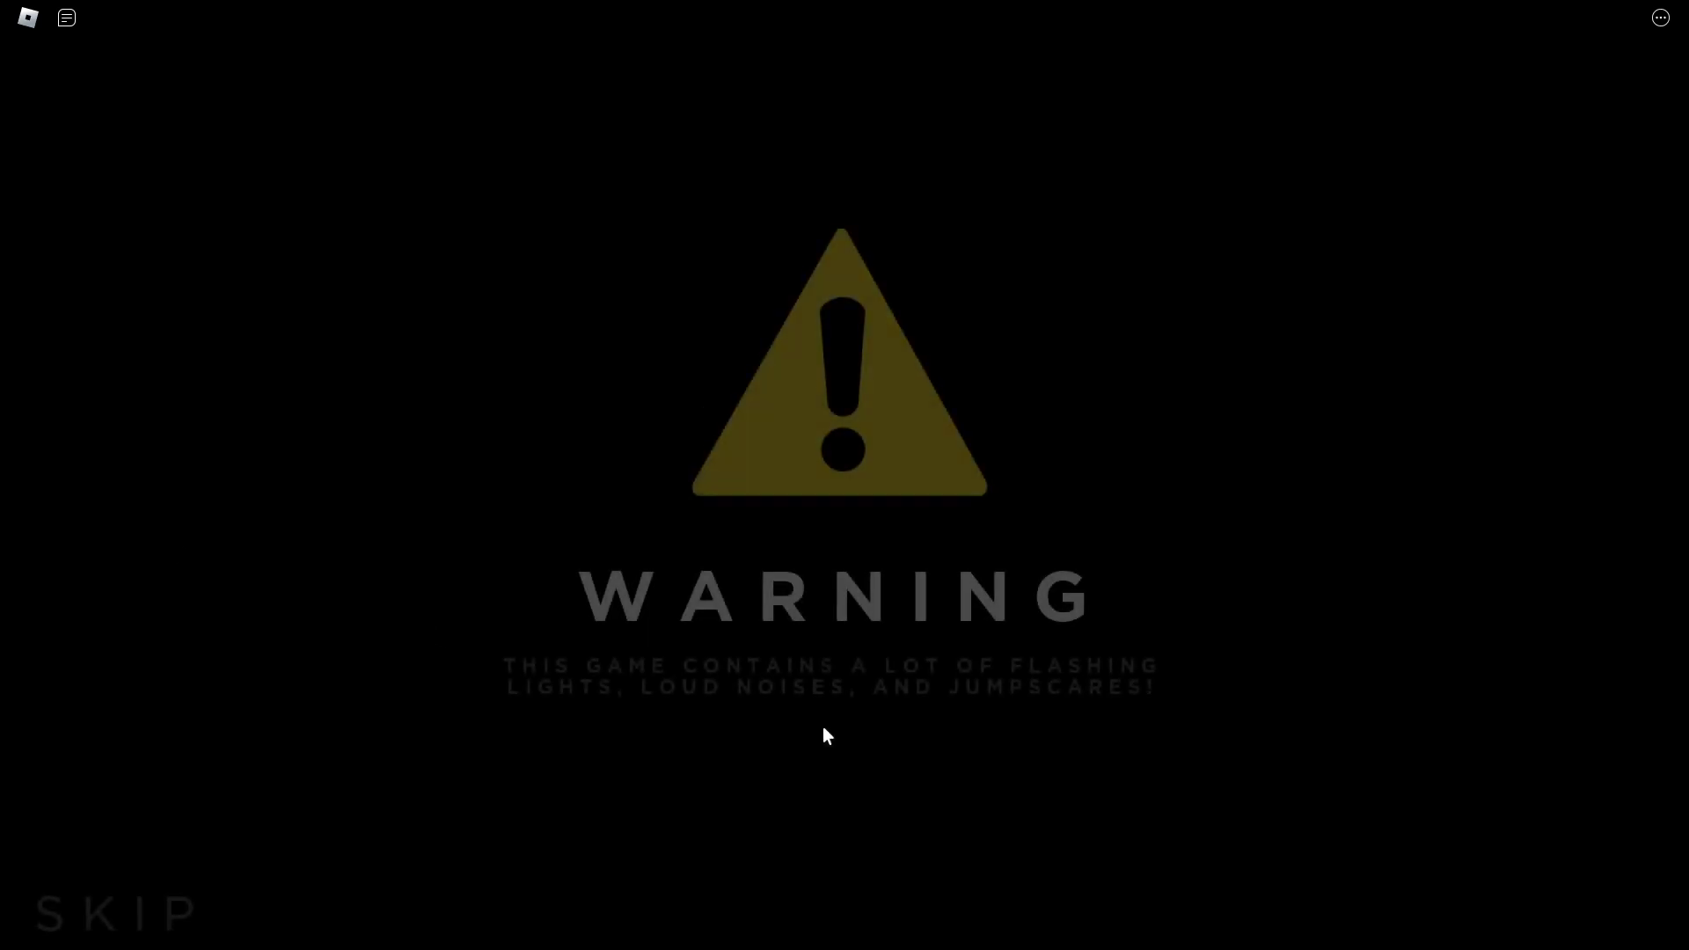
left_click(212, 911)
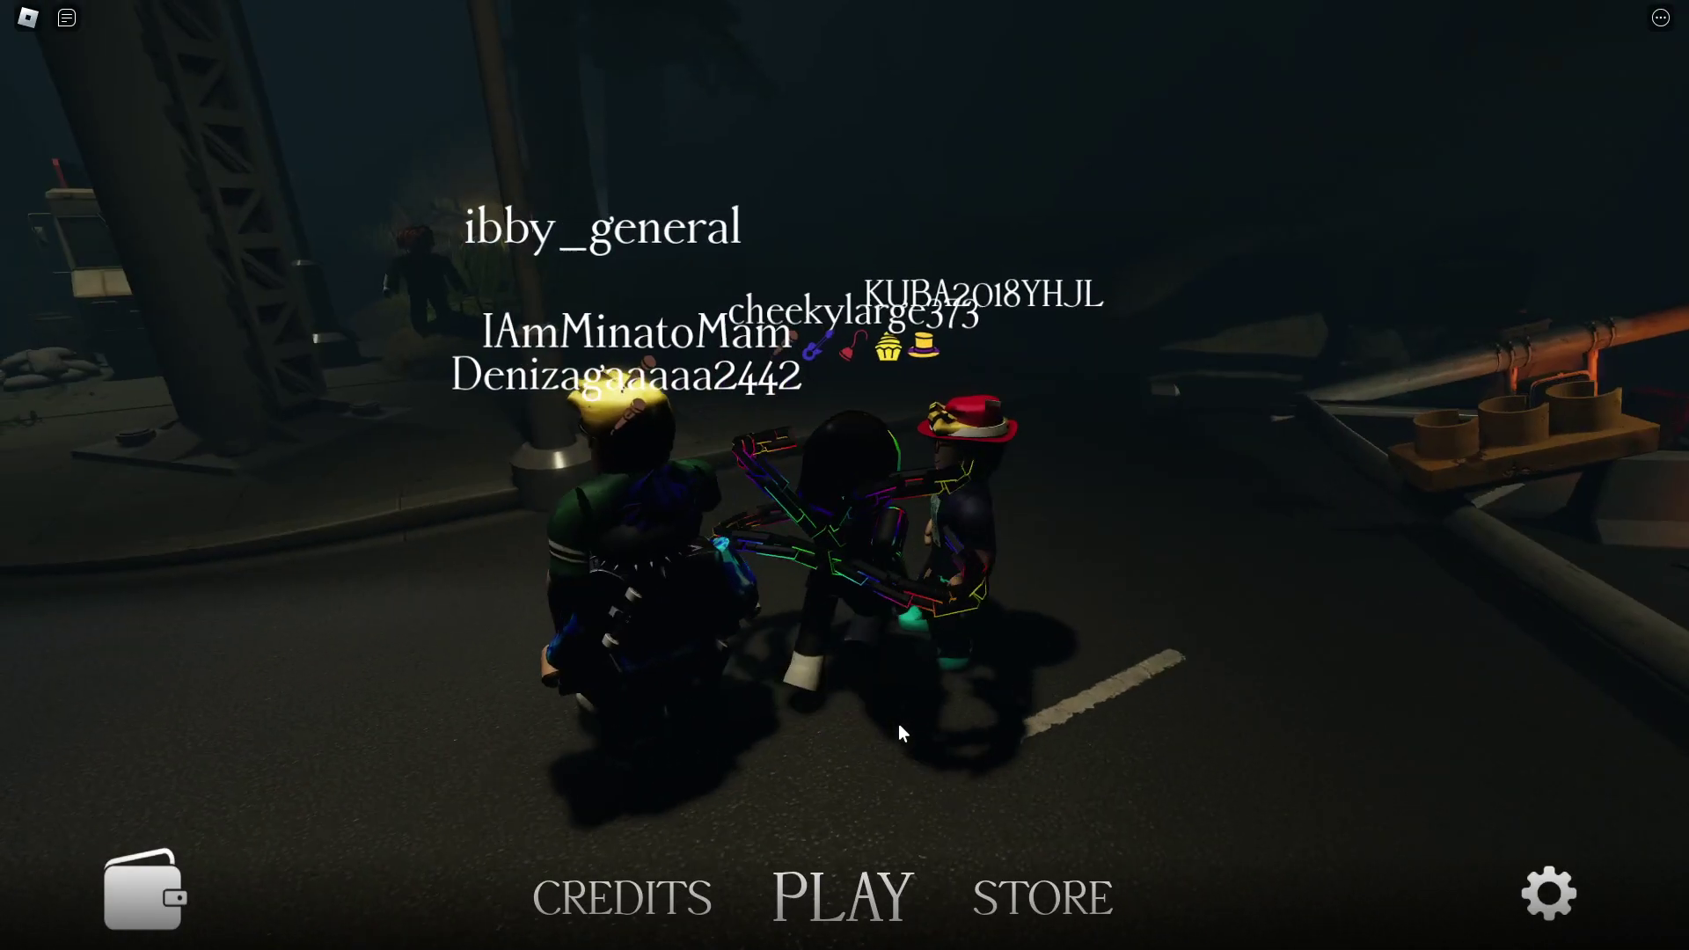
mouse_move(898, 723)
left_mouse_down()
mouse_move(920, 397)
mouse_move(749, 361)
left_mouse_up()
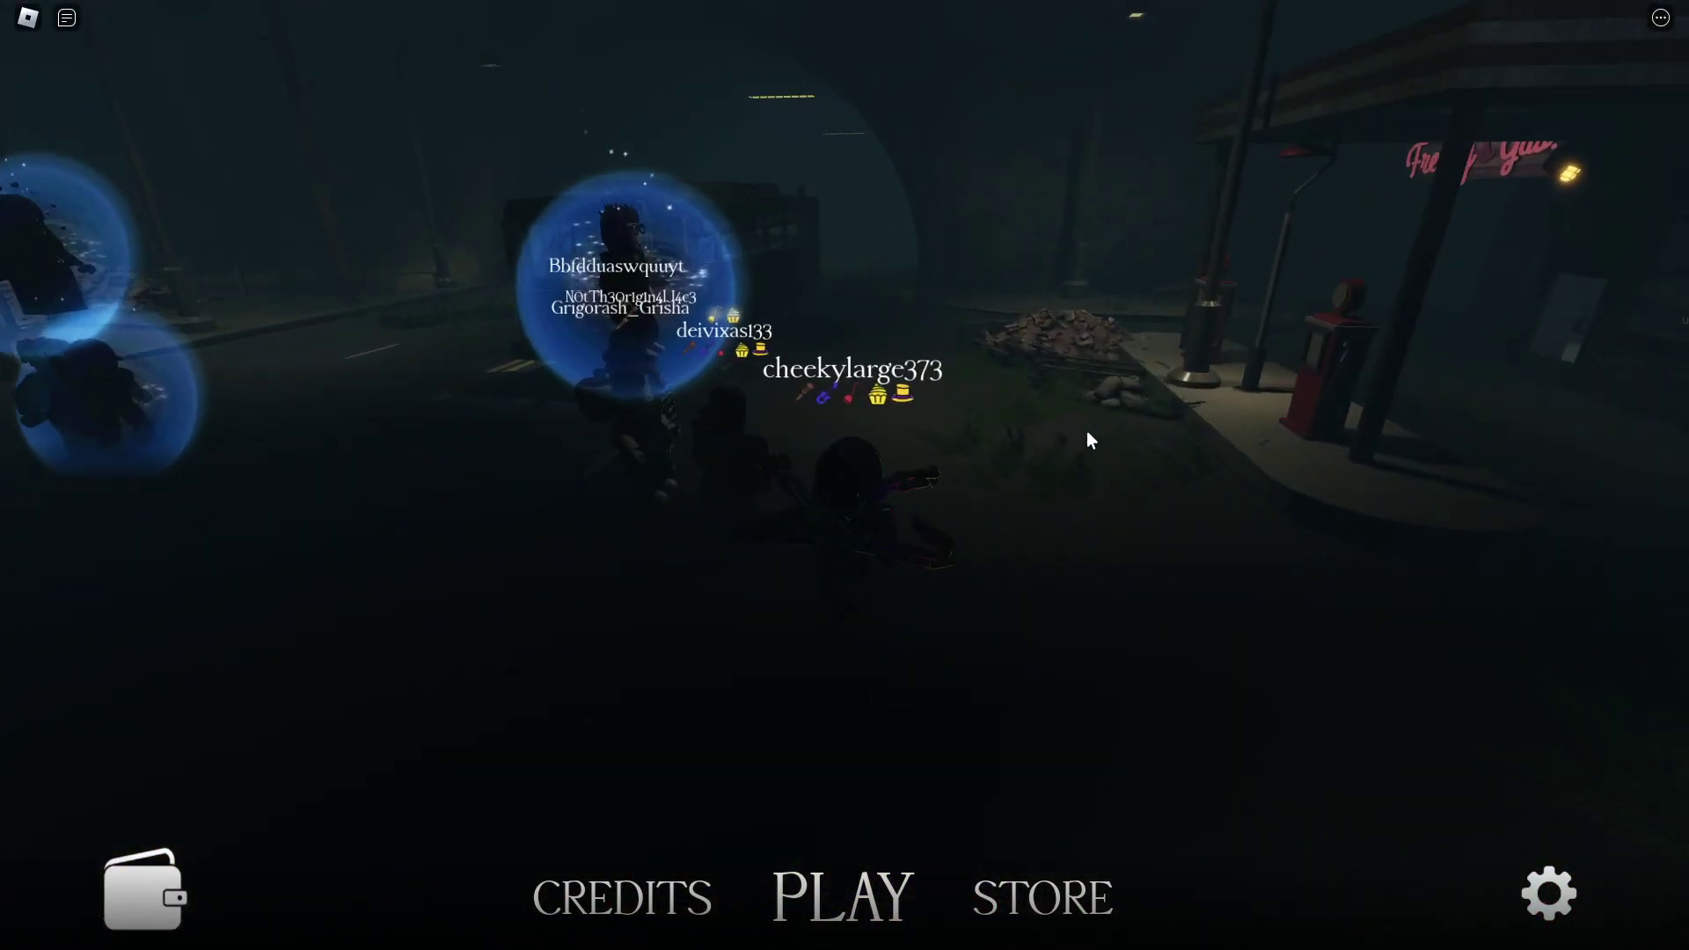
scroll(1070, 427, "up", 5)
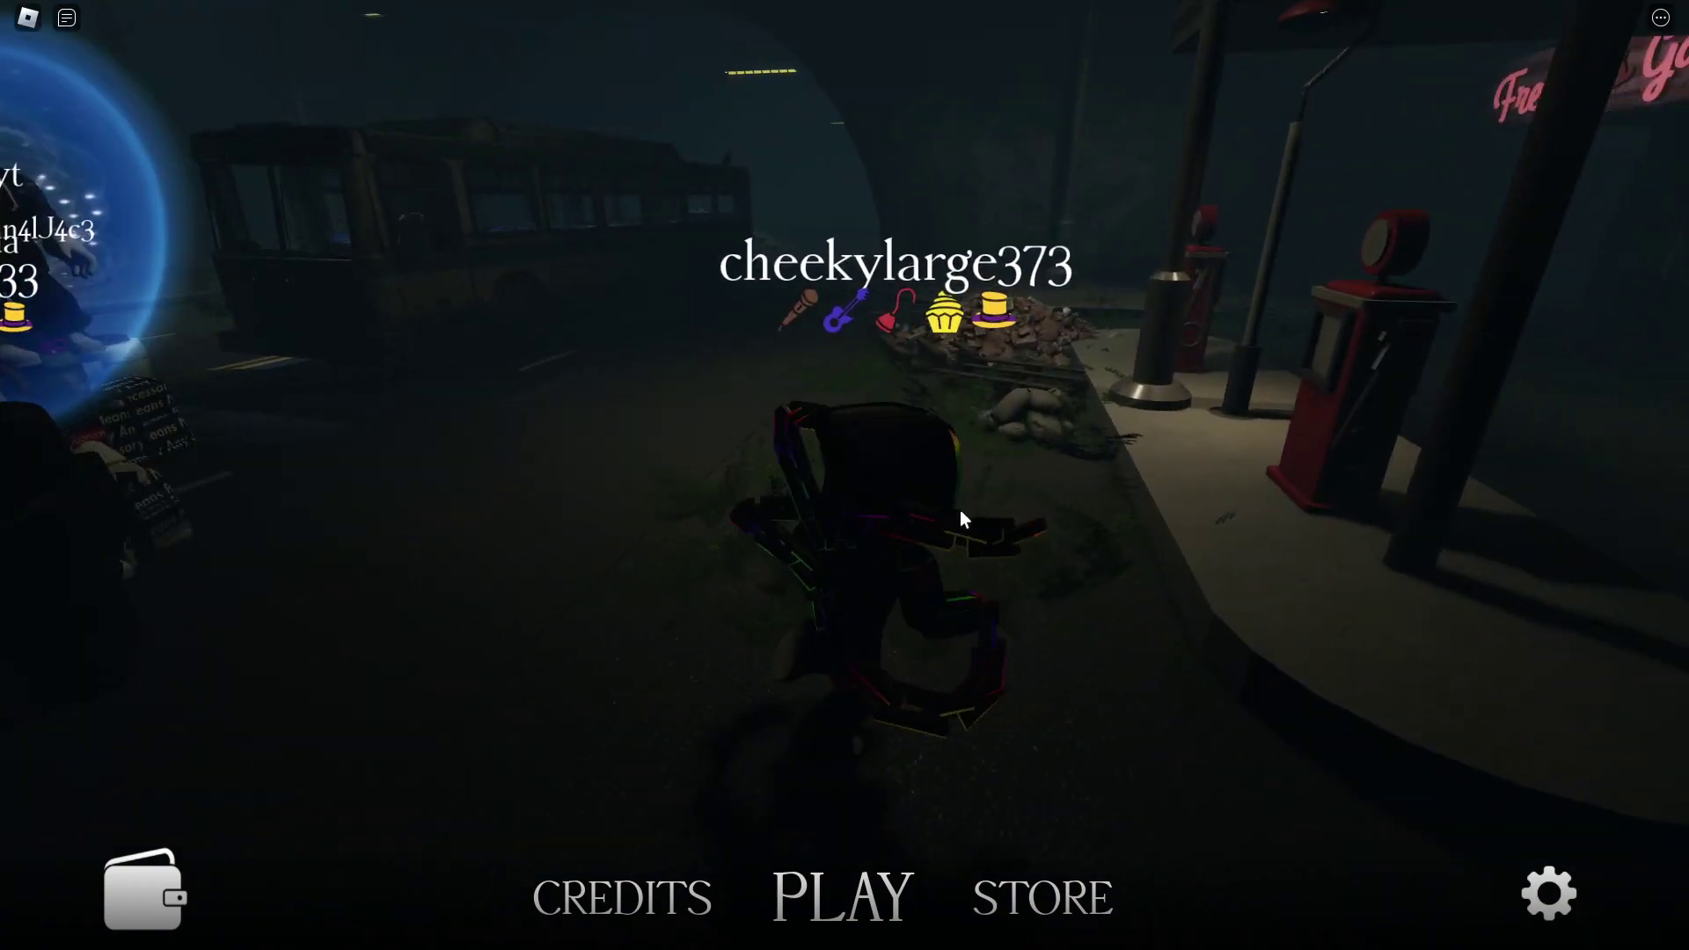
left_click_drag(959, 511, 549, 532)
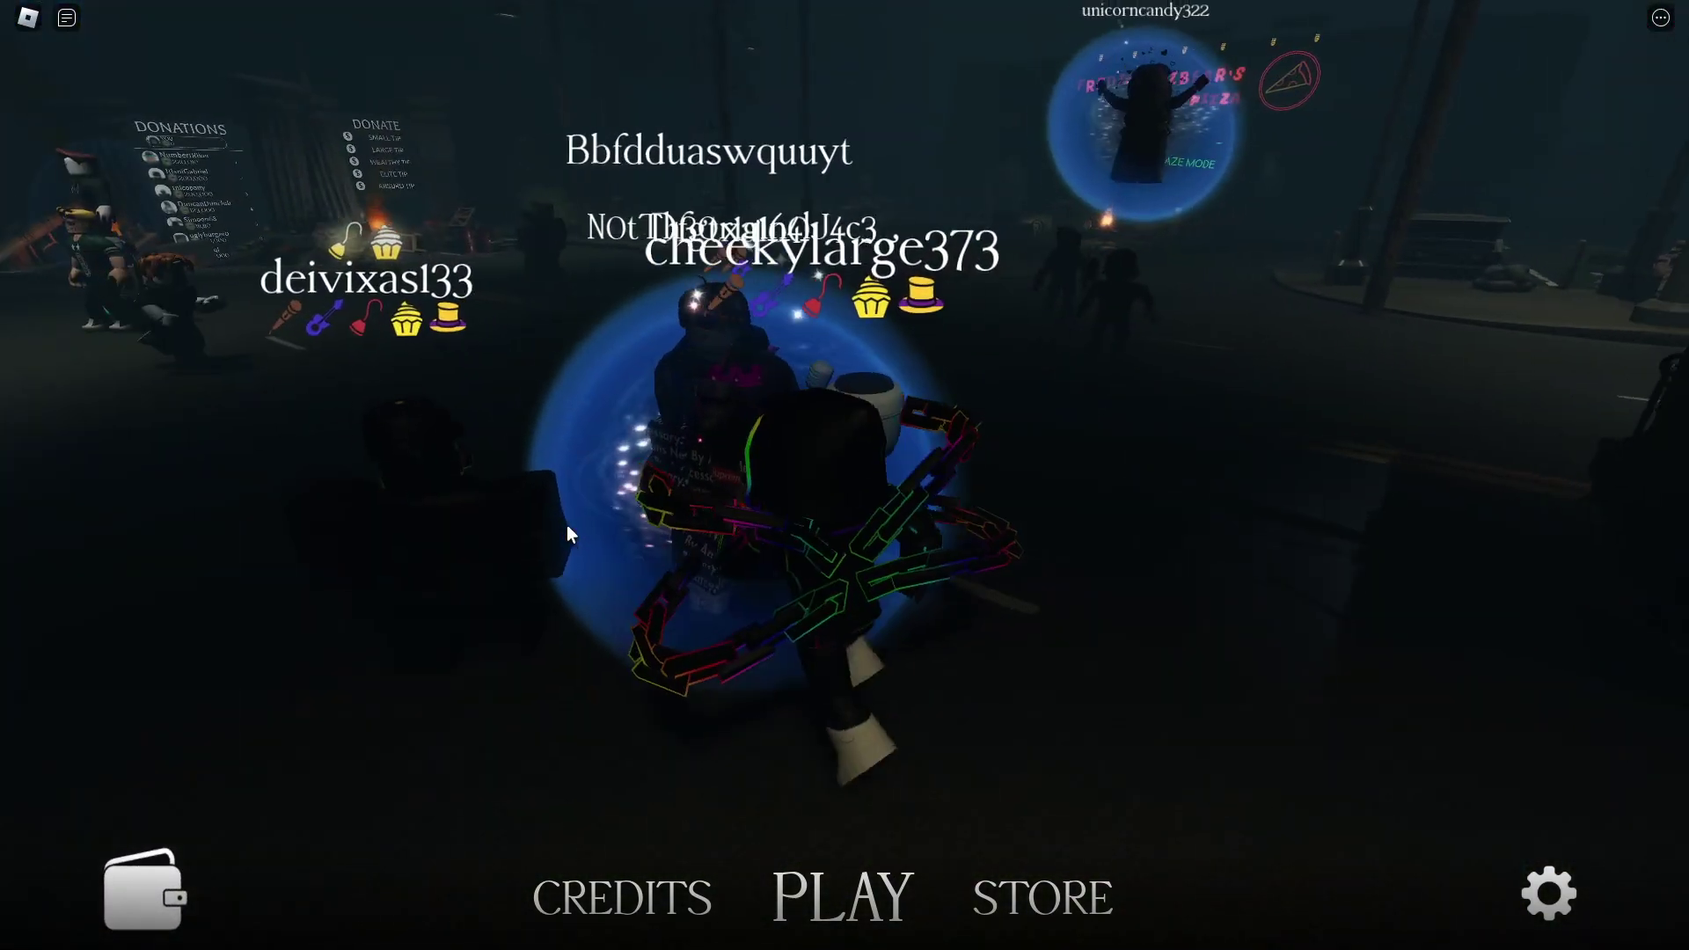
mouse_move(549, 531)
left_mouse_down()
mouse_move(387, 534)
mouse_move(593, 488)
left_mouse_up()
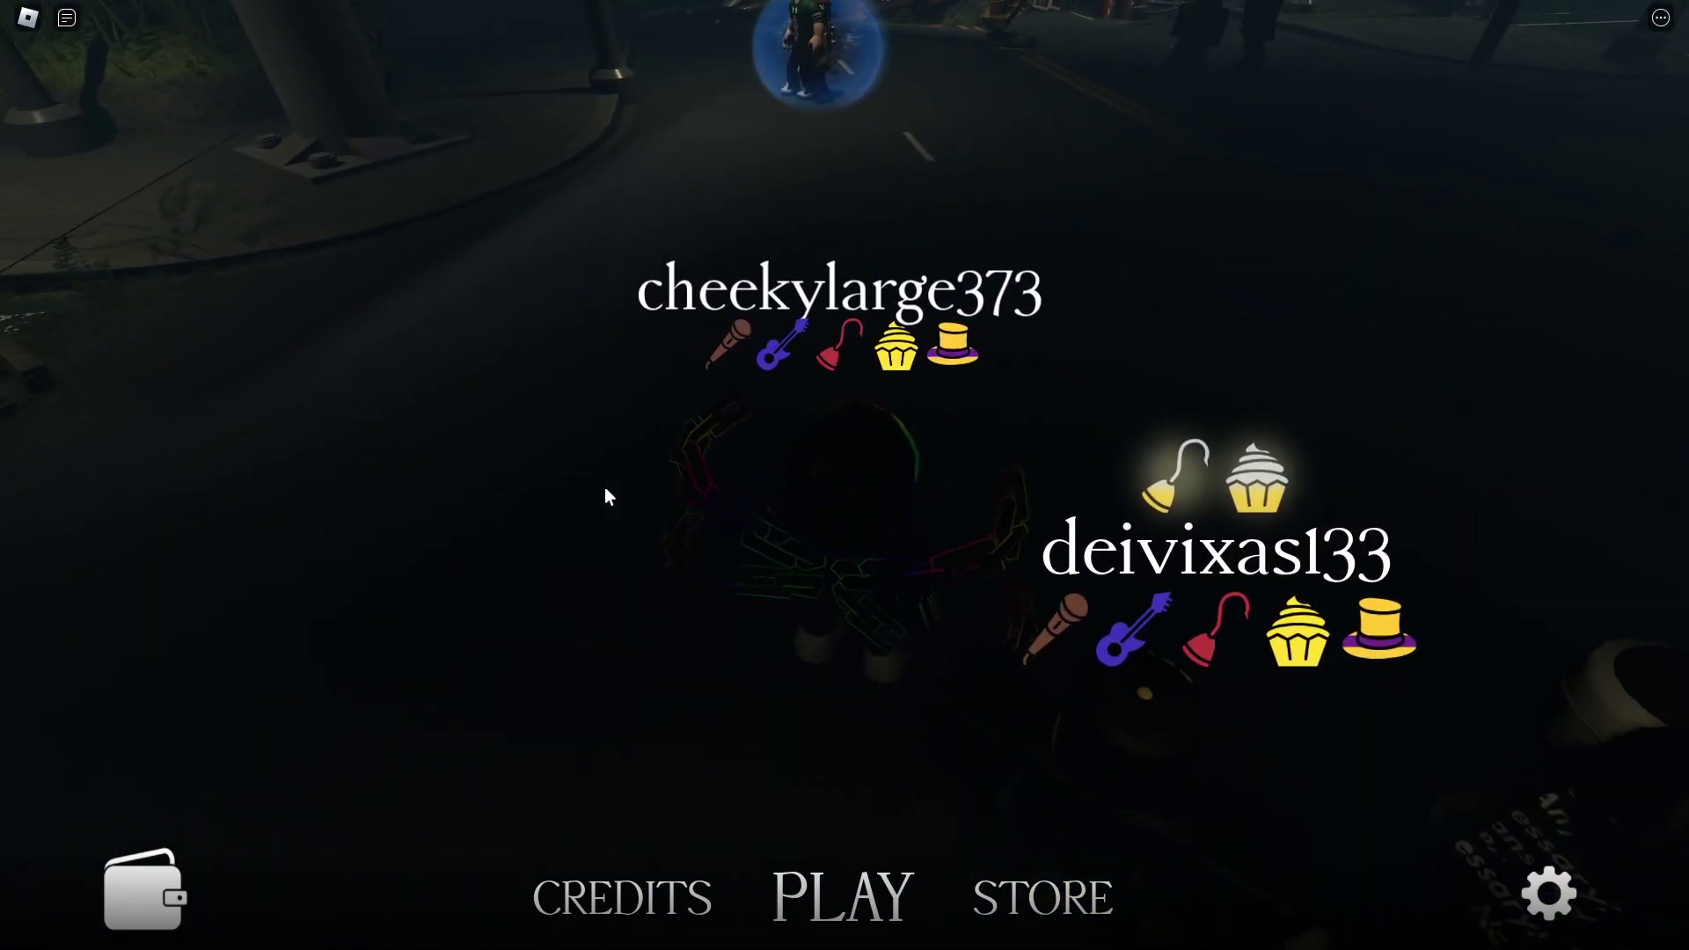
mouse_move(605, 487)
left_mouse_down()
mouse_move(898, 334)
mouse_move(799, 344)
left_mouse_up()
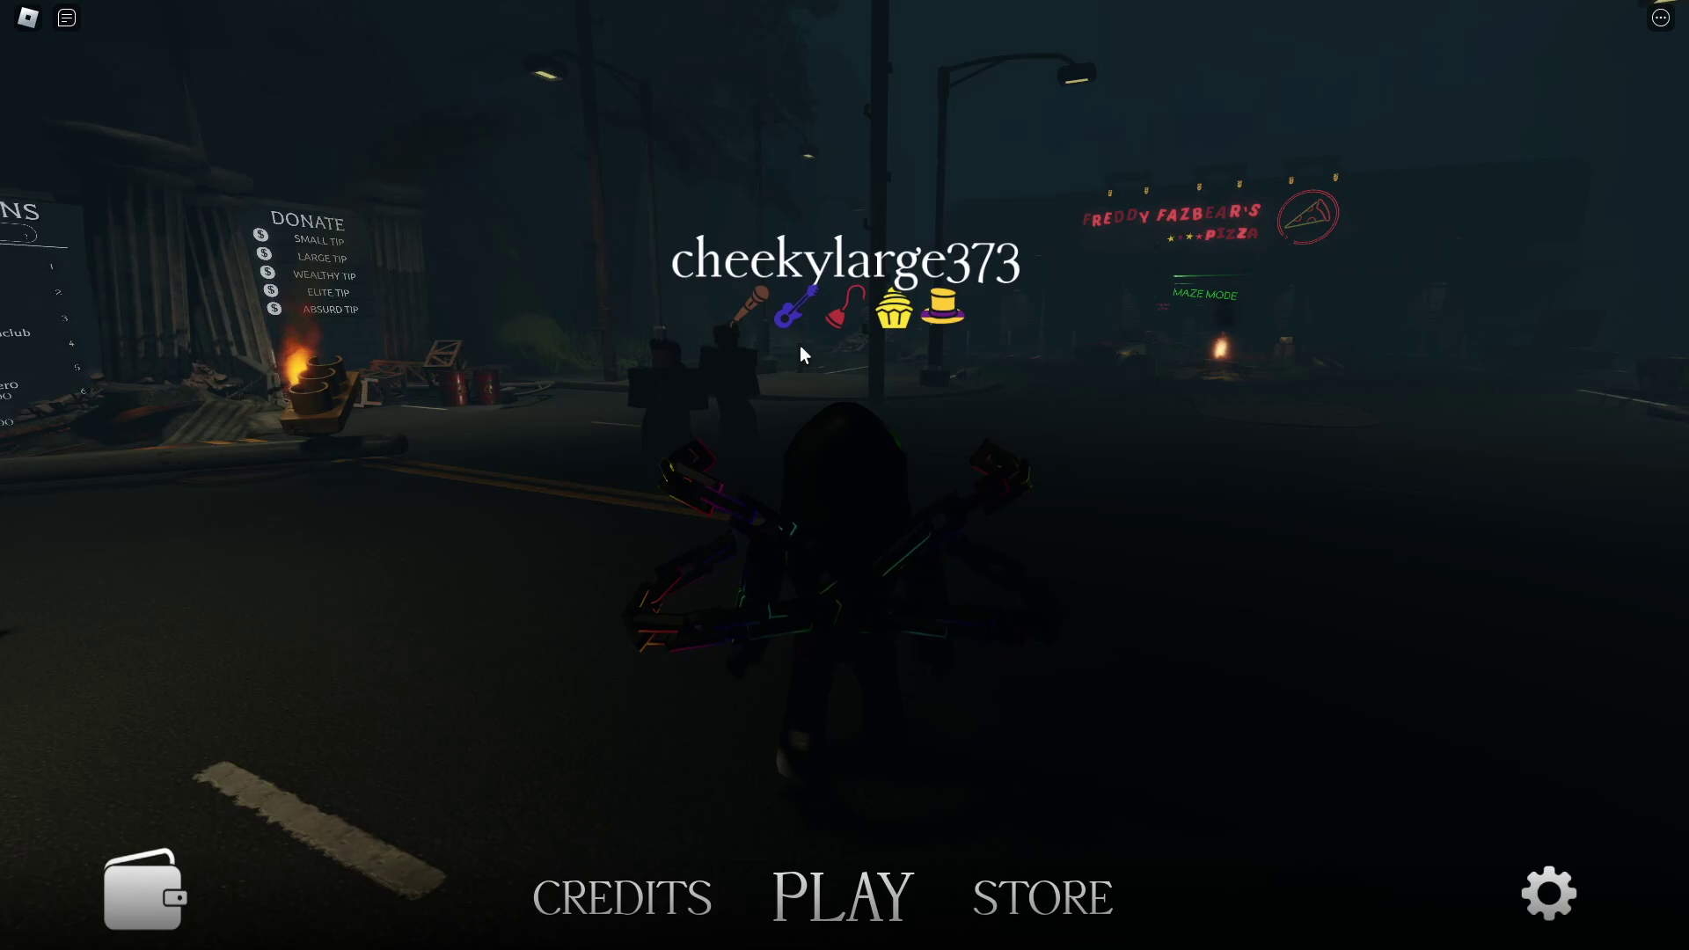
mouse_move(800, 345)
left_mouse_down()
mouse_move(1015, 353)
mouse_move(965, 384)
mouse_move(1014, 309)
mouse_move(1100, 347)
mouse_move(996, 315)
left_mouse_up()
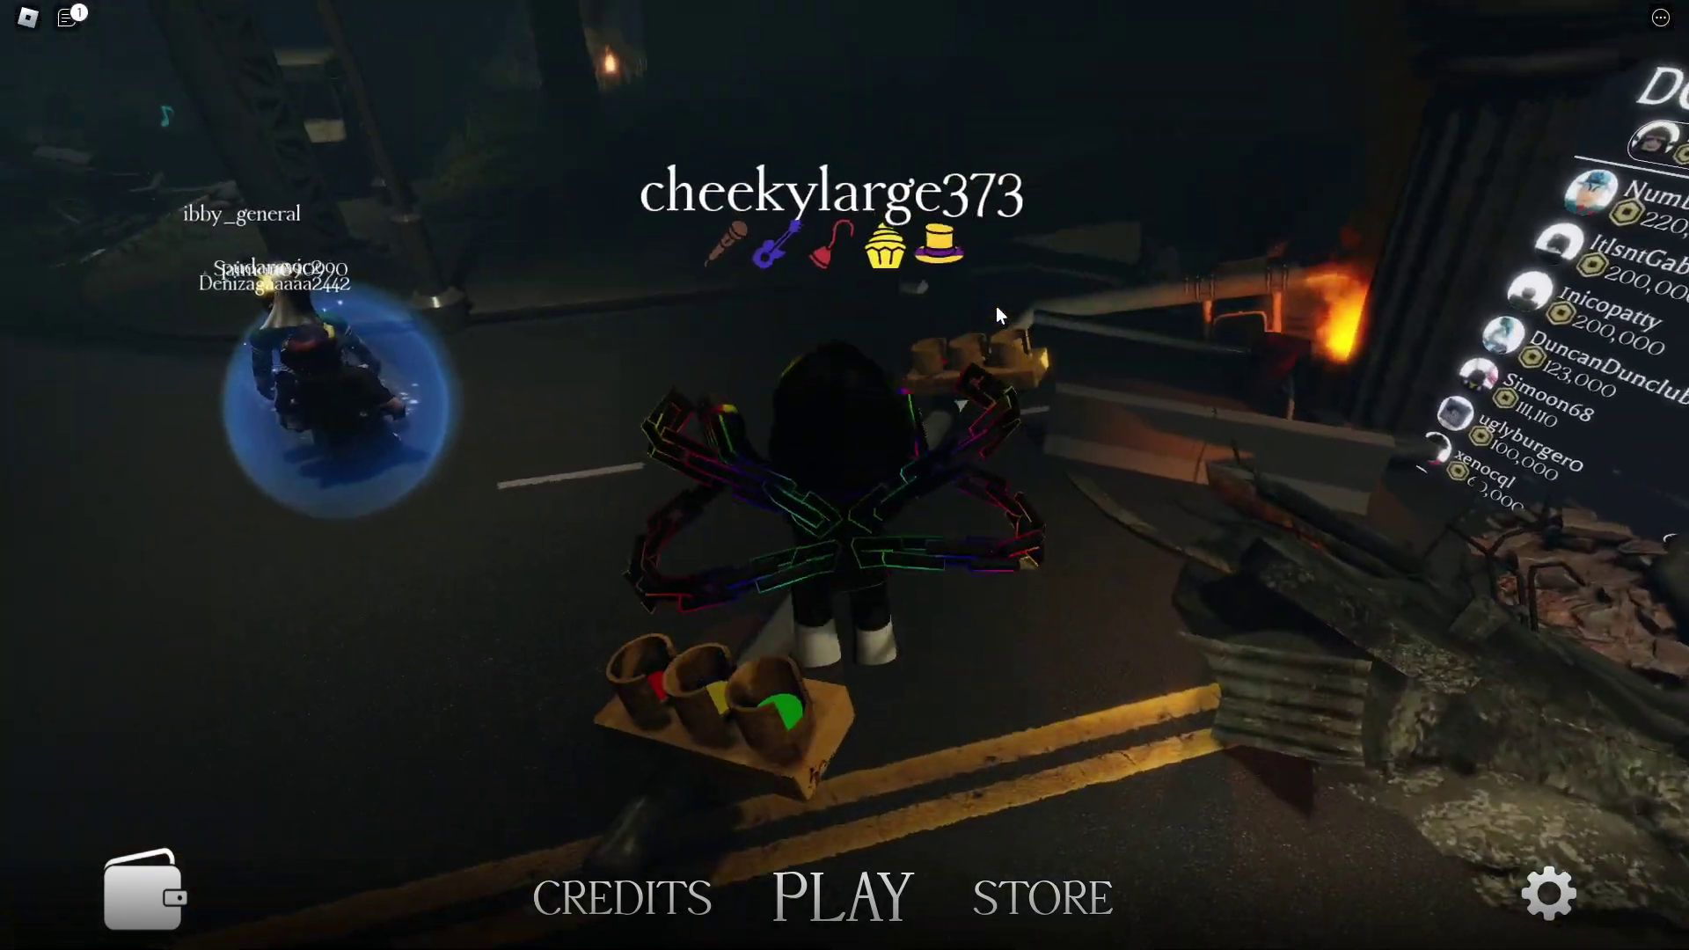
- Walk along the lobby street among the players and strike an emote pose
key("w")
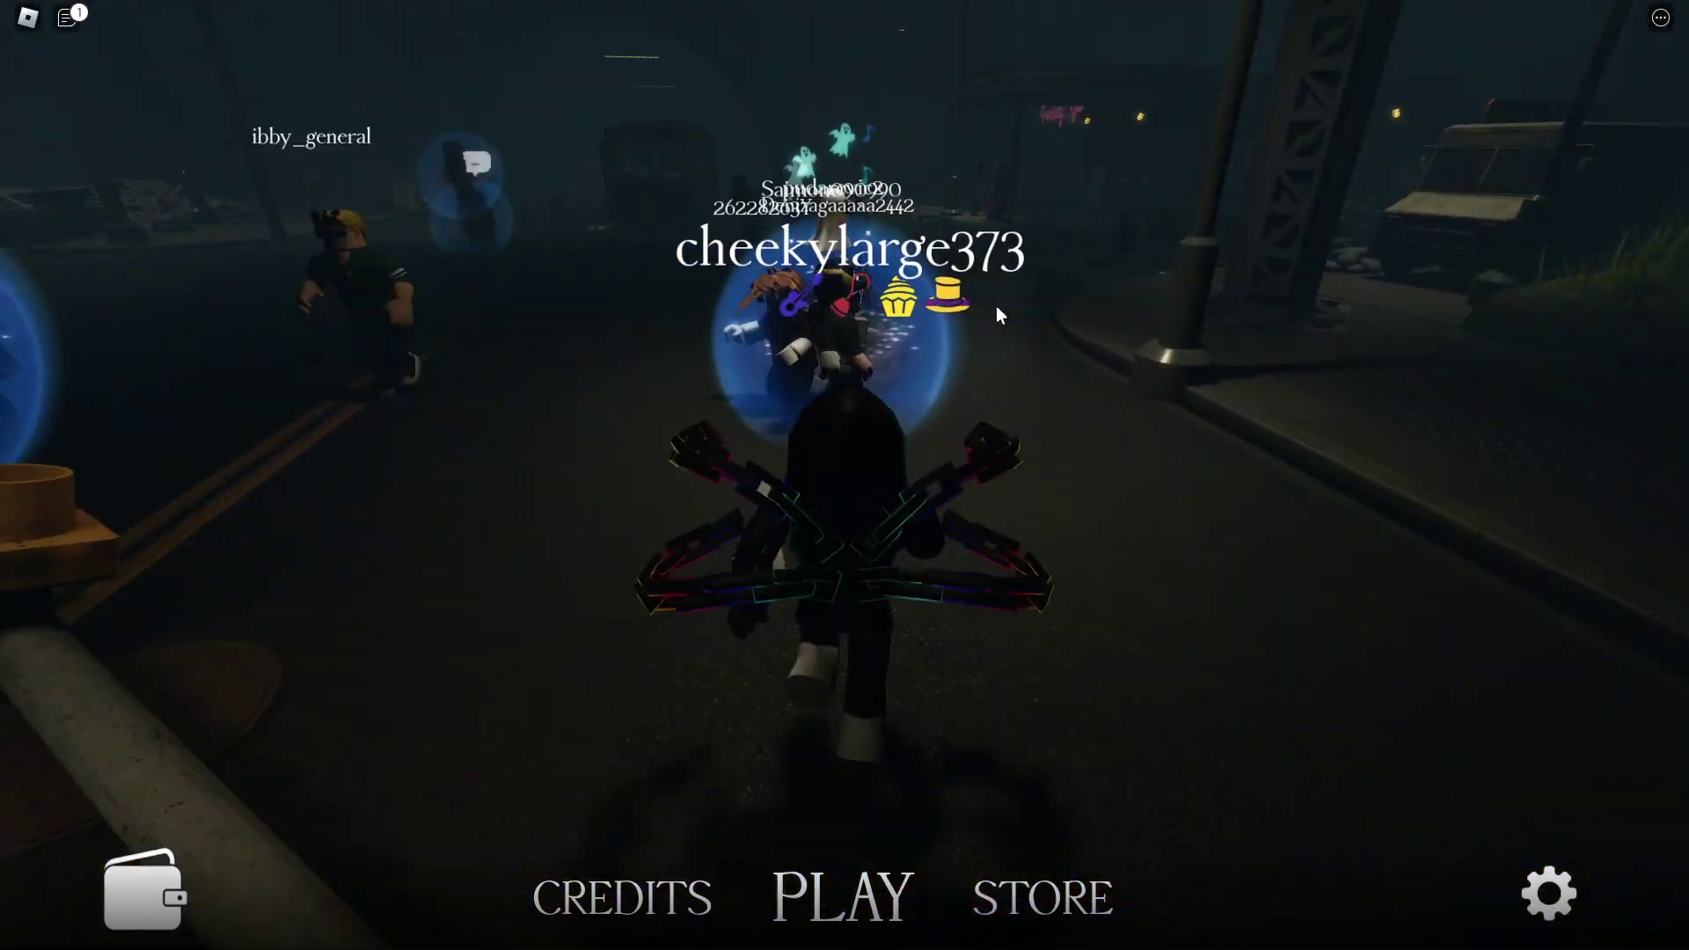
key("w")
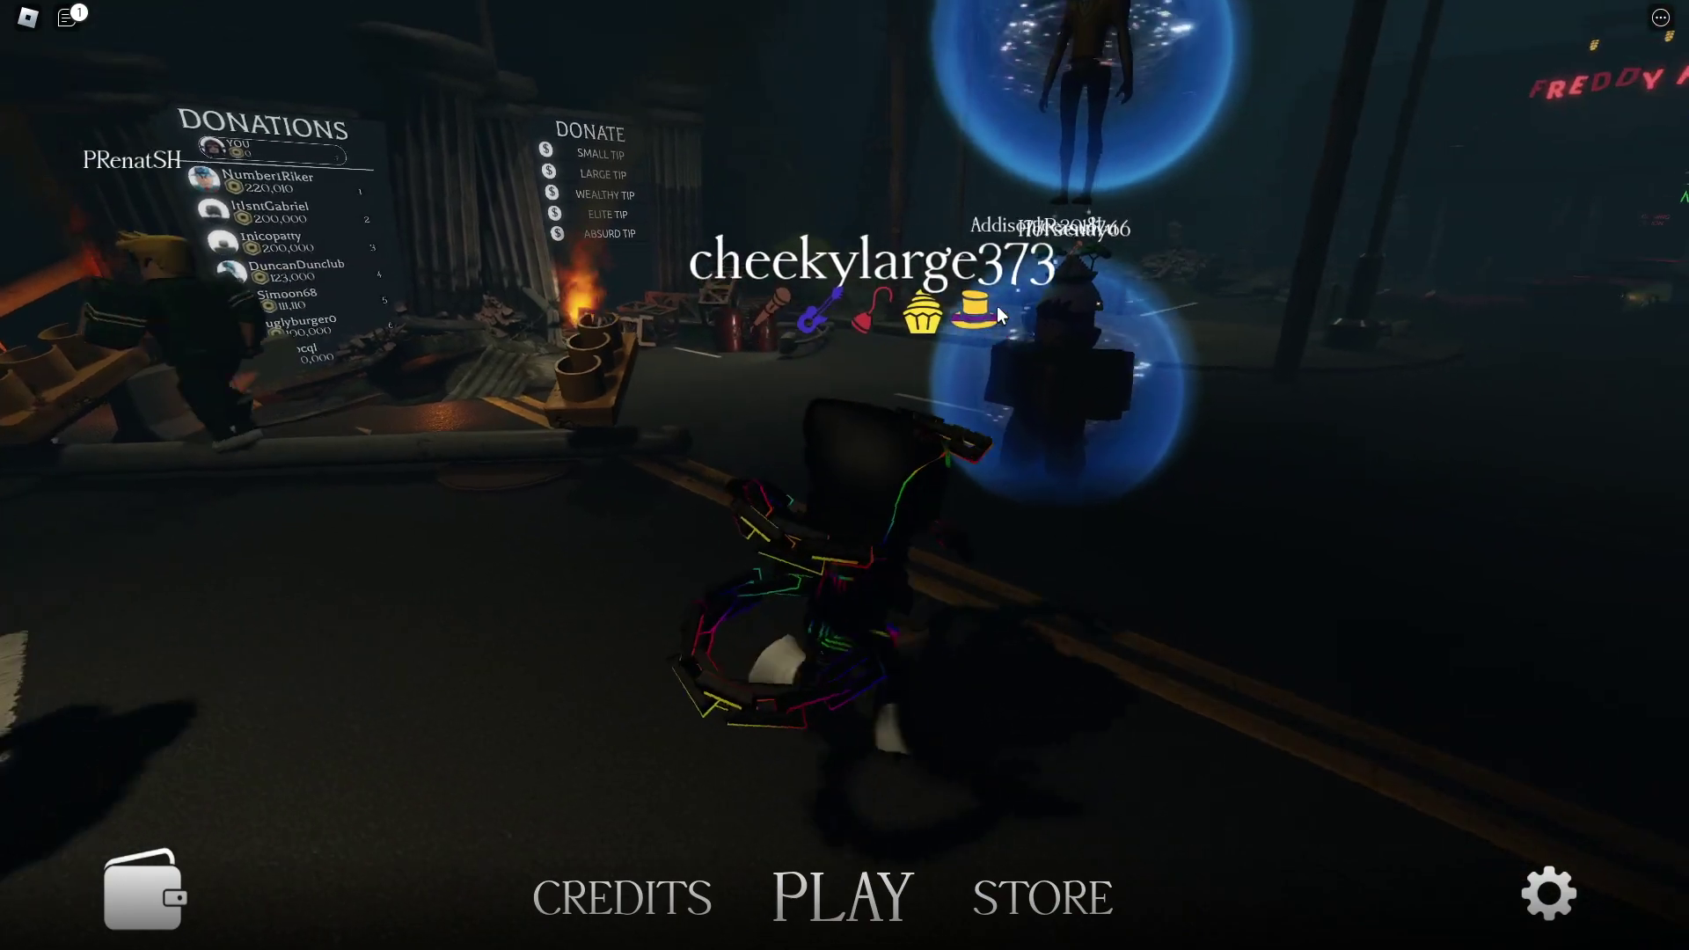
key("w")
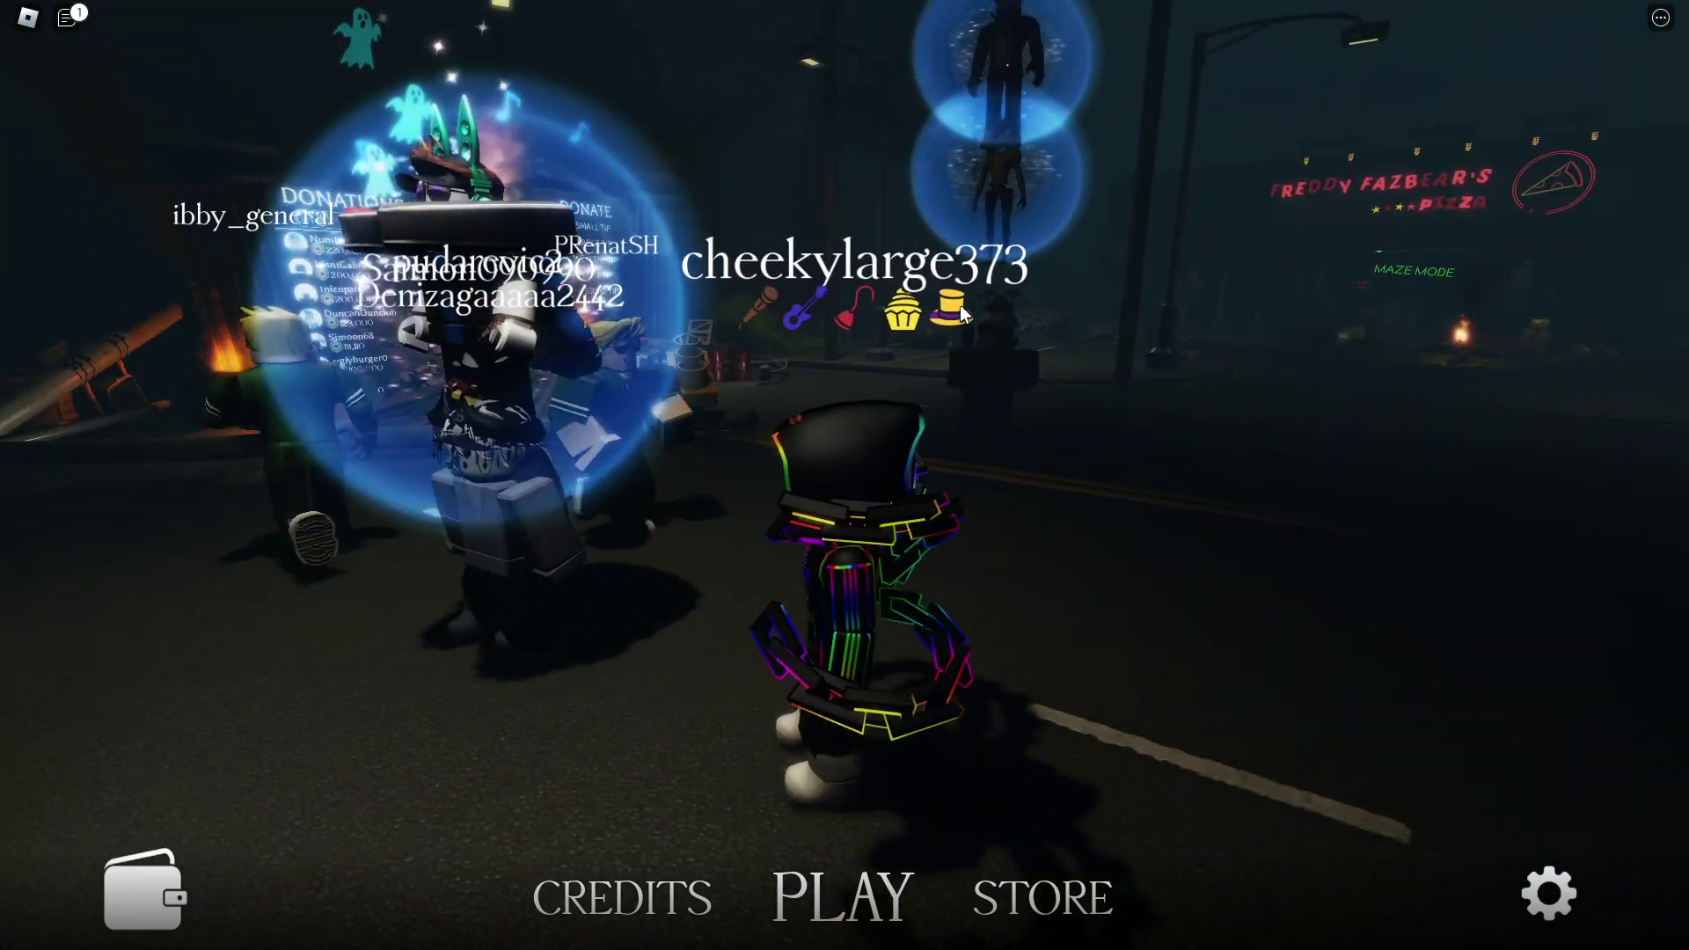
key("w")
key("w")
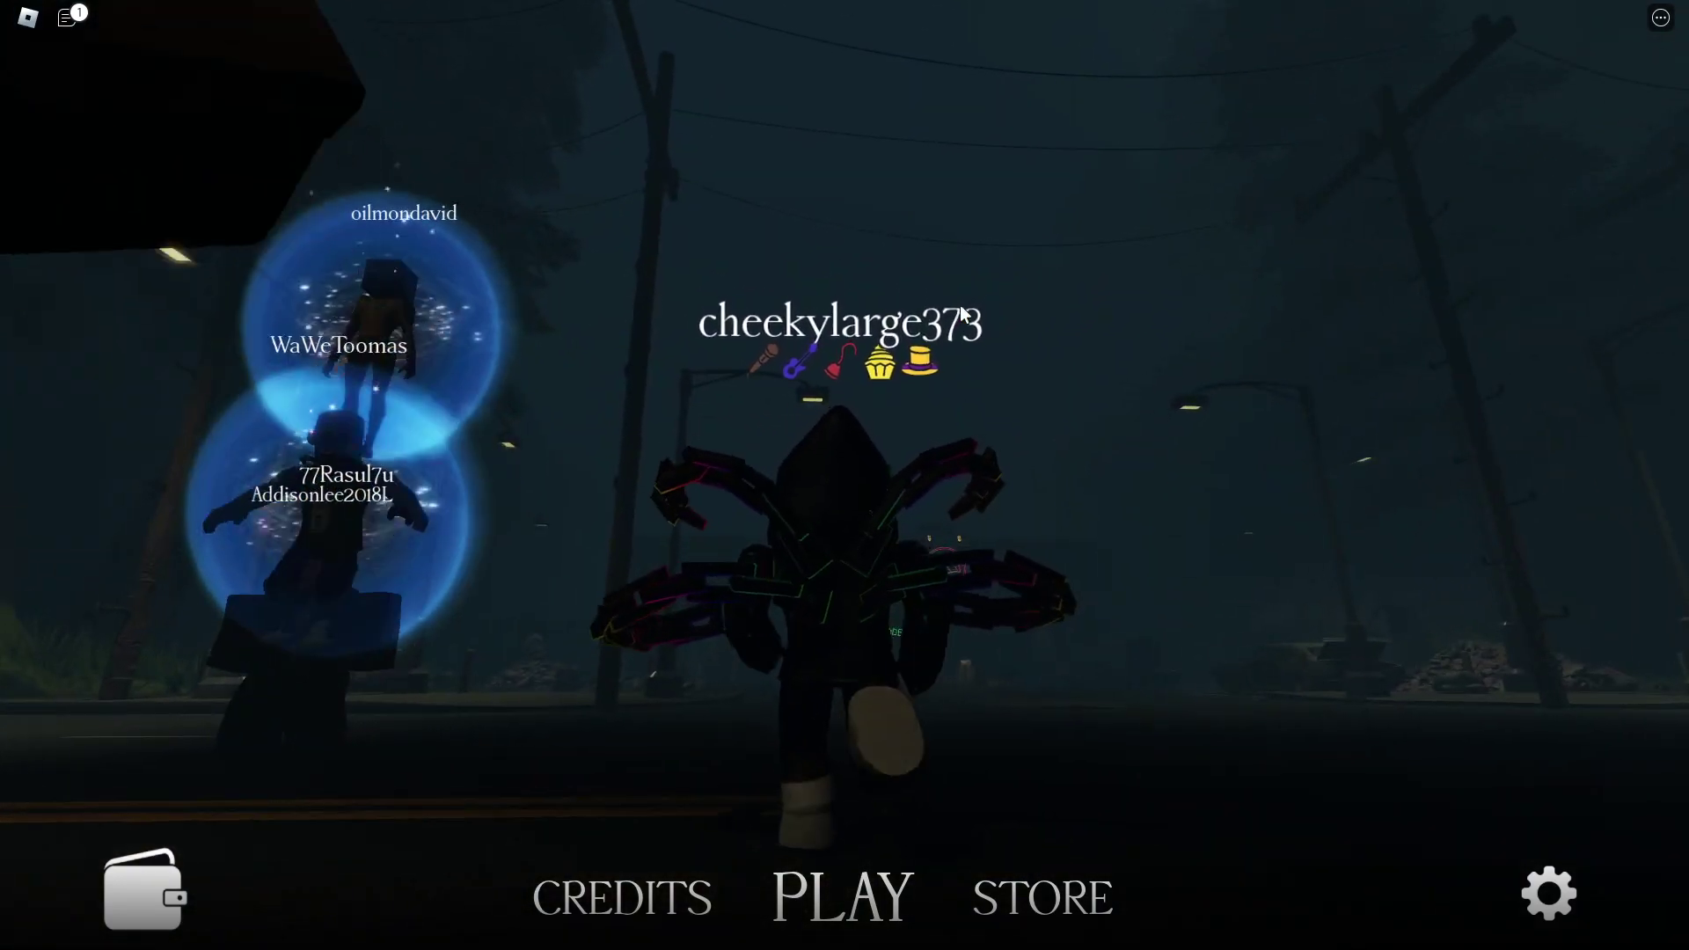
- Continue down the street toward the bus, then turn back along it
key("w")
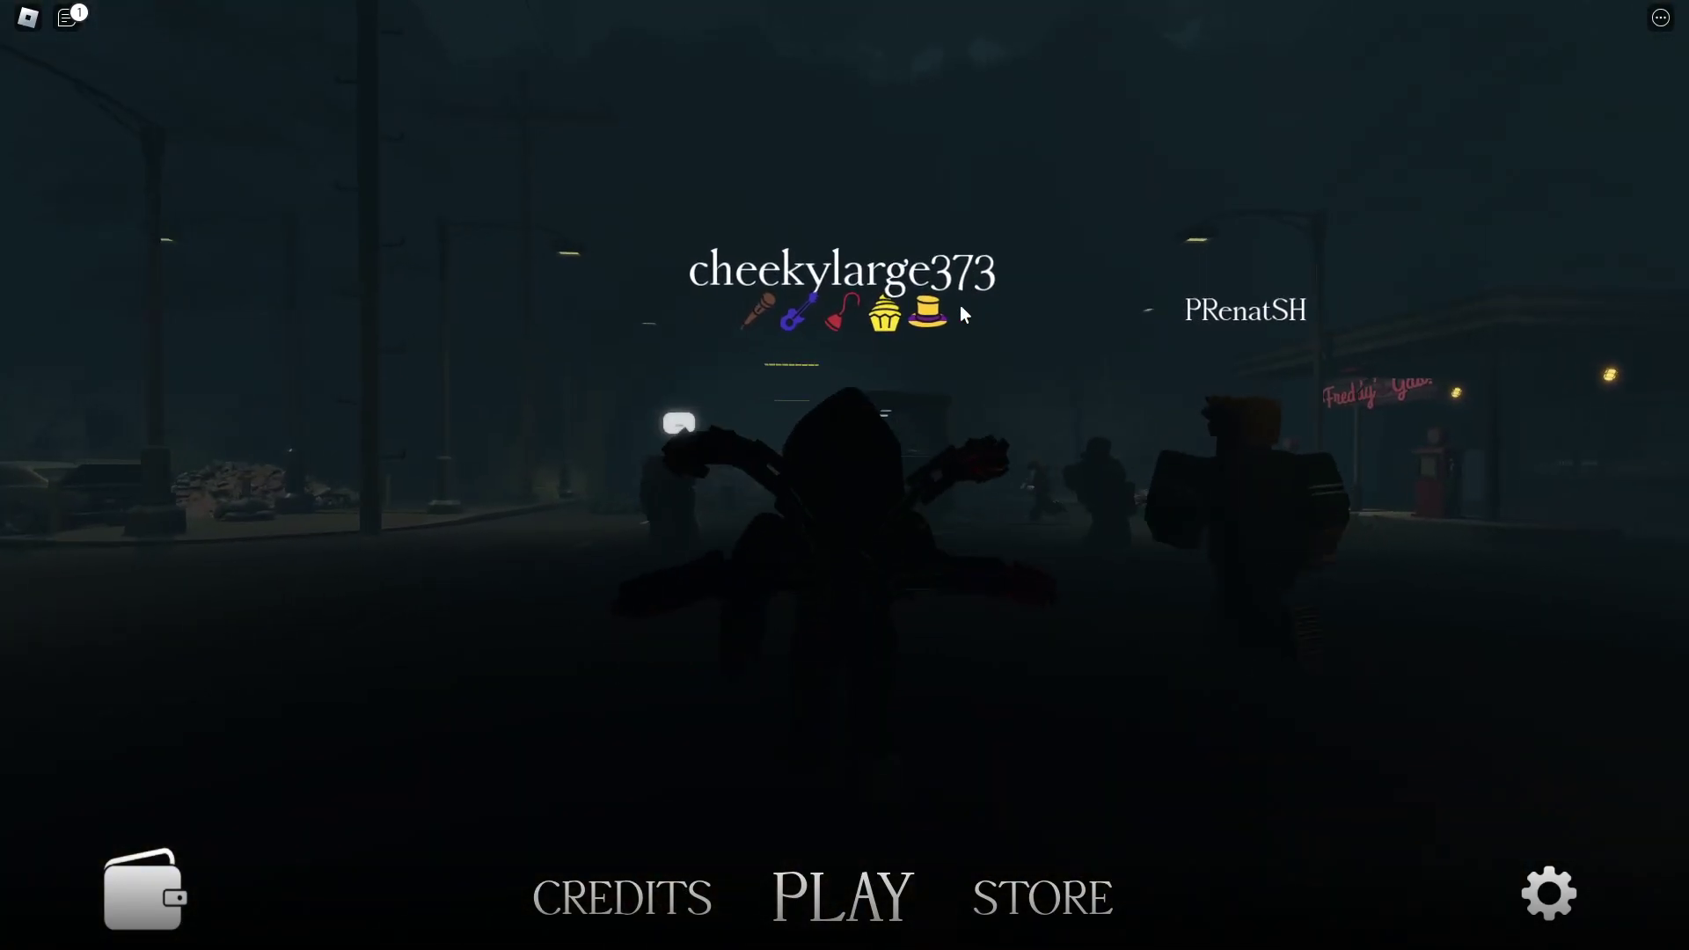
key("w")
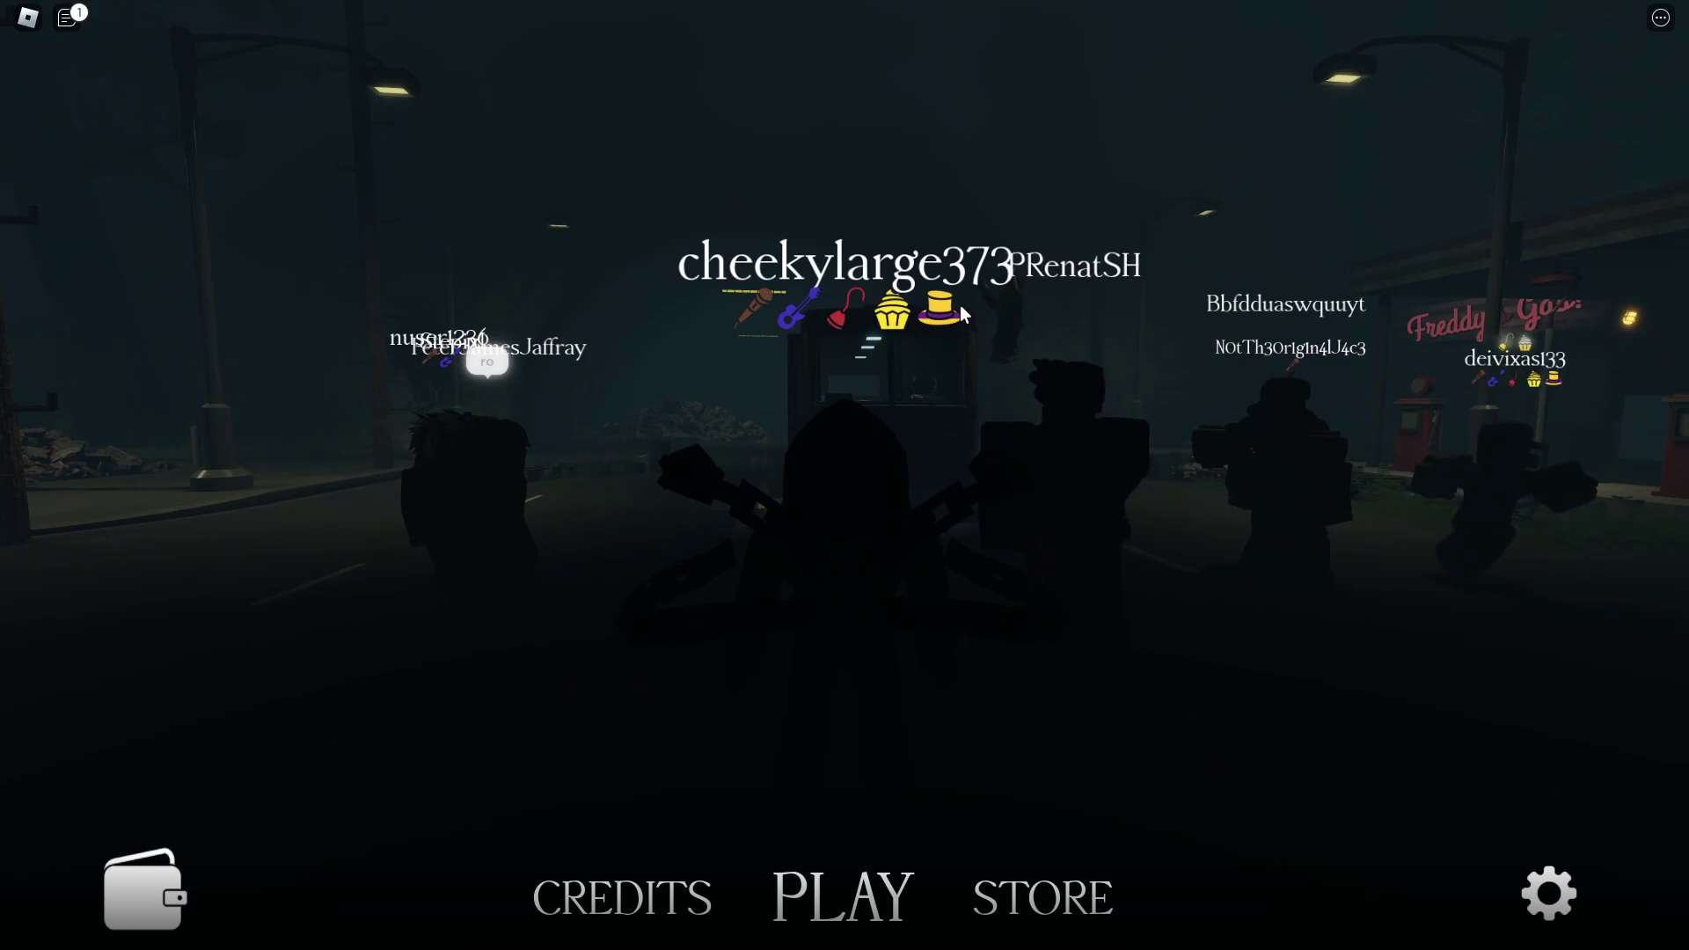
key("w")
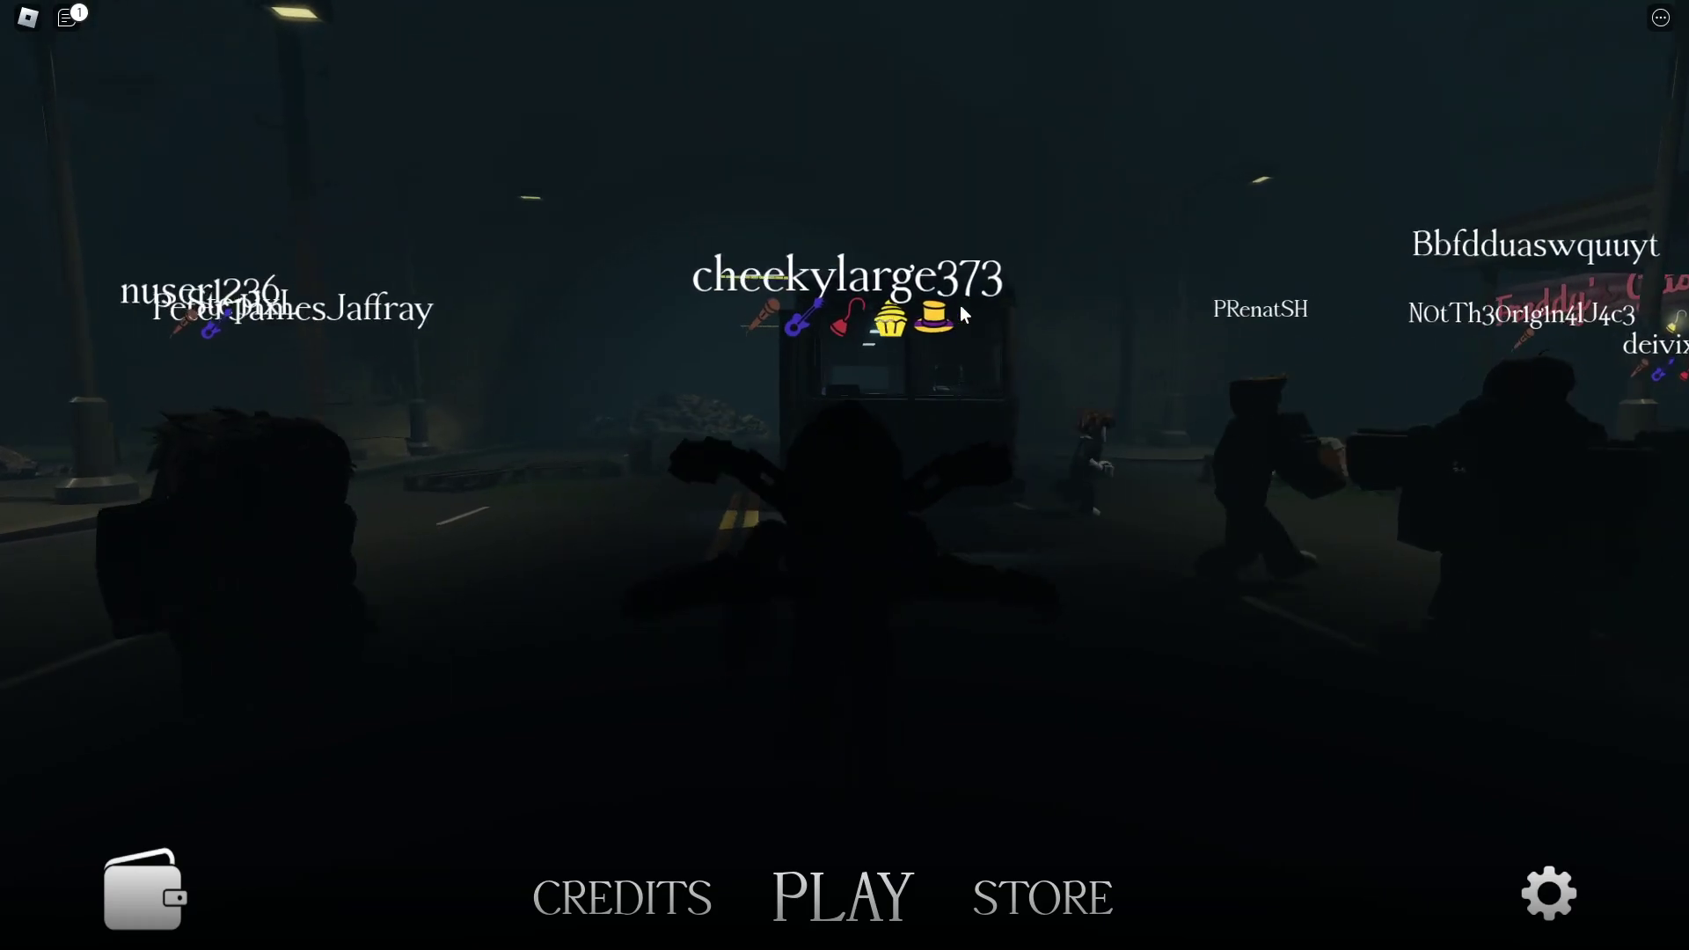
key("w")
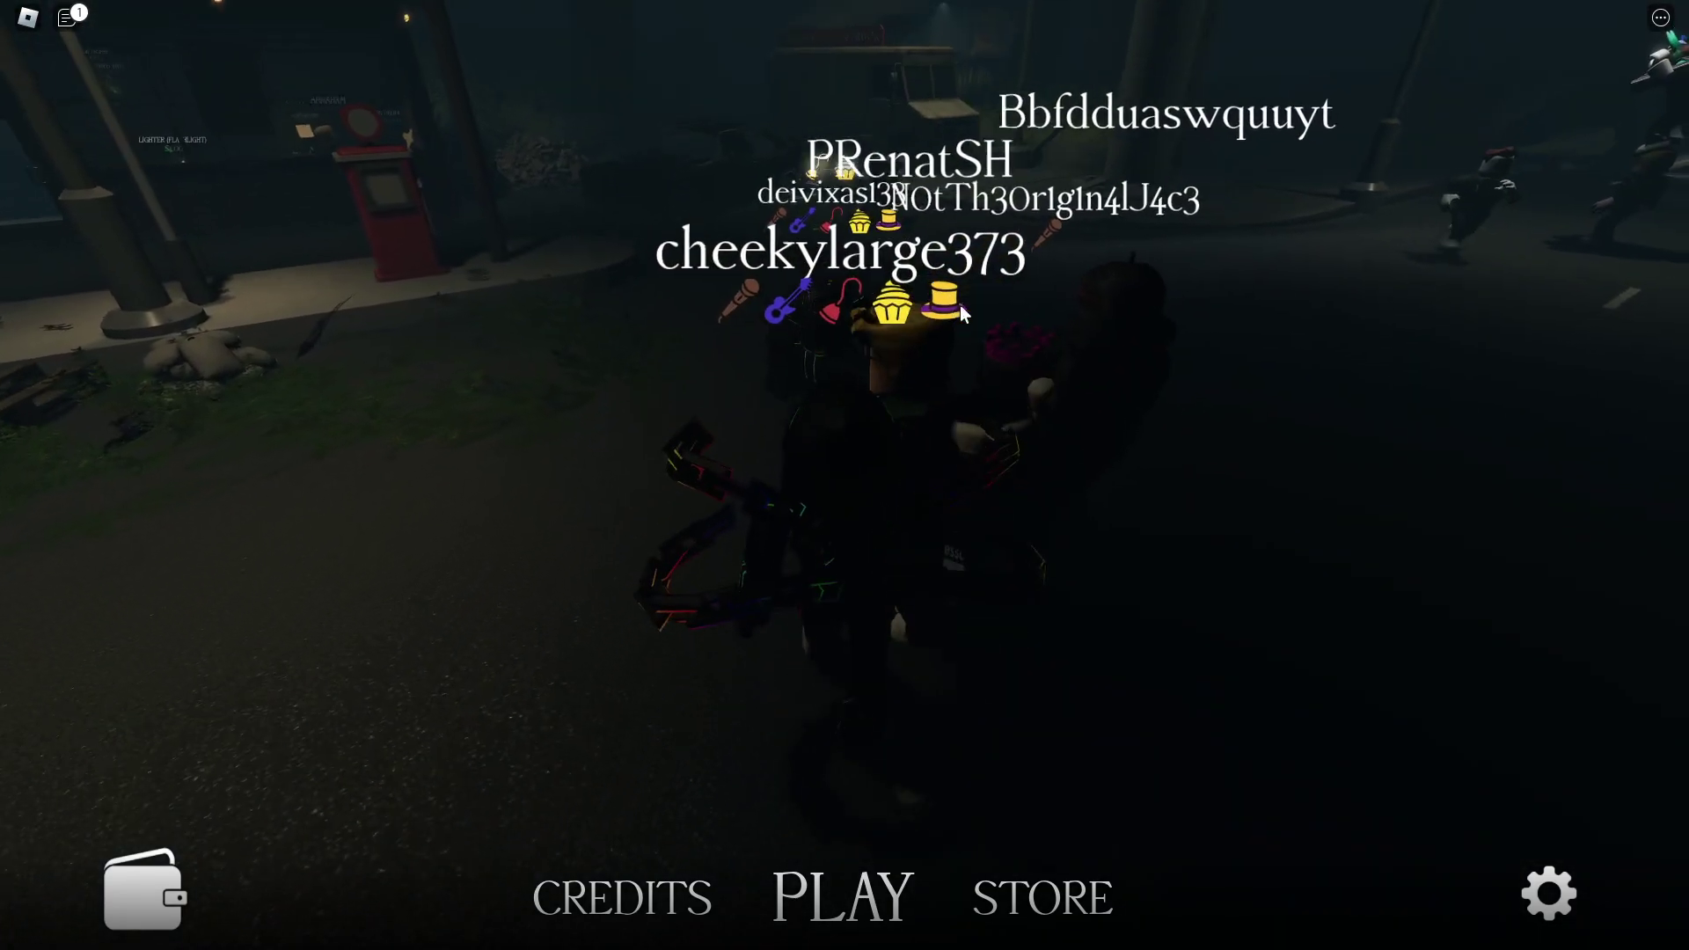
key("w")
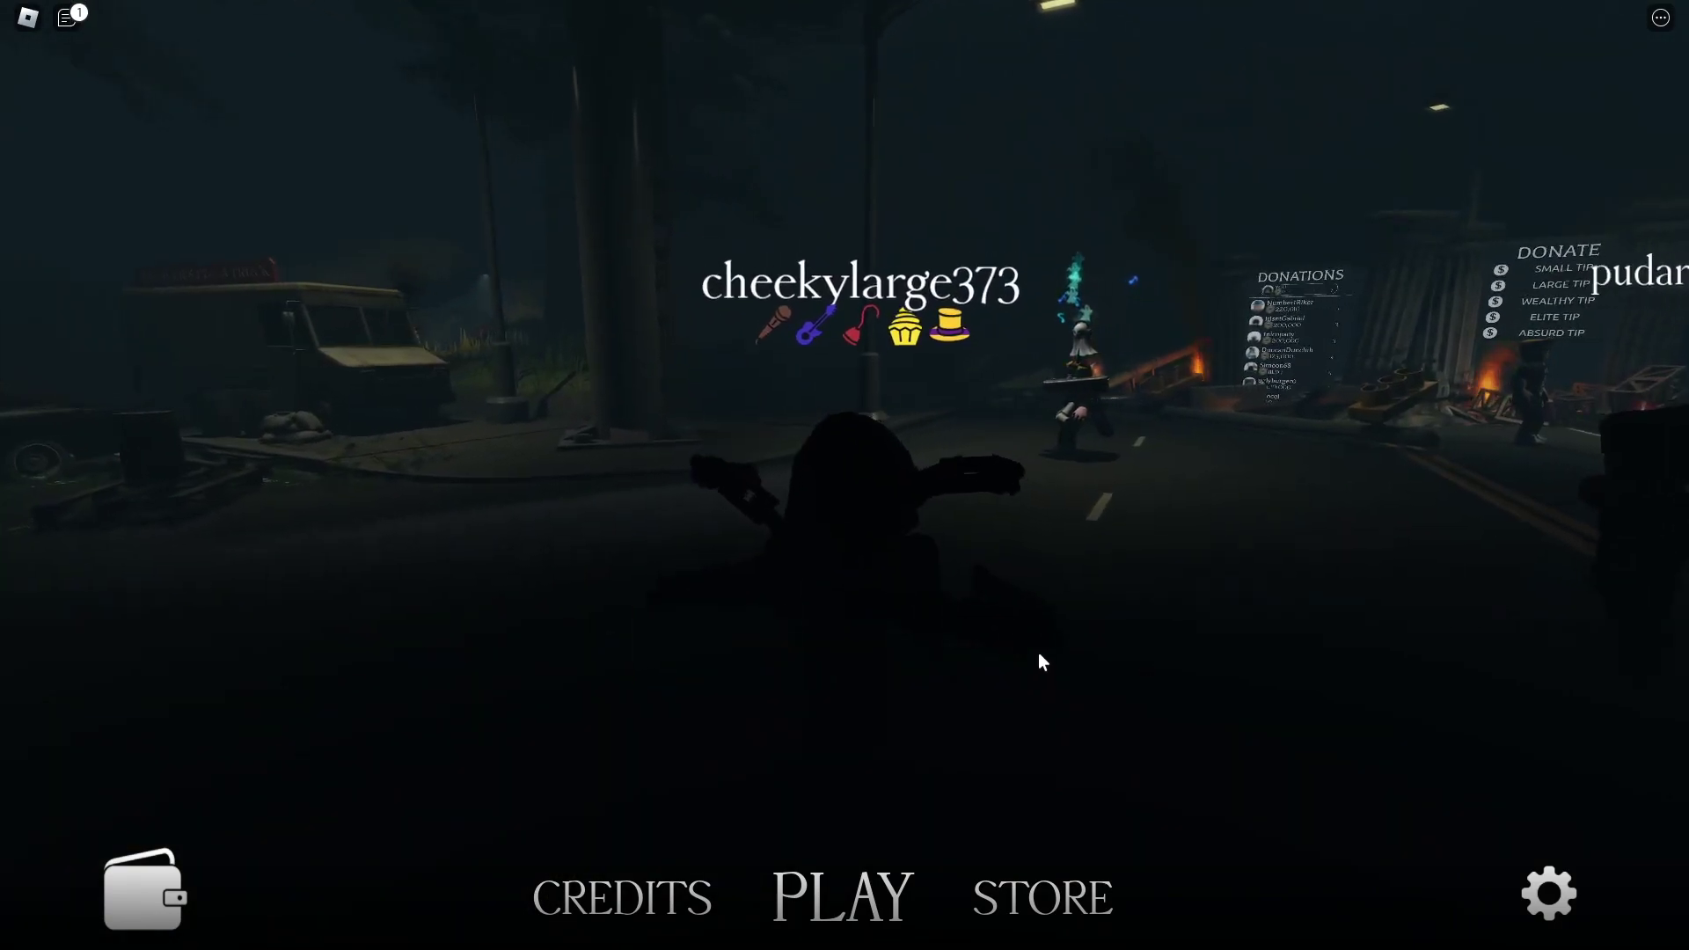